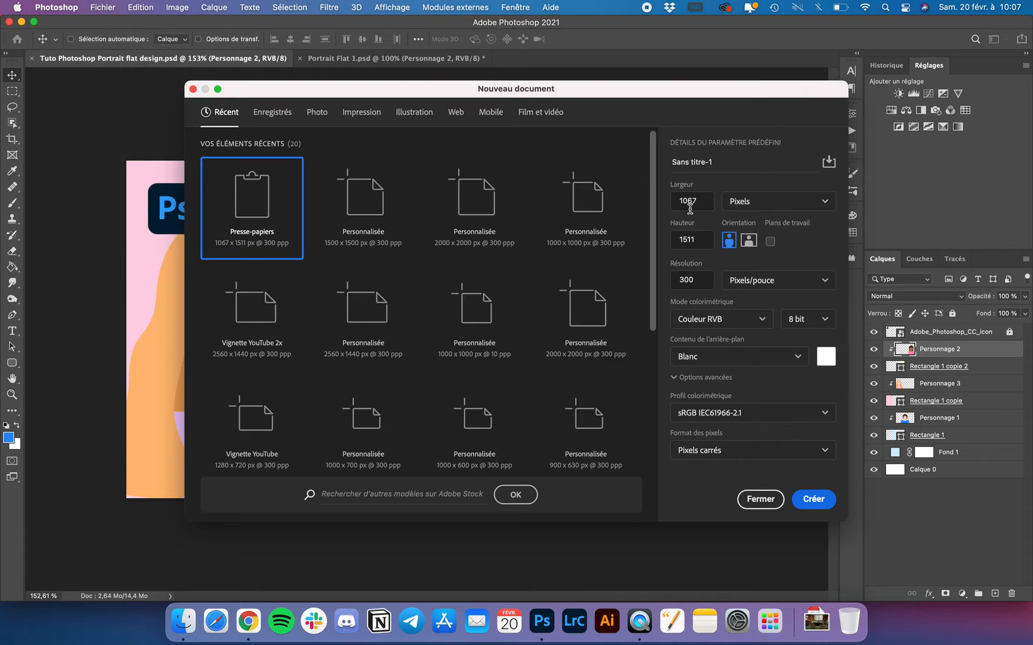
Create a new 1500 × 1500 px document at 300 pixels per inch with a white background
left_click(683, 201)
type("1")
left_click(688, 239)
type("150")
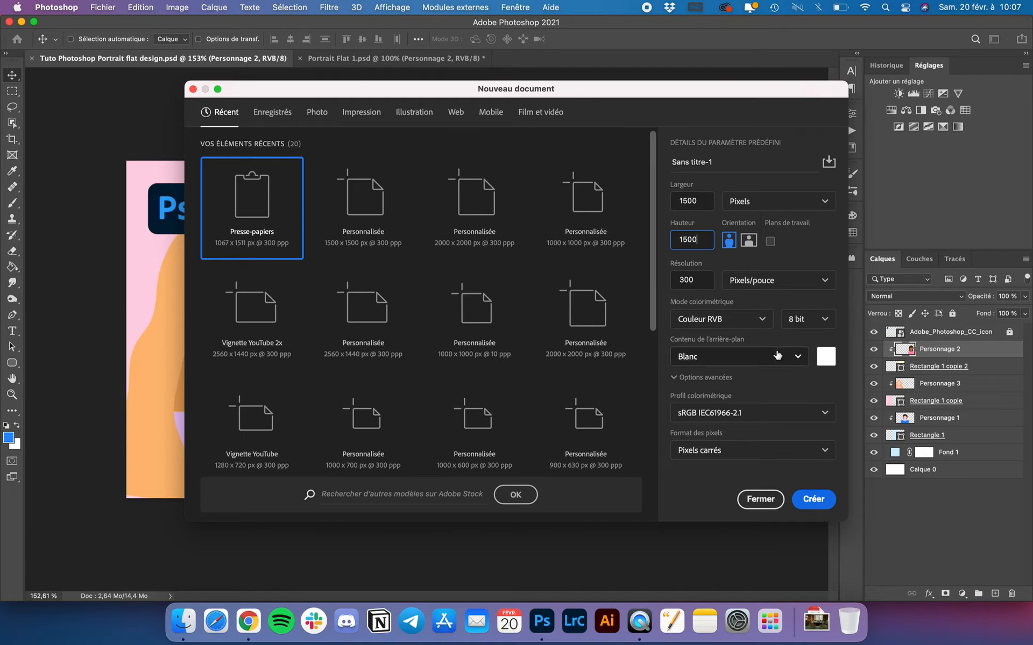
left_click(816, 497)
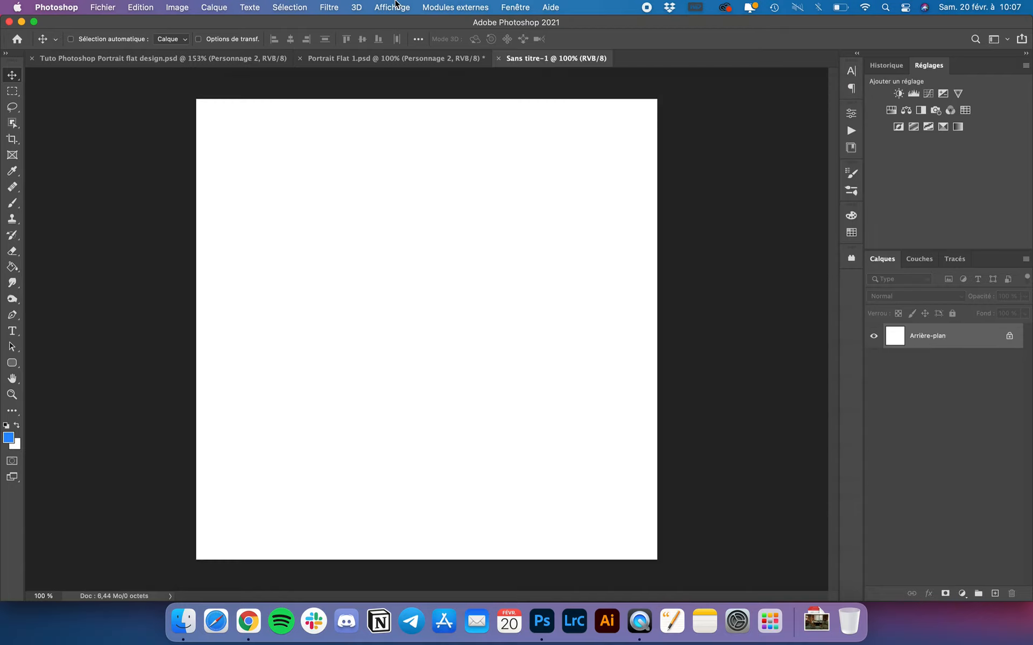
Add a new guide layout with 2 columns and no rows or margins to divide the canvas vertically in half
left_click(395, 7)
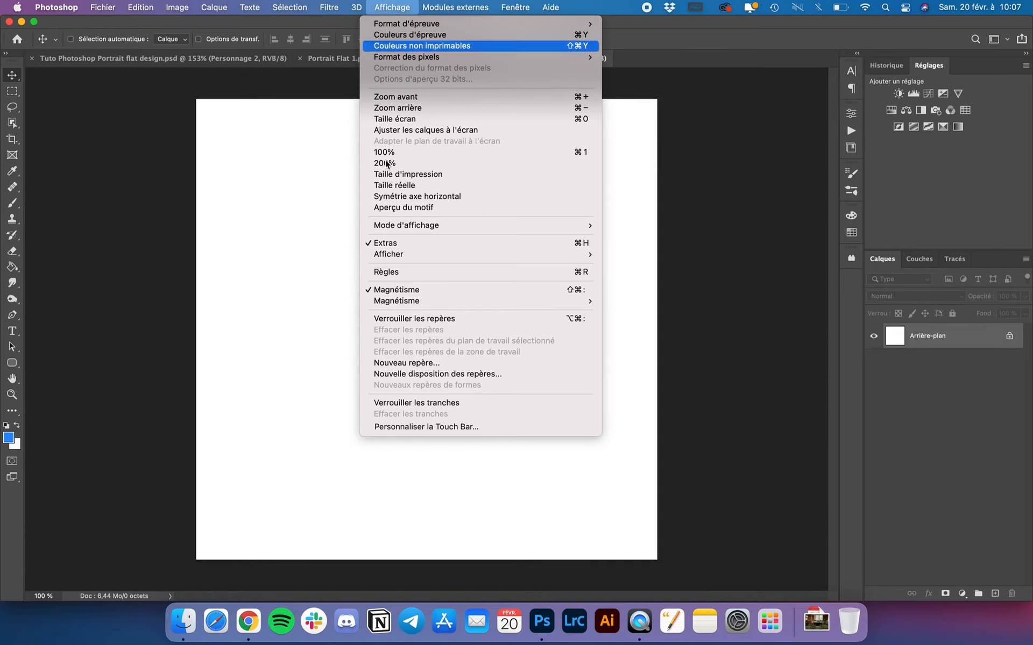
left_click(409, 375)
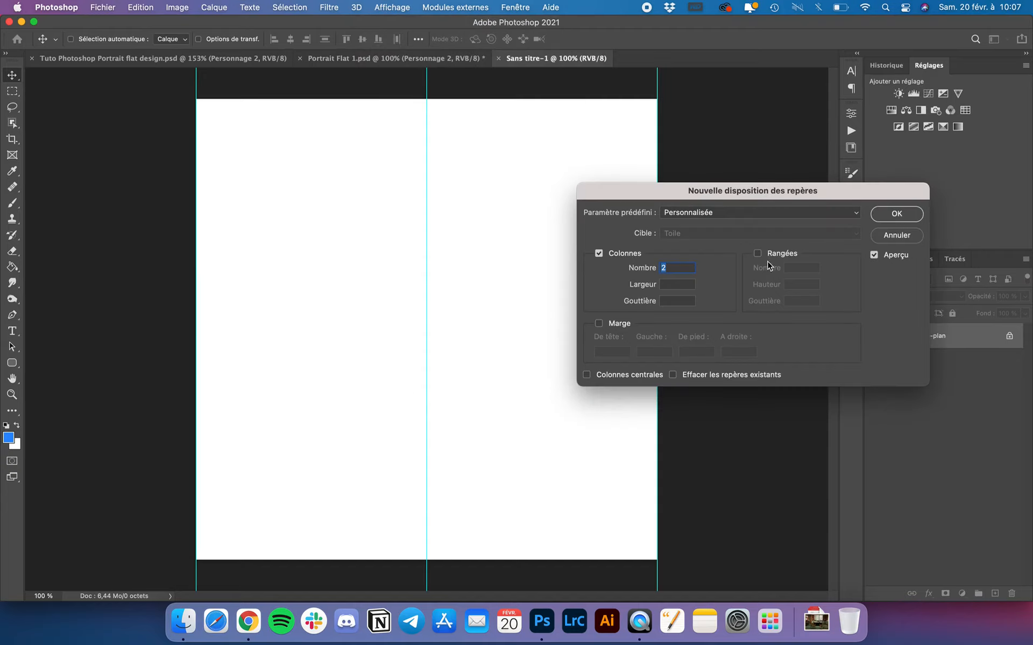
left_click(600, 254)
left_click(601, 254)
left_click(686, 285)
left_click(682, 300)
left_click(679, 286)
left_click(894, 215)
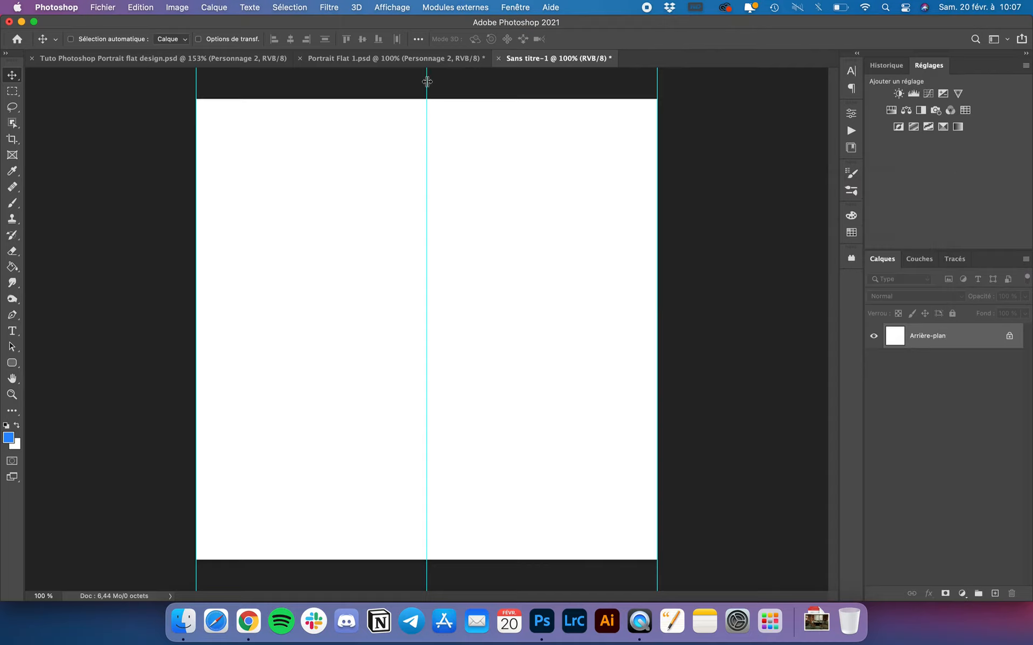
Lock the guides so that the centre guide cannot be moved by accident
left_click_drag(427, 81, 380, 81)
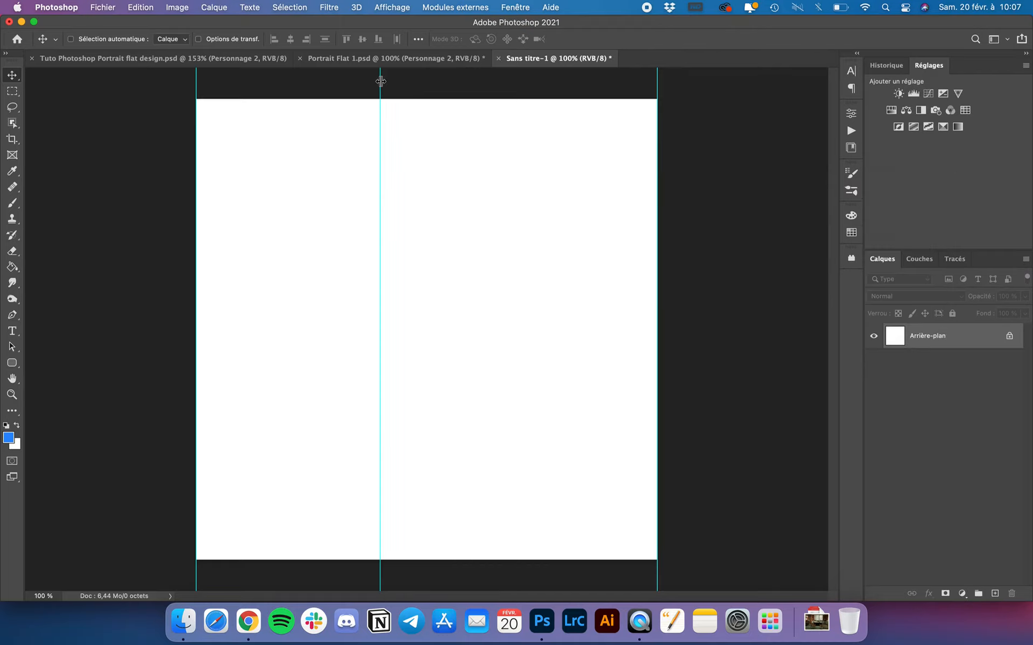
key("super+z")
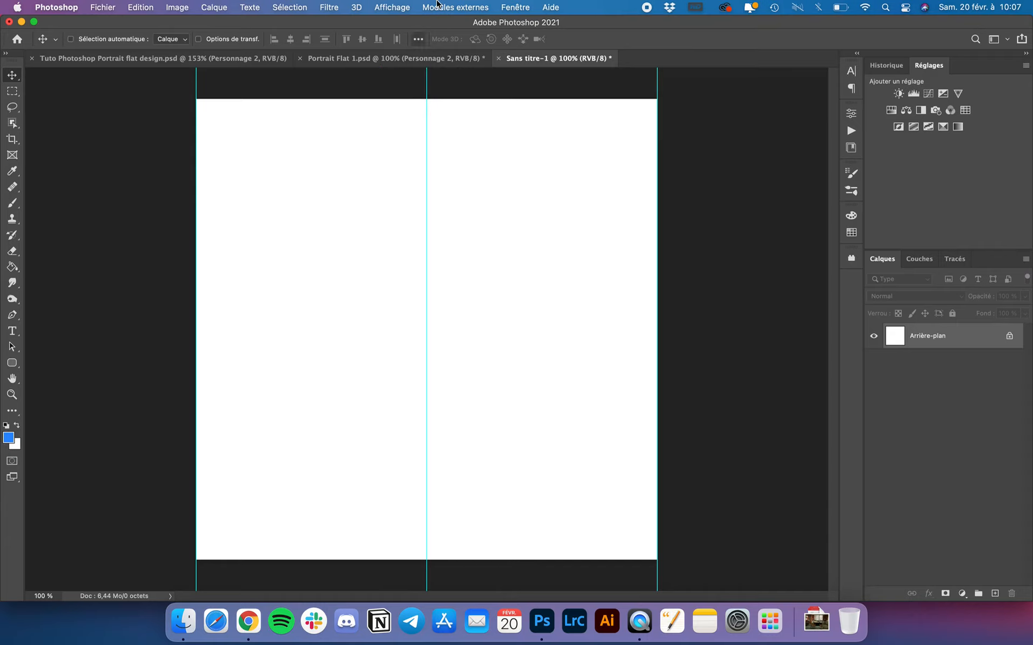
left_click(437, 6)
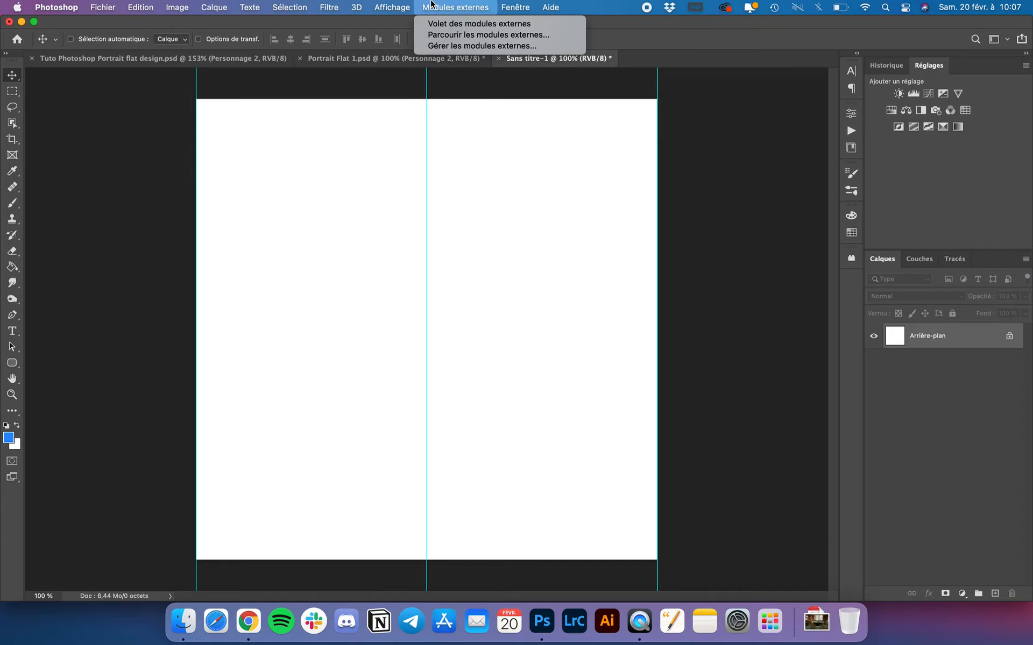
mouse_move(401, 7)
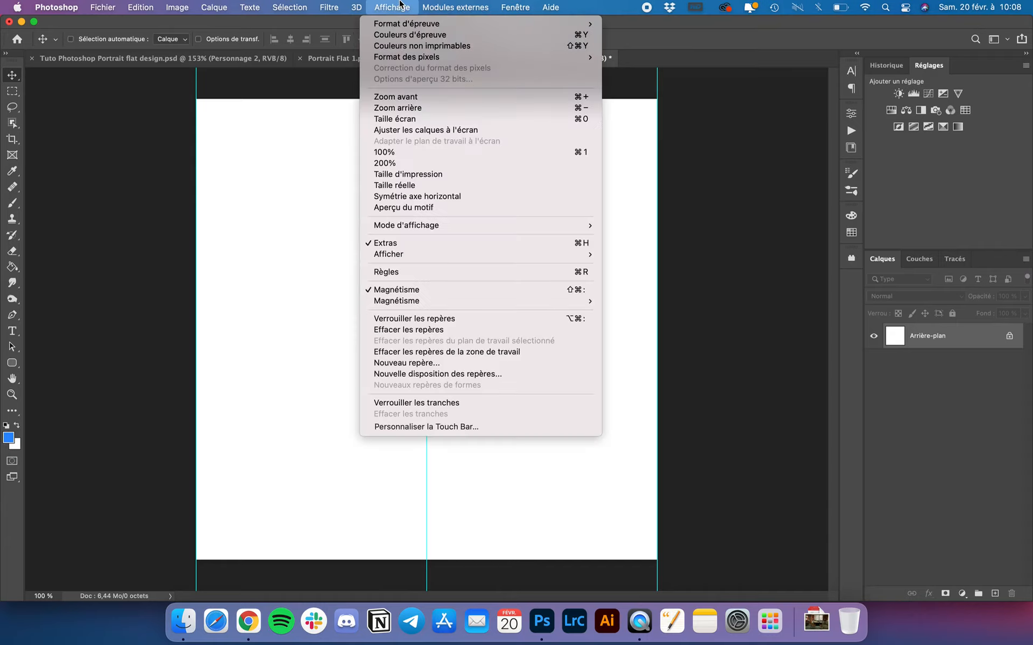
left_click(418, 322)
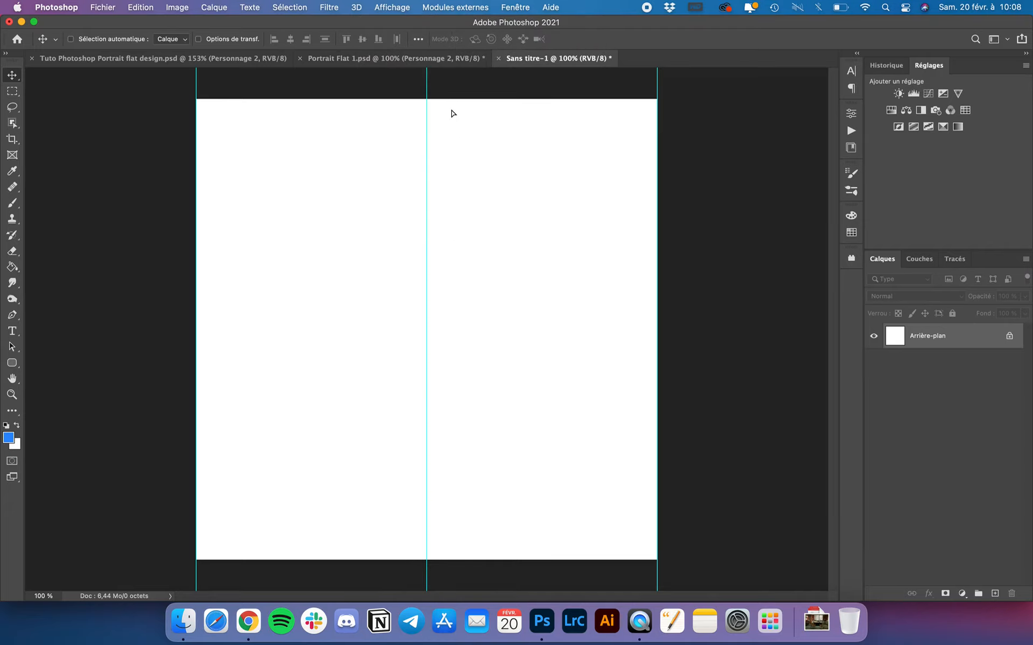
left_click_drag(452, 111, 358, 158)
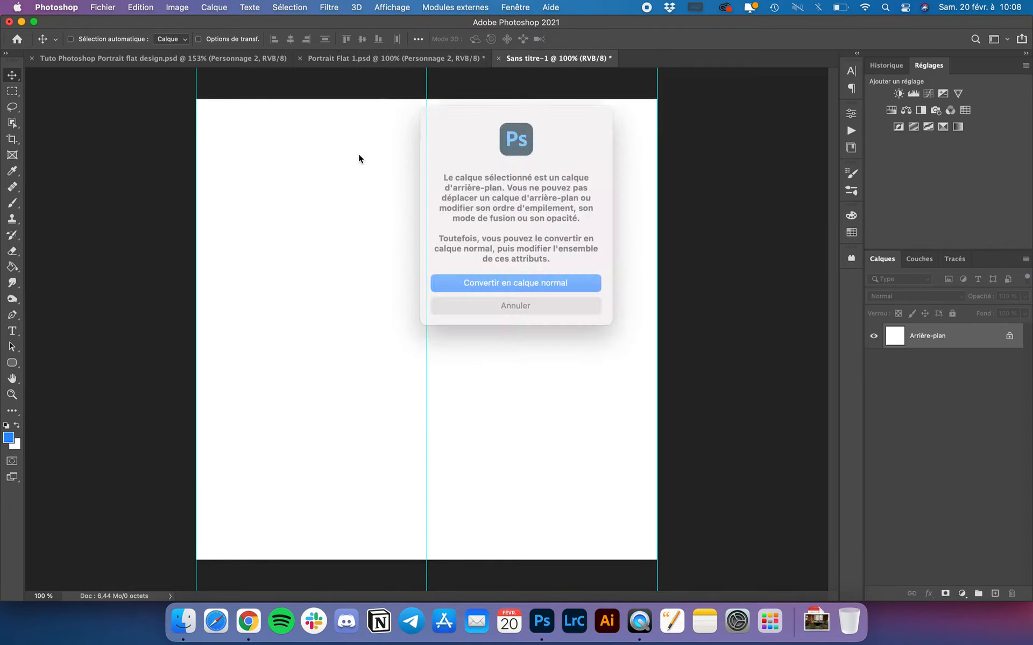
left_click(501, 304)
Hide the guides and show them again
left_click(389, 5)
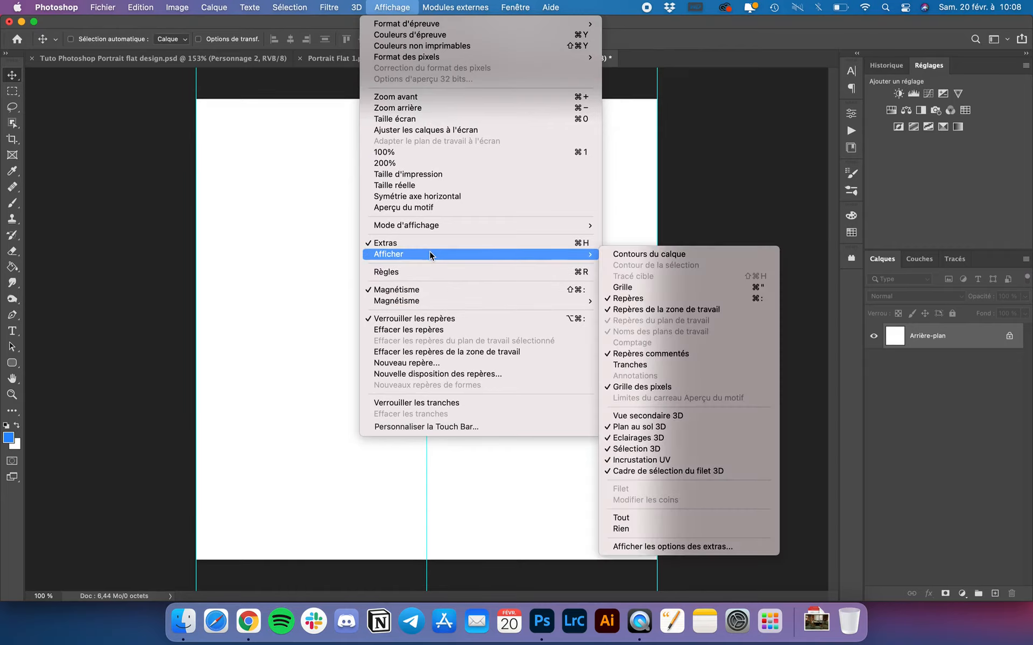
mouse_move(569, 256)
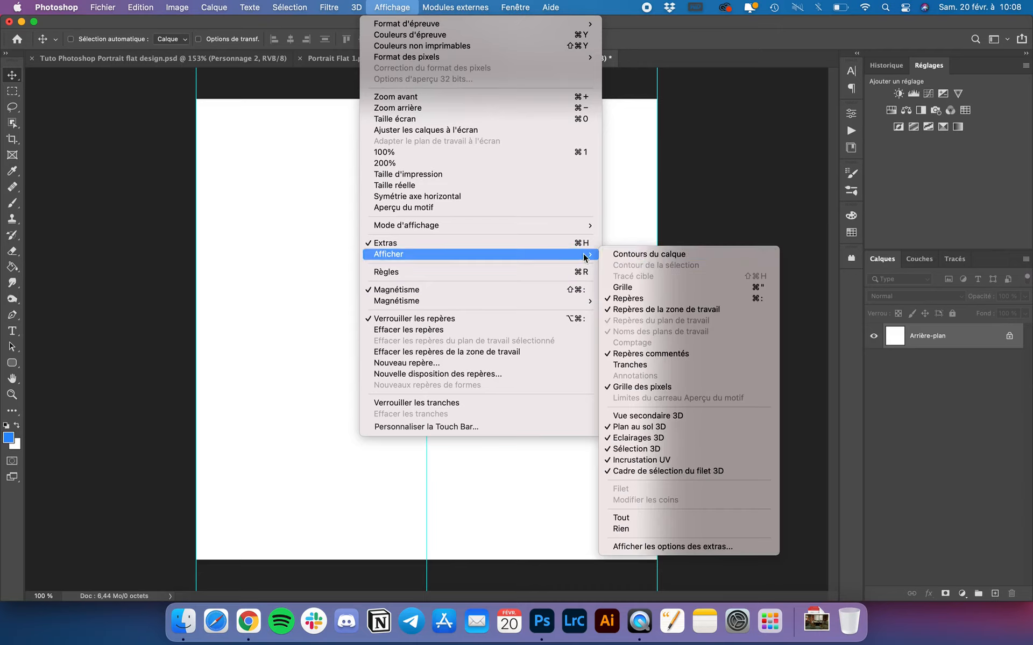
left_click(701, 299)
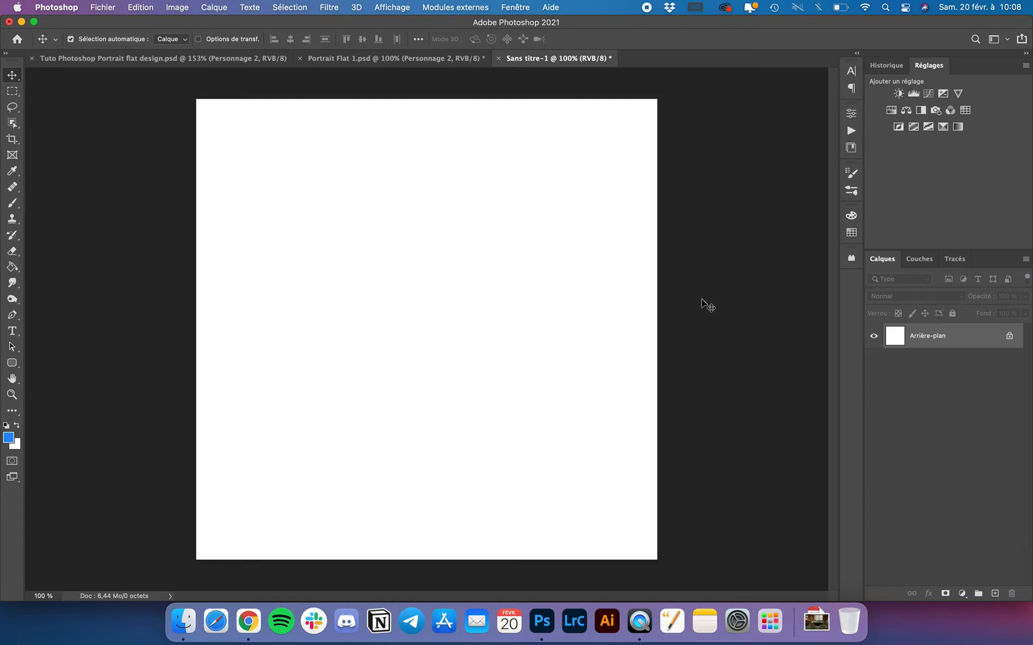
key("super+semicolon")
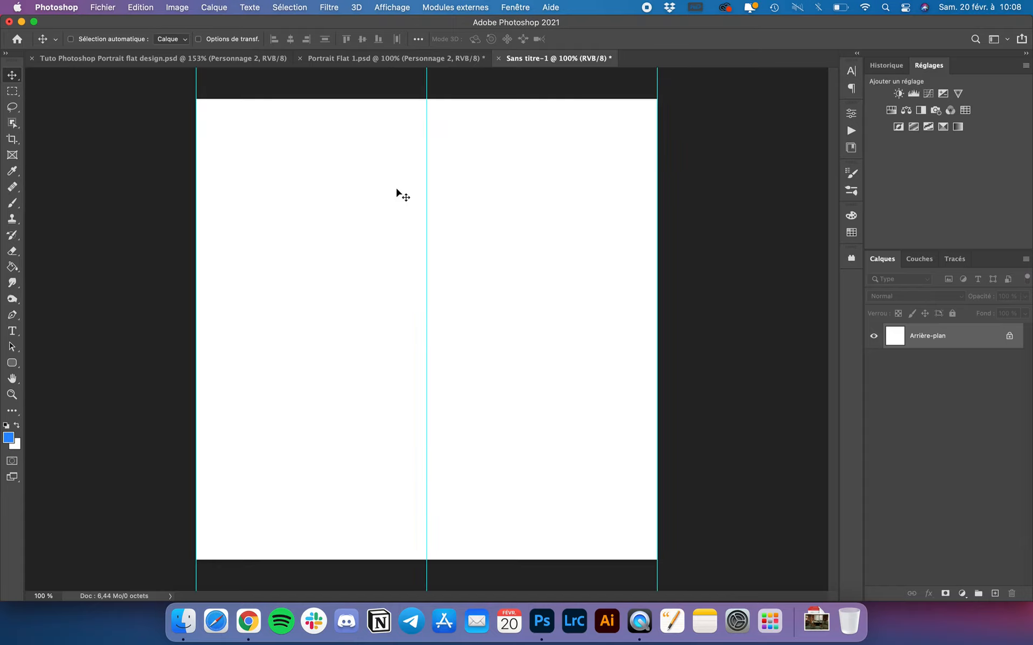
Draw a rounded rectangle about 456 × 657 px across the centre guide and round all four corners to 228 px
left_click_drag(11, 363, 75, 373)
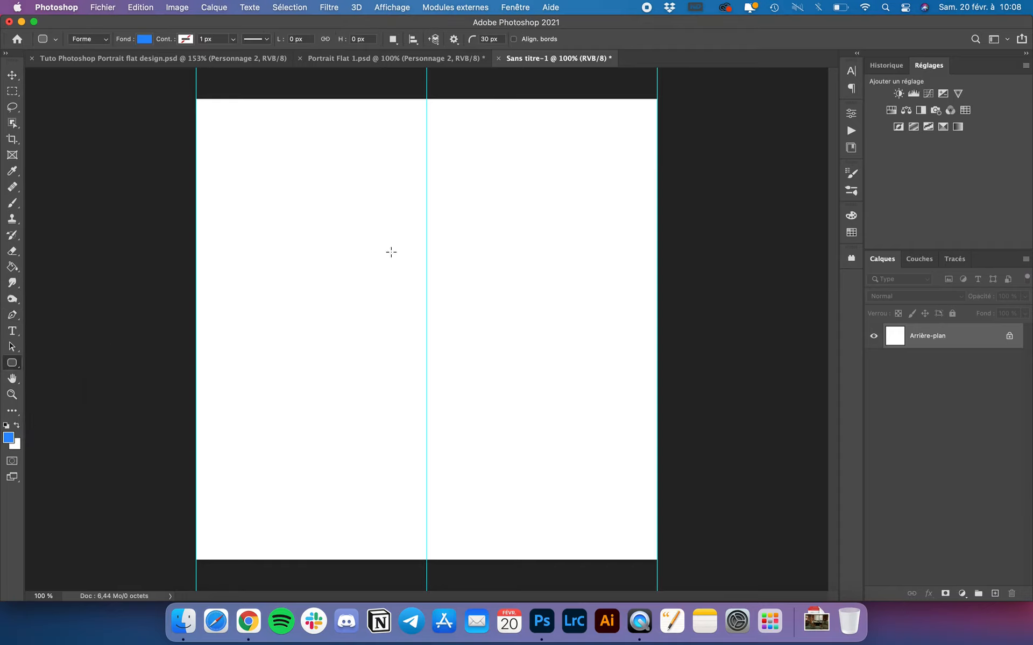
left_click_drag(352, 198, 492, 399)
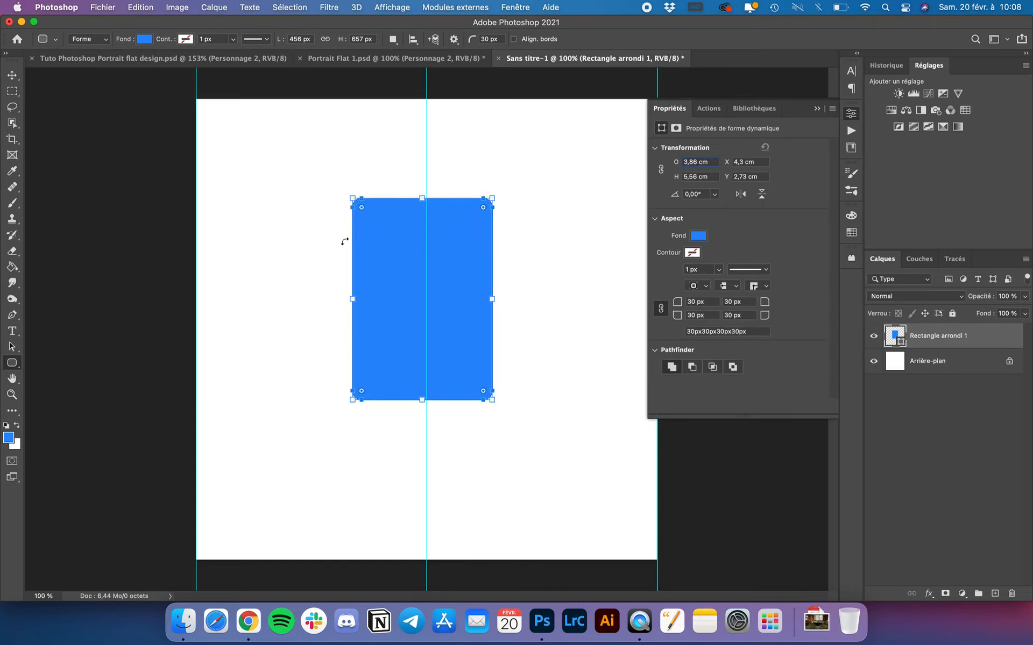
left_click_drag(362, 207, 443, 286)
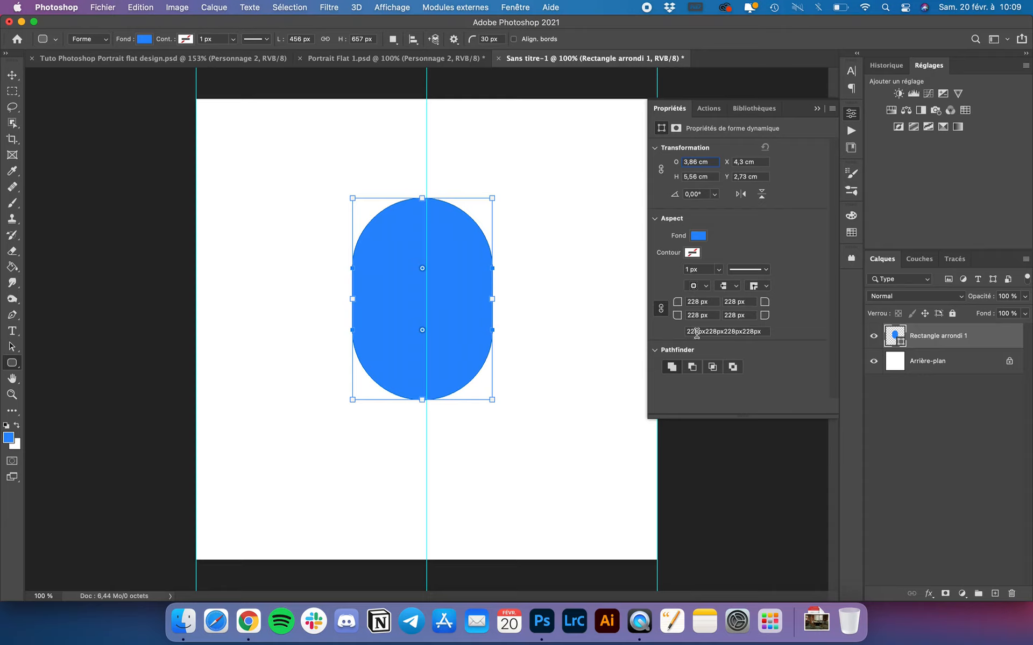
left_click_drag(422, 269, 410, 256)
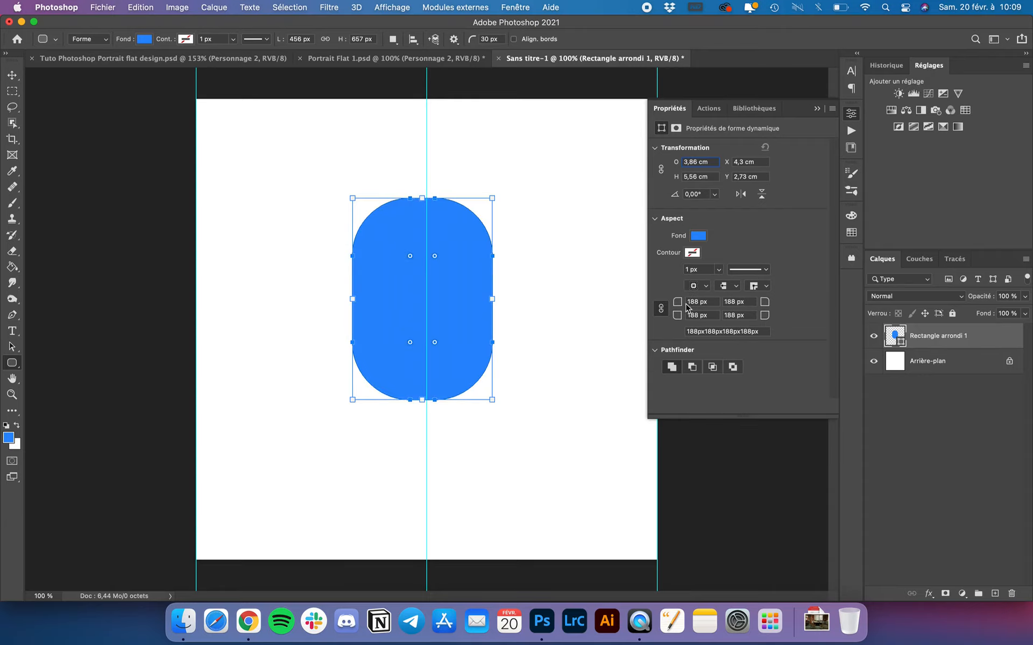
left_click_drag(410, 258, 458, 316)
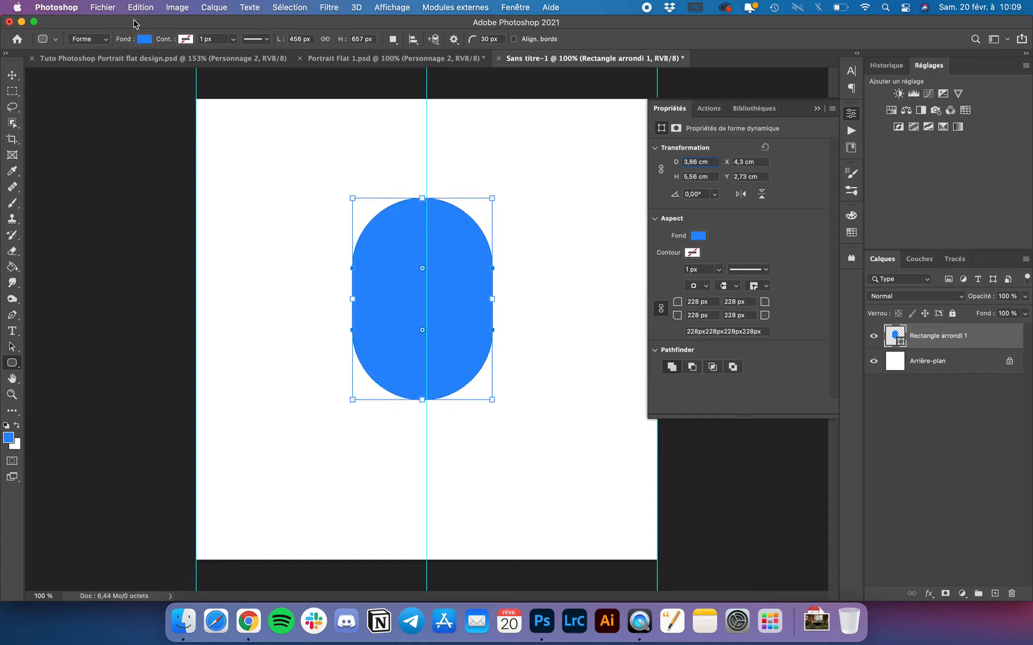
Fill the rounded shape with light pink #fddadd, keeping the Forme mode and no stroke
left_click(144, 39)
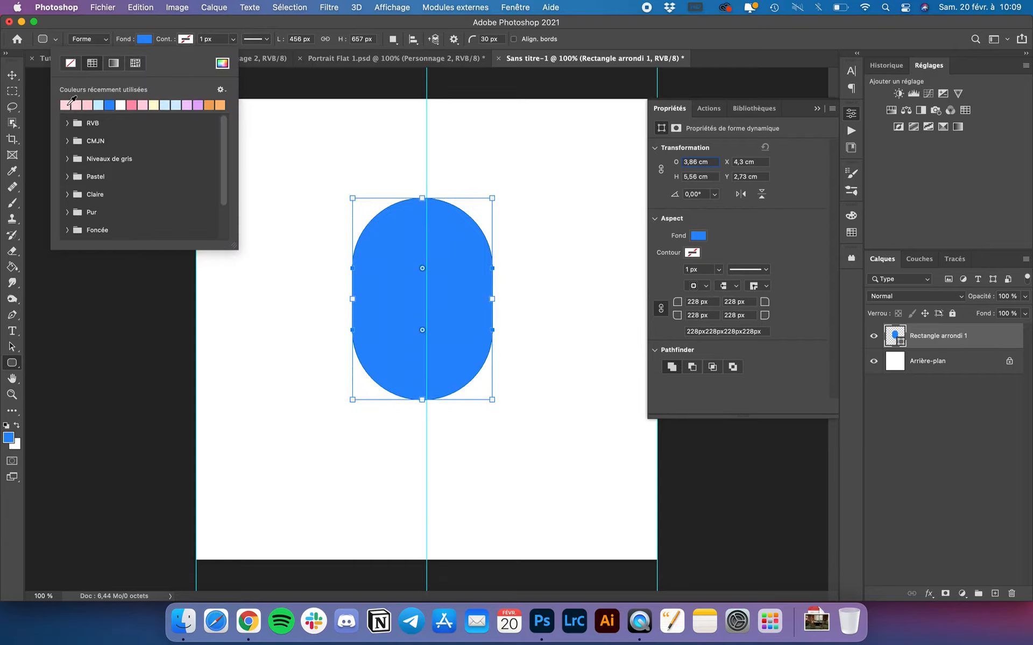
left_click(66, 105)
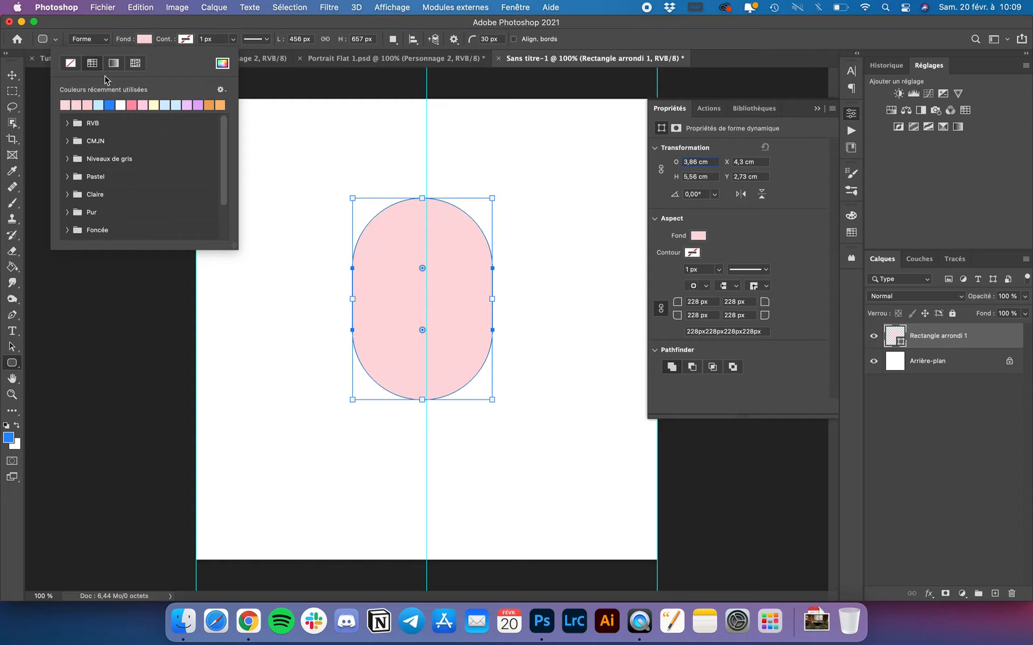
left_click(94, 38)
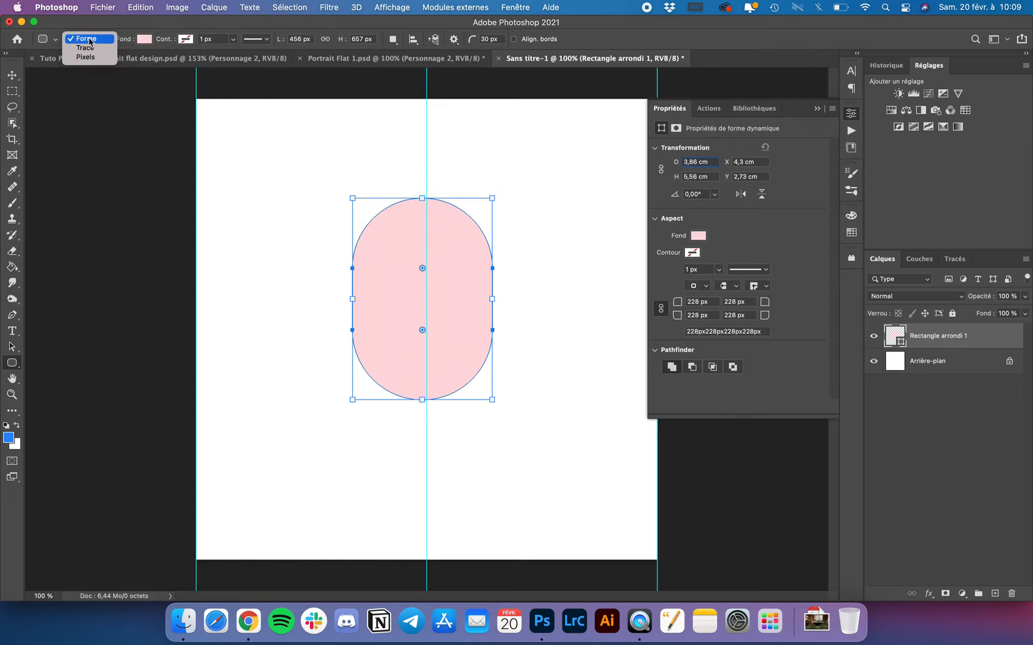
left_click(89, 40)
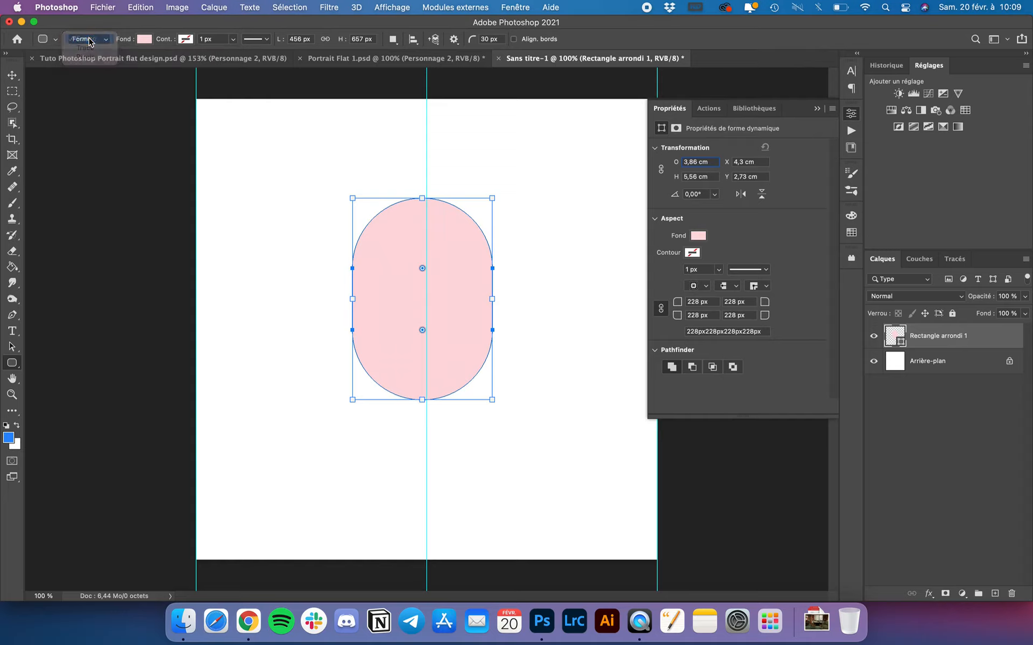
left_click(188, 42)
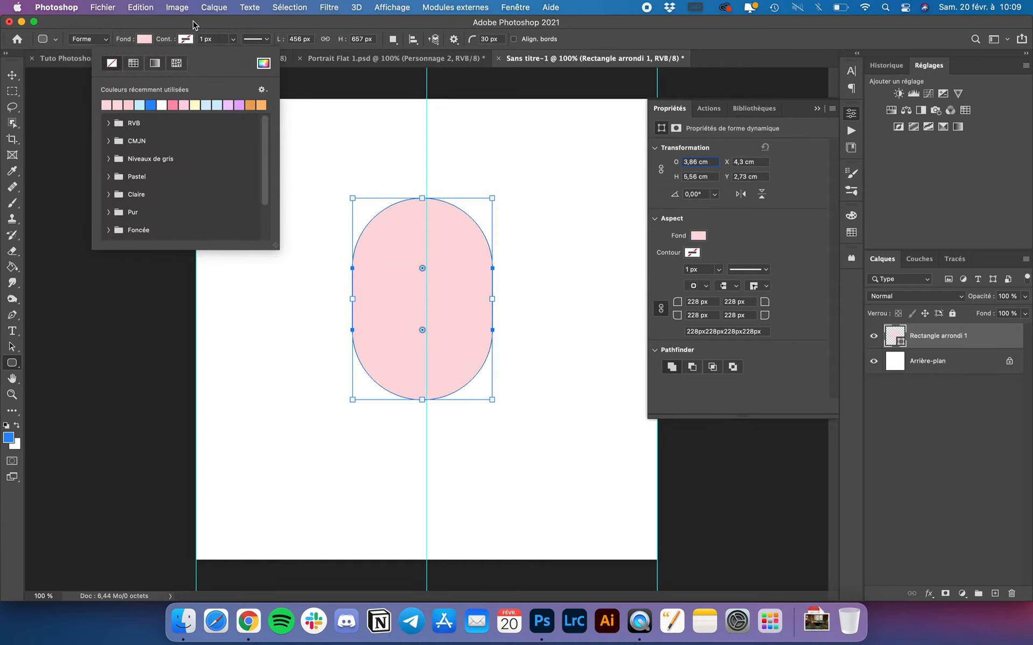
left_click(171, 32)
left_click(144, 42)
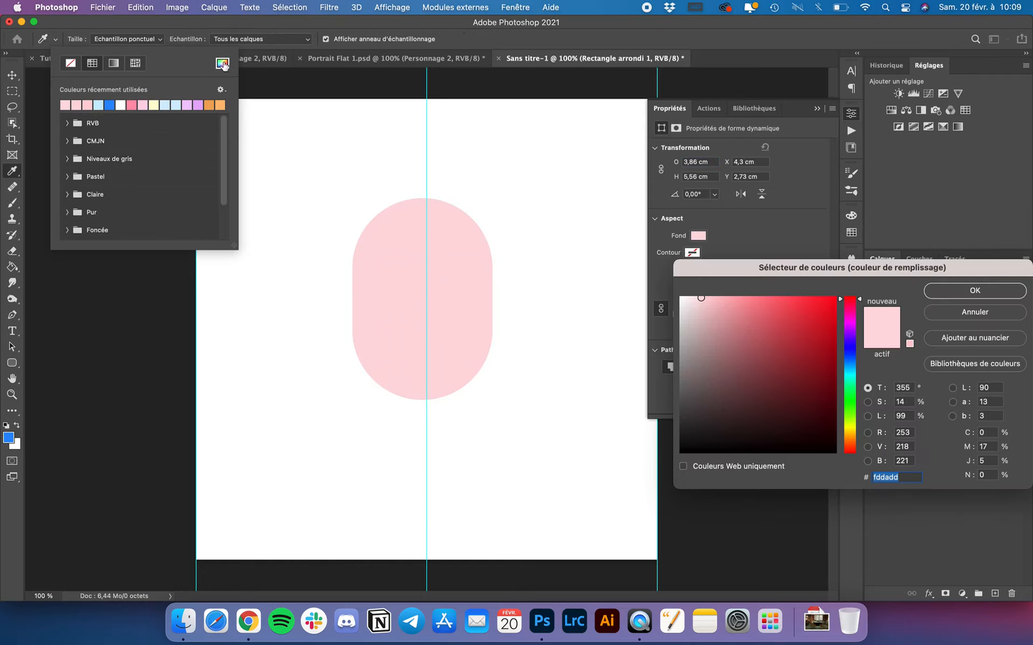
left_click(222, 63)
left_click(905, 476)
left_click(976, 291)
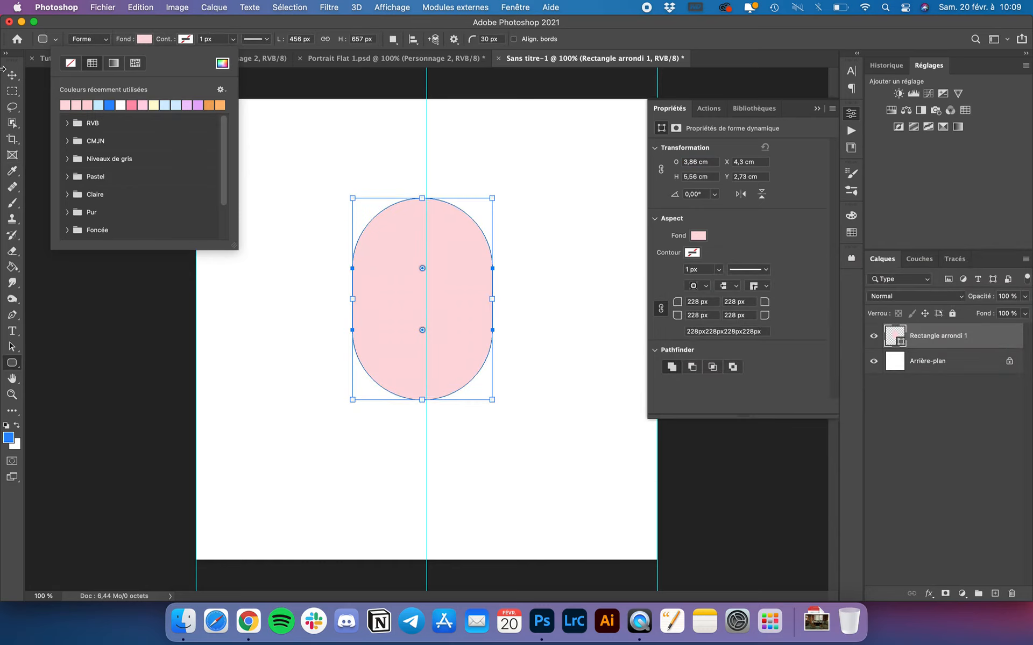
Centre the pink shape horizontally on the whole canvas and clear the selection
left_click(12, 75)
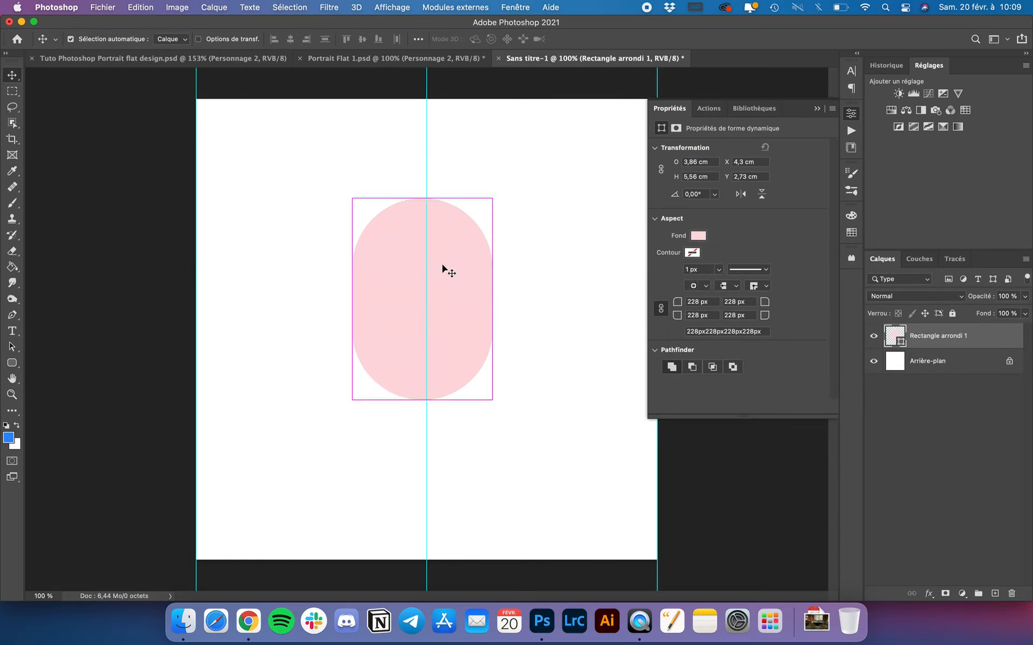
key("super+a")
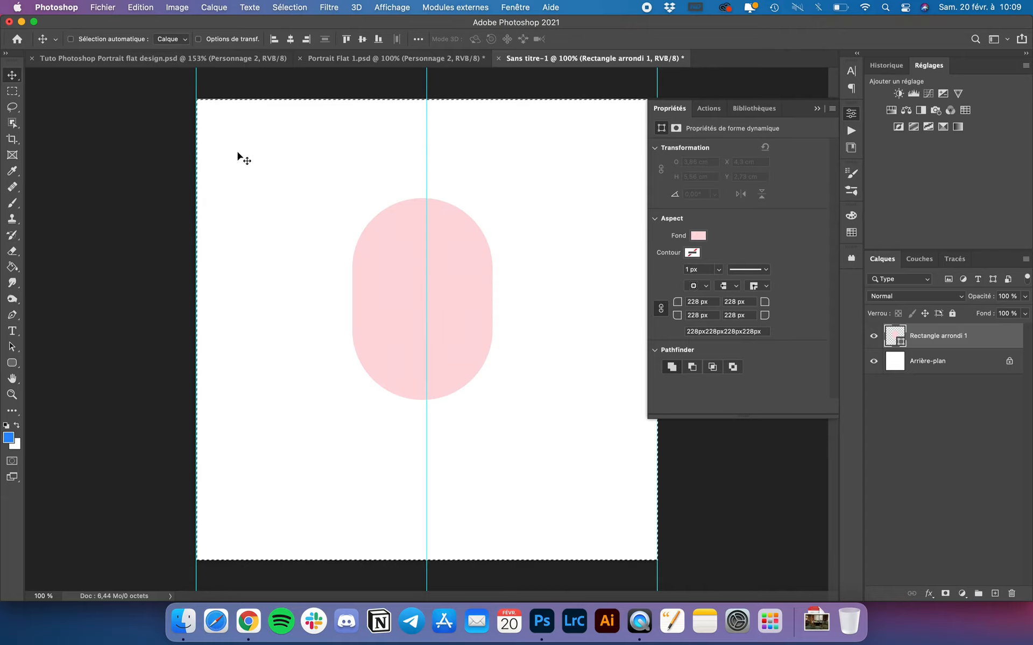
left_click(290, 38)
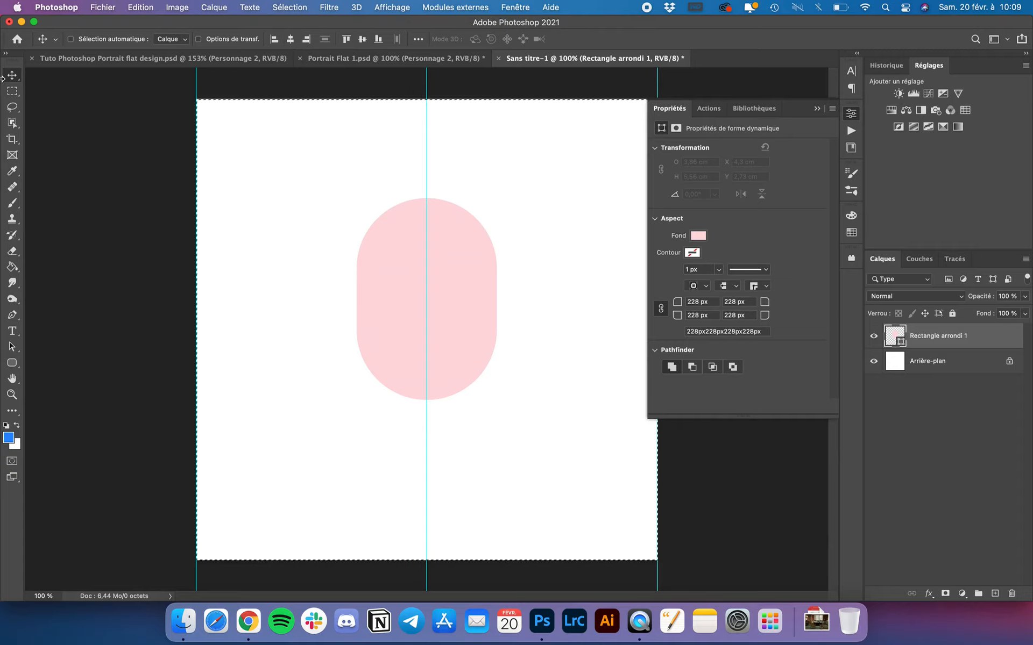
left_click(70, 39)
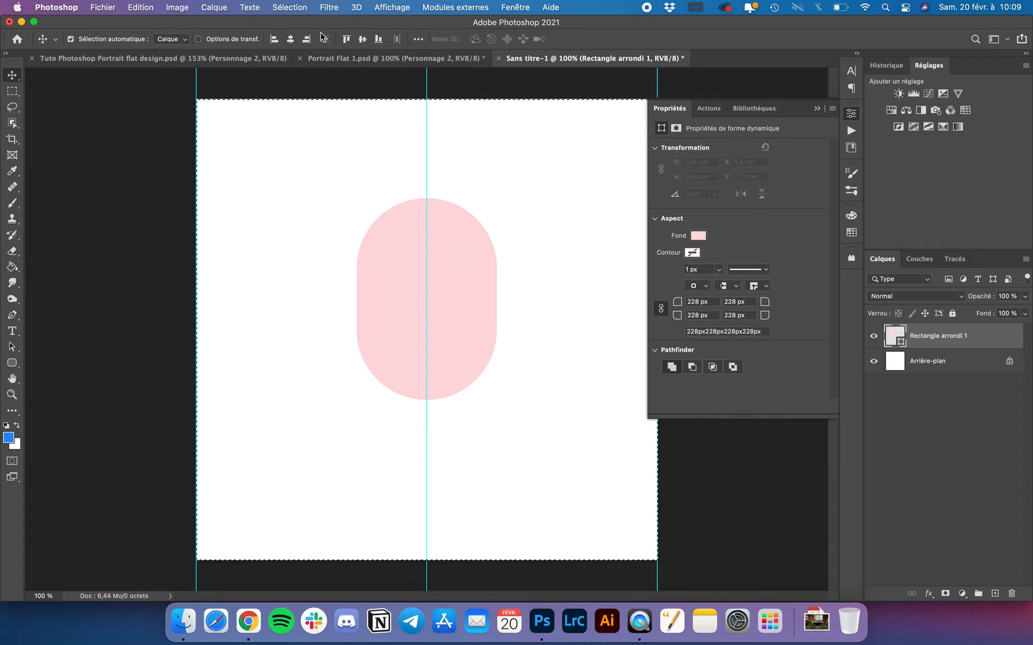
key("super+d")
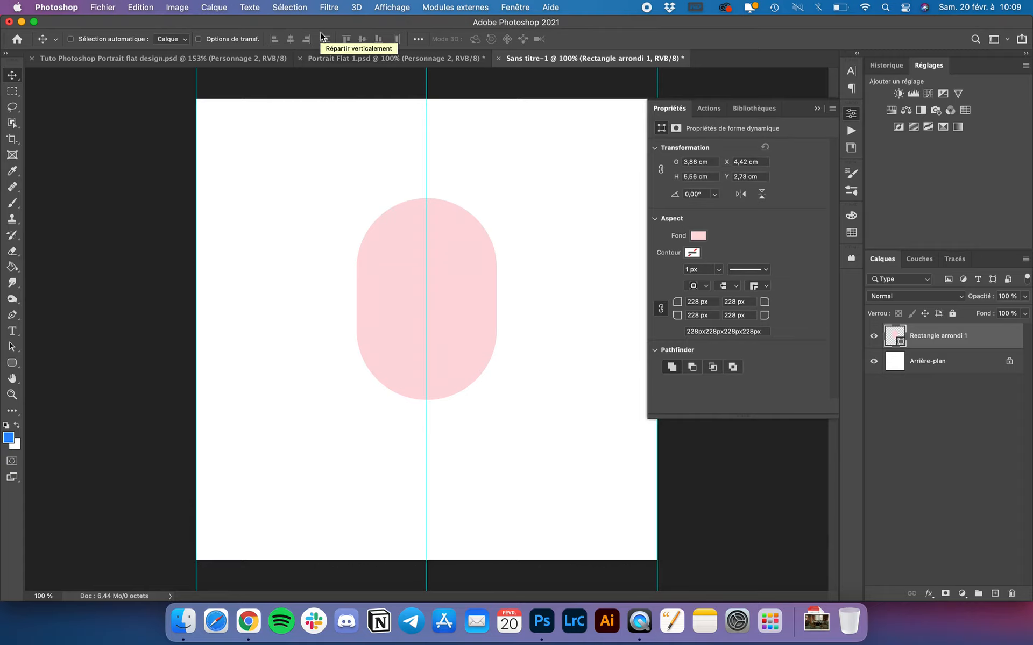
Collapse the shape properties and rename the pink shape's layer as Visage
left_click(672, 110)
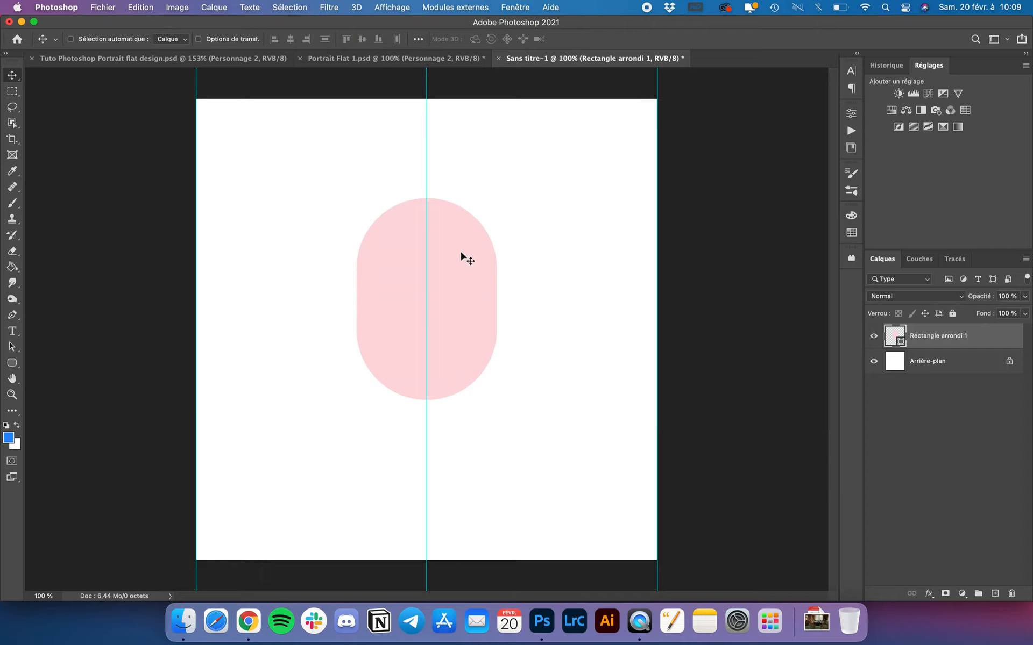
double_click(938, 335)
type("Visage")
key("Return")
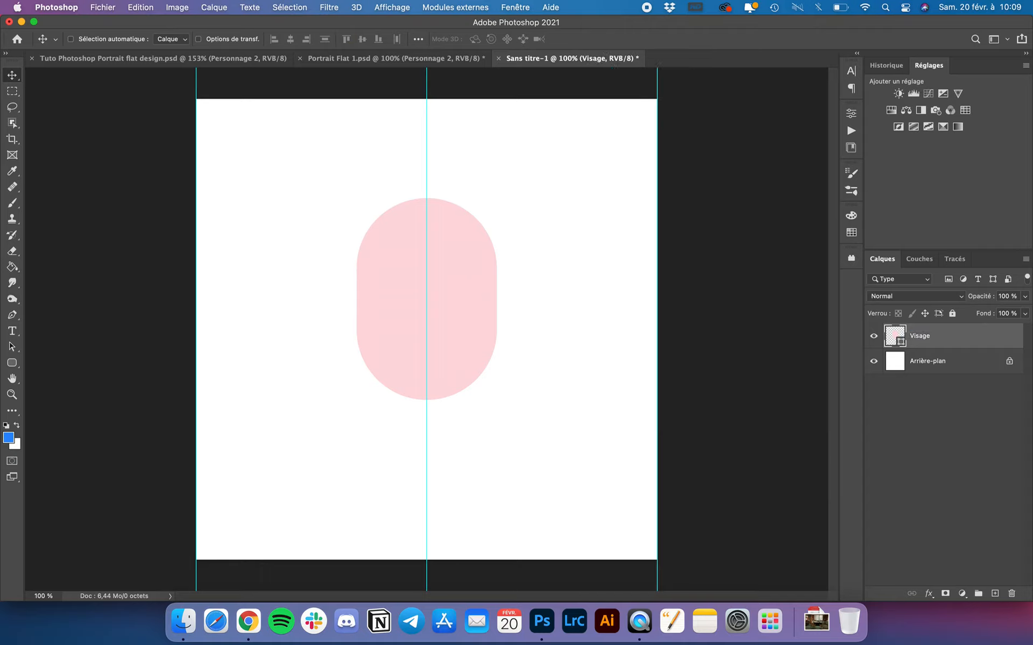
Choose the Pen tool and lock the Visage layer so that drawing cannot alter the face shape
left_click(13, 316)
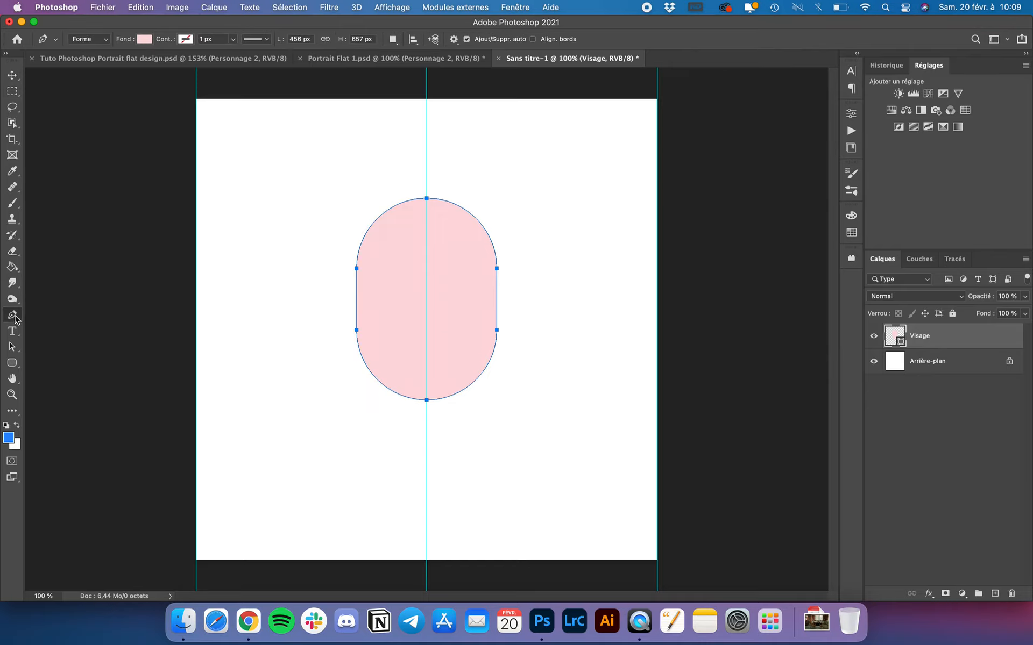
left_click(410, 346)
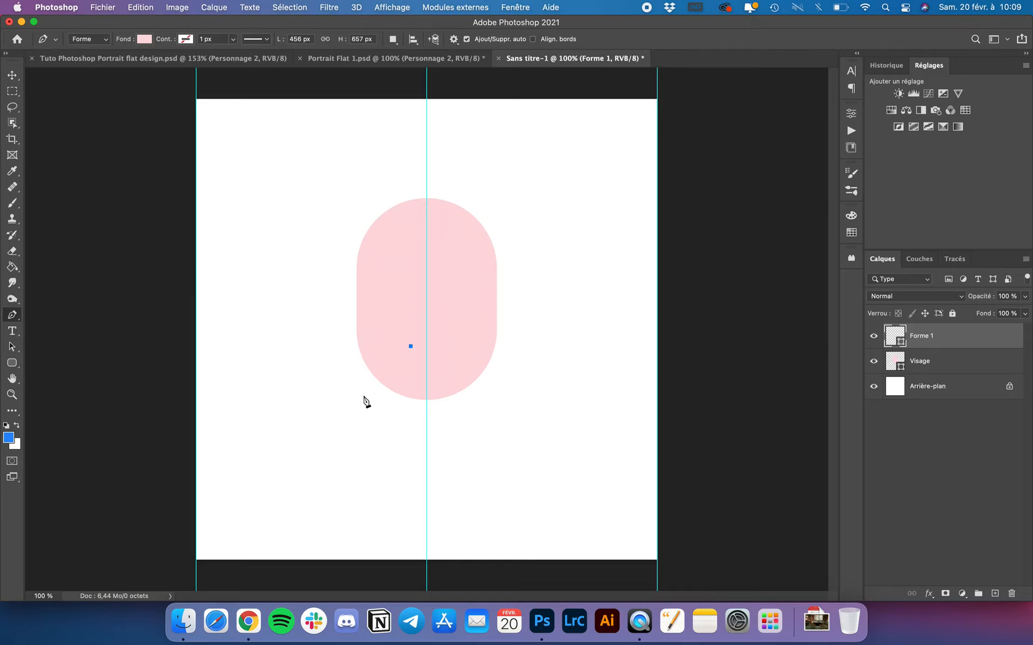
key("super+z")
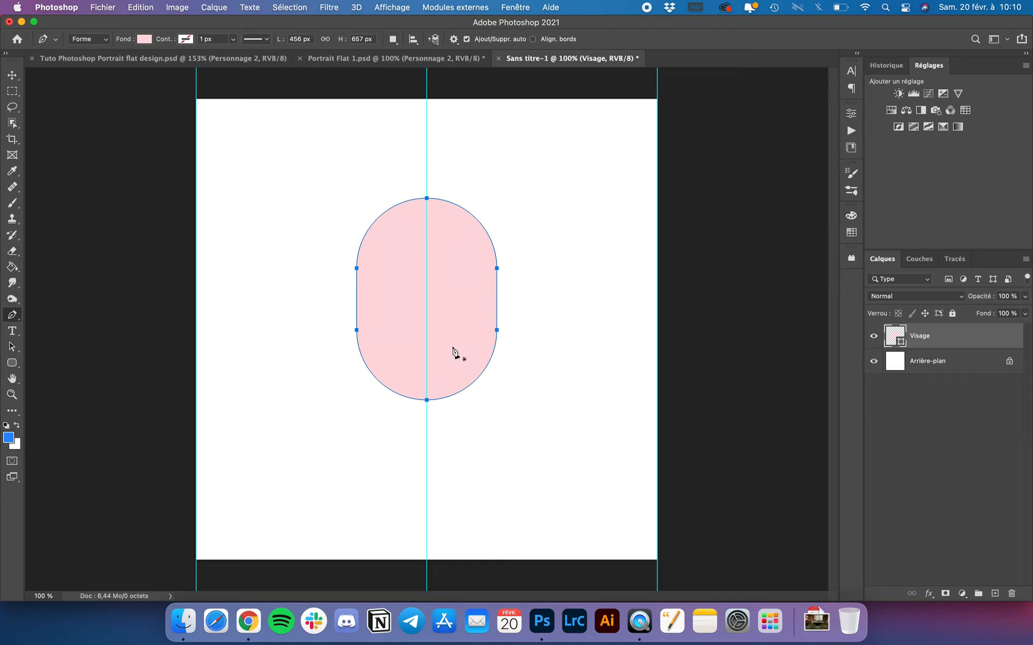
left_click(952, 314)
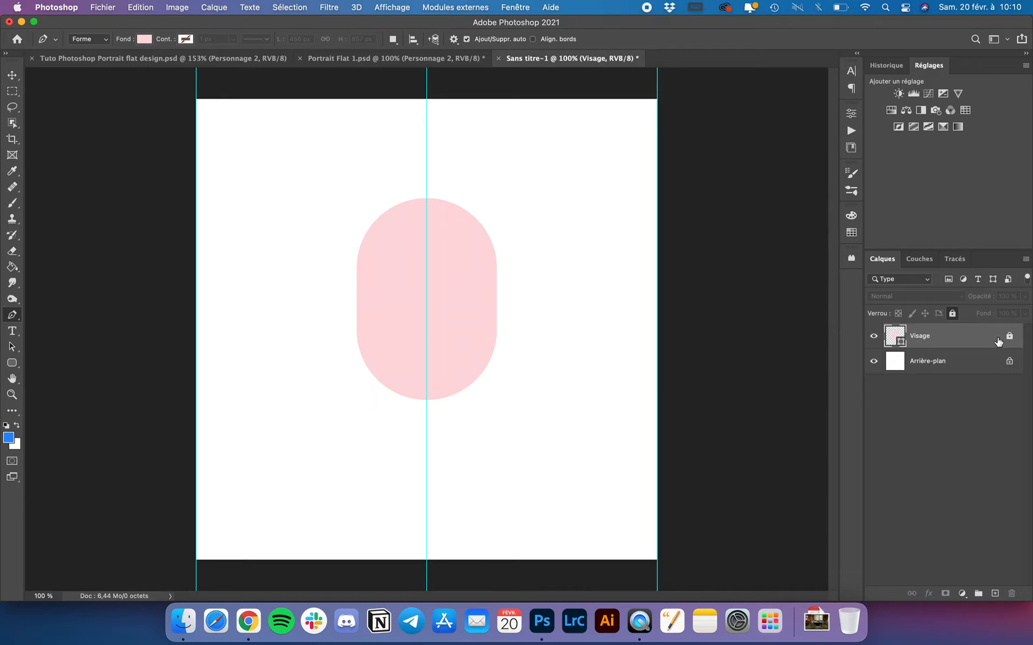
Draw a curved neck edge about 194 × 250 px from inside the lower-left face to the shoulder, removing the shoulder point's outgoing handle
left_click(393, 348)
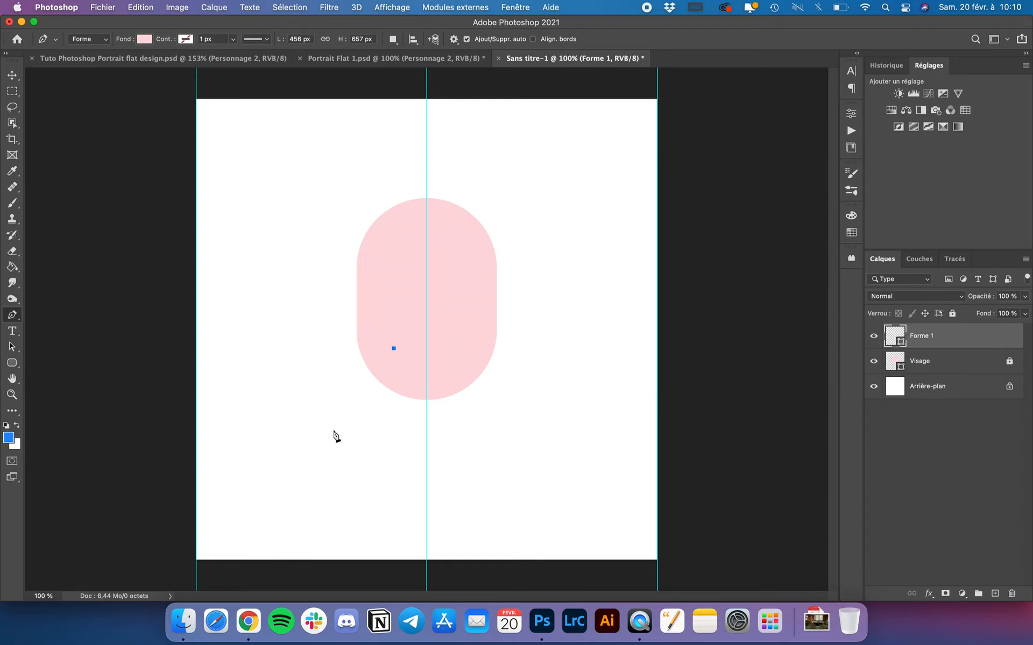
left_click_drag(334, 425, 285, 440)
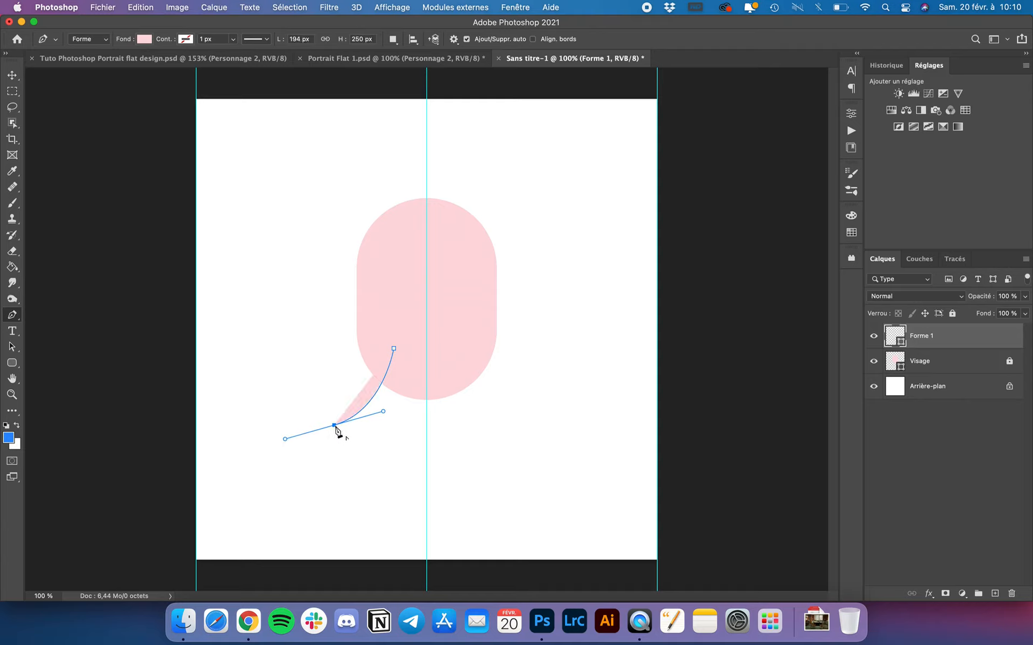
left_click(334, 427)
Extend the neck path with a curved base from the shoulder tip to the centre guide and remove the outgoing handle there
scroll(429, 451, "up", 5, "alt")
scroll(428, 452, "down", 5)
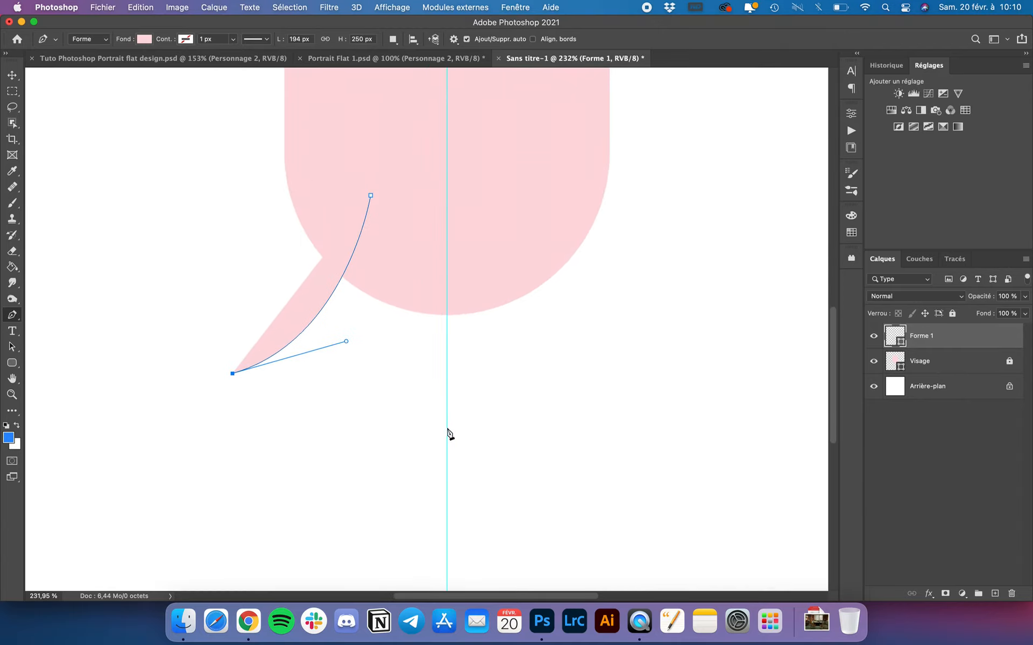
left_click_drag(447, 428, 514, 430)
left_click_drag(558, 432, 585, 437)
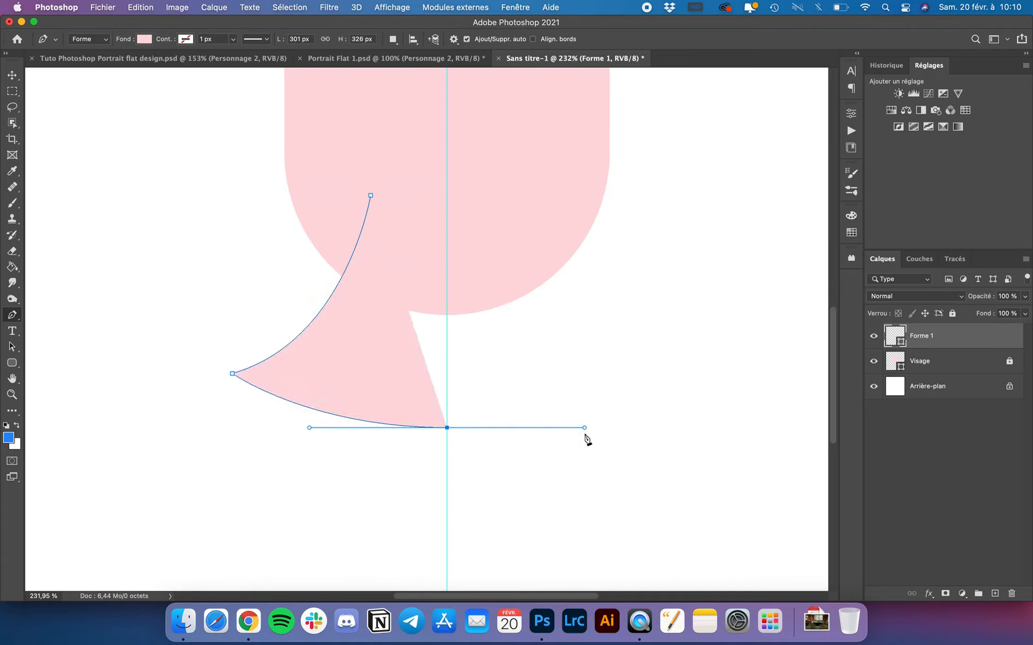
left_click(448, 428)
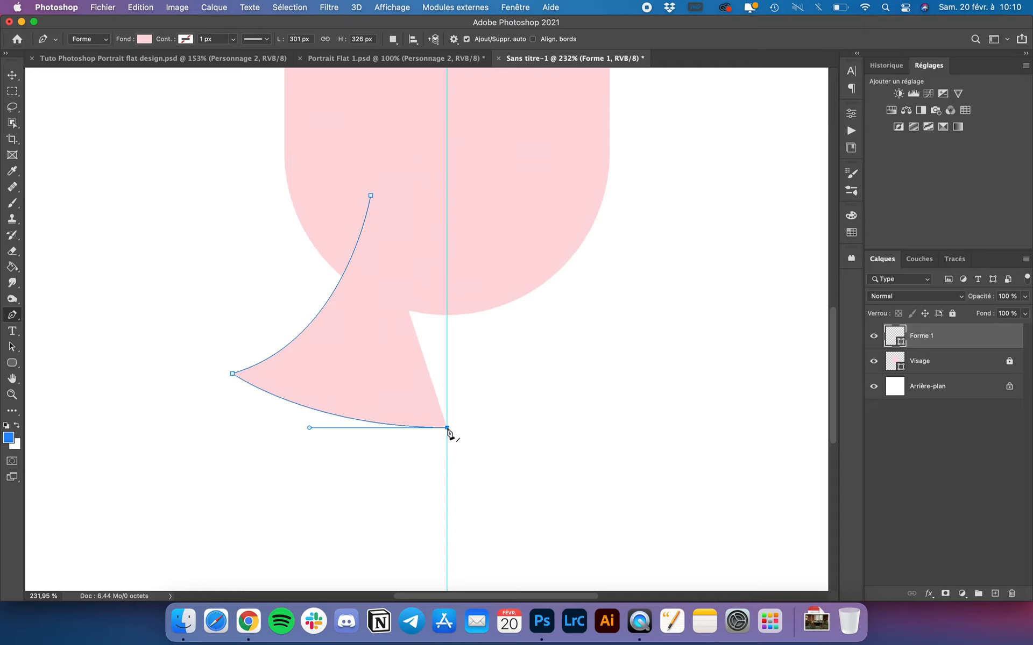
left_click(447, 199)
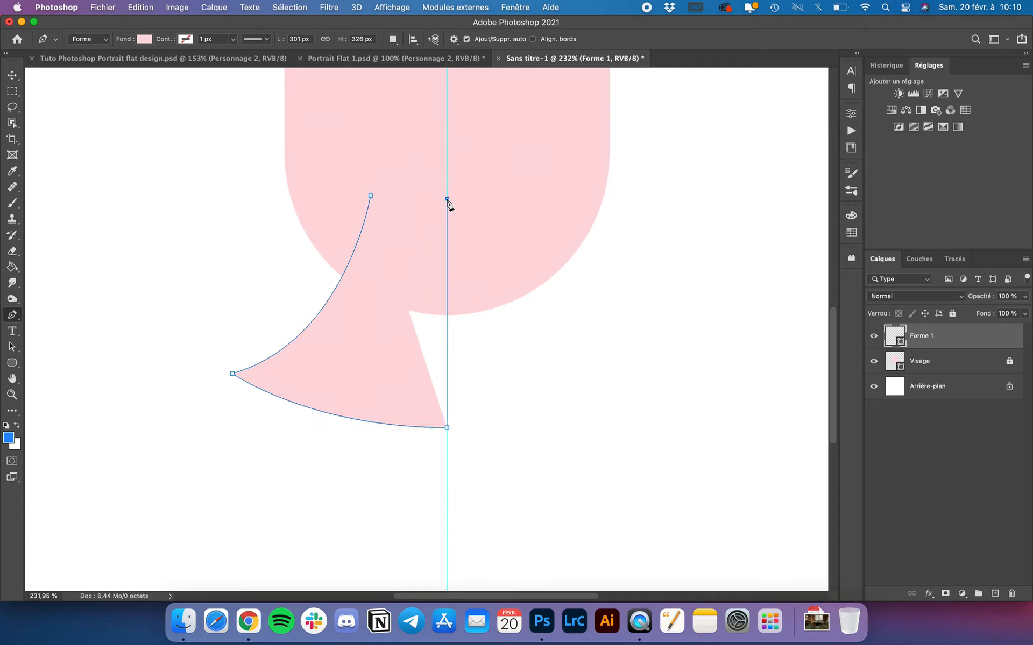
key("super+z")
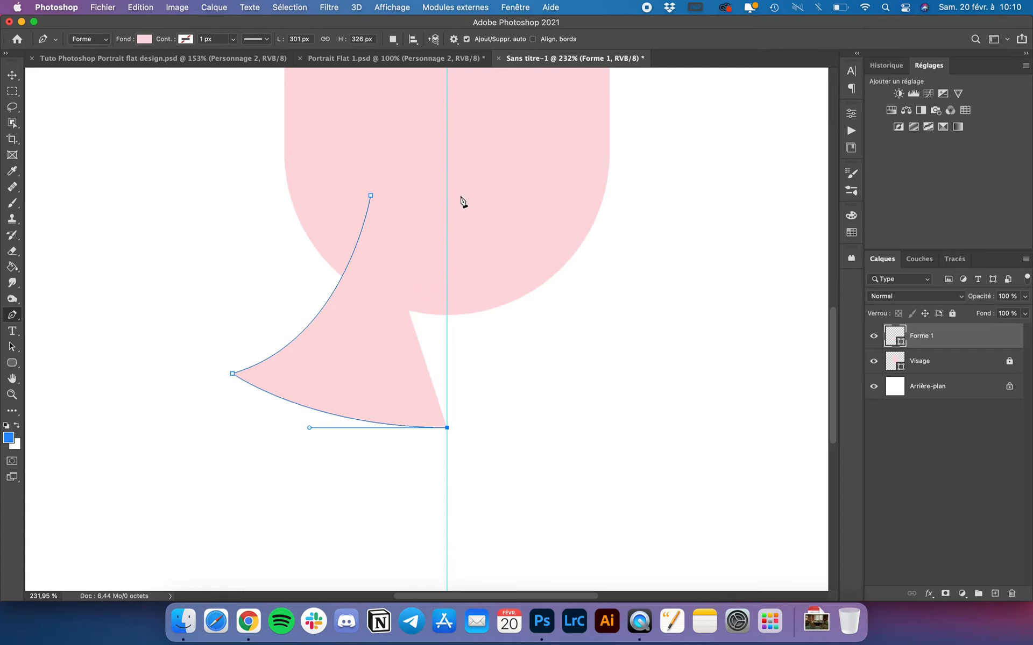
left_click(472, 196, "shift")
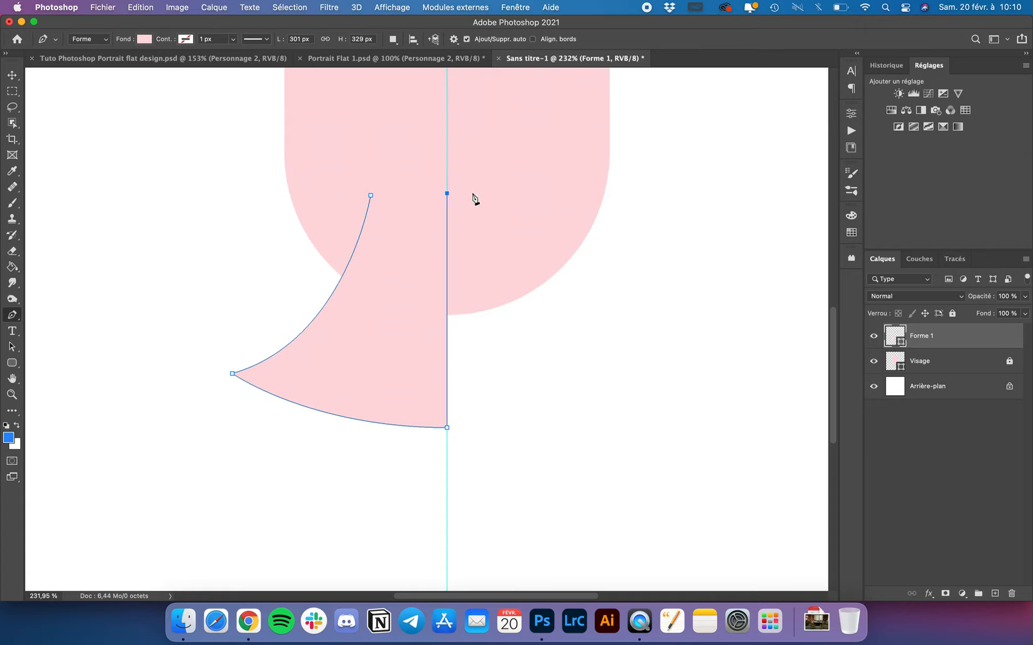
key("super+z")
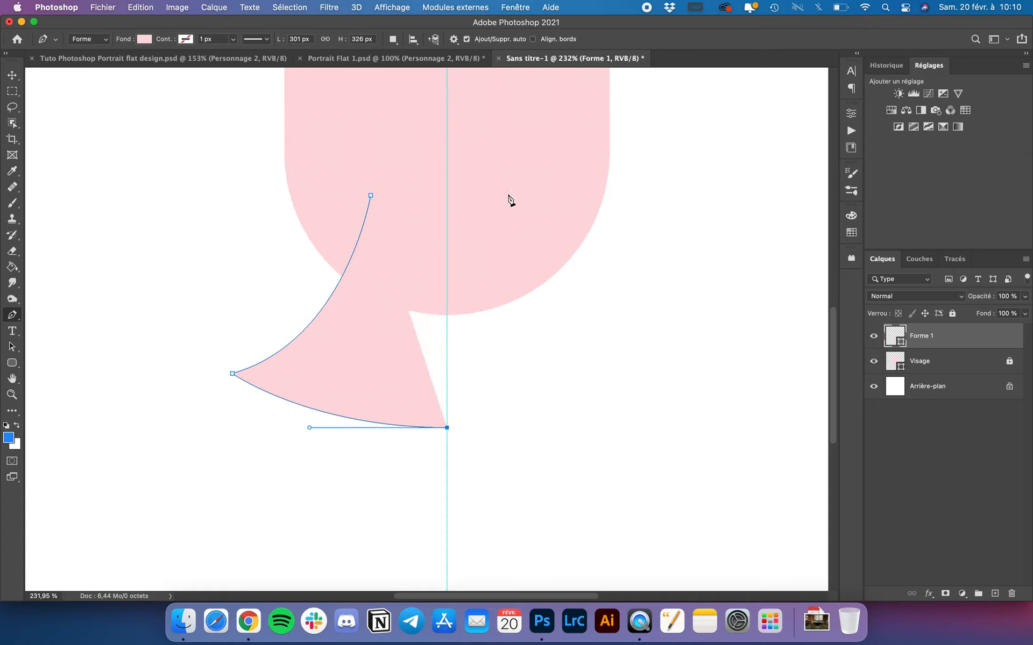
Close the half-neck path with a straight edge up the centre guide and place its layer beneath the unlocked Visage layer
left_click(500, 200, "shift")
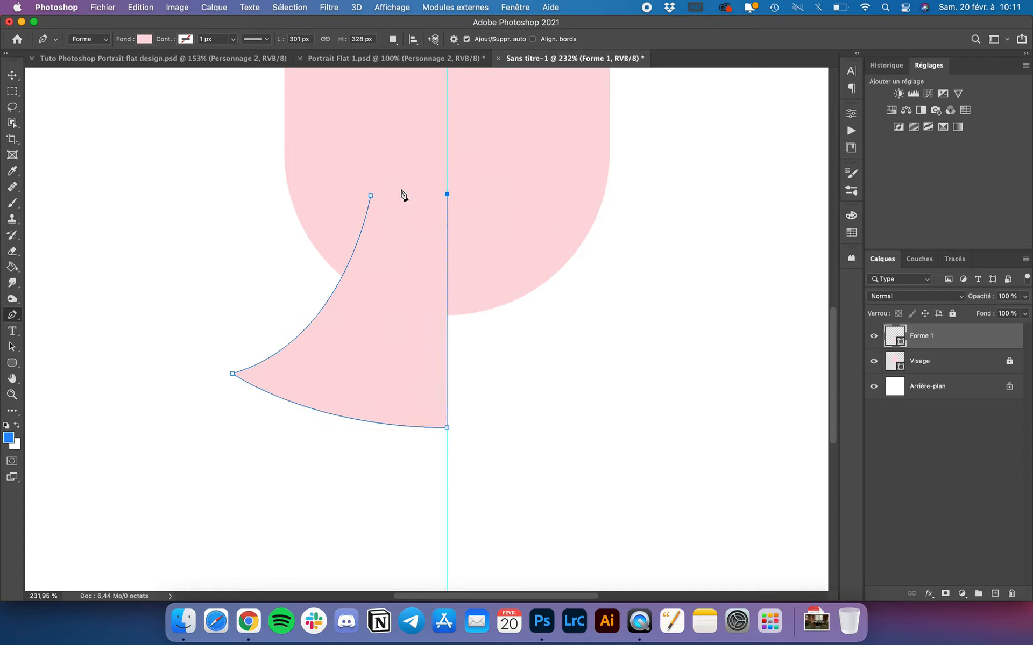
left_click(371, 196)
left_click(12, 348)
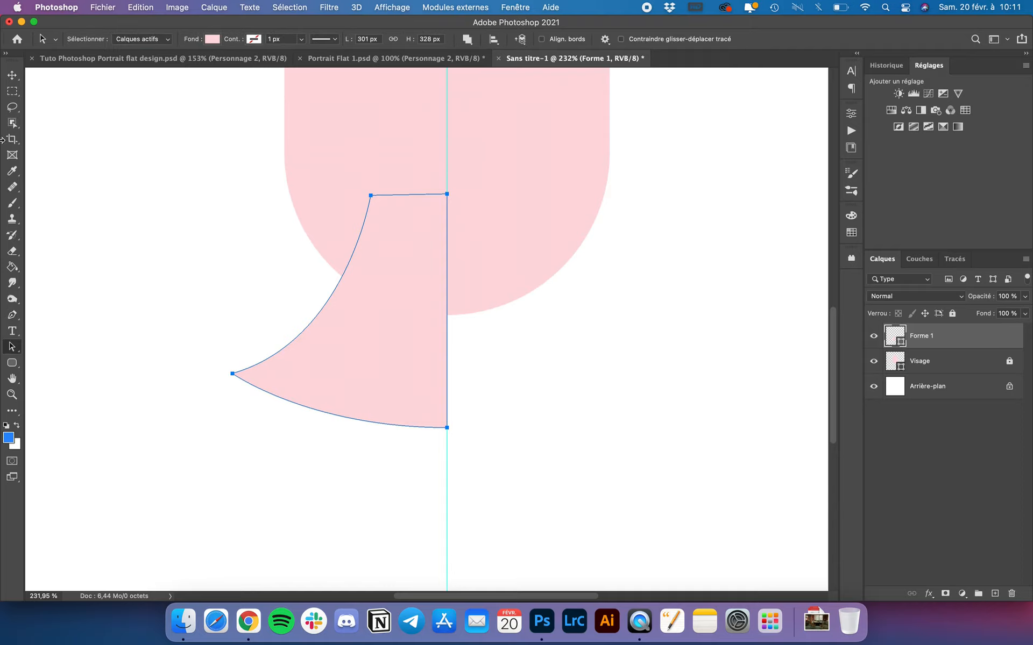
left_click(12, 75)
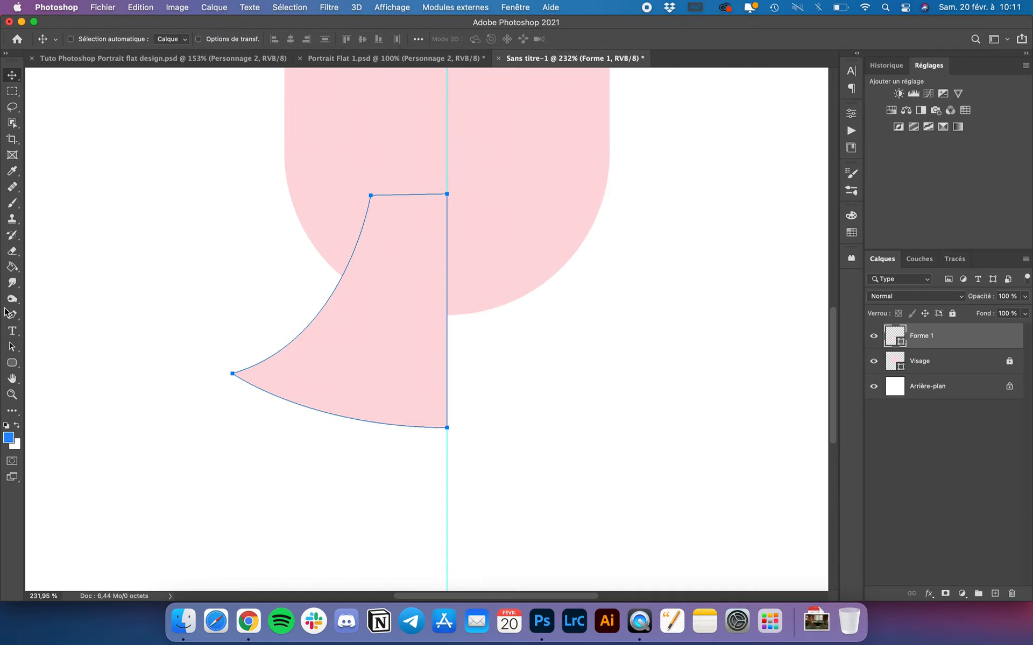
left_click_drag(963, 338, 967, 362)
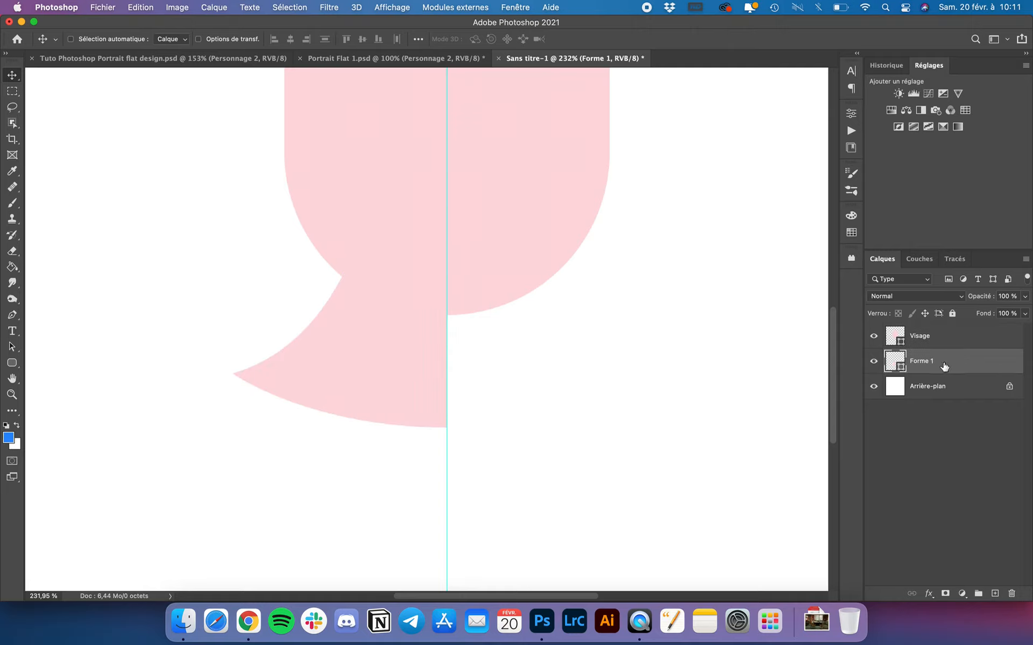
Fill the half-neck shape with the darker pink #f4c7cb
left_click(13, 364)
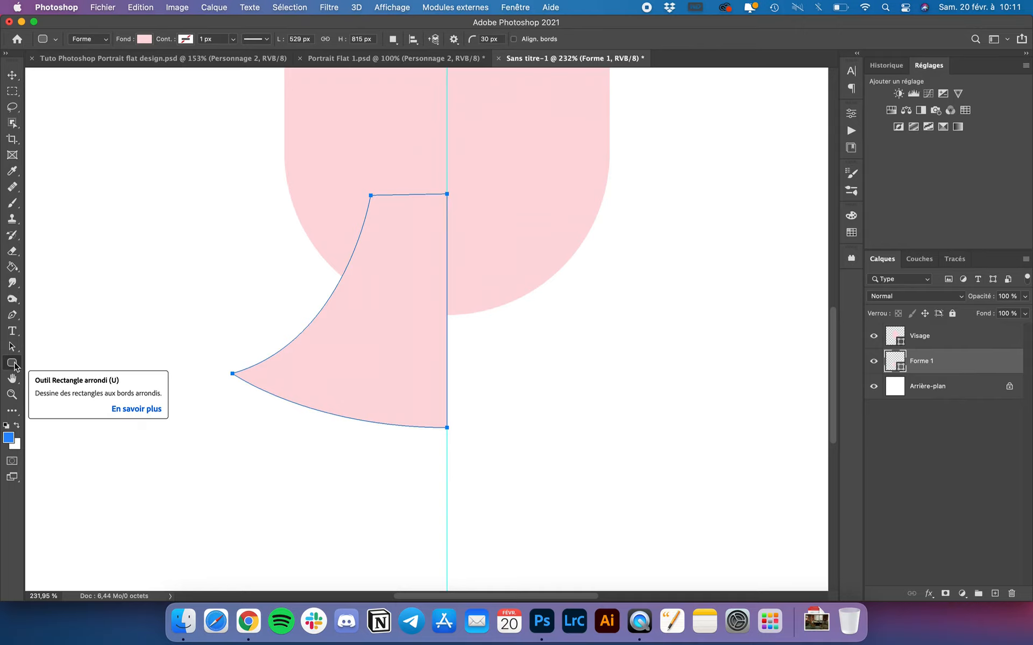
left_click(12, 347)
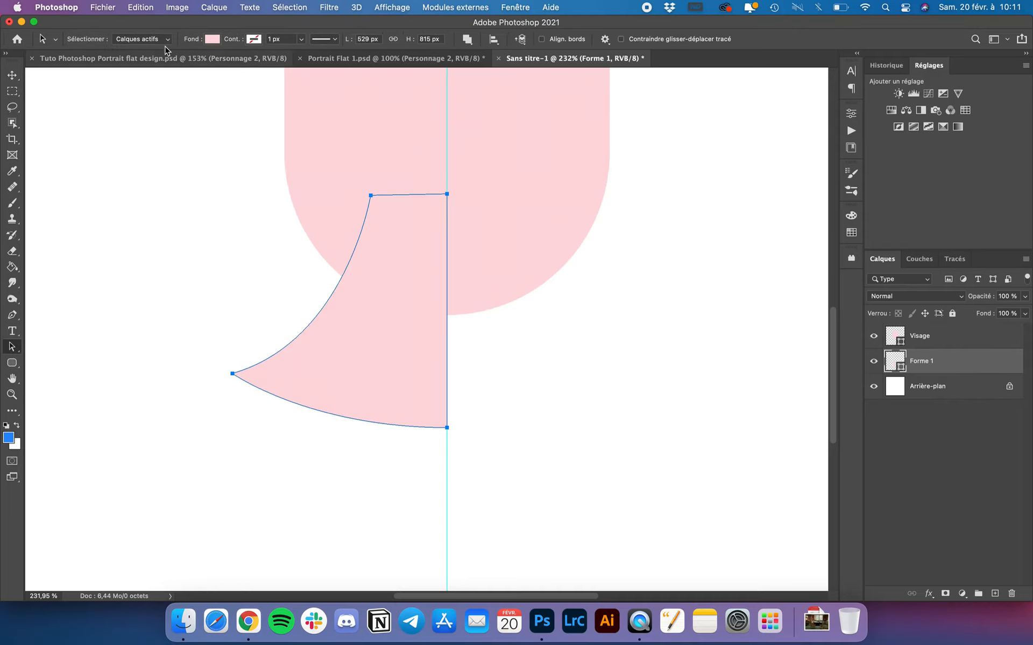
left_click(213, 39)
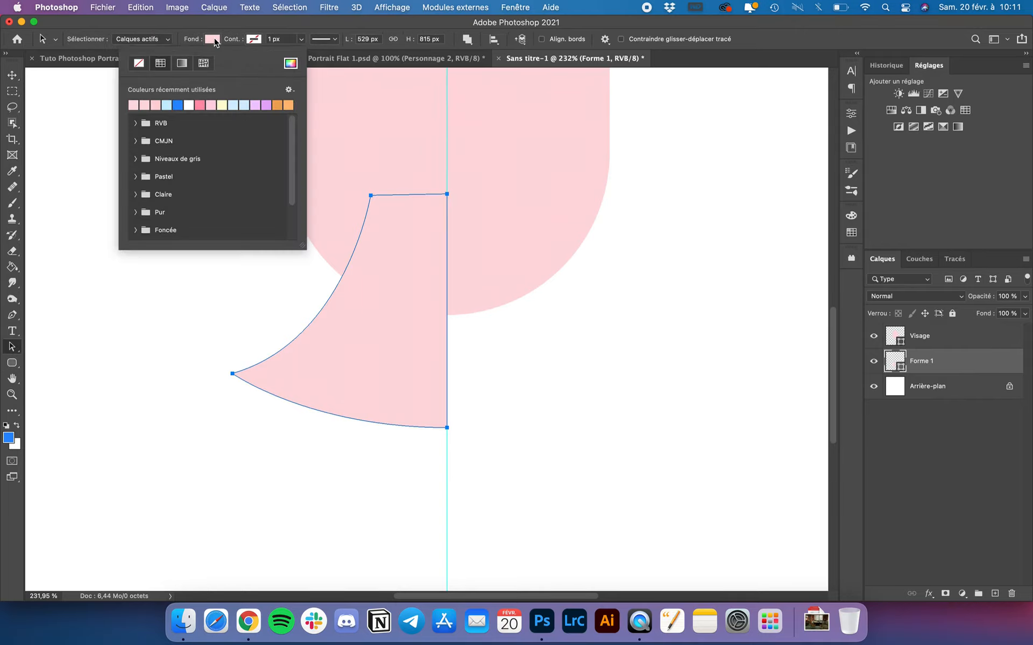
left_click(291, 62)
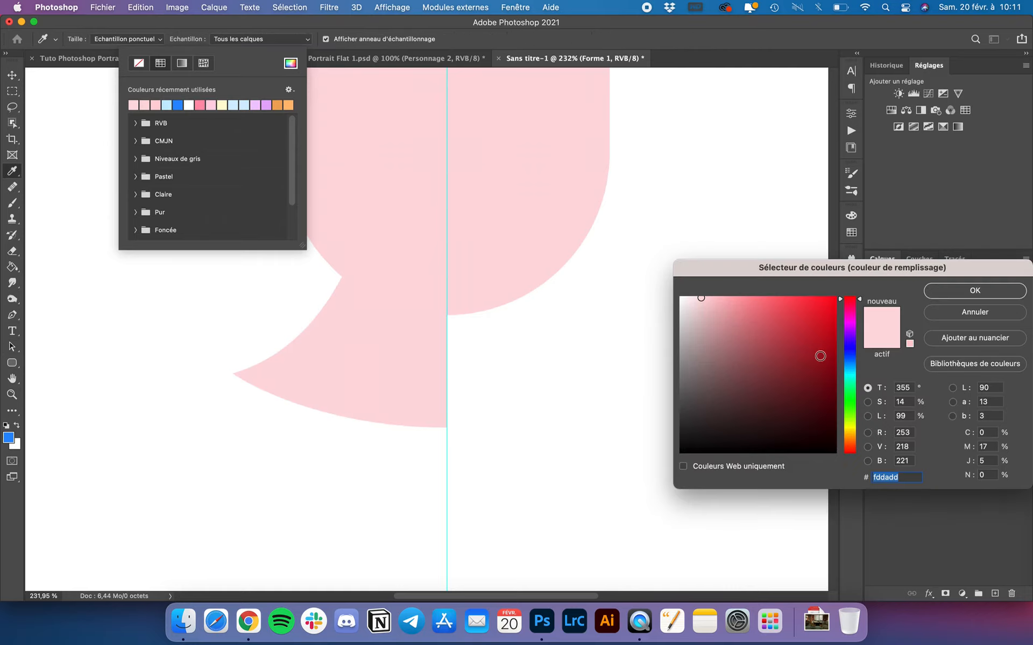
left_click(708, 303)
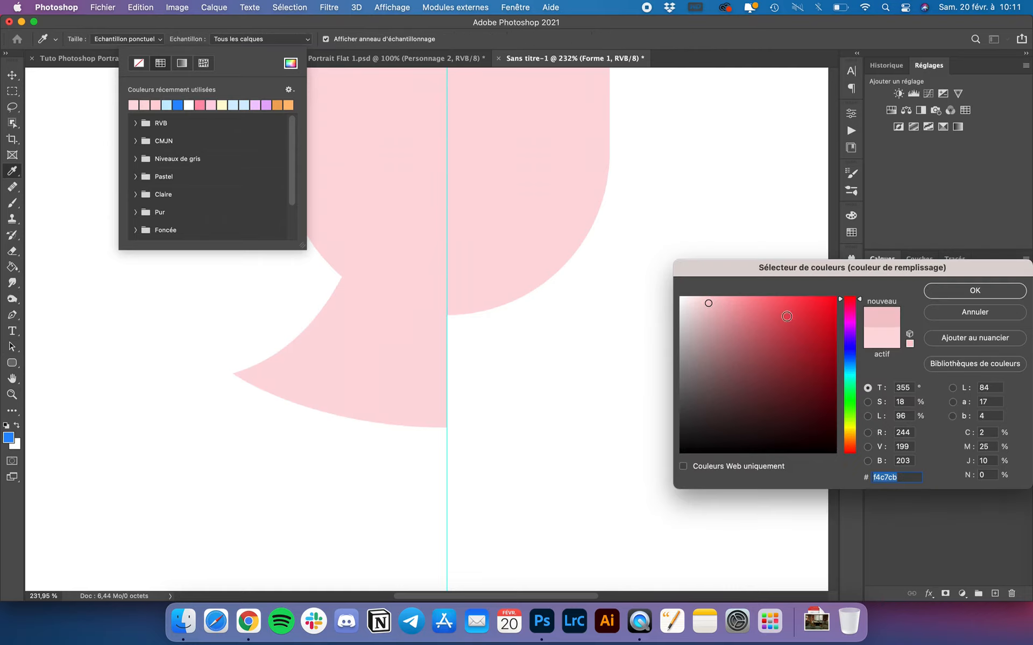
left_click(957, 290)
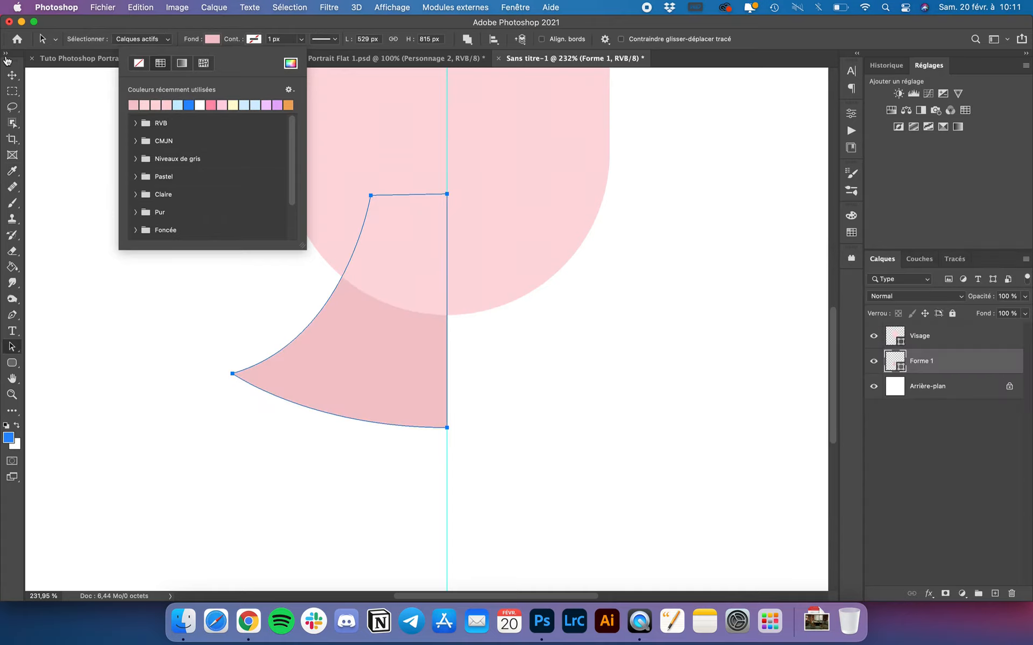
key("v")
Using Direct Selection, lower the neck's bottom anchor slightly along the centre guide and lengthen its horizontal curve handle
scroll(301, 359, "down", 5)
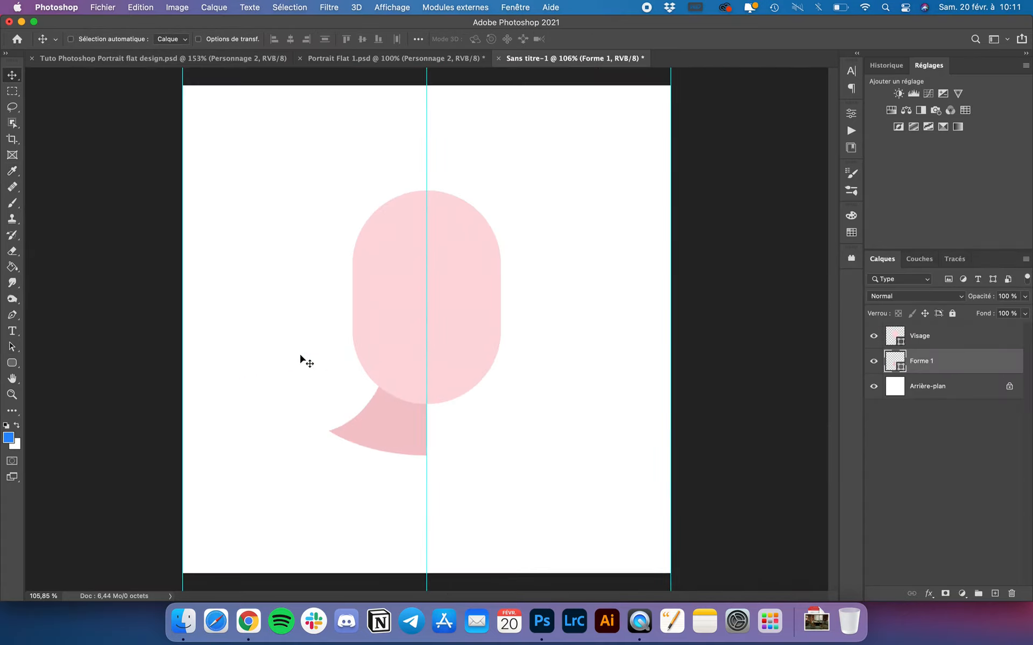
scroll(300, 360, "up", 5)
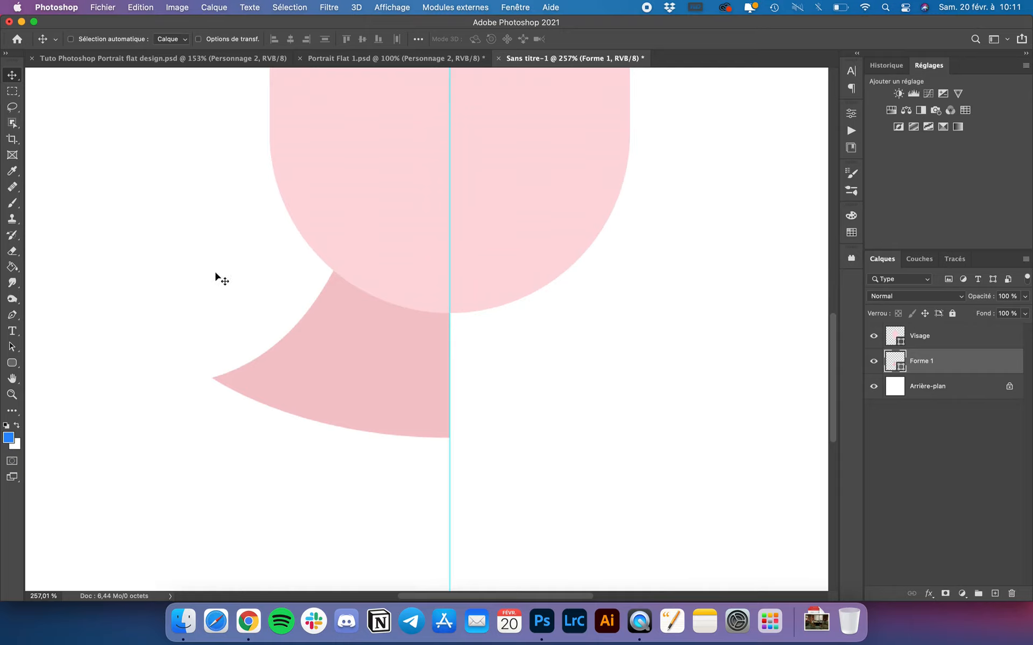
scroll(353, 323, "down", 4)
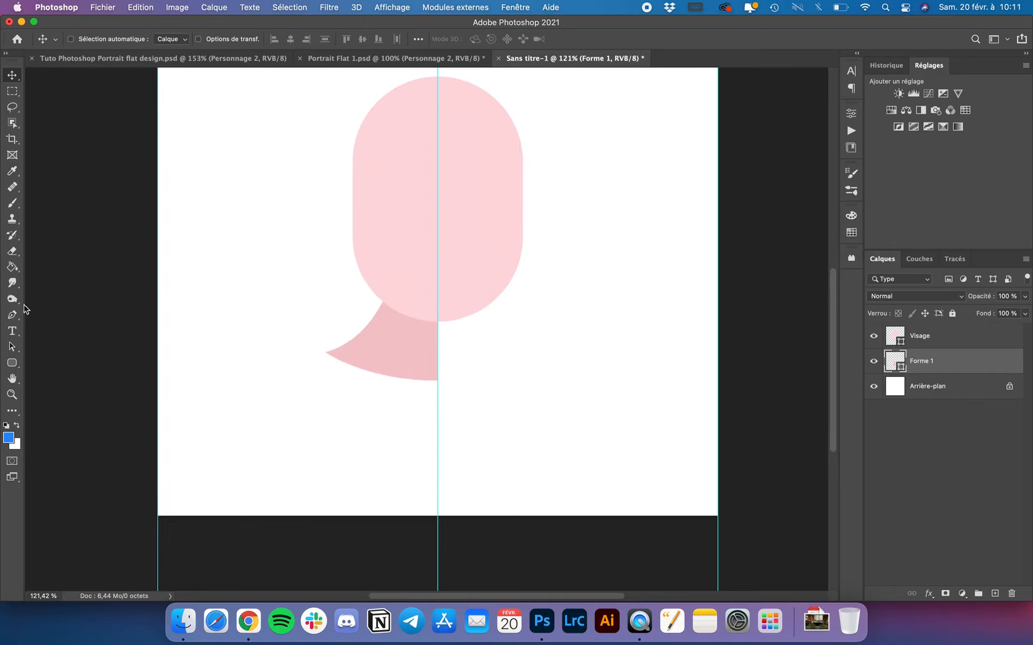
left_click(13, 348)
right_click(12, 351)
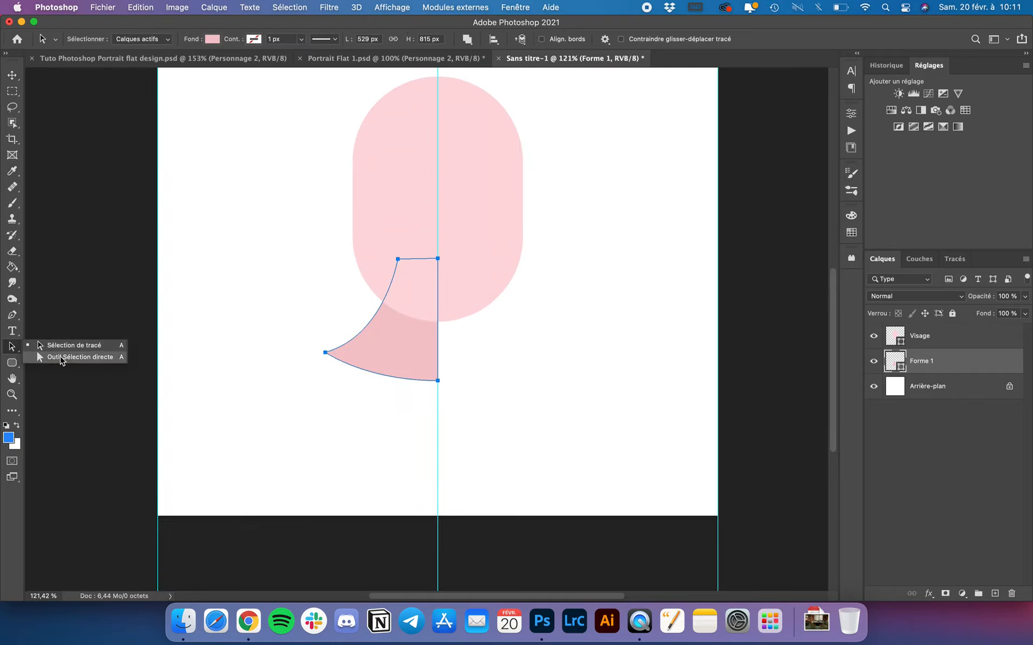
left_click(61, 358)
left_click(435, 381)
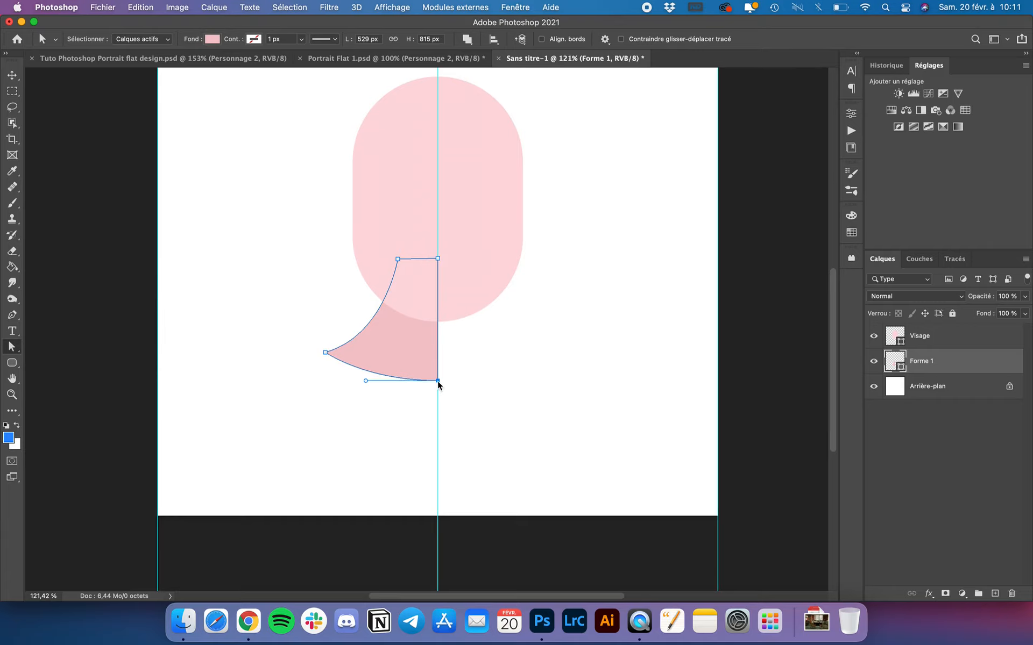
scroll(439, 385, "up", 3)
left_click_drag(445, 416, 446, 426)
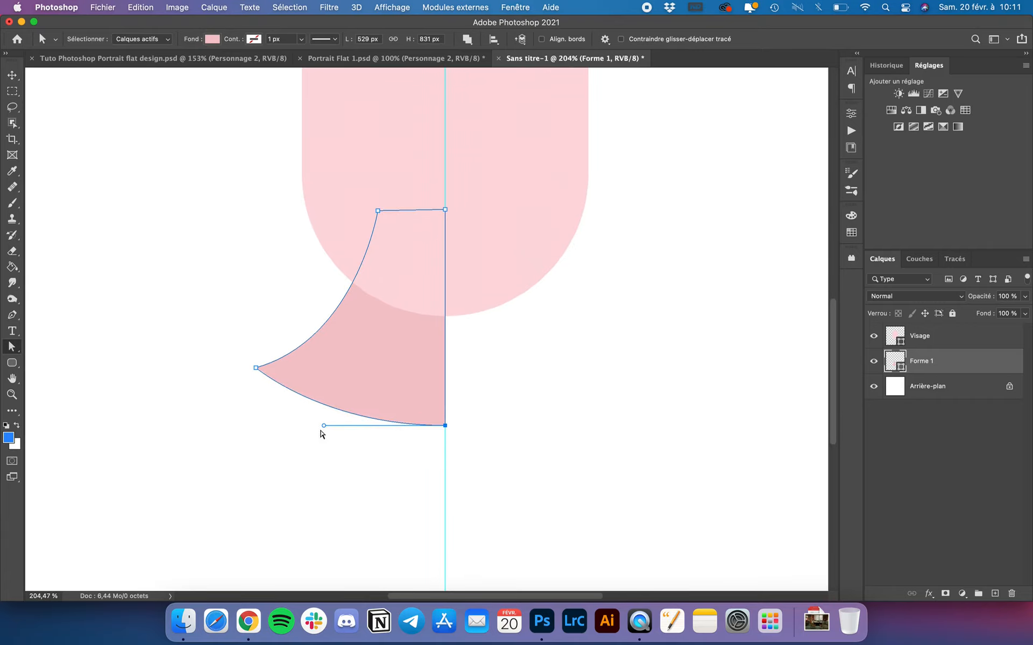
mouse_move(322, 428)
left_mouse_down()
mouse_move(300, 427)
mouse_move(315, 427)
left_mouse_up()
Move the neck's shoulder tip inward until the shape is about 276 × 344 px and deselect the path
left_click_drag(256, 368, 273, 371)
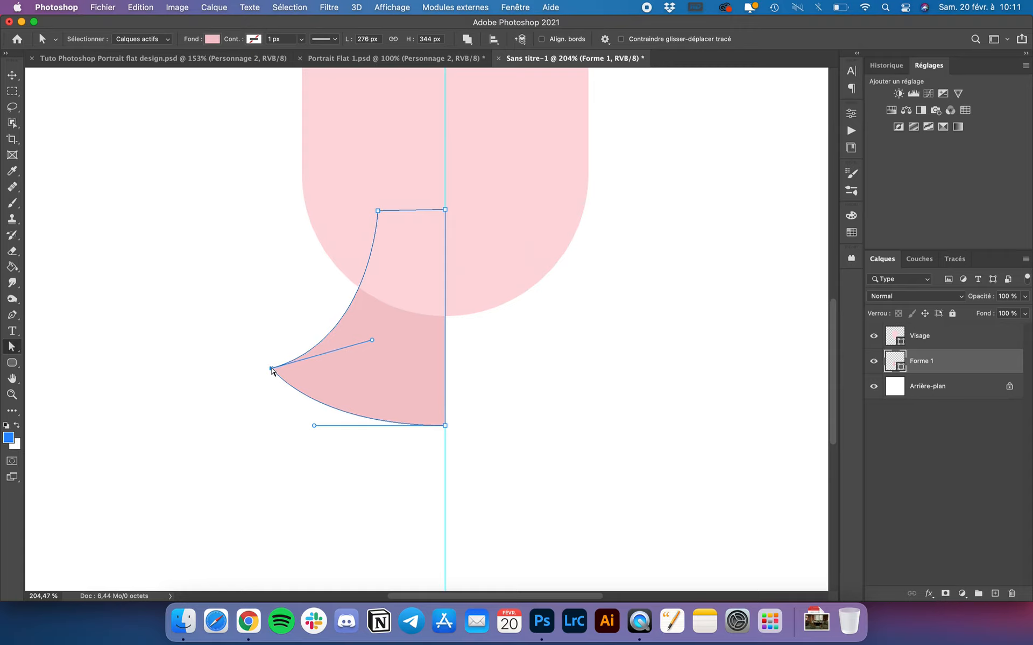
key("v")
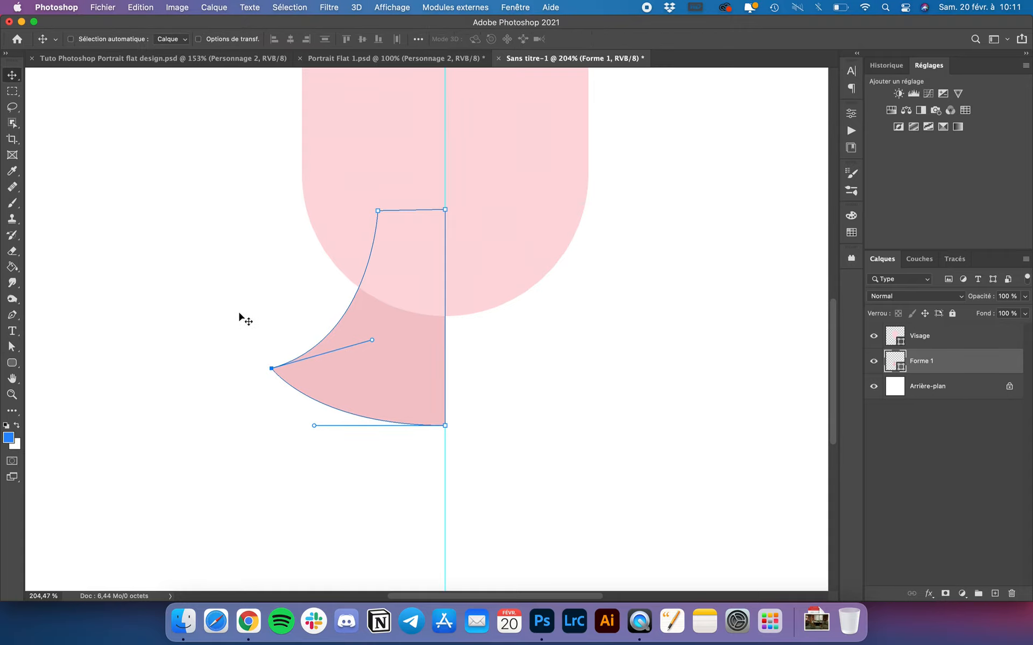
scroll(239, 315, "down", 1)
scroll(236, 394, "down", 8)
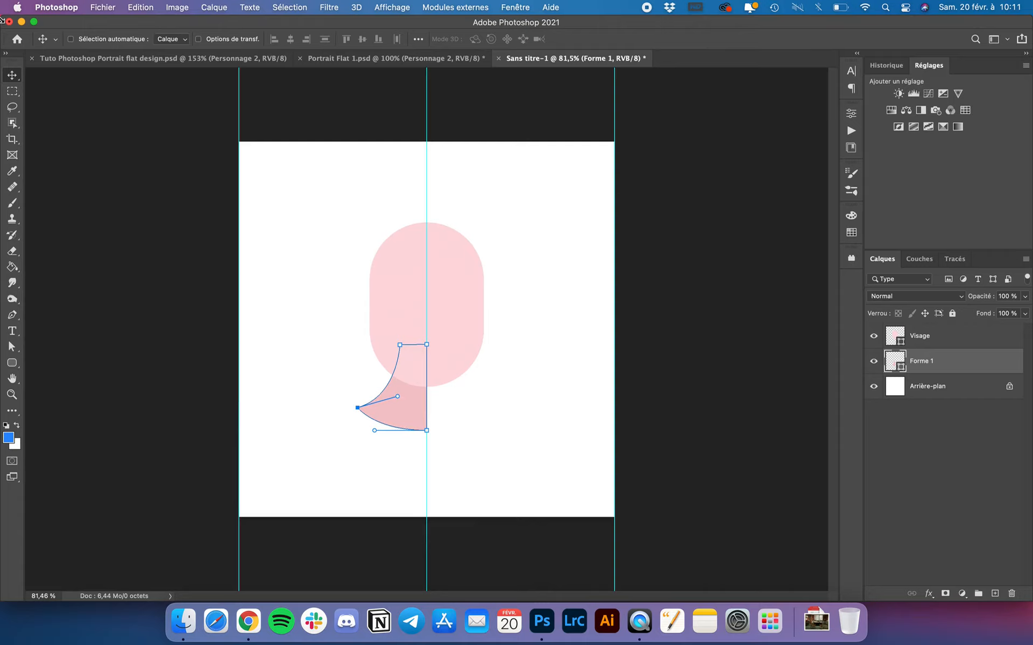
left_click(247, 278)
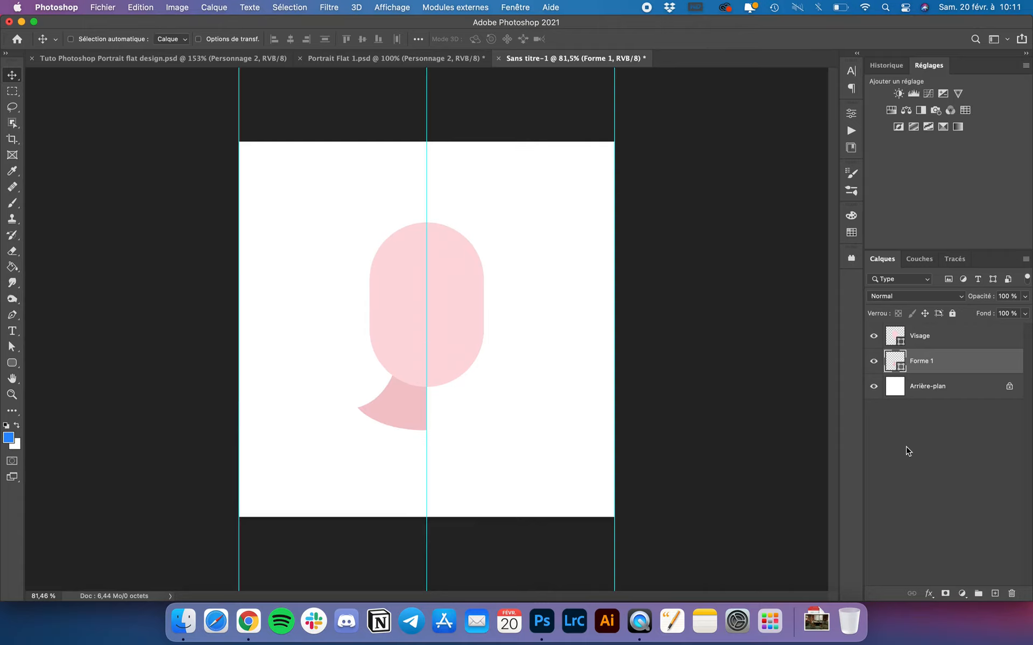
key("super+j")
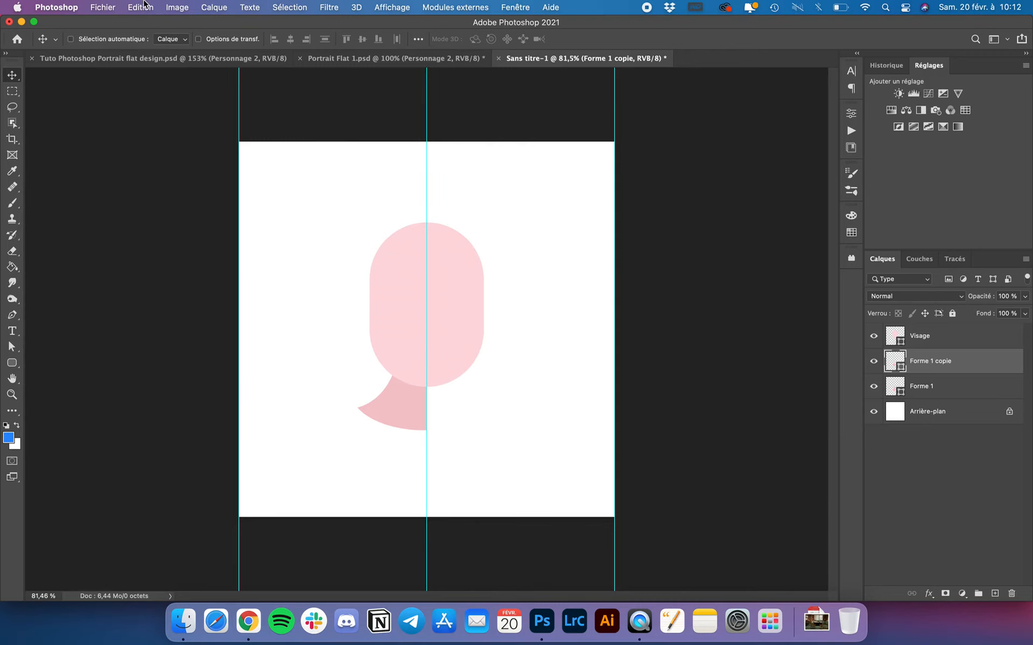
left_click(142, 7)
mouse_move(184, 280)
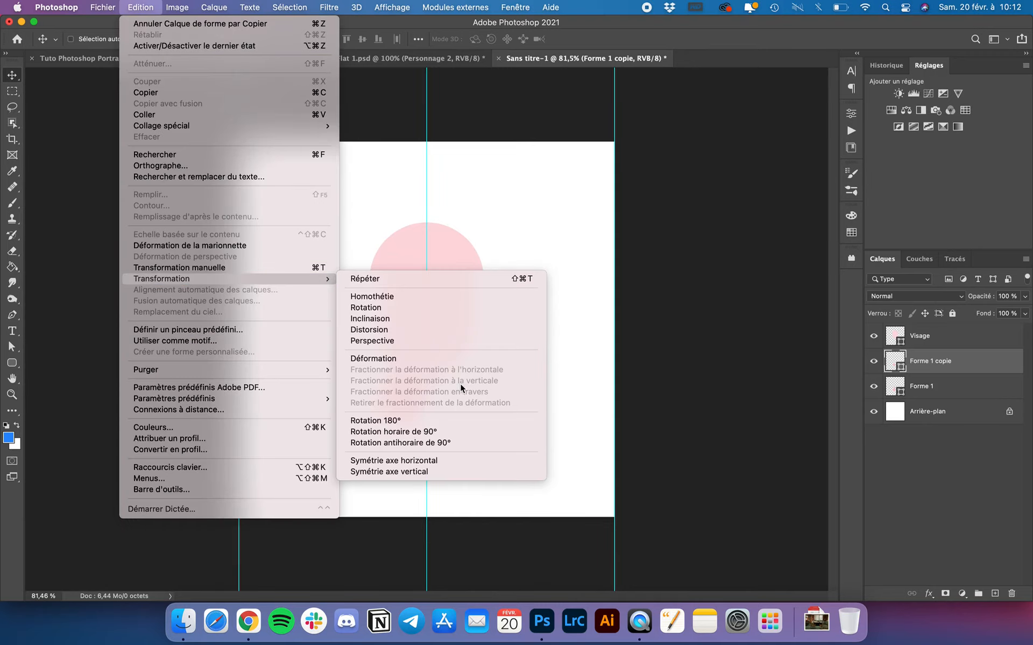
left_click(407, 461)
scroll(460, 444, "up", 5)
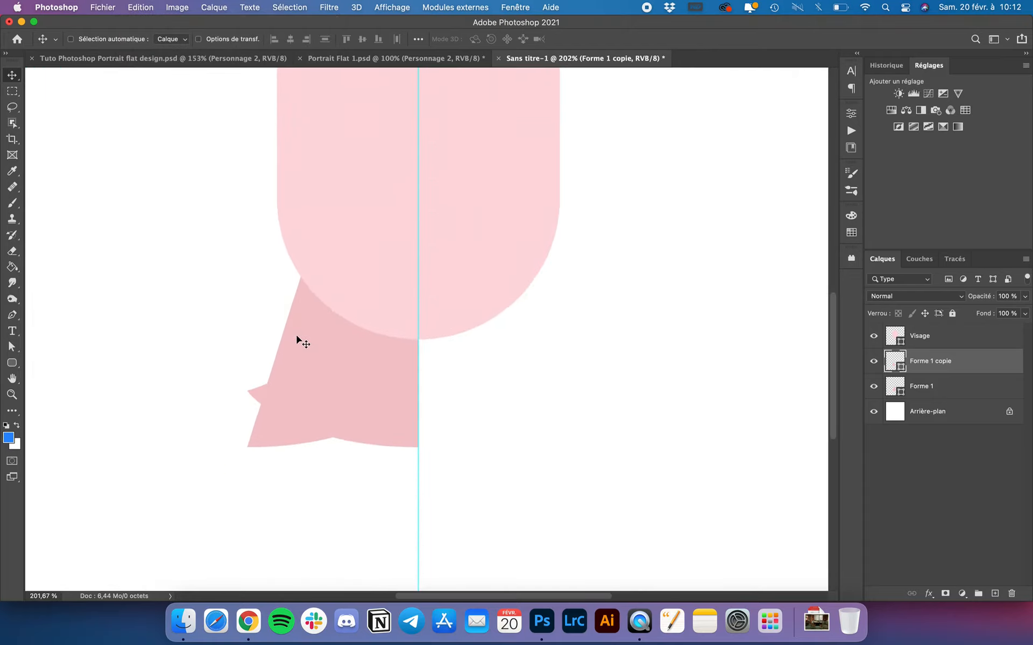
left_click_drag(297, 337, 565, 355)
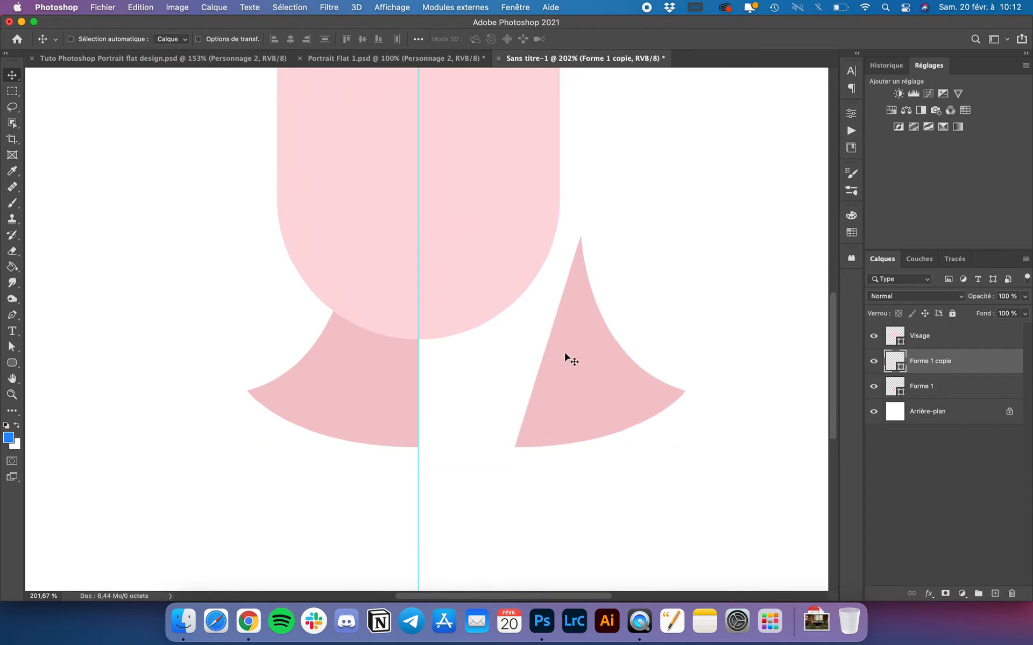
key("Delete")
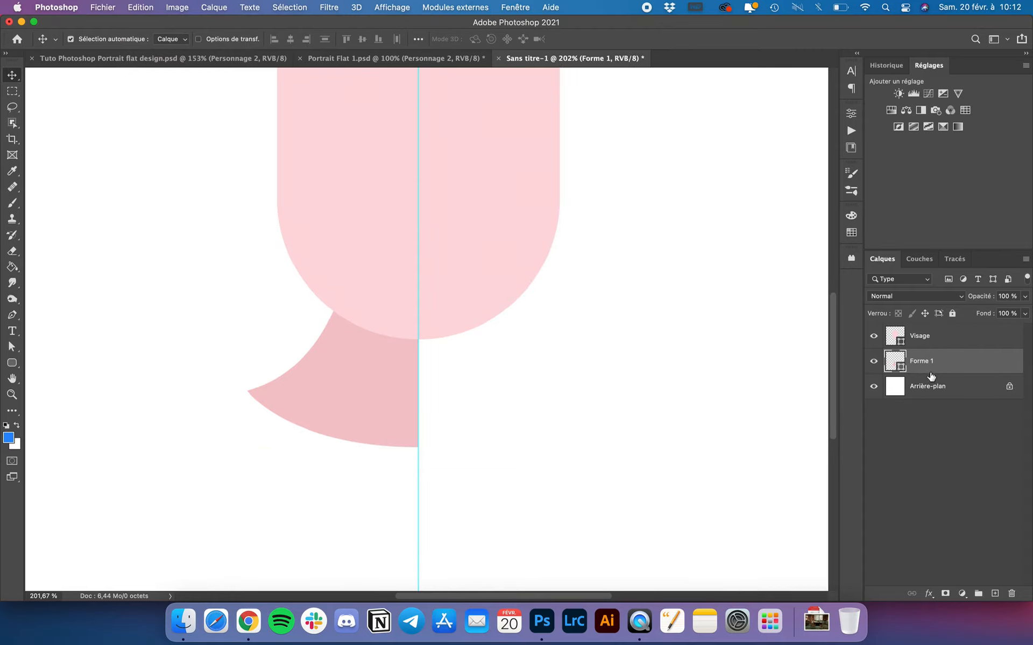
Duplicate the half-neck layer, move the copy sideways past the centre guide and flip it horizontally
key("super+j")
left_click_drag(306, 339, 534, 345)
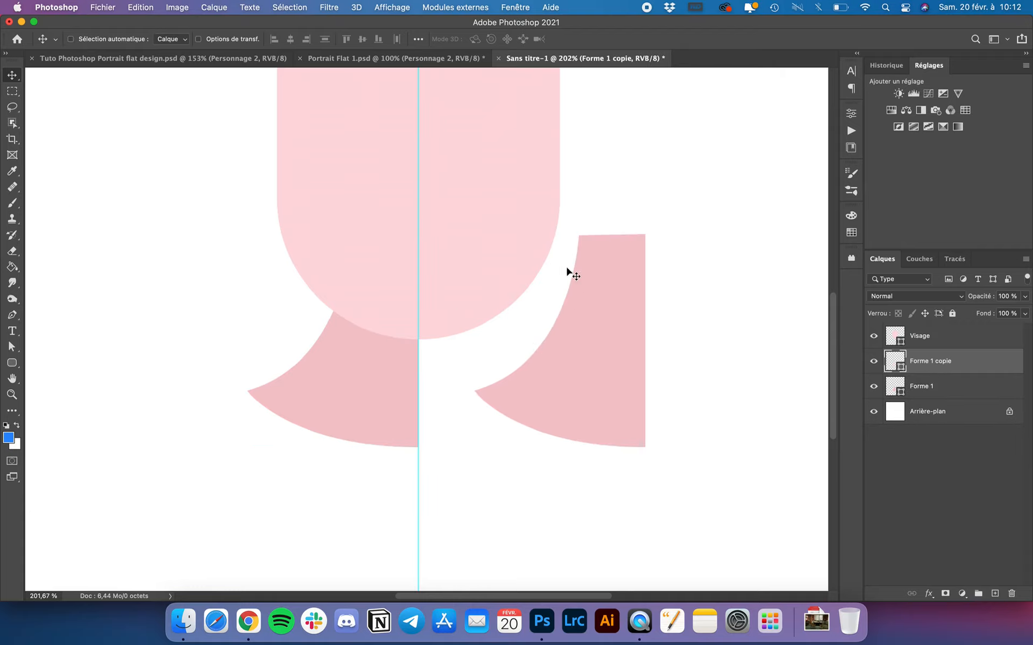
left_click(11, 348)
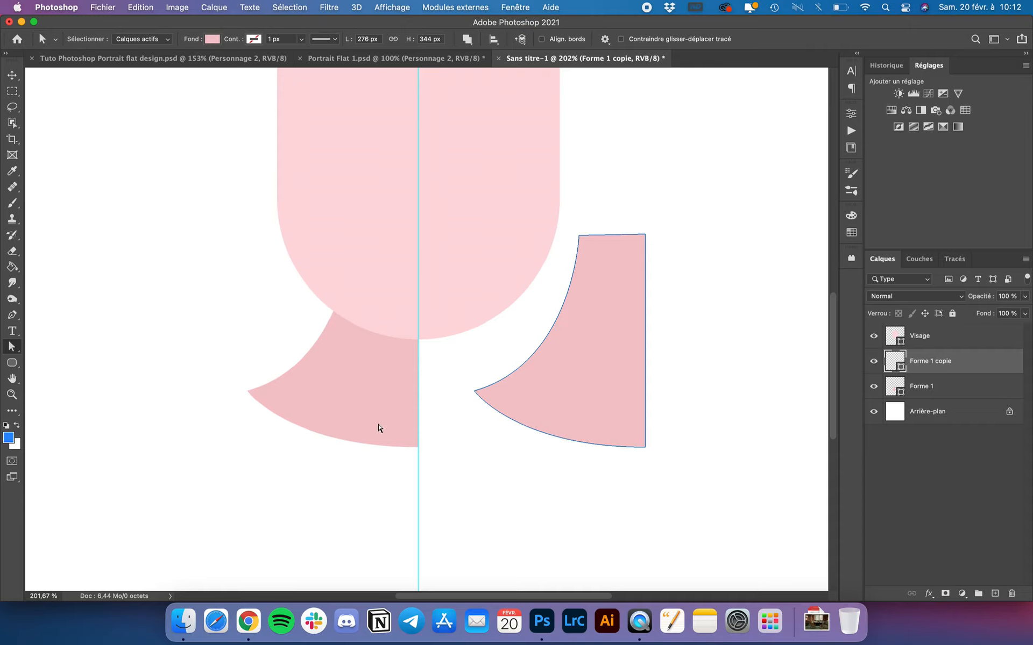
left_click(11, 75)
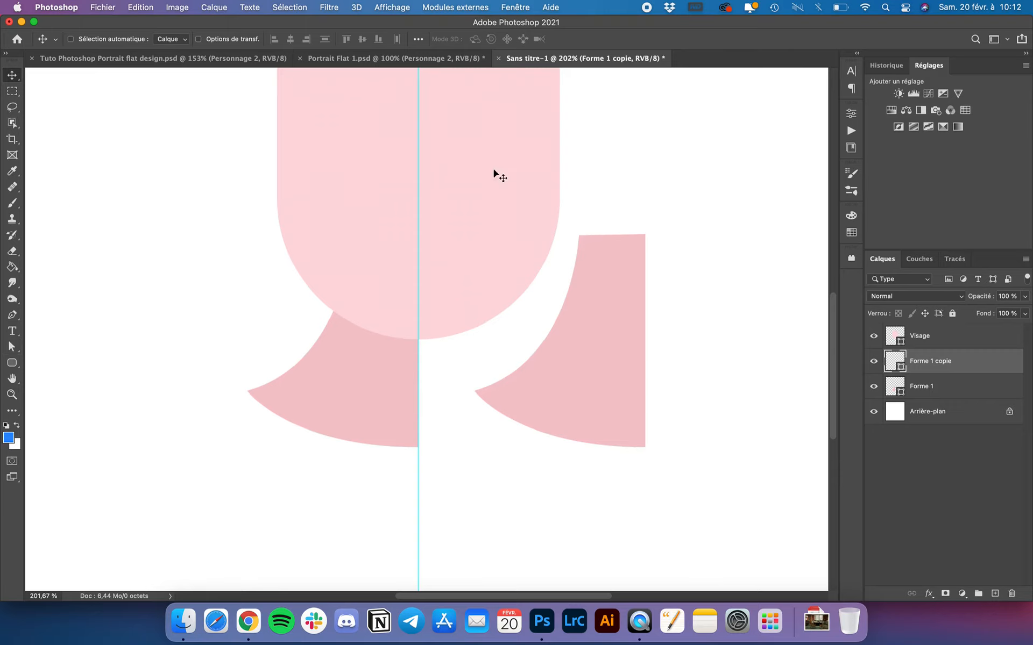
left_click(142, 7)
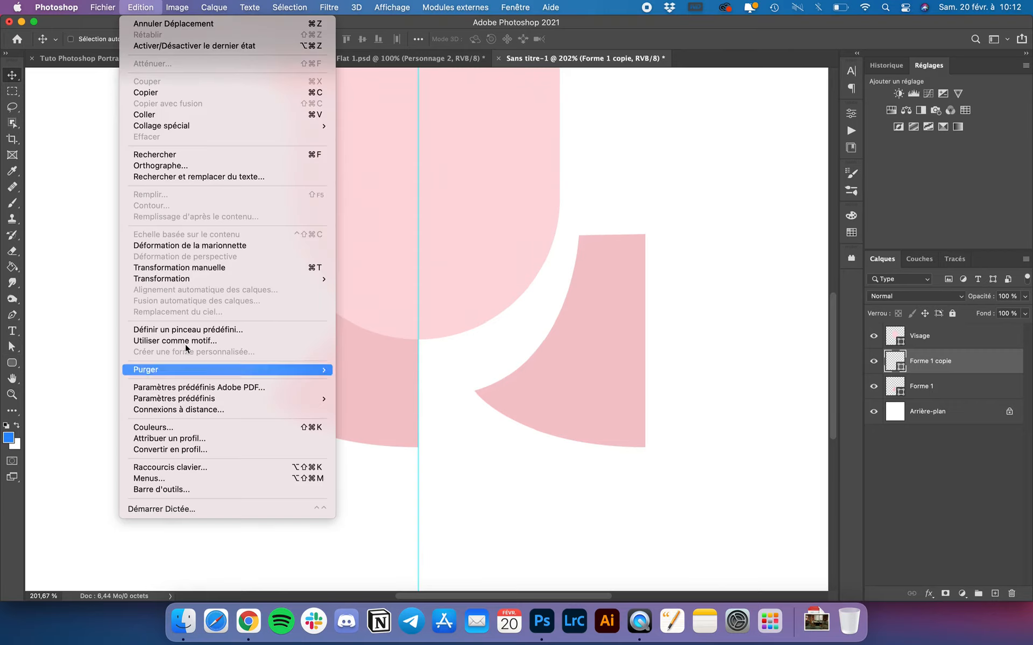
mouse_move(189, 278)
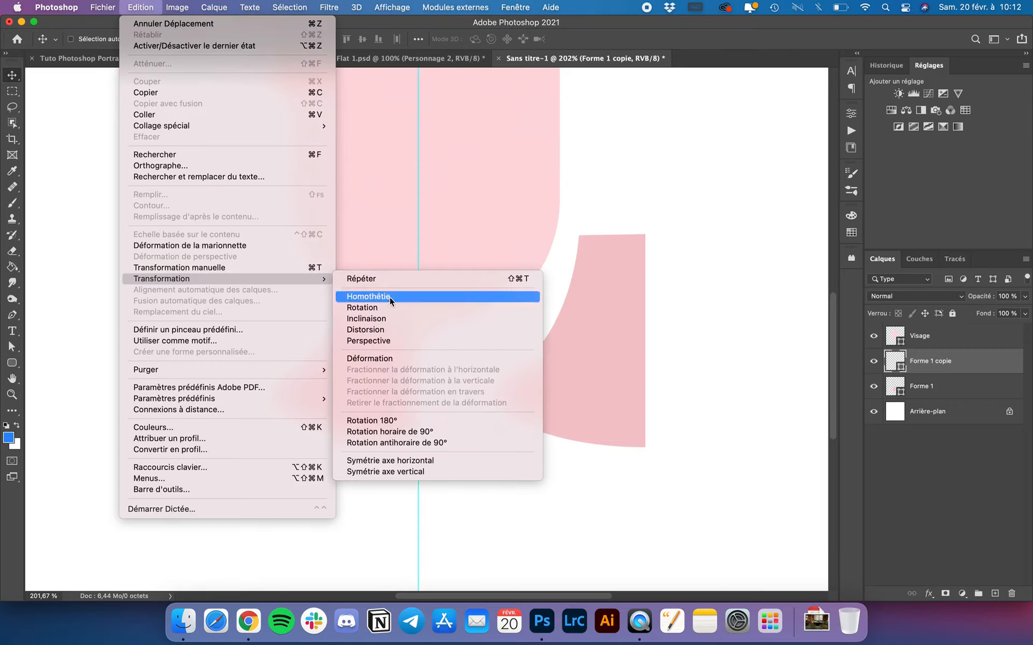
left_click(418, 460)
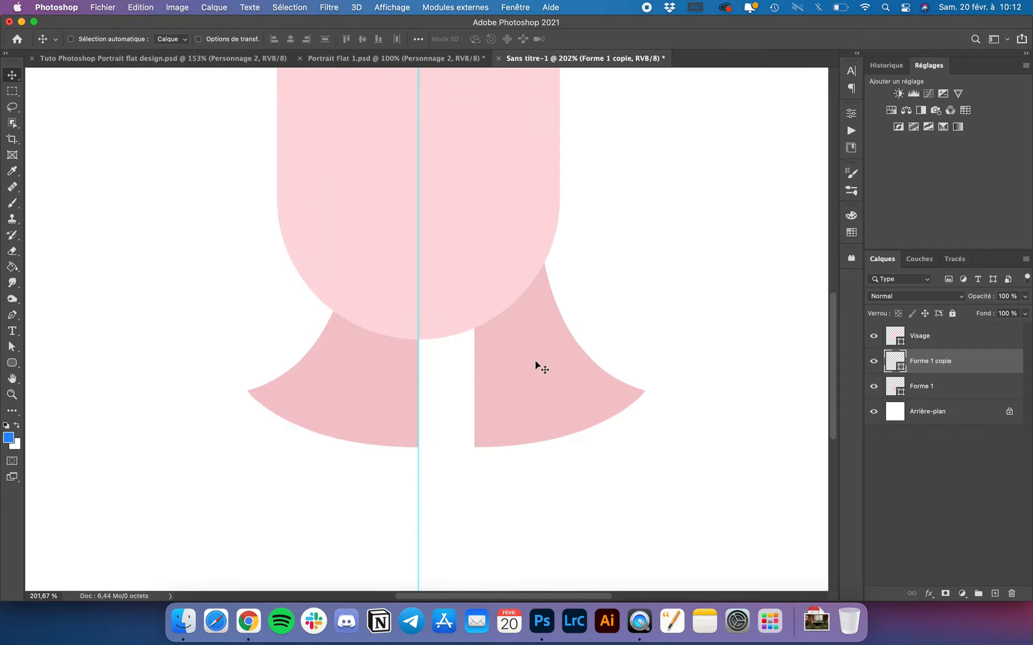
Move the mirrored half-neck against the original along the centre line, hiding the guides to check that the halves meet without a gap
left_click_drag(534, 366, 481, 361)
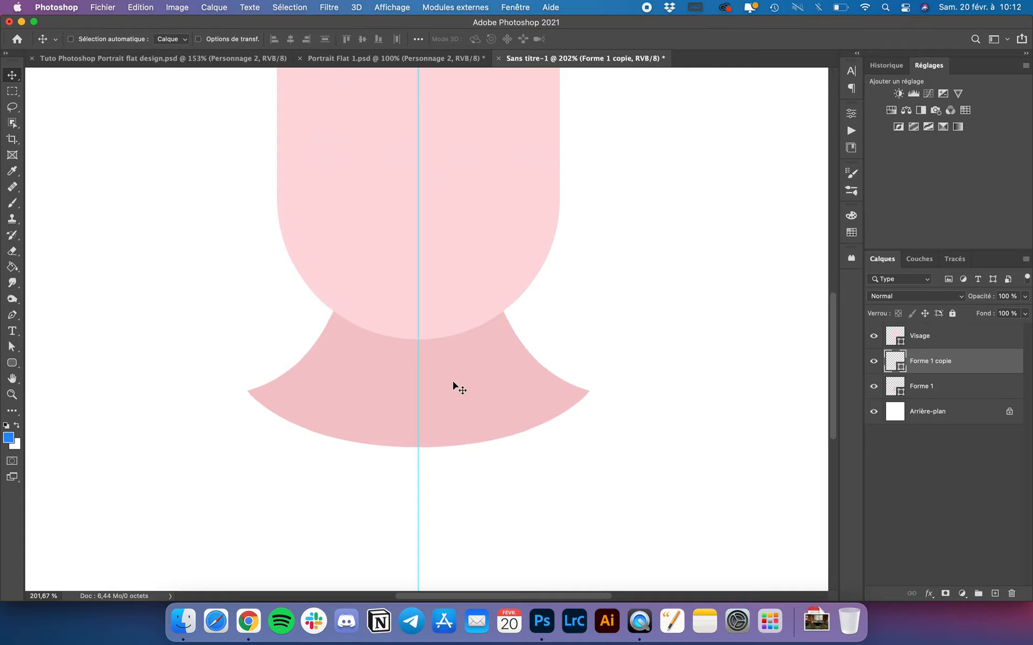
scroll(453, 383, "up", 6)
scroll(454, 384, "down", 3)
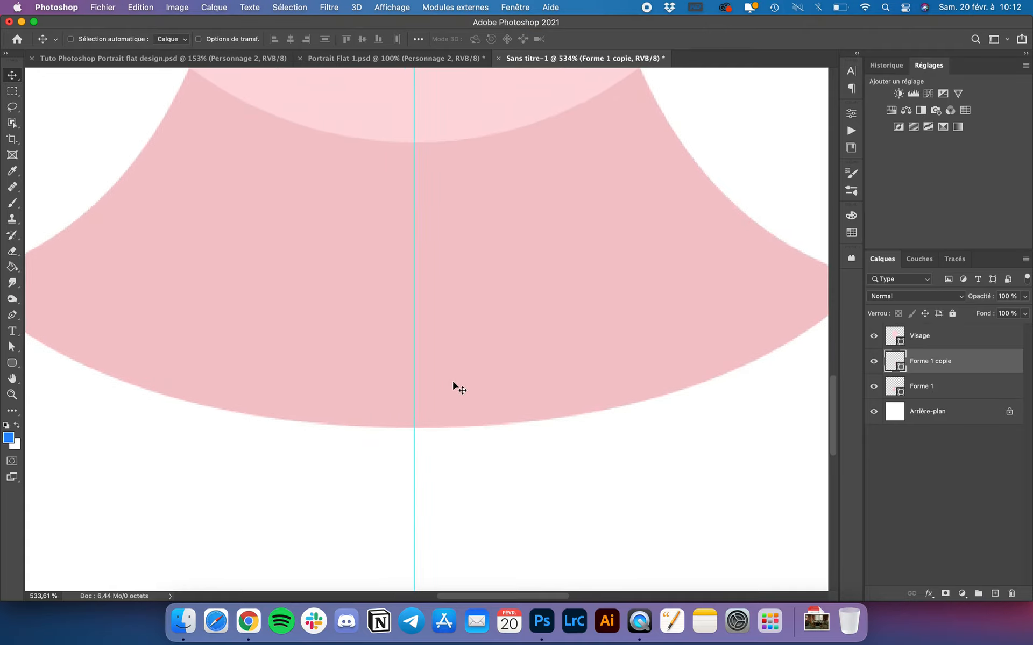
left_click_drag(453, 383, 454, 383)
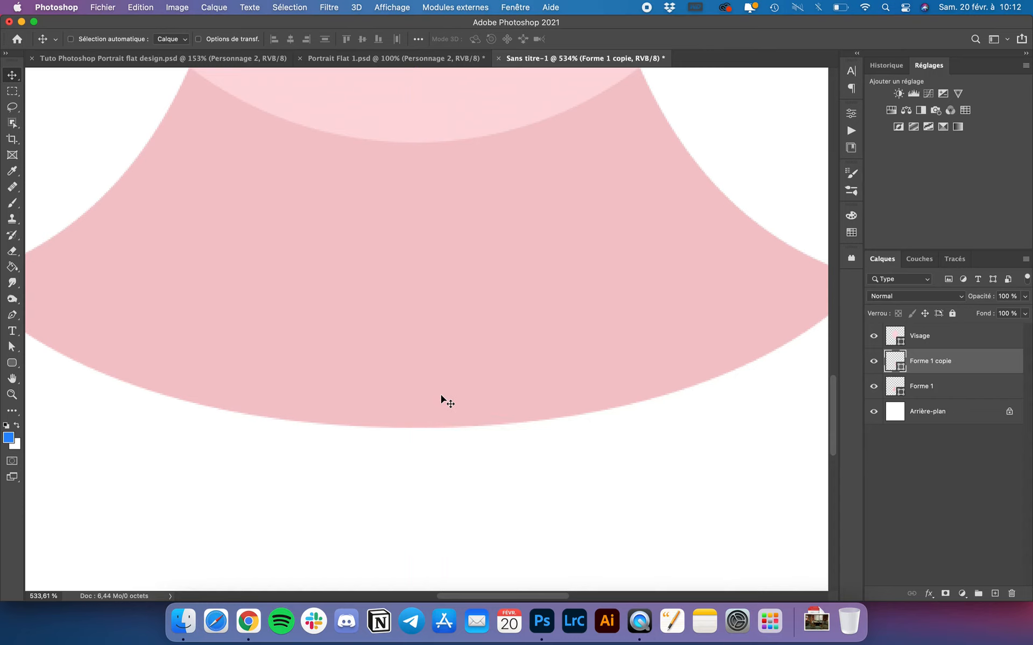
scroll(443, 401, "up", 5)
scroll(442, 401, "down", 1)
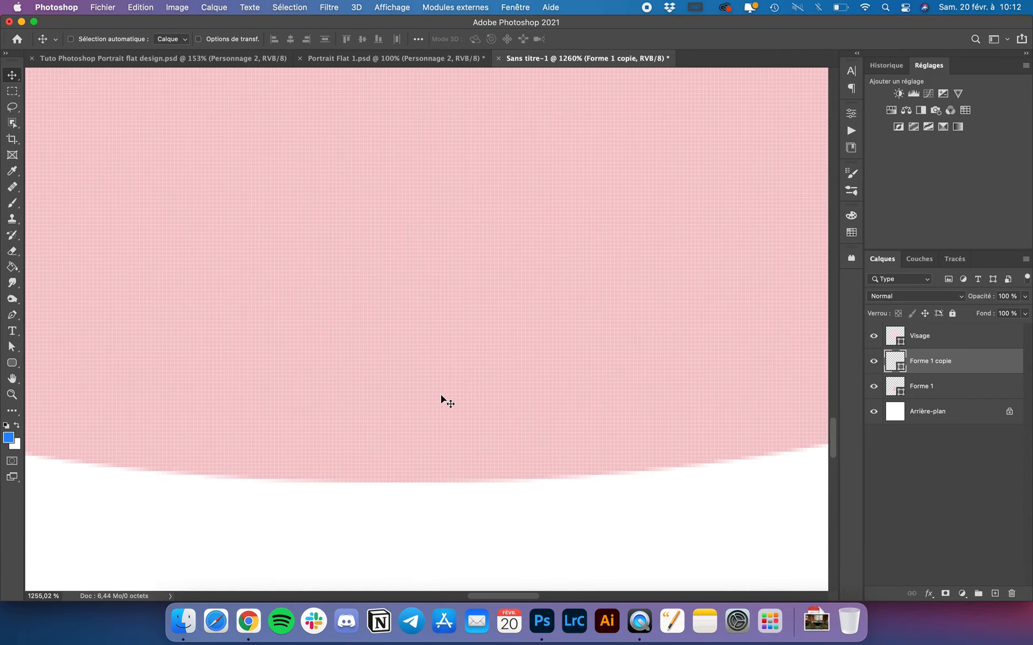
key("Right")
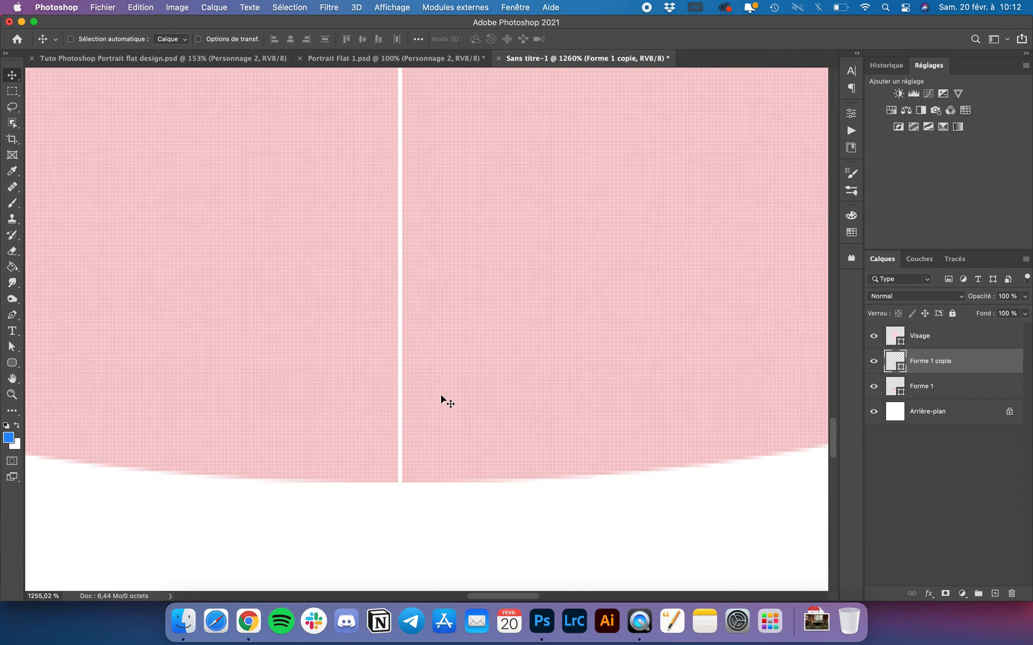
key("Left")
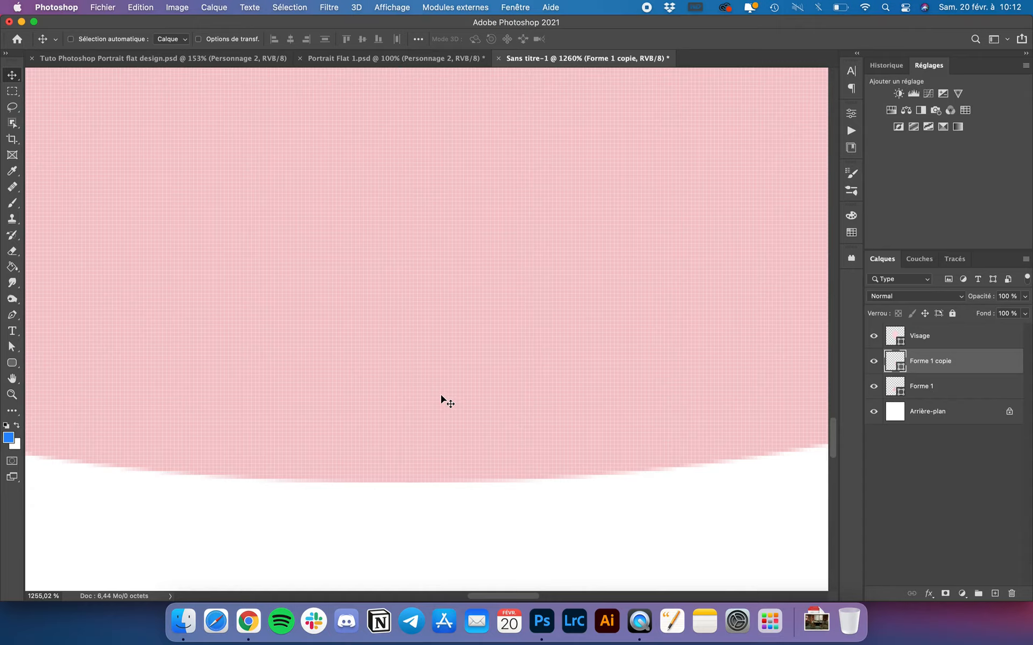
scroll(441, 401, "down", 10)
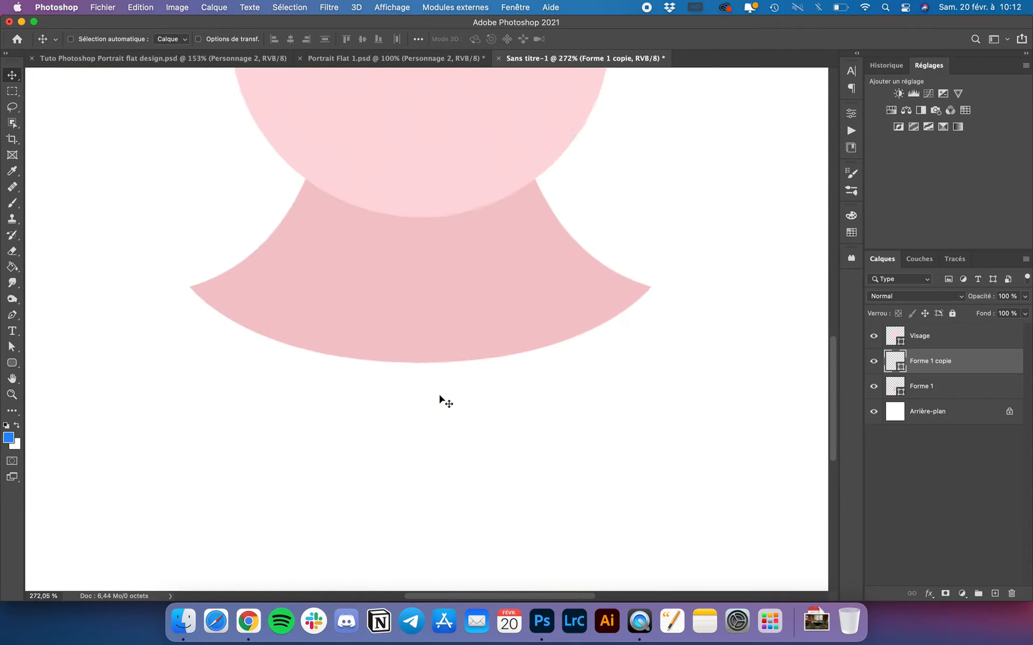
Merge the two half-neck shape layers, Forme 1 and Forme 1 copie, into one shape
left_click(937, 388, "shift")
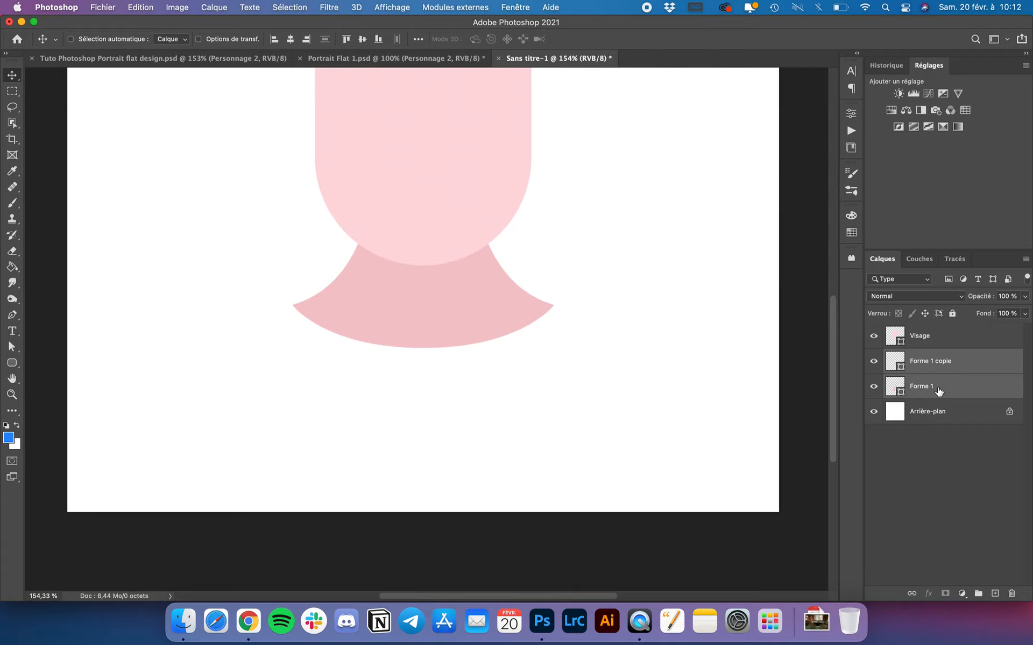
left_click(941, 374)
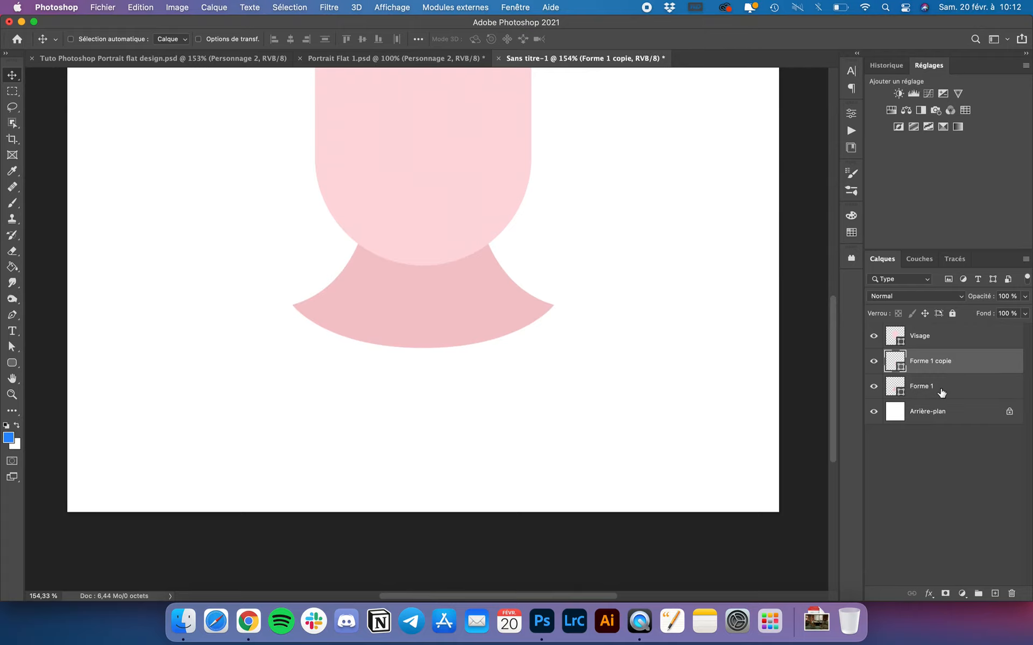
left_click(941, 392, "shift")
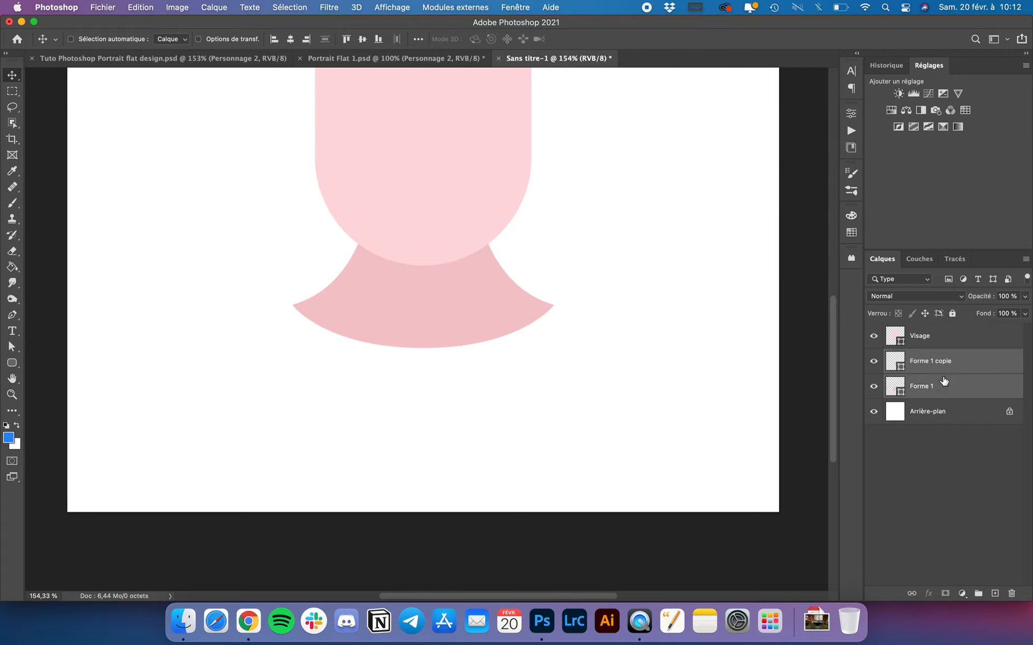
left_click(942, 358)
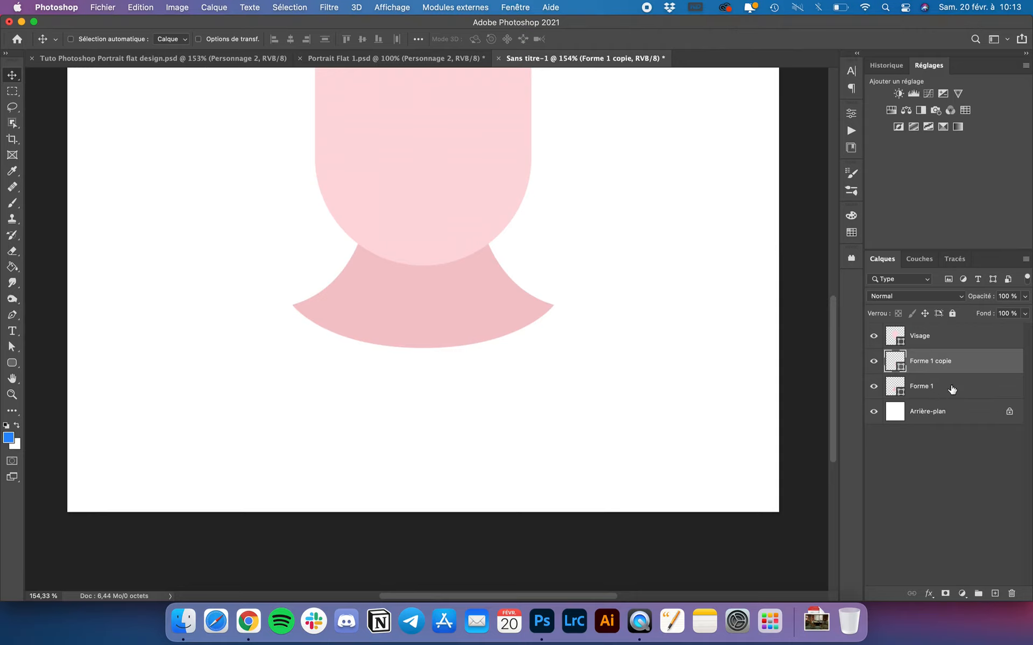
left_click(951, 388, "shift")
right_click(951, 389)
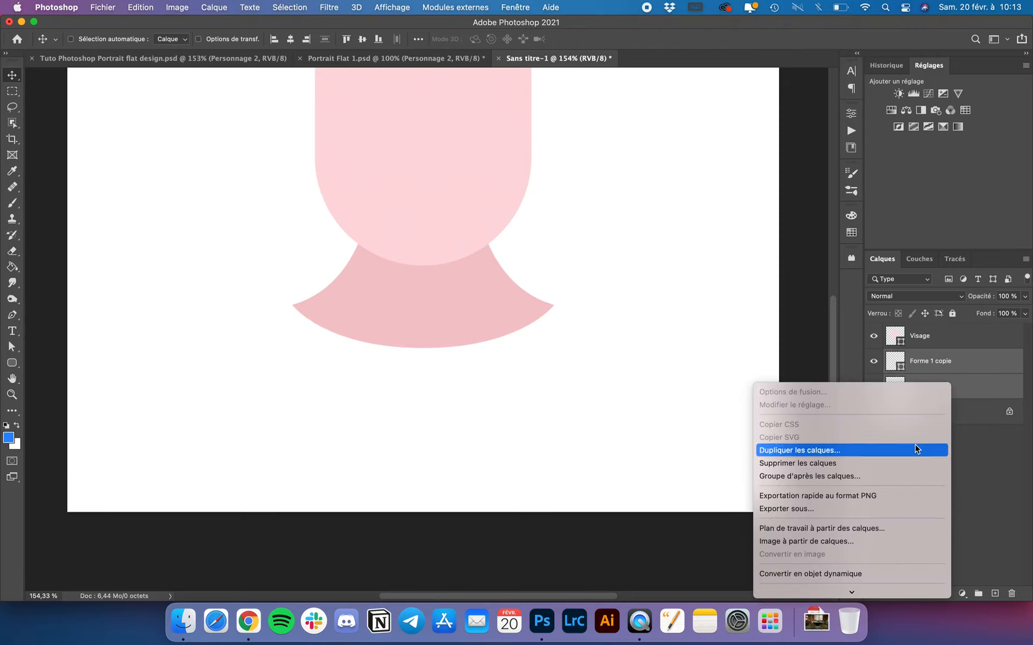
scroll(915, 449, "down", 5)
left_click(798, 407)
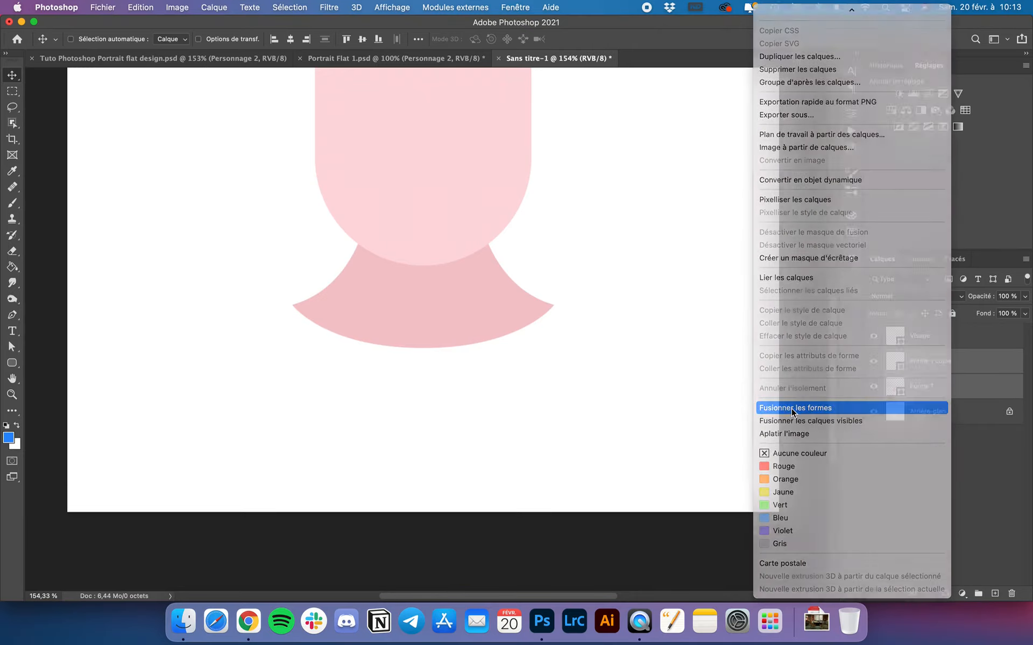
key("super+minus")
Rename the merged neck layer as Cou
double_click(930, 361)
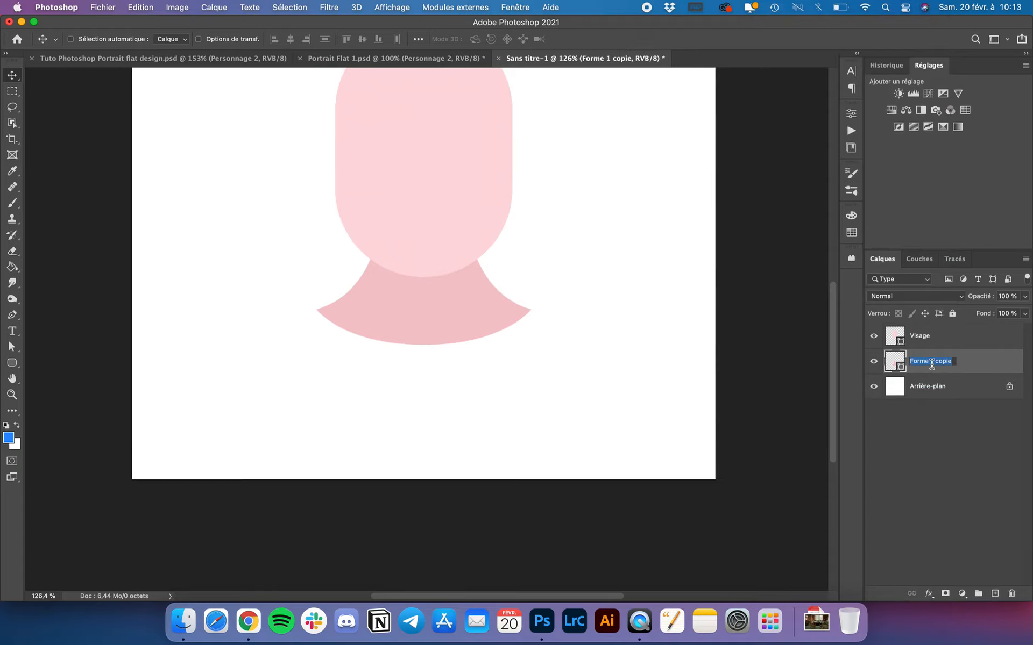
type("Cou")
key("Return")
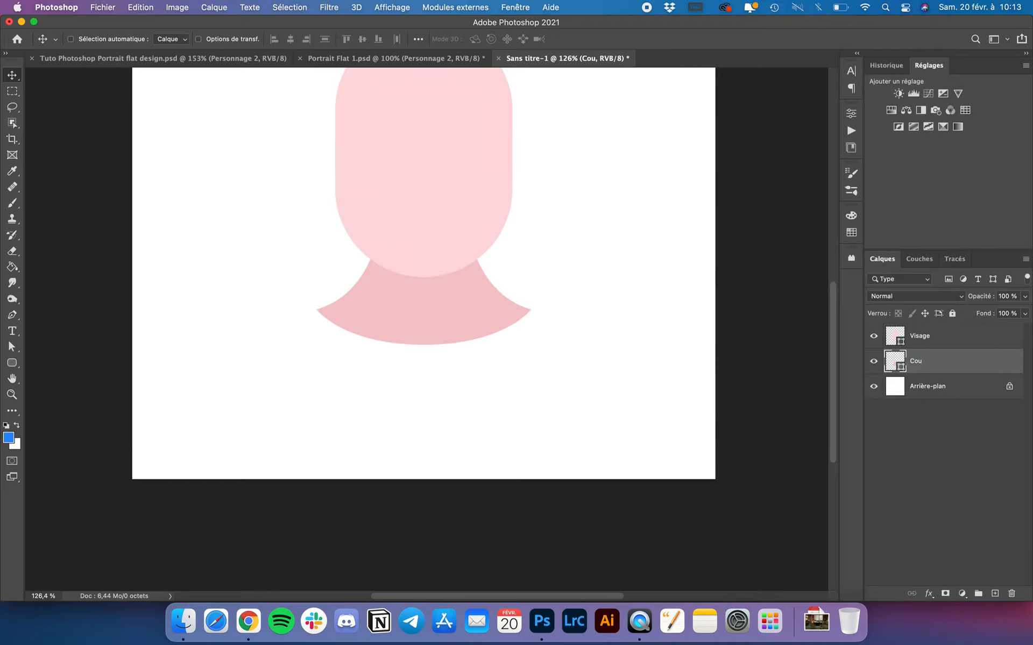
Show the guides again and fully lock the Cou layer
scroll(278, 297, "down", 3)
key("super")
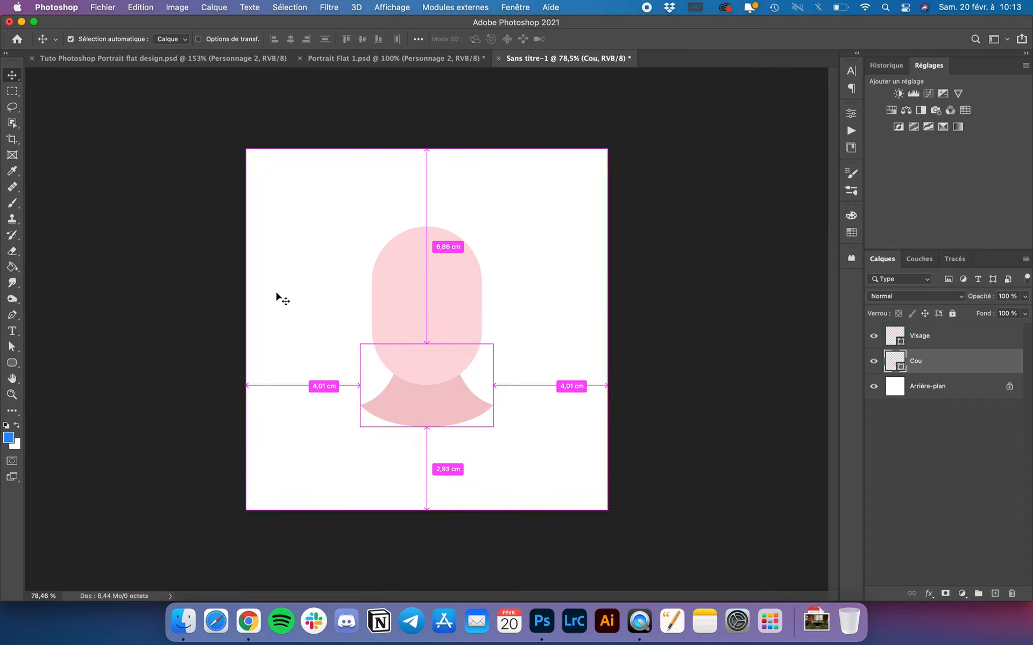
scroll(366, 419, "up", 3)
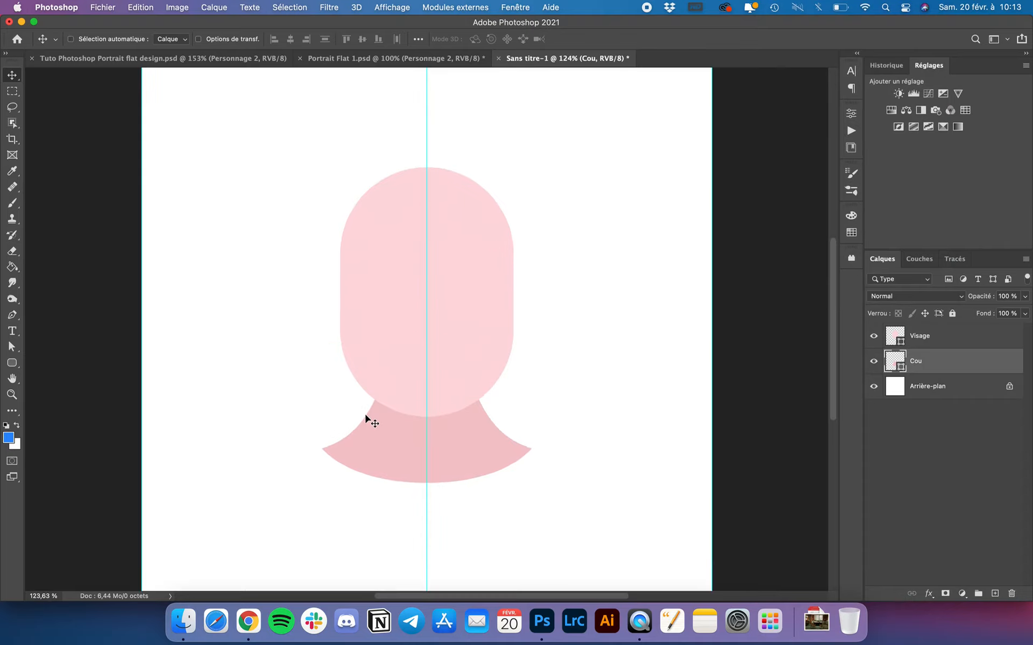
scroll(365, 419, "down", 2)
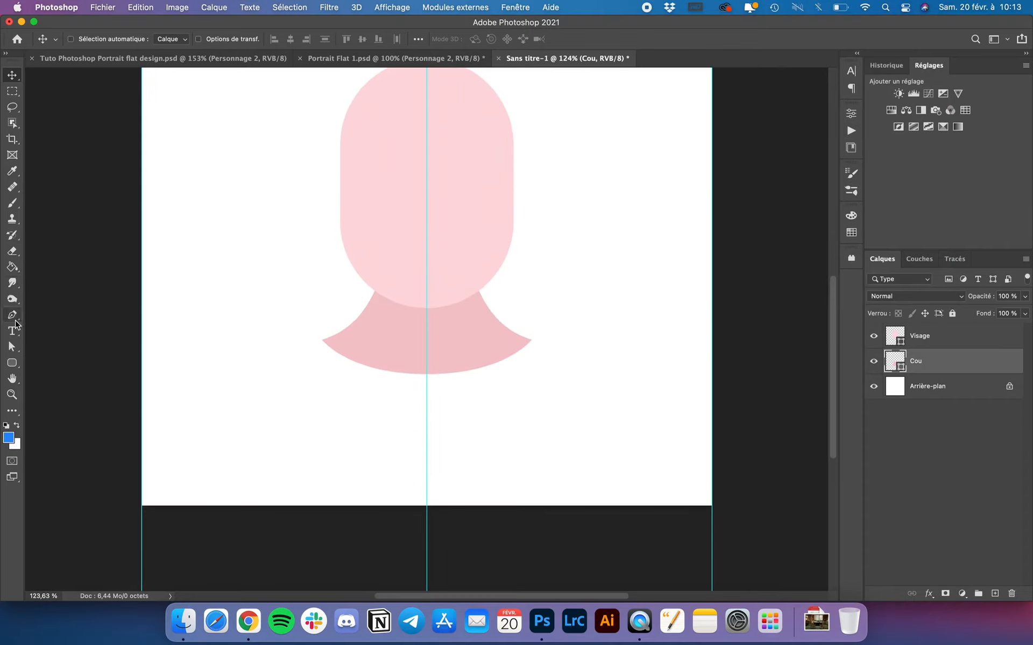
left_click(11, 315)
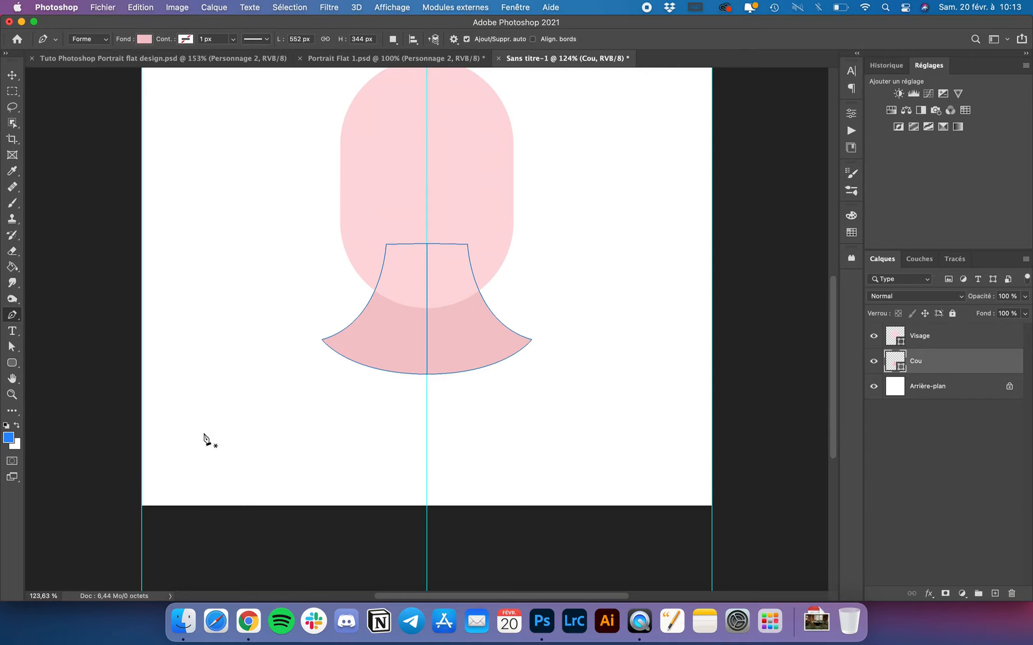
left_click(952, 313)
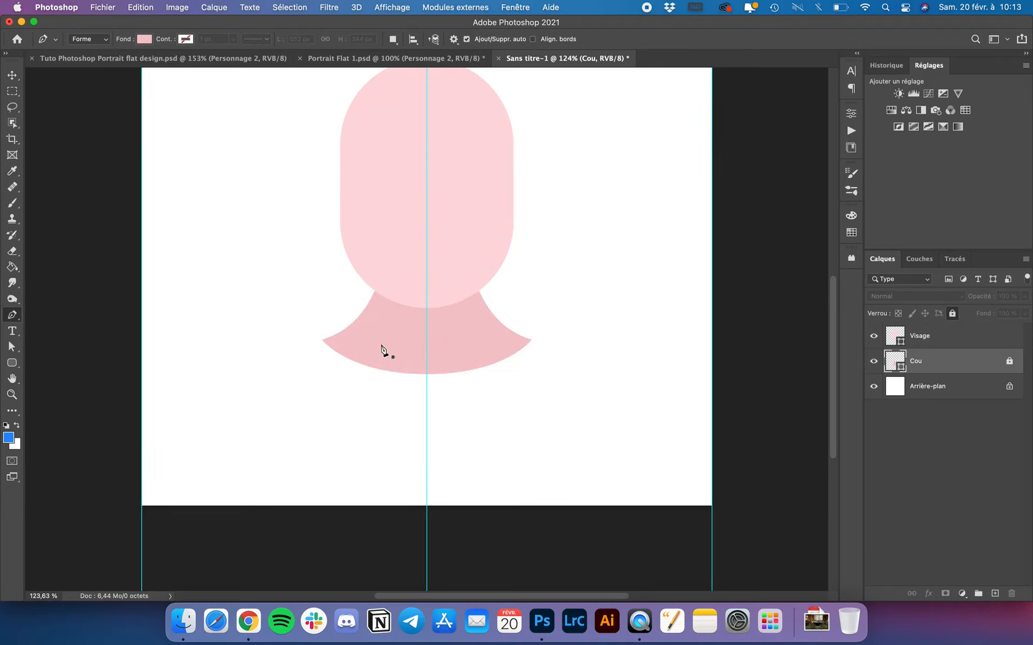
Draw a half-shoulder shape about 520 × 523 px with the Pen tool, from inside the neck around the arm to the centre line below the canvas
scroll(371, 352, "up", 3)
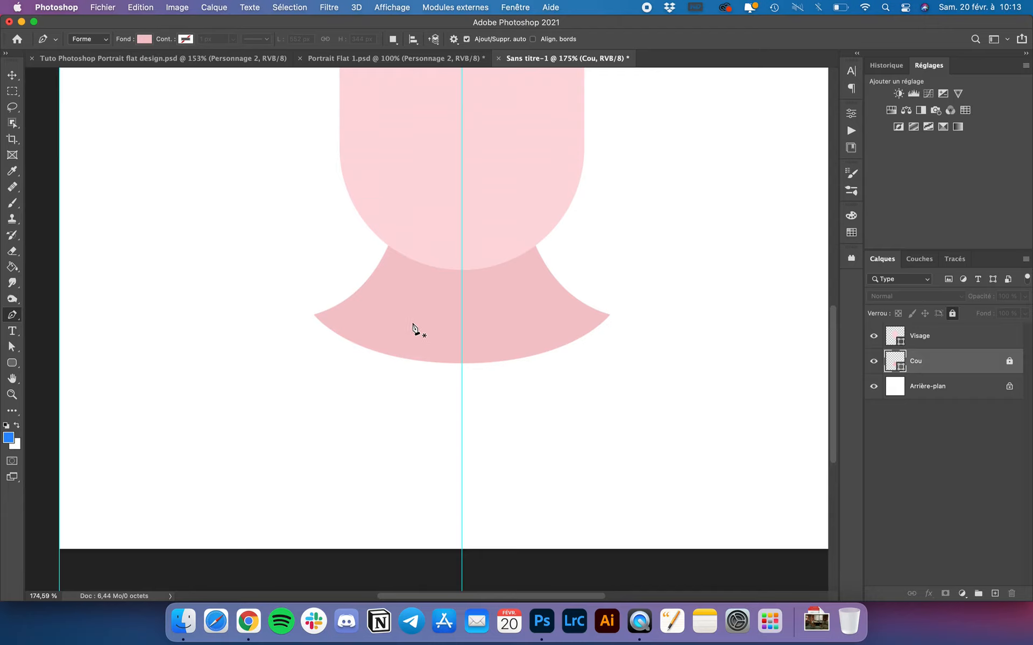
left_click(413, 324)
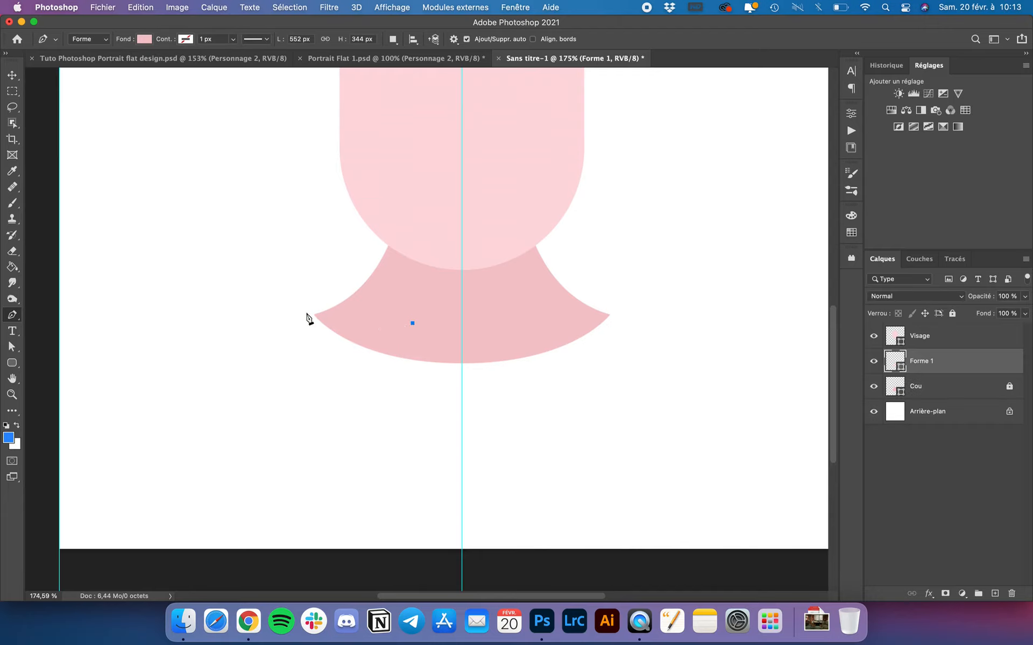
left_click_drag(306, 313, 273, 309)
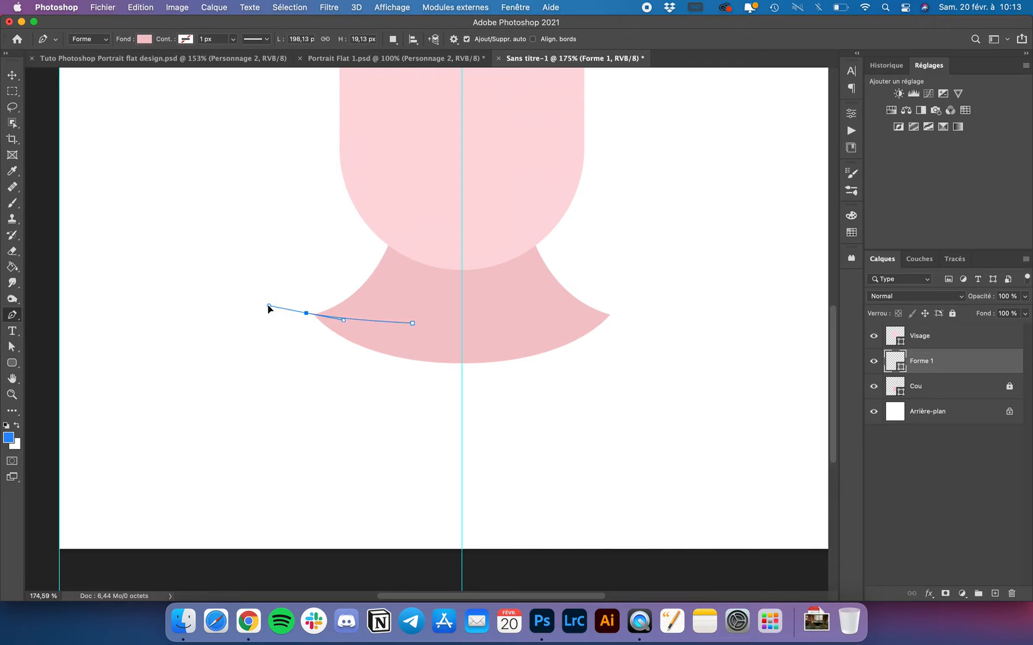
left_click_drag(195, 333, 166, 370)
scroll(171, 427, "down", 3)
scroll(171, 428, "left", 1)
left_click(216, 494)
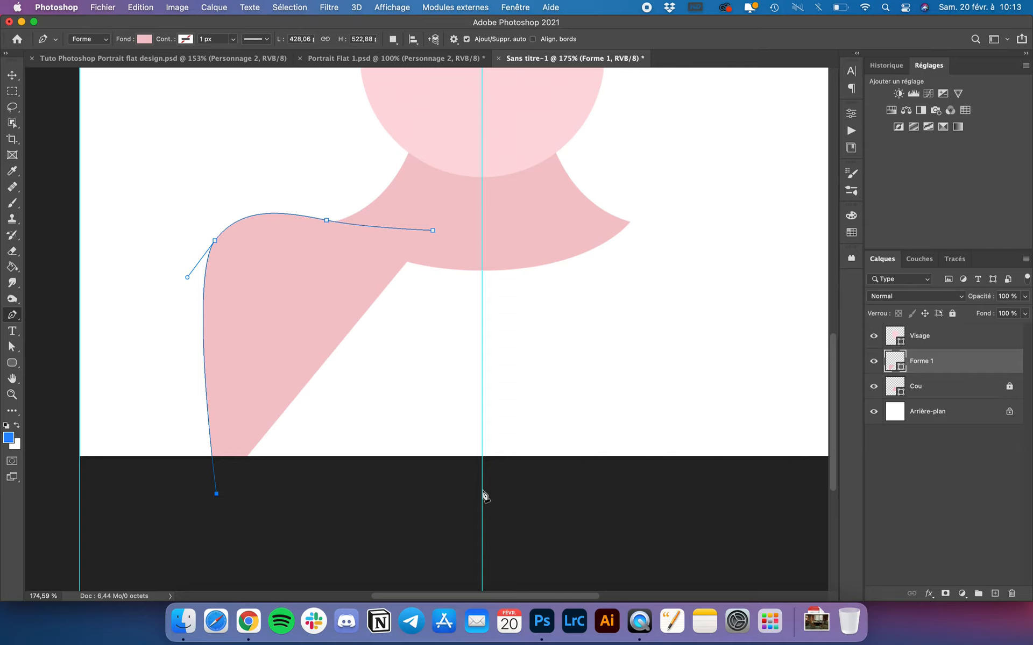
left_click(482, 490)
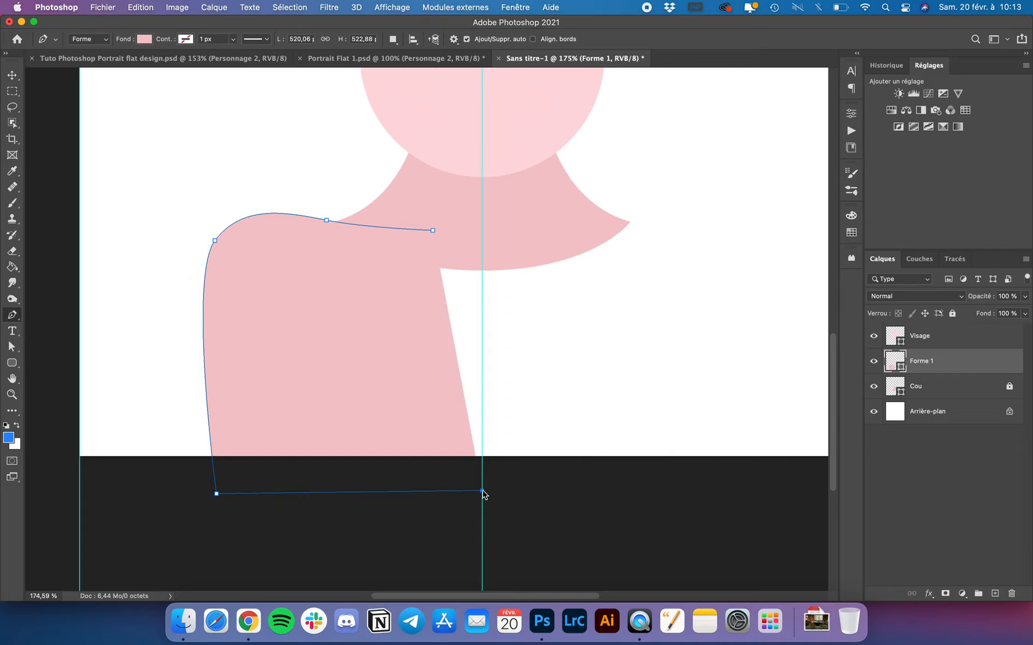
left_click(482, 231)
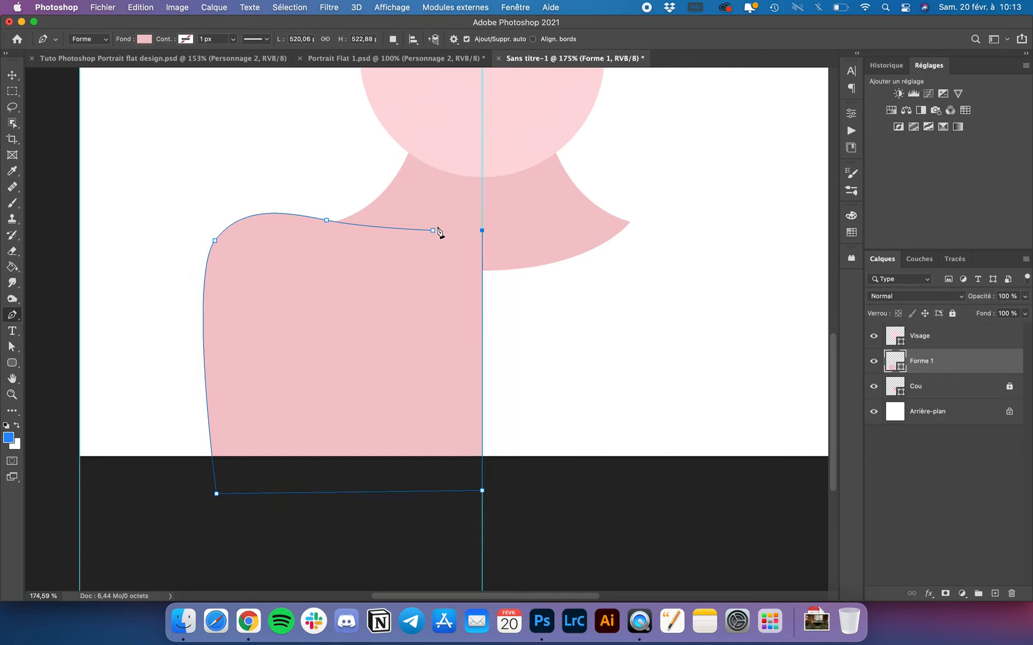
Place the half-shoulder layer Forme 1 below Cou and fill it with the recently used blue
left_click(11, 76)
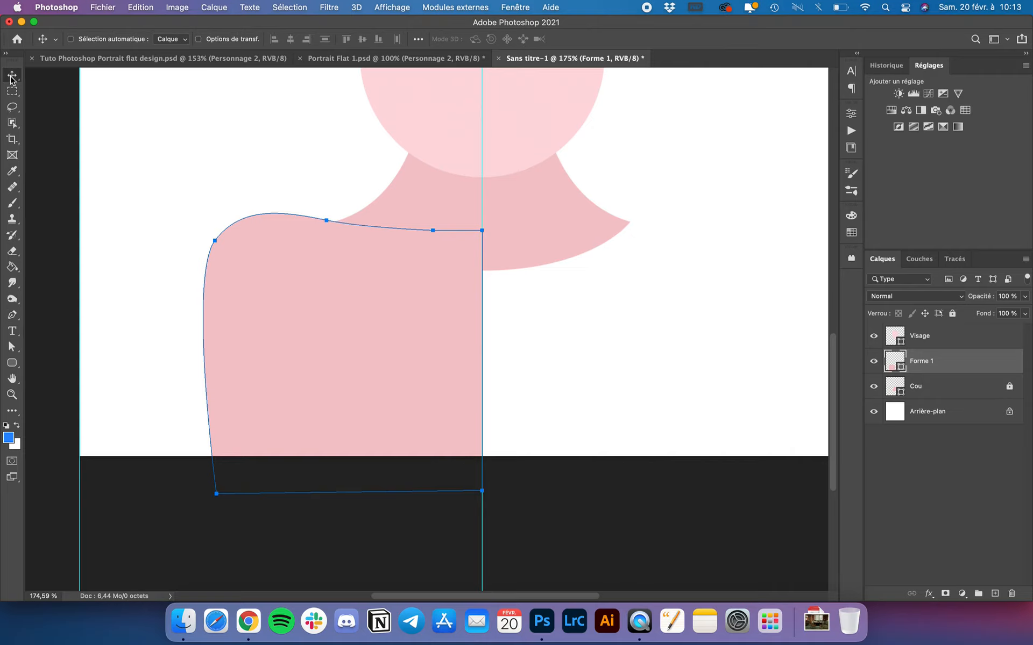
left_click_drag(951, 362, 950, 395)
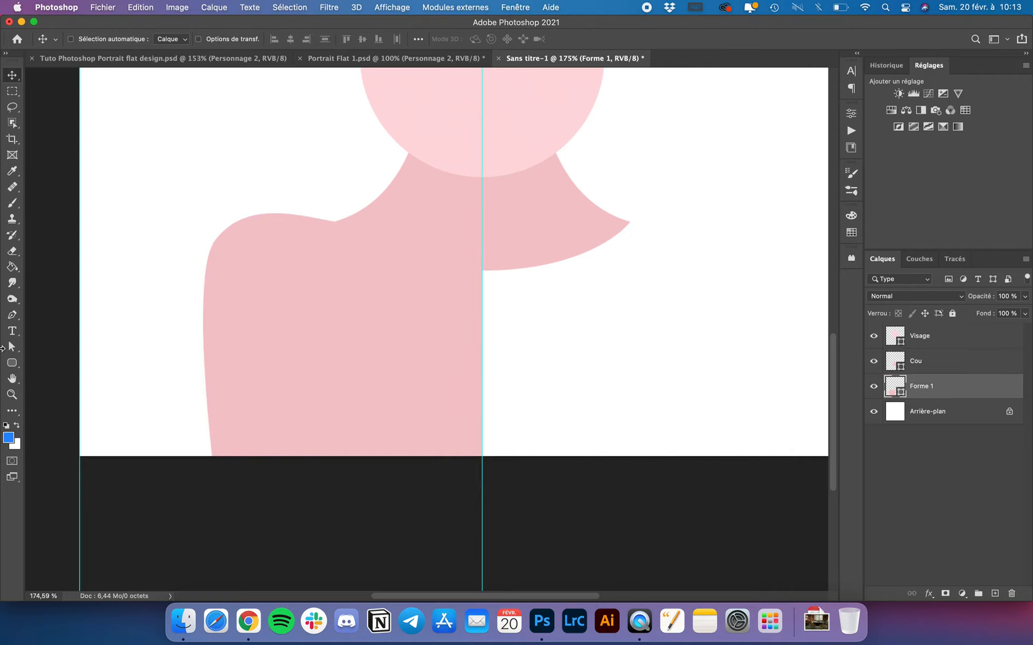
left_click(12, 363)
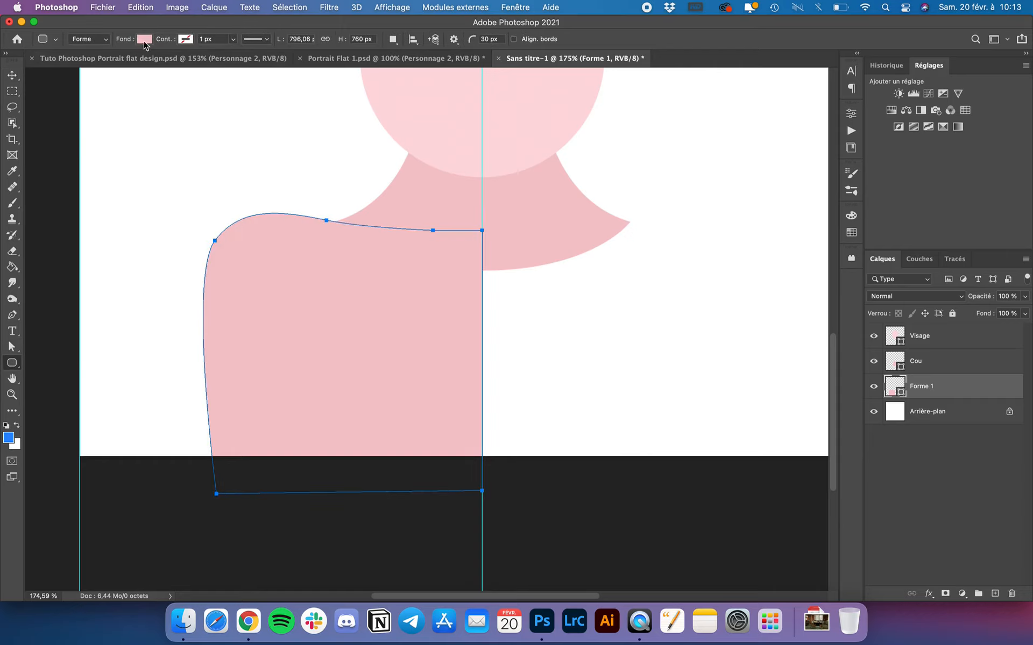
left_click(145, 40)
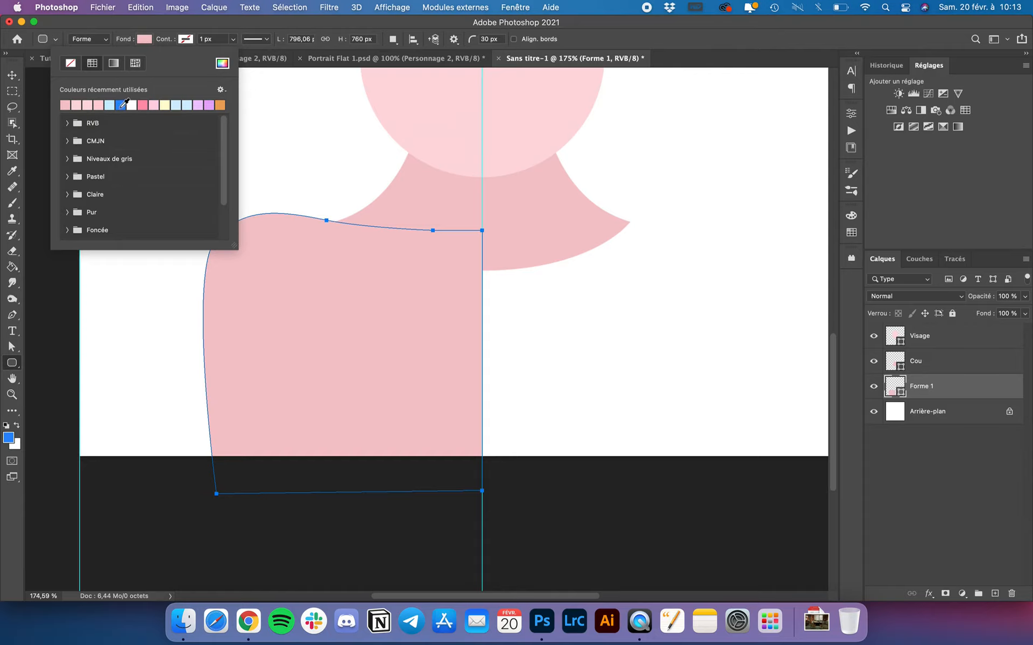
left_click(127, 103)
left_click(213, 28)
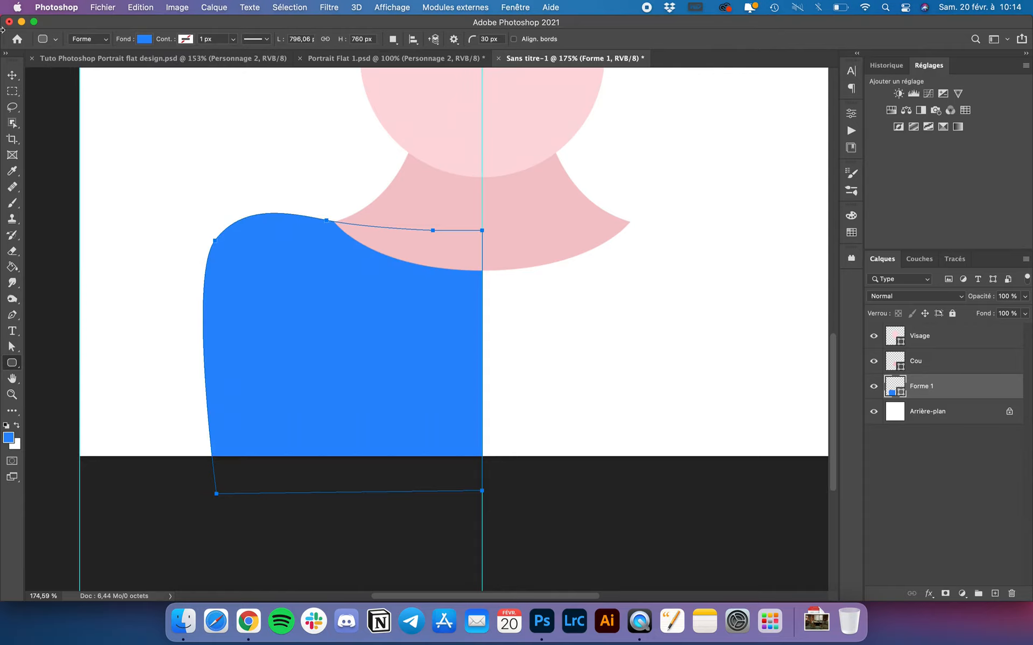
left_click(11, 76)
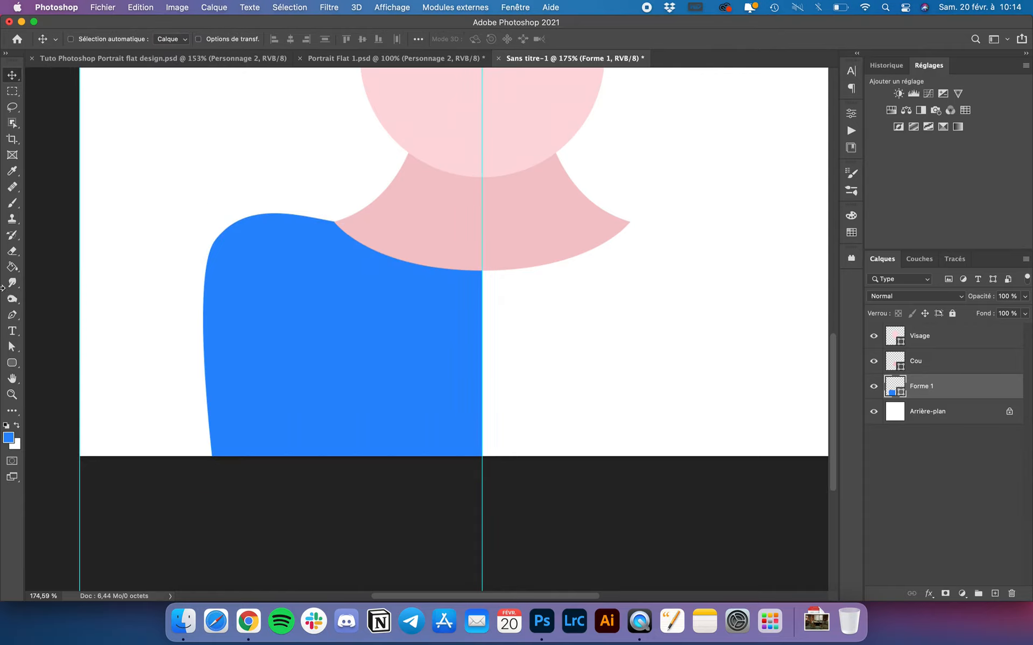
Reshape the shoulder's outer curve with Direct Selection by lowering its outer anchor and lengthening the direction handle along the arm
left_click(11, 347)
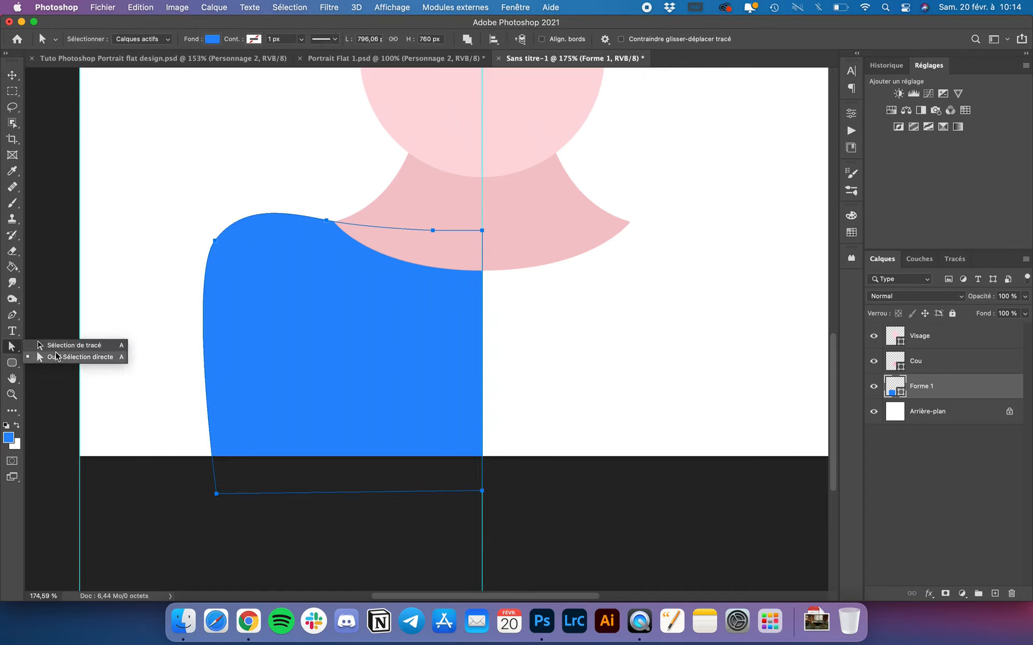
left_click(59, 356)
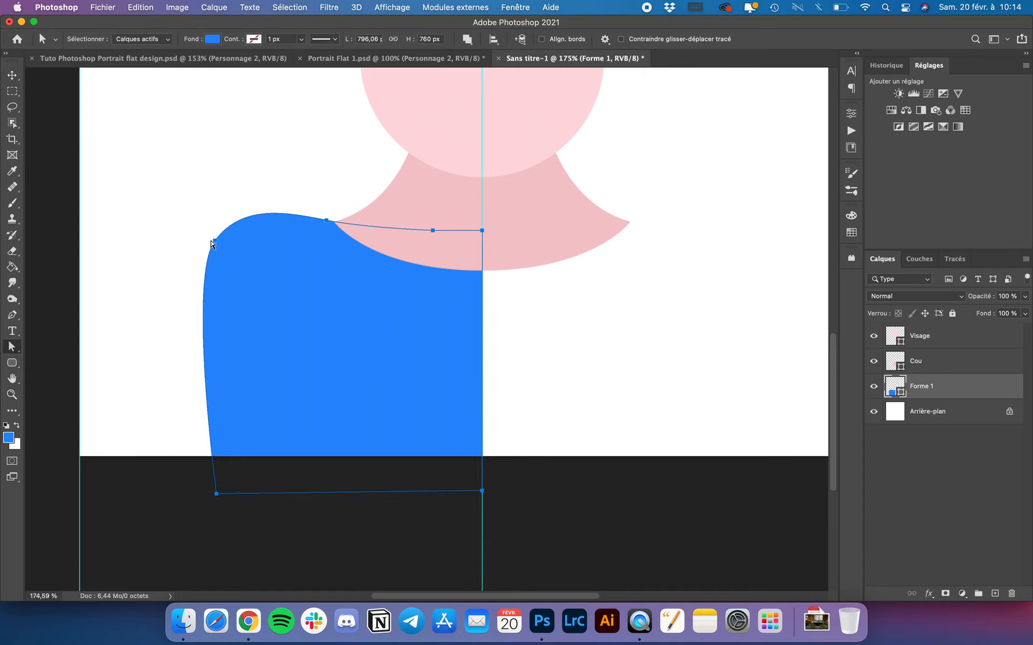
left_click(210, 241)
left_click(214, 241)
left_click(214, 240)
left_click_drag(214, 241, 214, 248)
left_click_drag(242, 213, 245, 208)
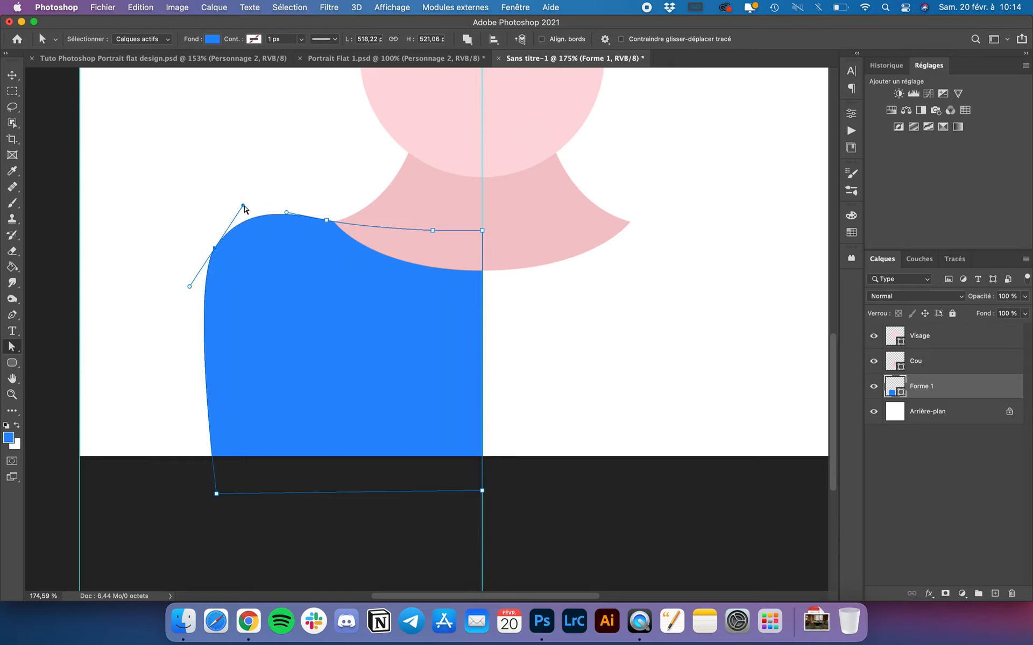
left_click_drag(188, 289, 170, 322)
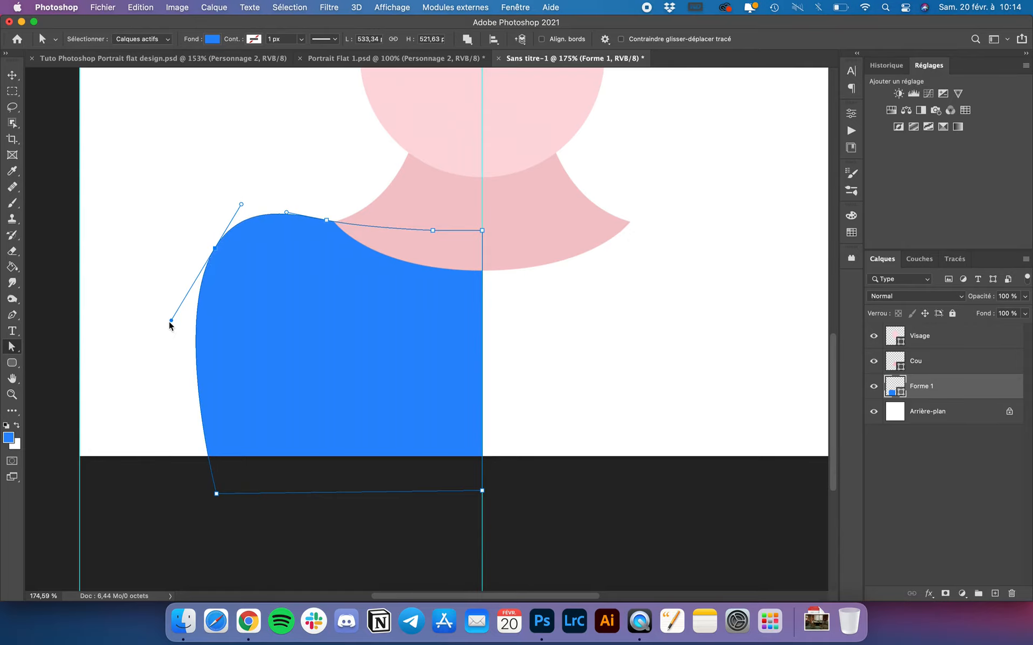
left_click_drag(214, 250, 211, 262)
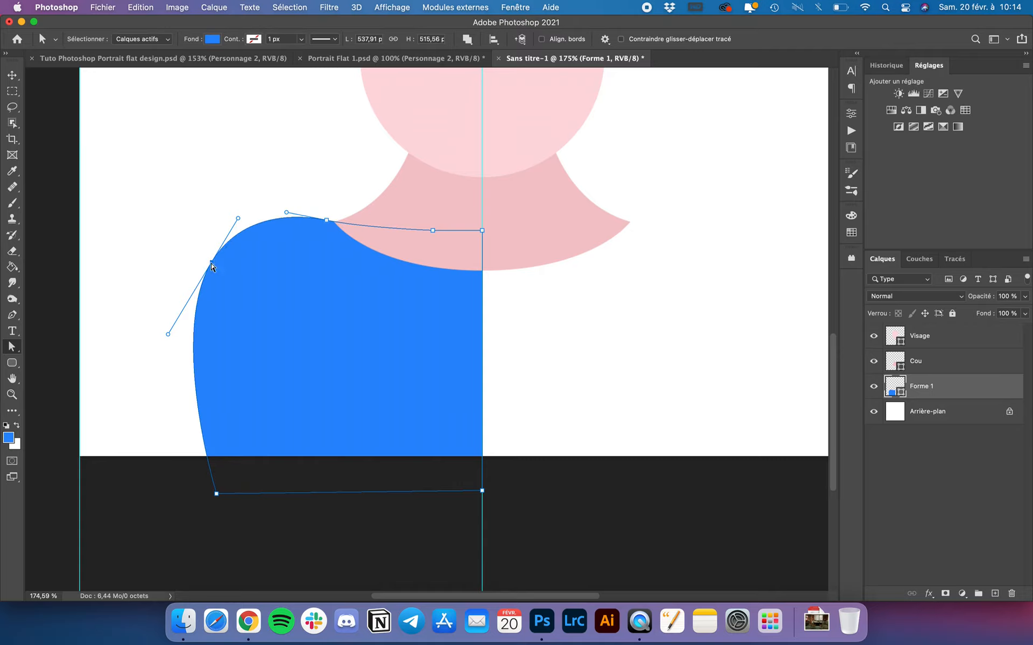
Reposition the shoulder's outer anchor and steepen its direction handles to refine the rounded arm curve
left_click(213, 182)
key("super+0")
scroll(214, 185, "down", 3)
scroll(246, 349, "up", 5)
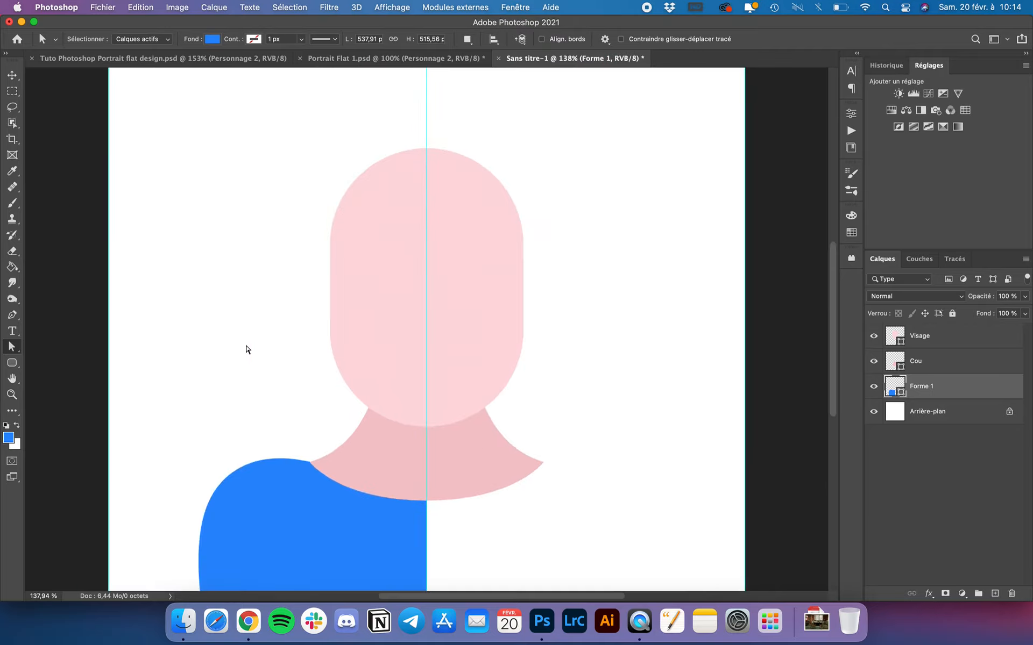
scroll(247, 348, "down", 5)
scroll(246, 348, "up", 2)
left_click(321, 258)
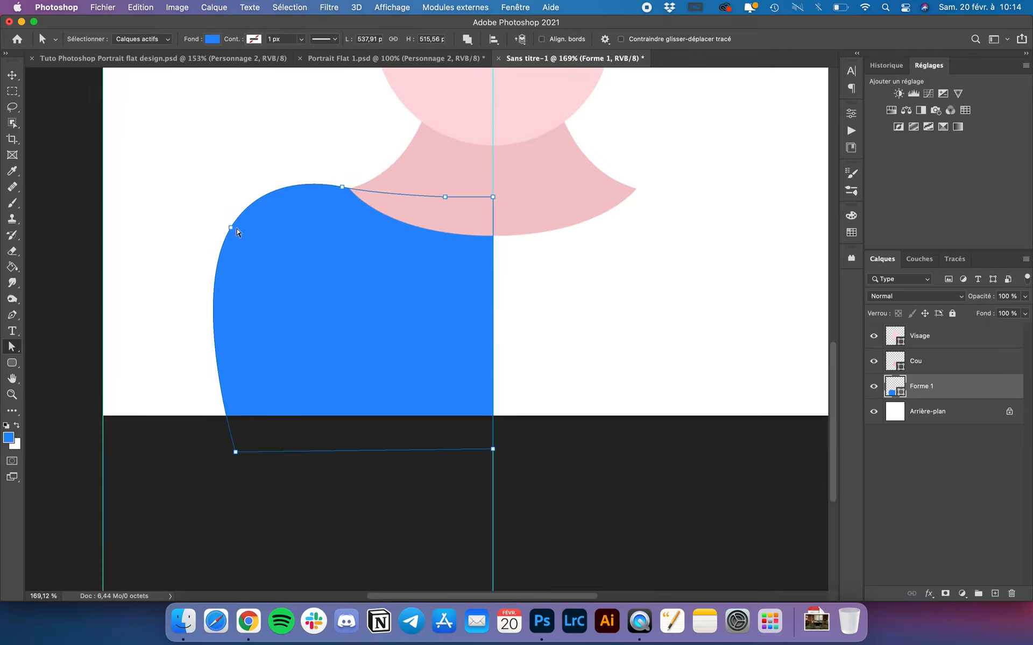
left_click_drag(231, 228, 262, 230)
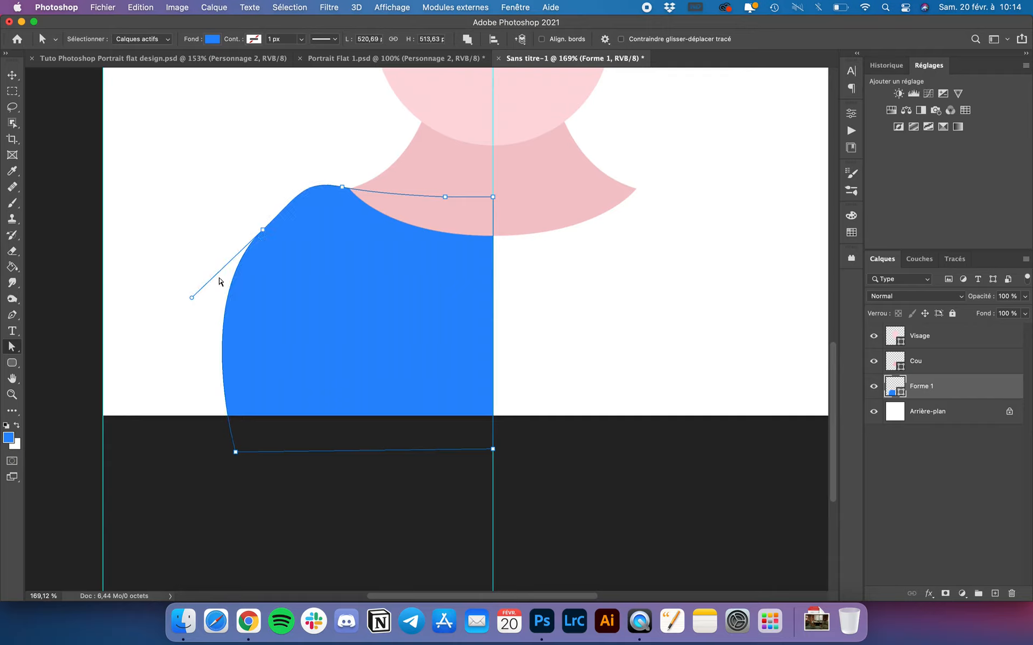
left_click_drag(192, 298, 209, 337)
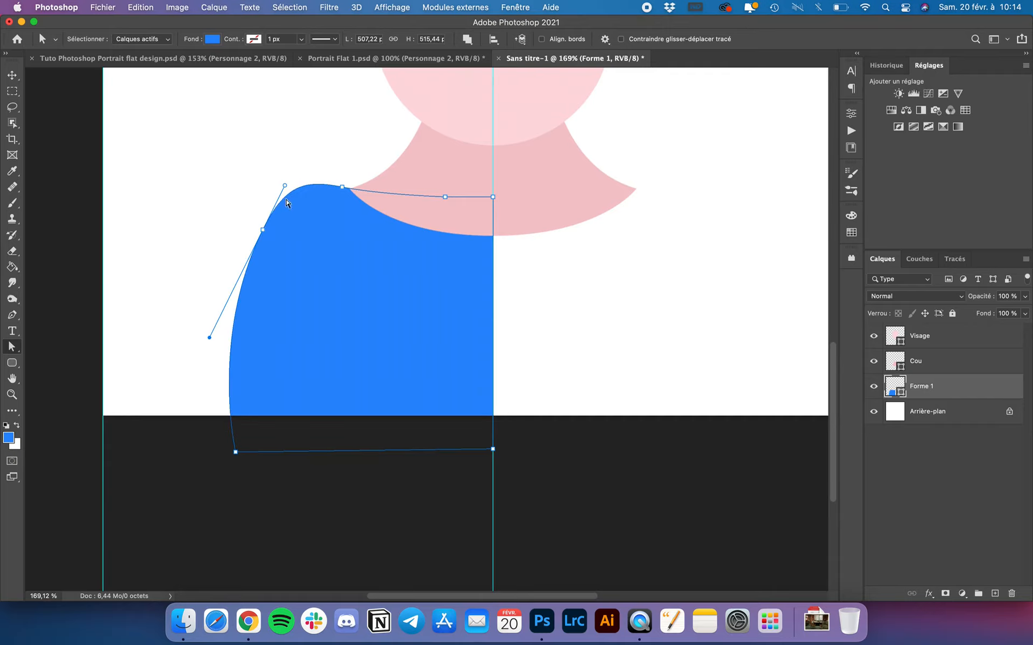
left_click_drag(264, 234, 239, 240)
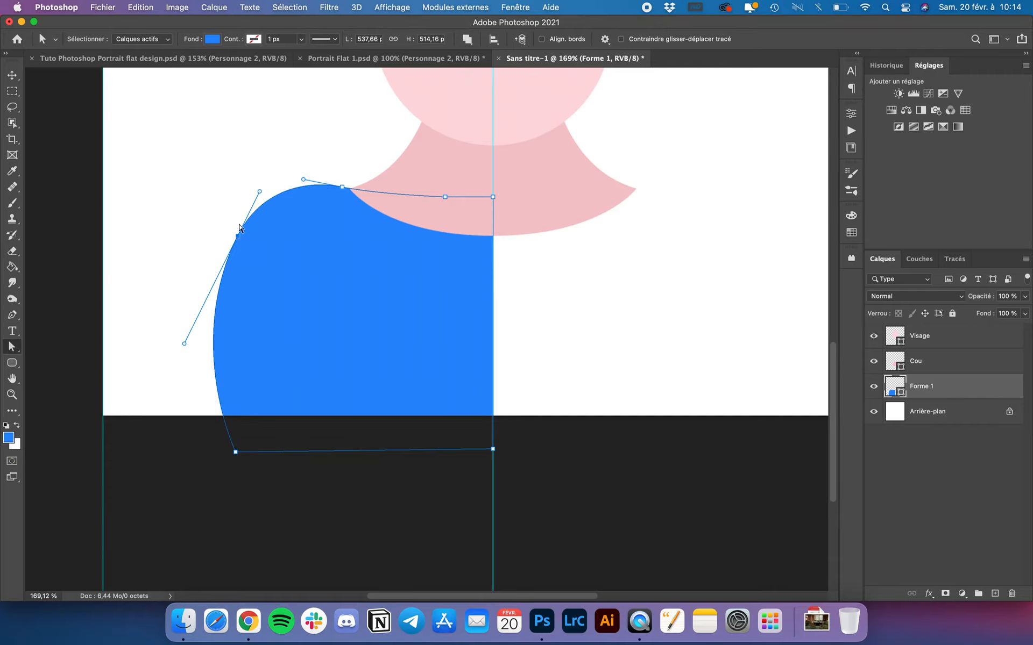
Move the shoulder's top anchor into the neck area and flatten its handle so the curve meets the neck's corner smoothly
left_click(200, 194)
scroll(201, 193, "down", 5)
scroll(274, 336, "up", 3)
scroll(274, 336, "down", 5)
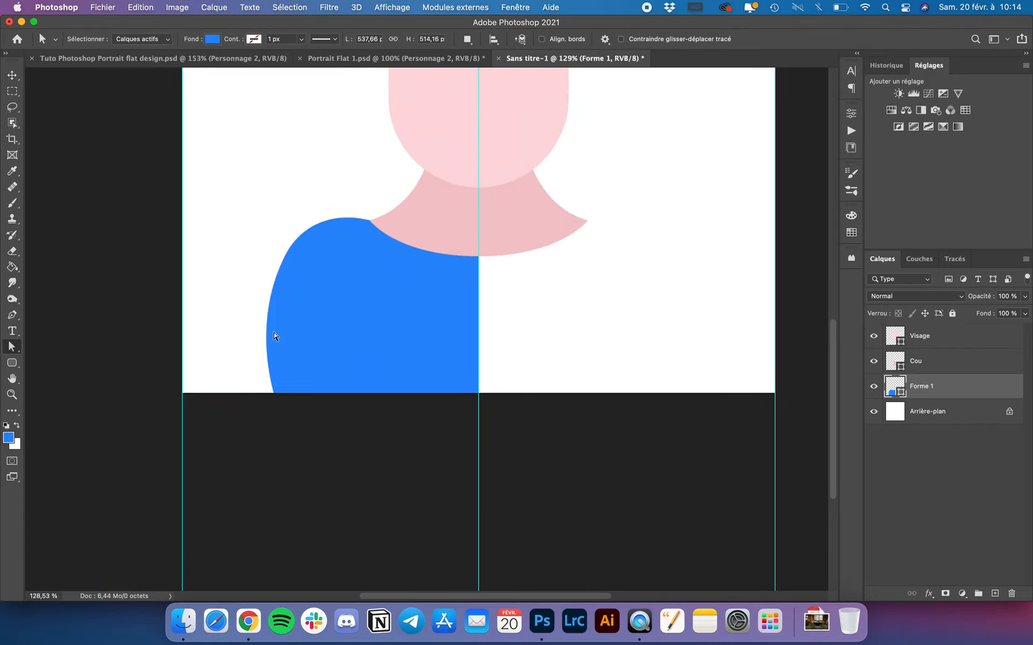
scroll(293, 314, "up", 3)
scroll(333, 132, "up", 2)
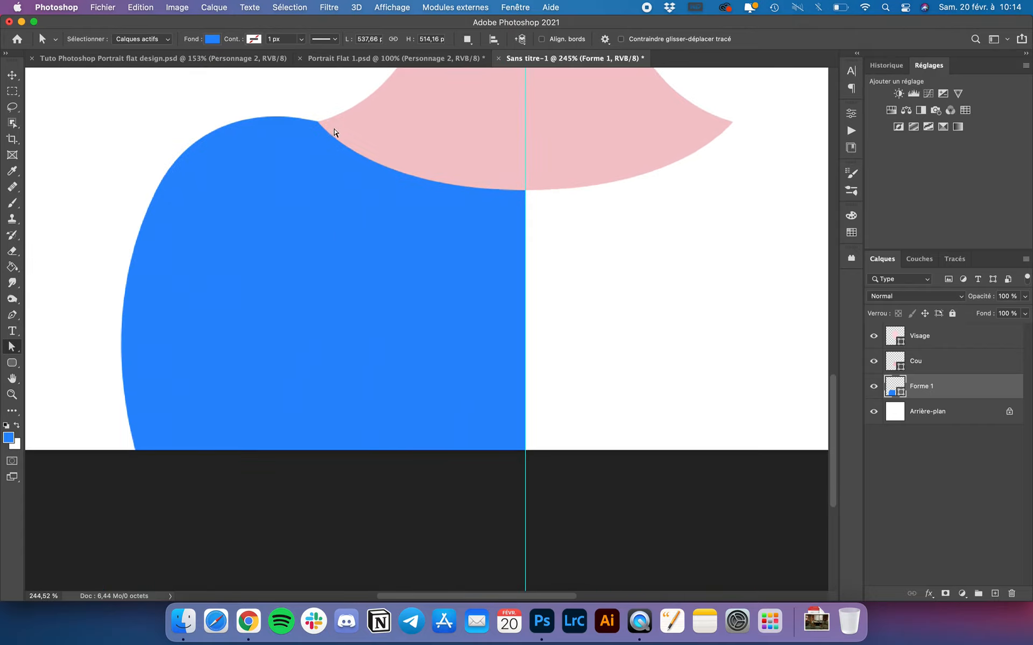
left_click(278, 189)
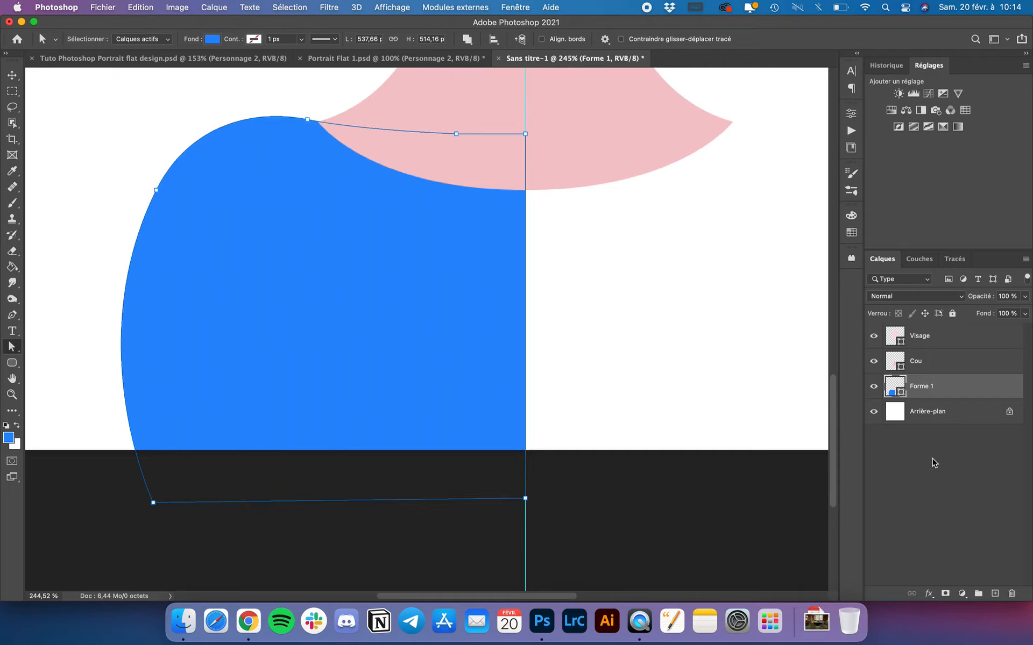
left_click_drag(307, 119, 348, 127)
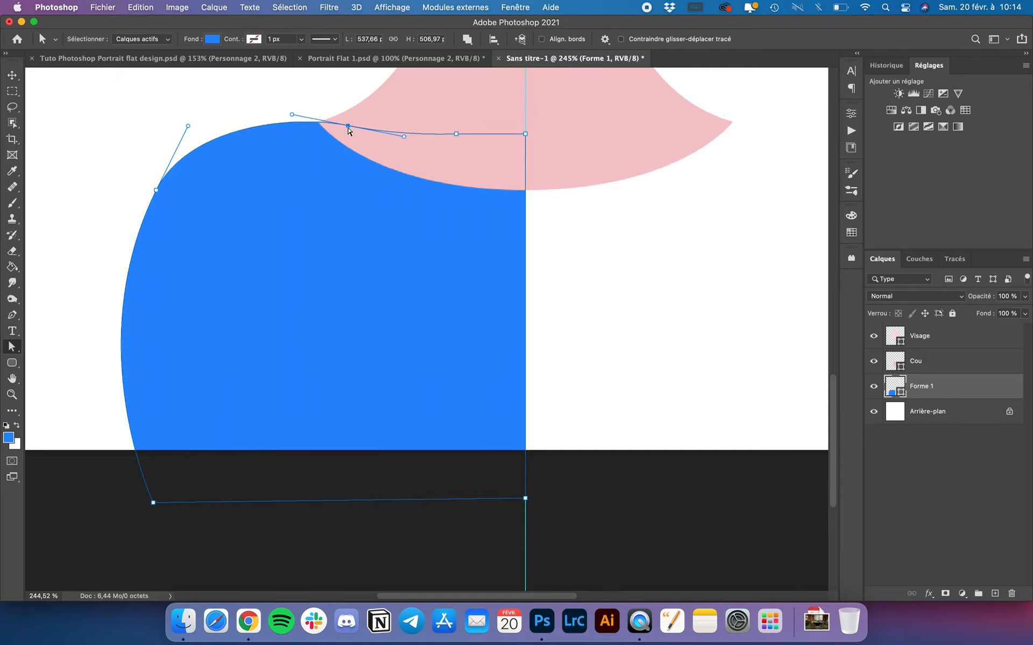
key("super+plus")
scroll(341, 127, "up", 6)
left_click(285, 168)
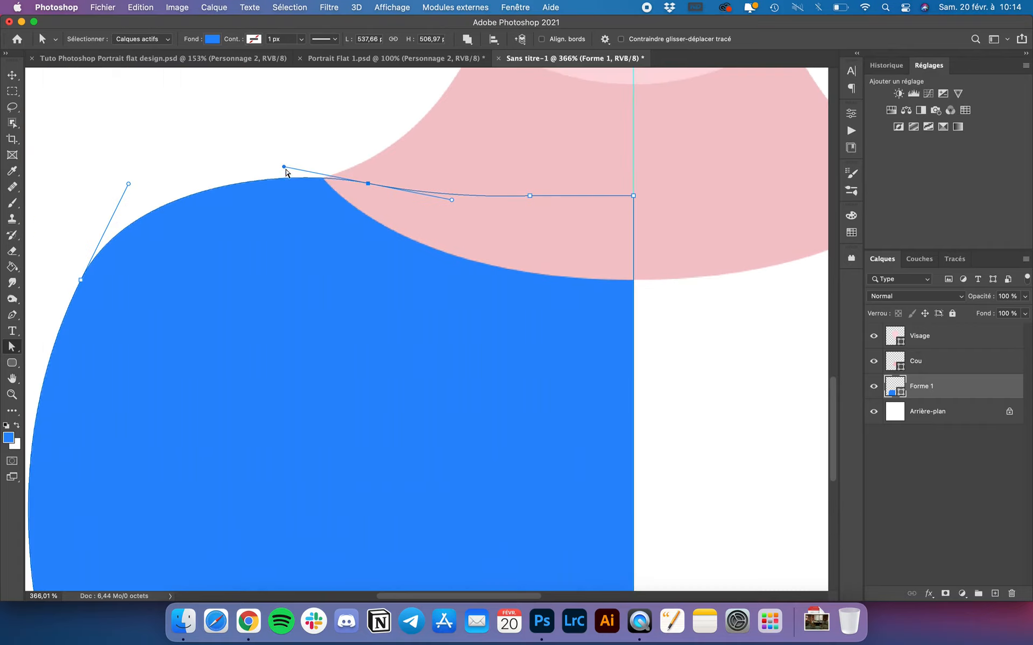
left_click_drag(284, 166, 284, 178)
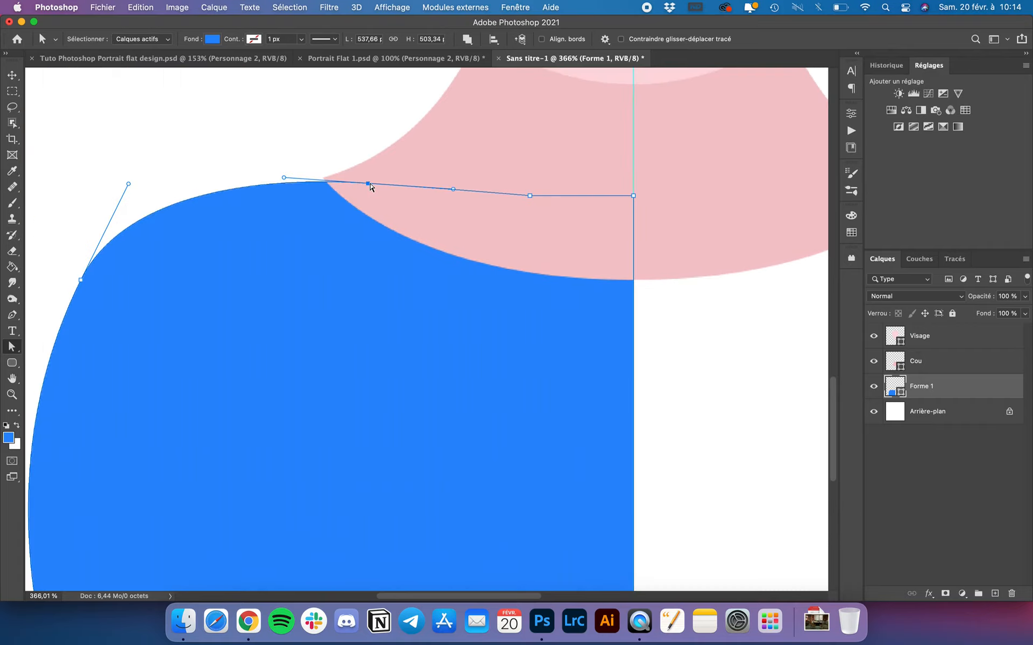
left_click_drag(370, 186, 372, 182)
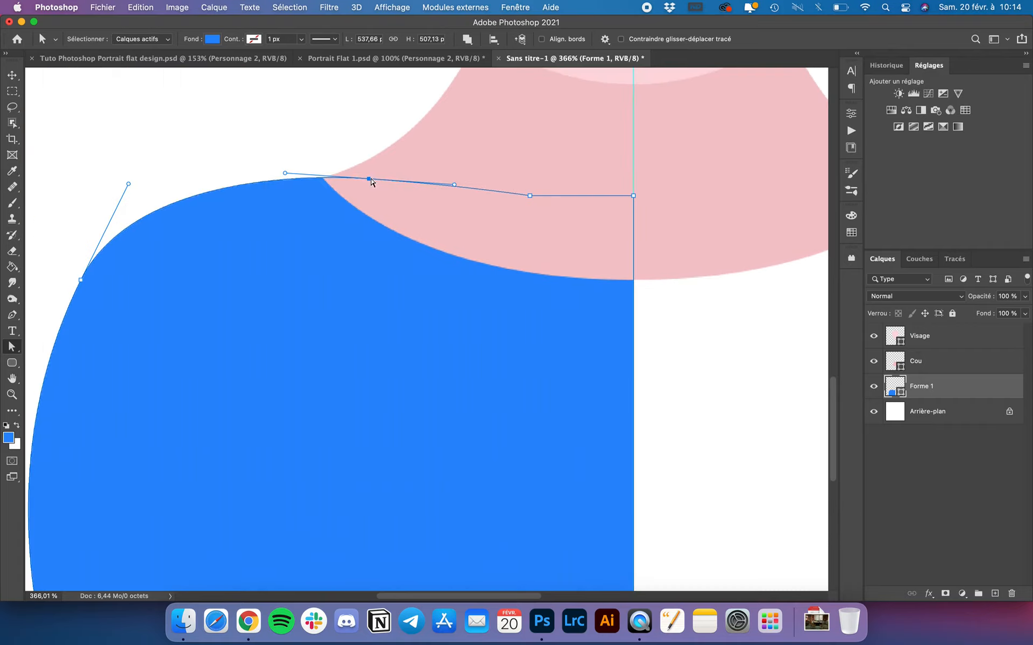
scroll(371, 182, "up", 5)
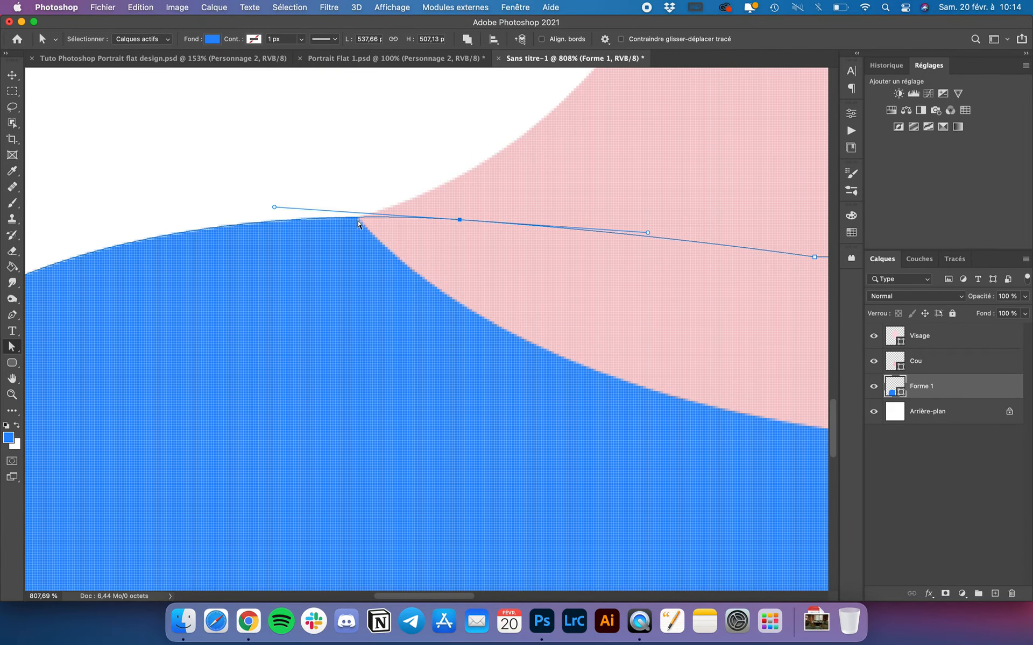
scroll(359, 223, "down", 6)
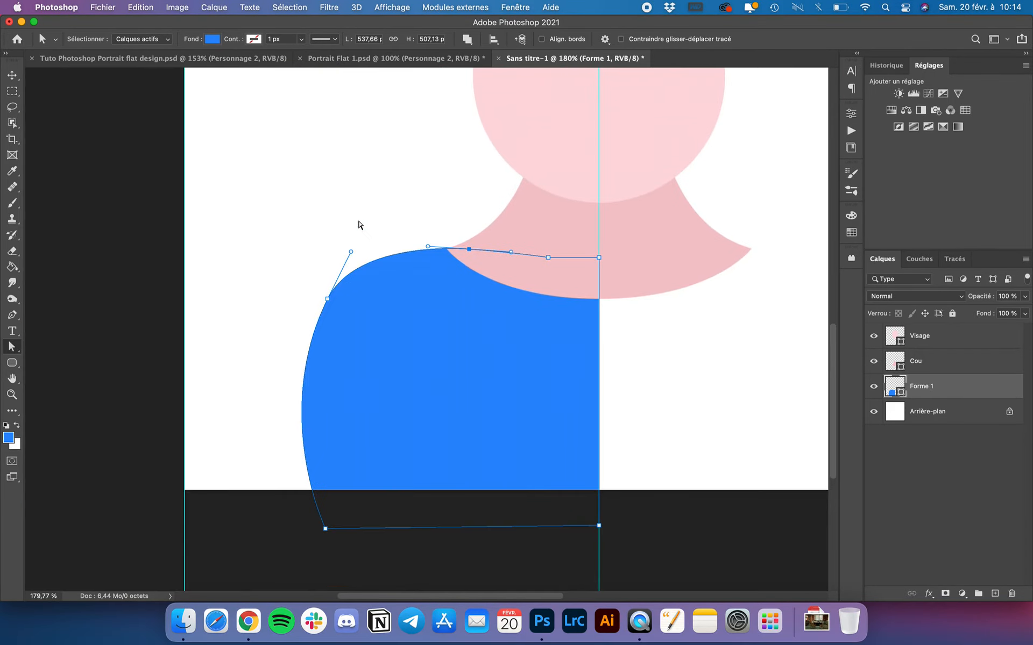
Lower the shoulder's outer anchor, shift it inward and turn its handles nearly vertical to straighten the arm's side
left_click(327, 299)
left_click_drag(270, 414, 269, 481)
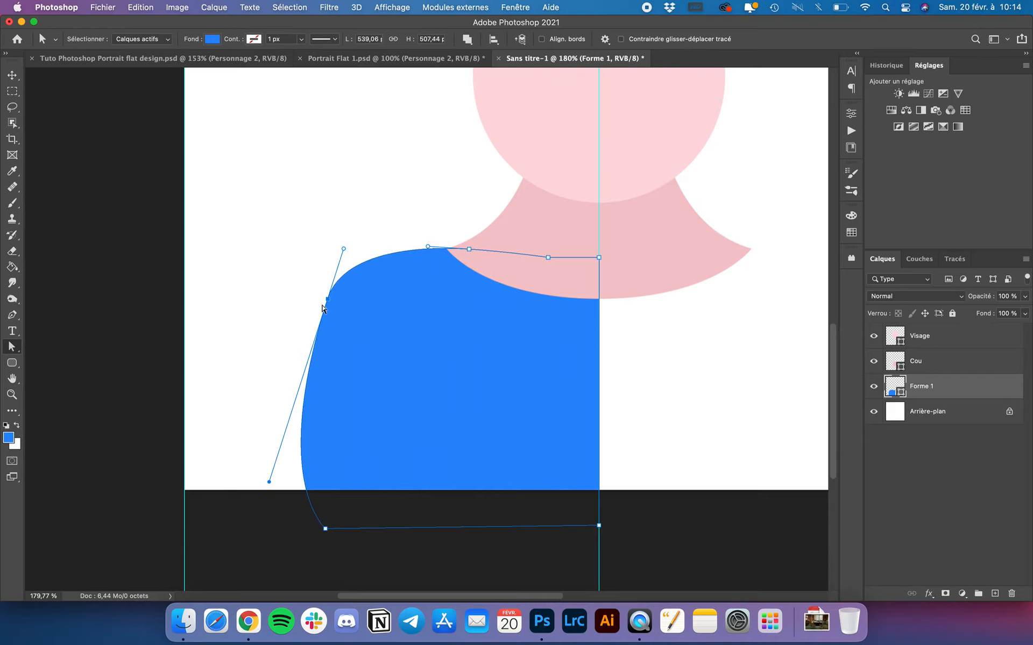
left_click_drag(329, 304, 312, 349)
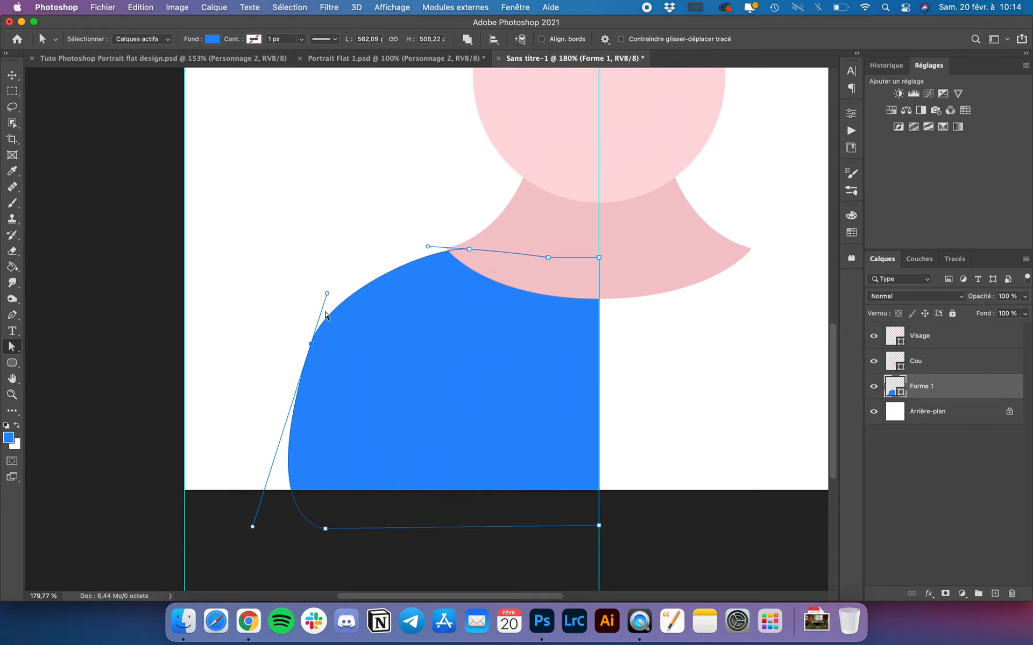
left_click_drag(327, 293, 317, 259)
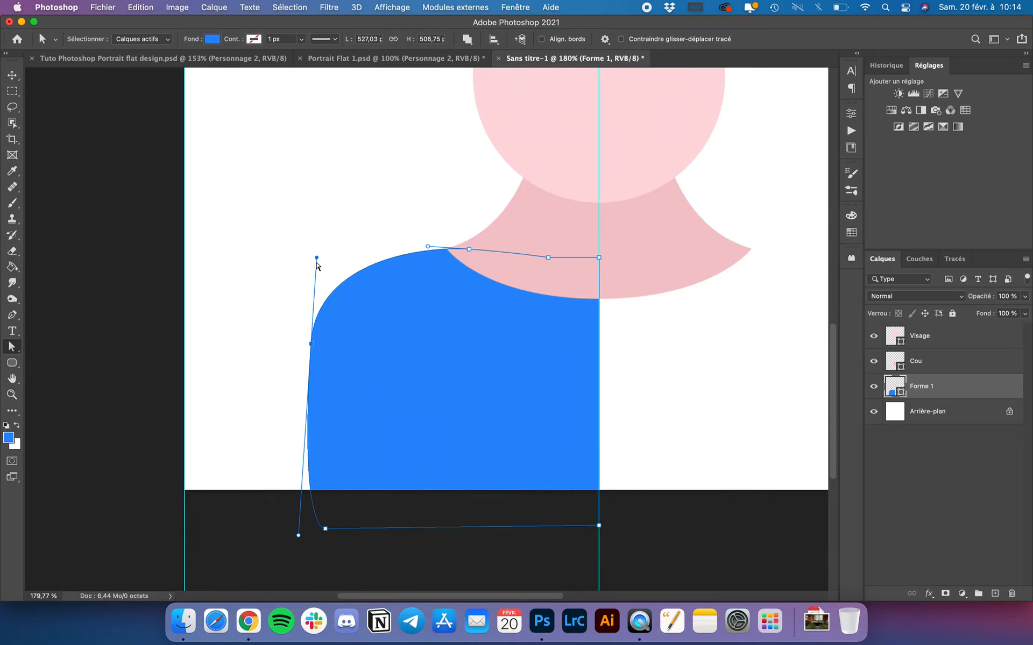
left_click_drag(312, 349, 334, 355)
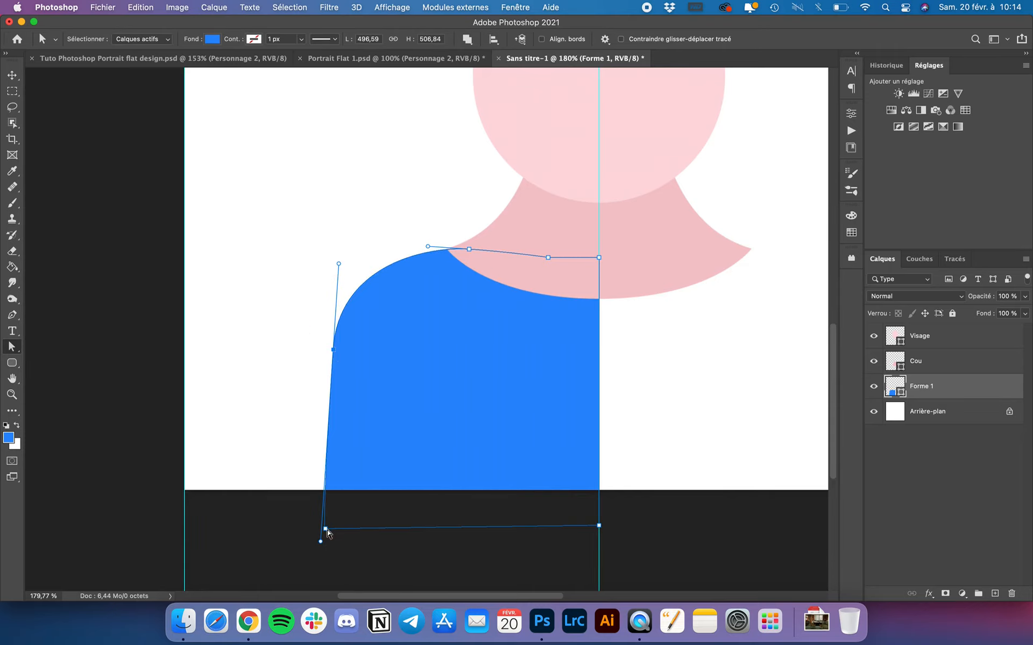
Pull a direction handle out of the shoulder's lower outer anchor and turn it outward to straighten the arm's side
left_click_drag(325, 529, 377, 546)
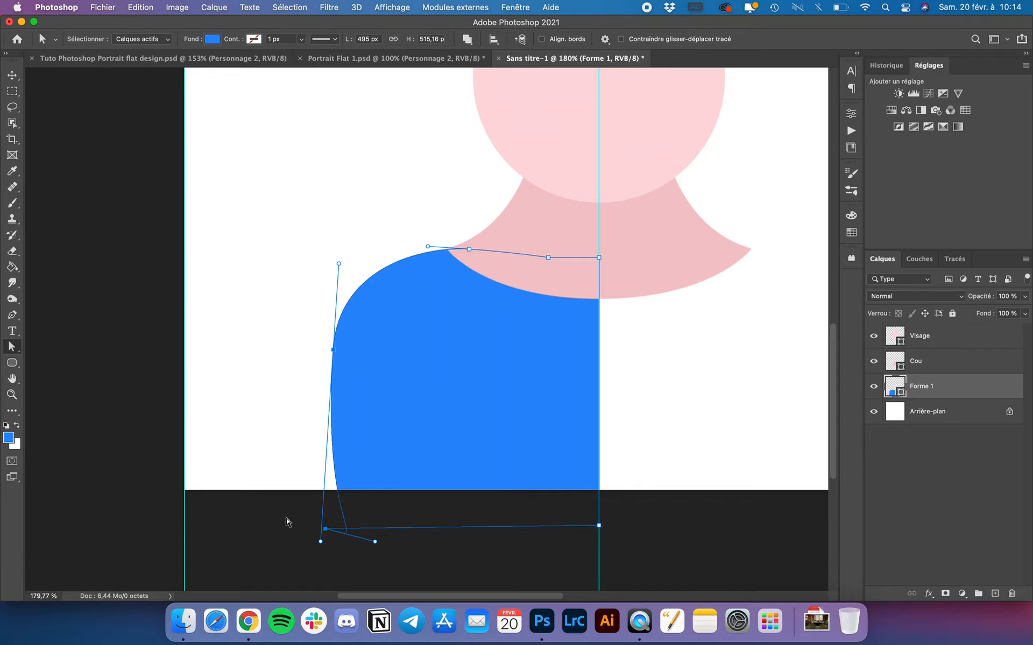
scroll(285, 522, "down", 3)
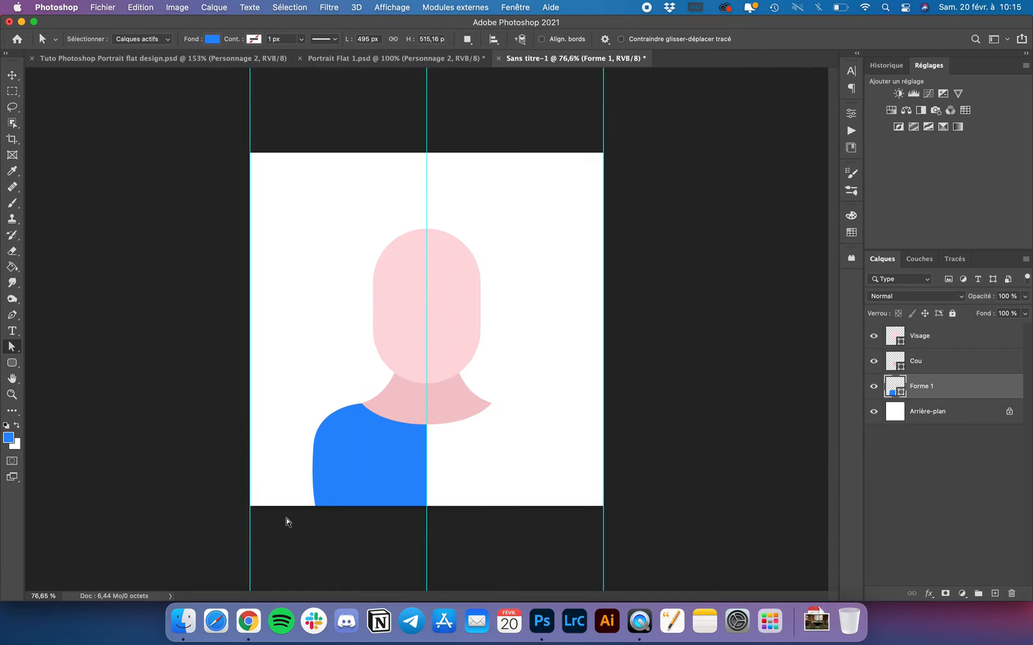
scroll(286, 522, "up", 1)
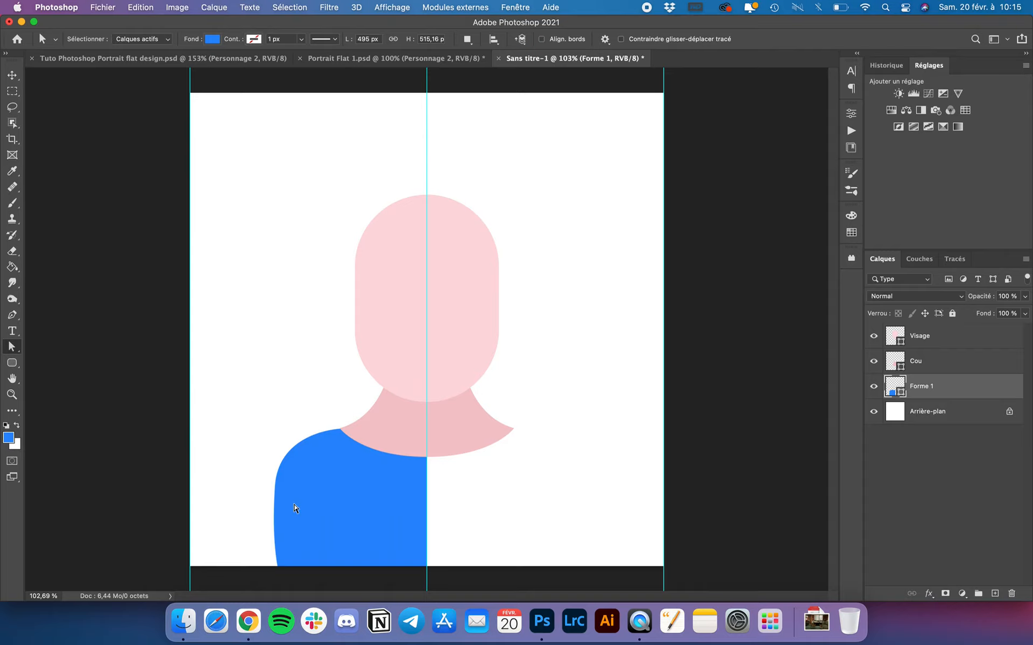
scroll(295, 508, "up", 2)
scroll(296, 503, "down", 5)
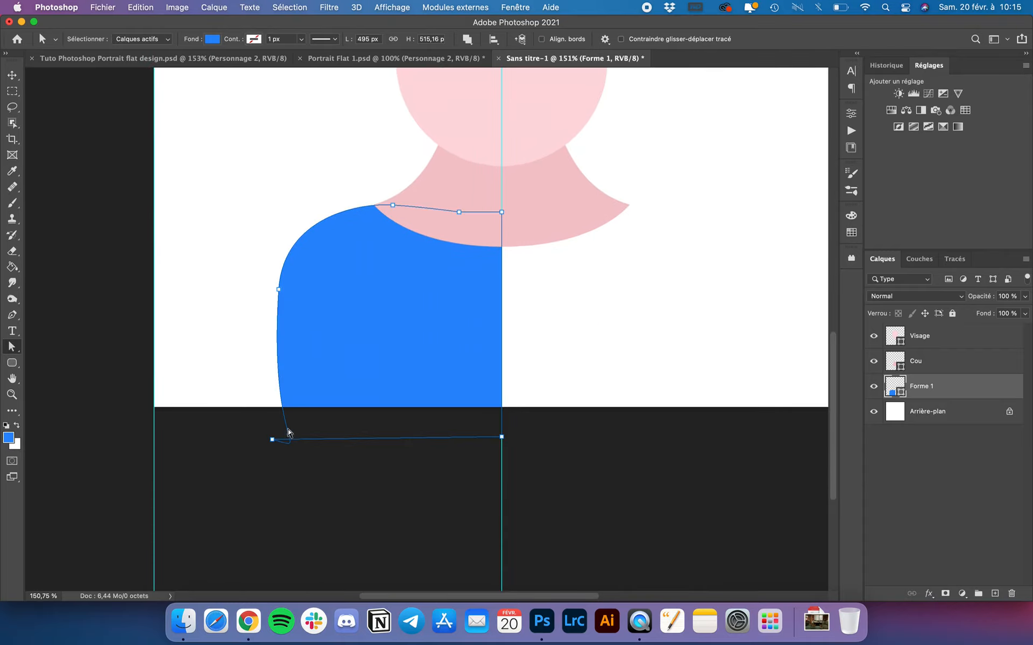
left_click_drag(288, 434, 266, 433)
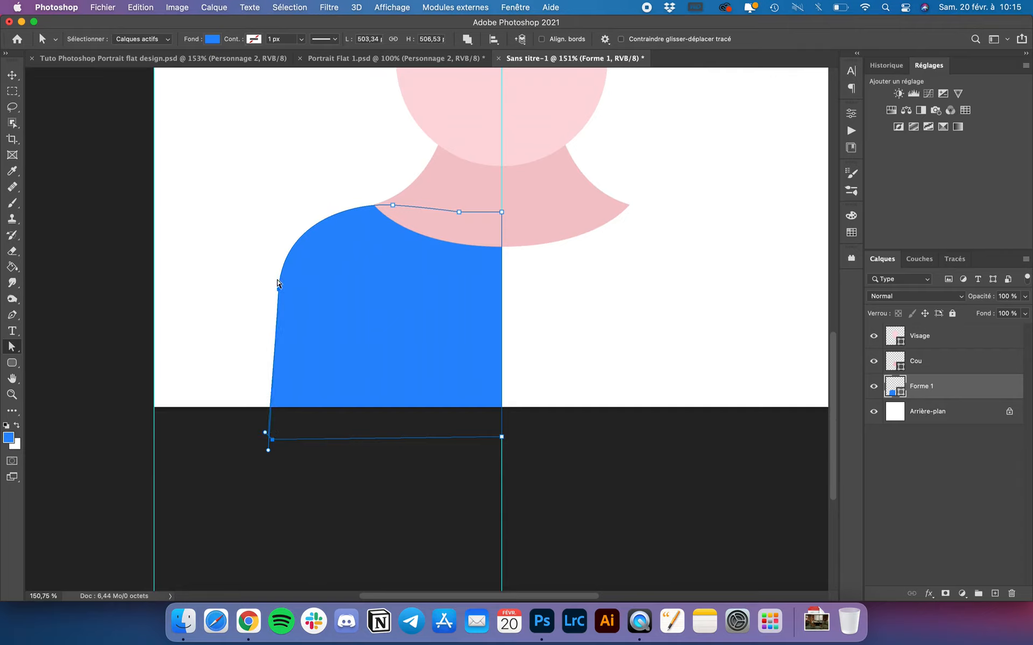
Move the shoulder's outer anchor slightly outward to widen the shape to about 518 × 511 px and deselect the path
left_click_drag(278, 292, 265, 292)
left_click(240, 303)
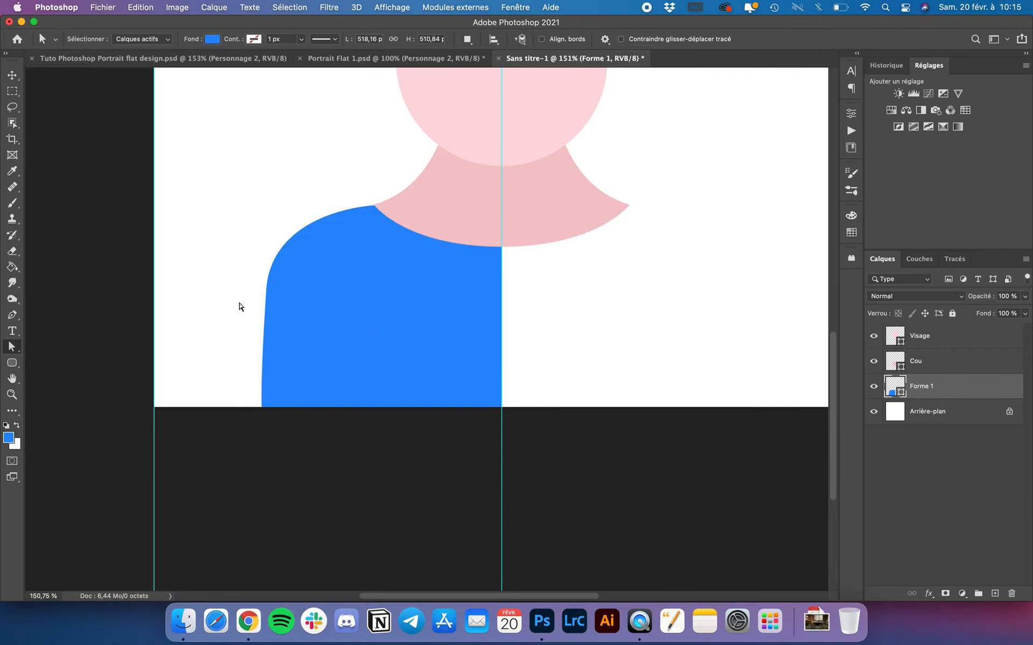
scroll(256, 295, "down", 5)
scroll(265, 290, "down", 2)
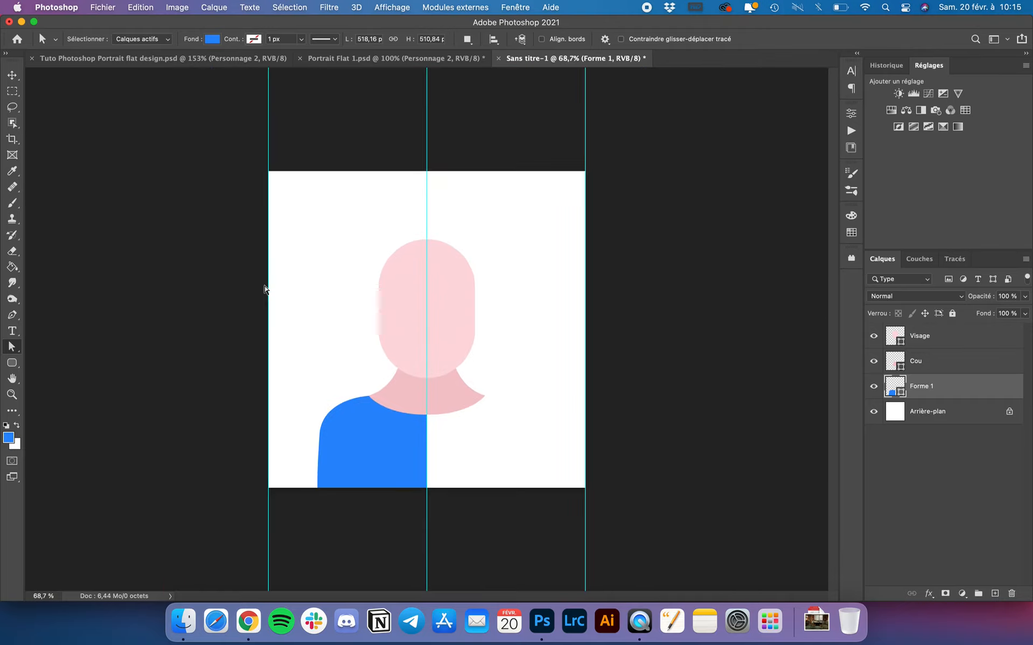
scroll(385, 570, "up", 2)
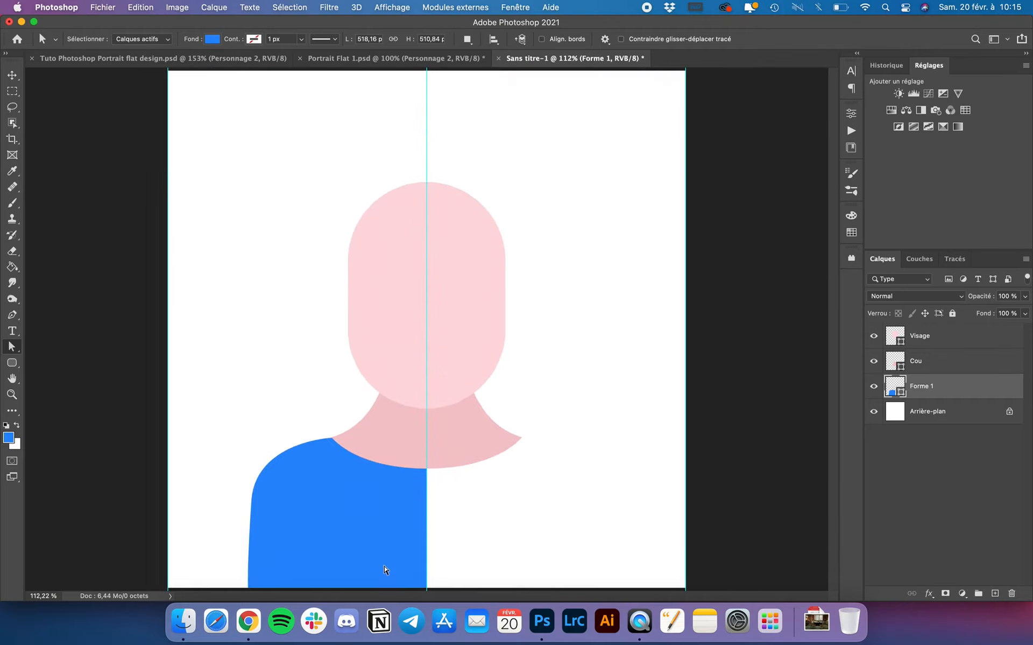
Duplicate the Forme 1 shoulder layer and place the copy, flipped horizontally, on the other side of the centre guide
key("v")
scroll(387, 509, "up", 2)
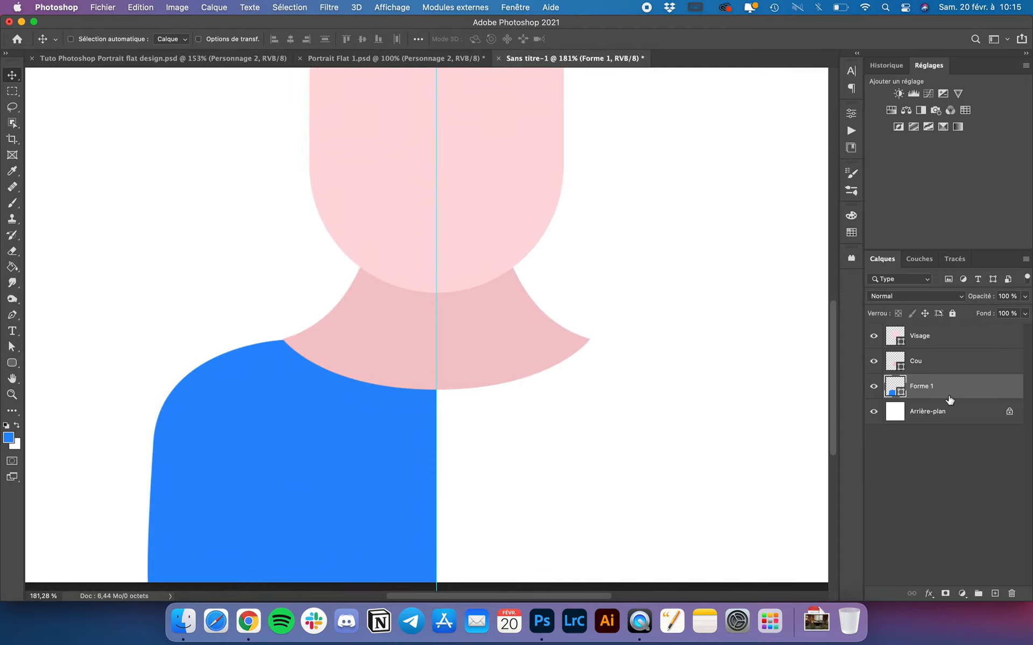
key("super+j")
left_click_drag(260, 452, 554, 457)
left_click(141, 7)
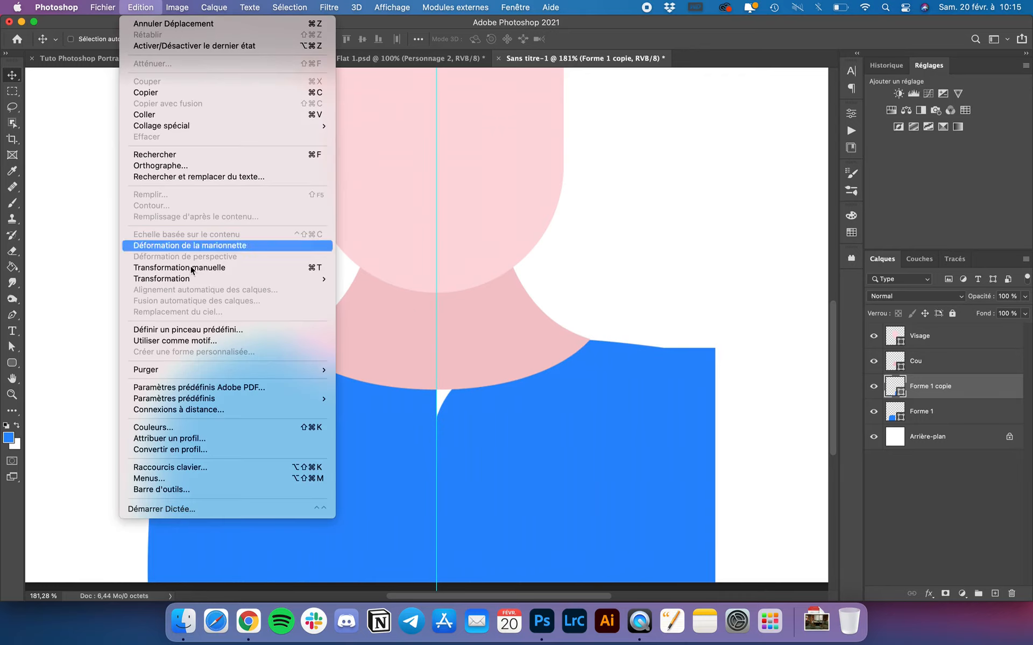
mouse_move(215, 279)
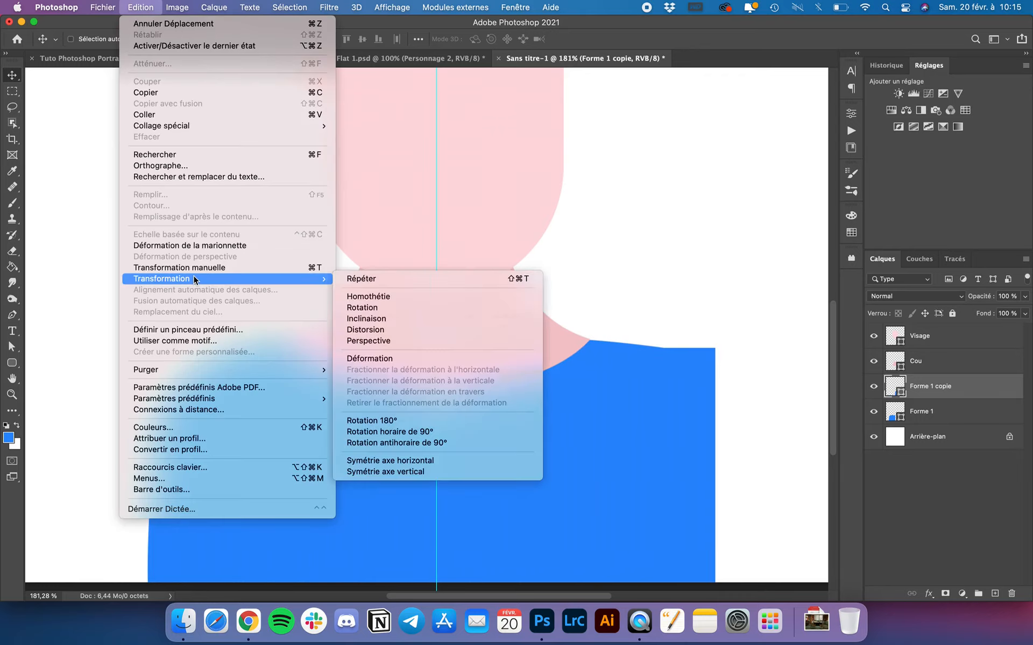
left_click(437, 461)
scroll(512, 461, "up", 2)
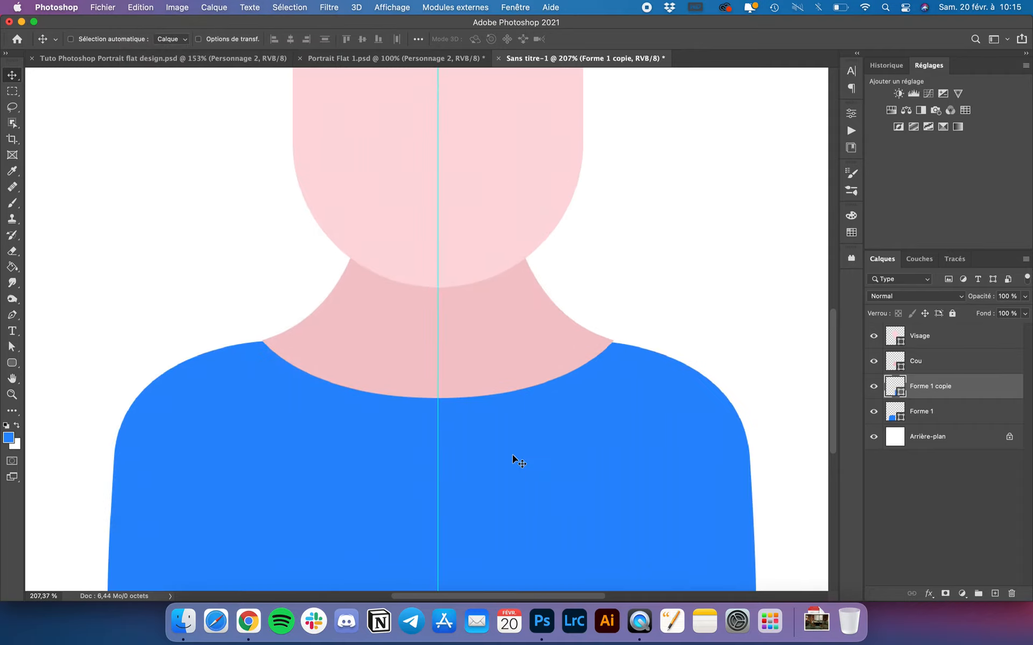
Nudge the original Forme 1 shoulder up slightly so its top edge meets the neck's corner exactly
scroll(672, 392, "up", 4)
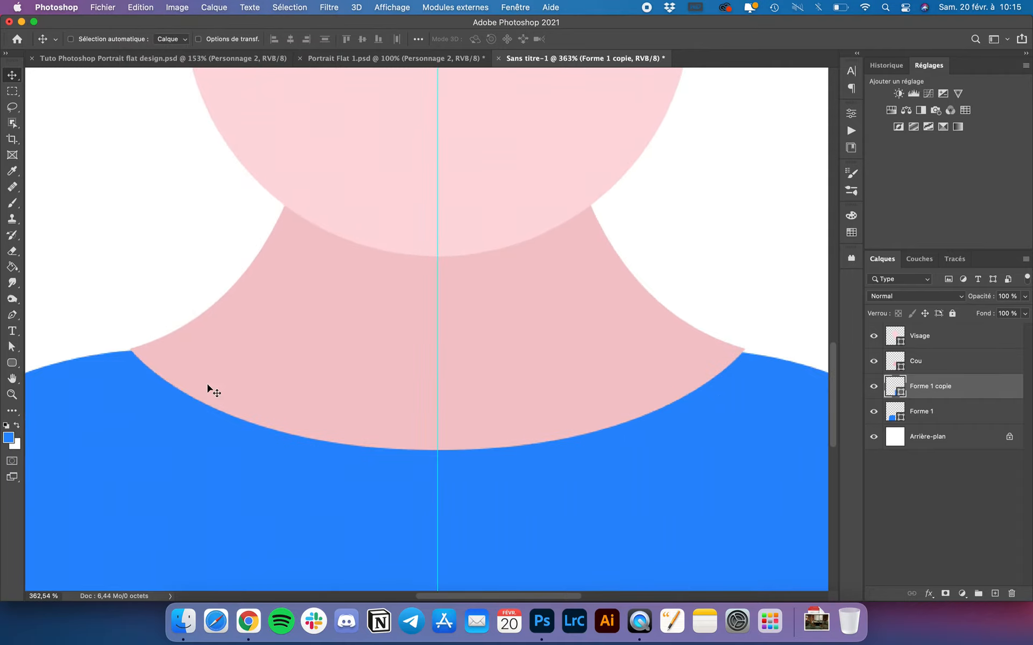
scroll(209, 389, "up", 2)
scroll(209, 390, "left", 5)
left_click(914, 415)
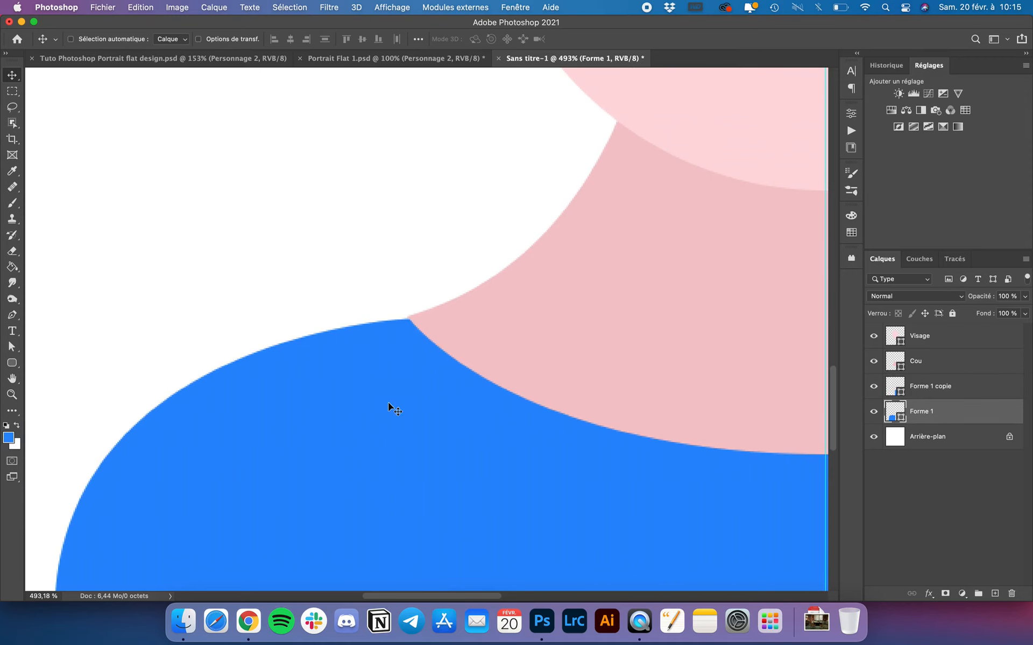
scroll(390, 407, "up", 3)
key("Down")
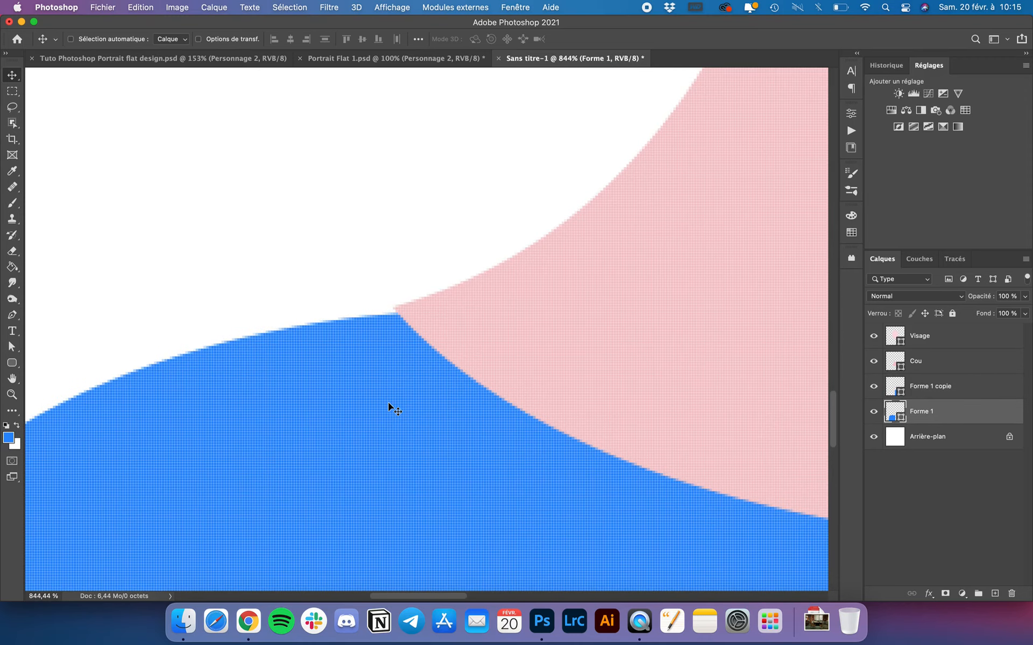
key("Up")
key("Up")
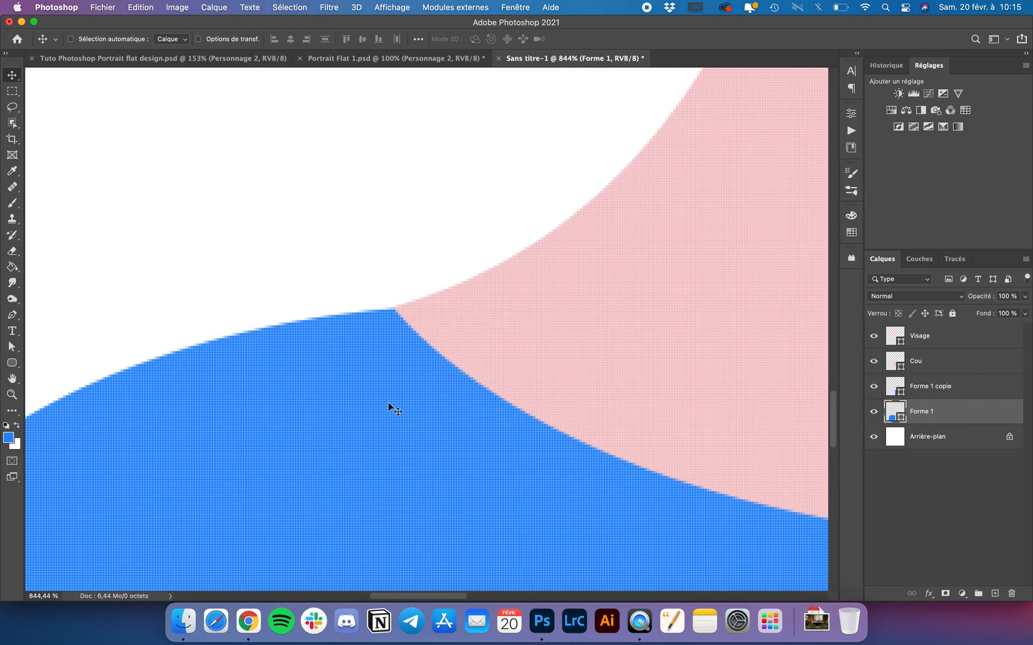
scroll(399, 318, "down", 6)
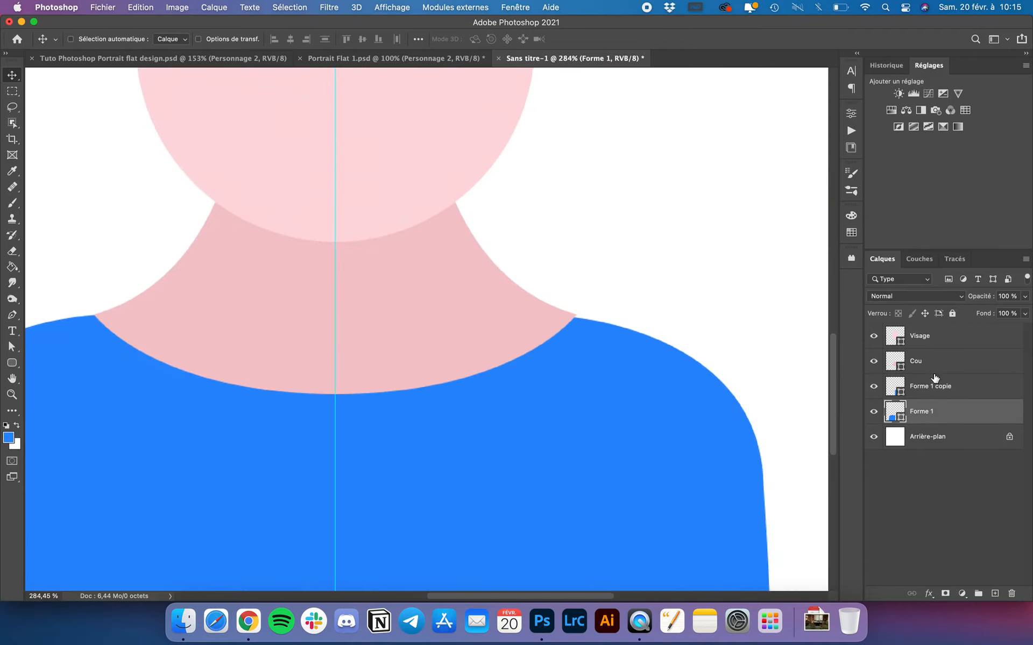
Nudge the mirrored Forme 1 copie shoulder up slightly until its top edge meets the neck's opposite corner
left_click(935, 386)
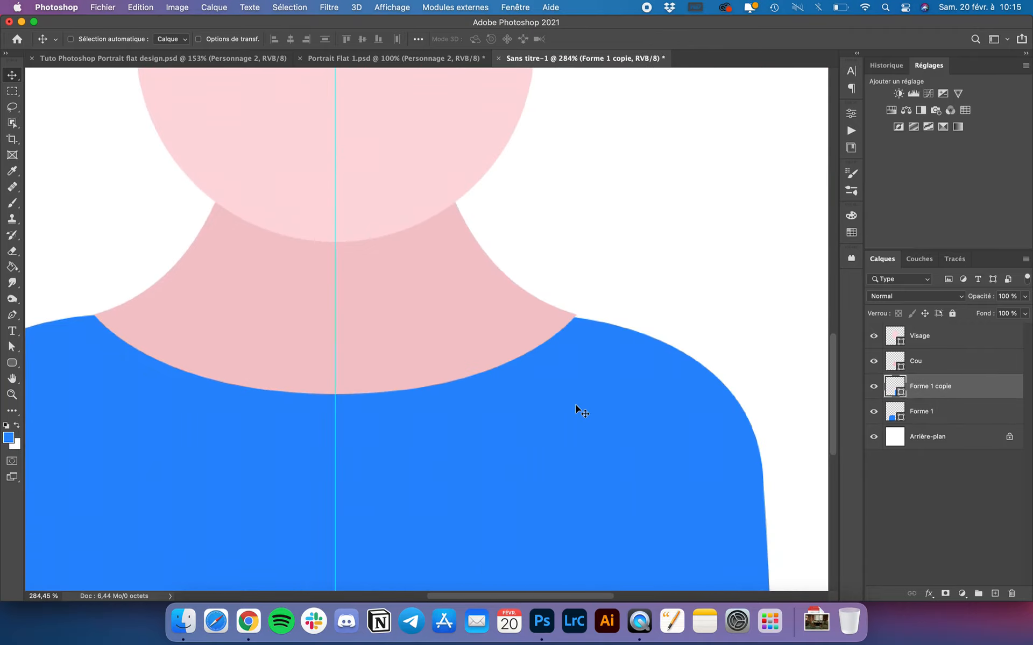
scroll(576, 404, "up", 5)
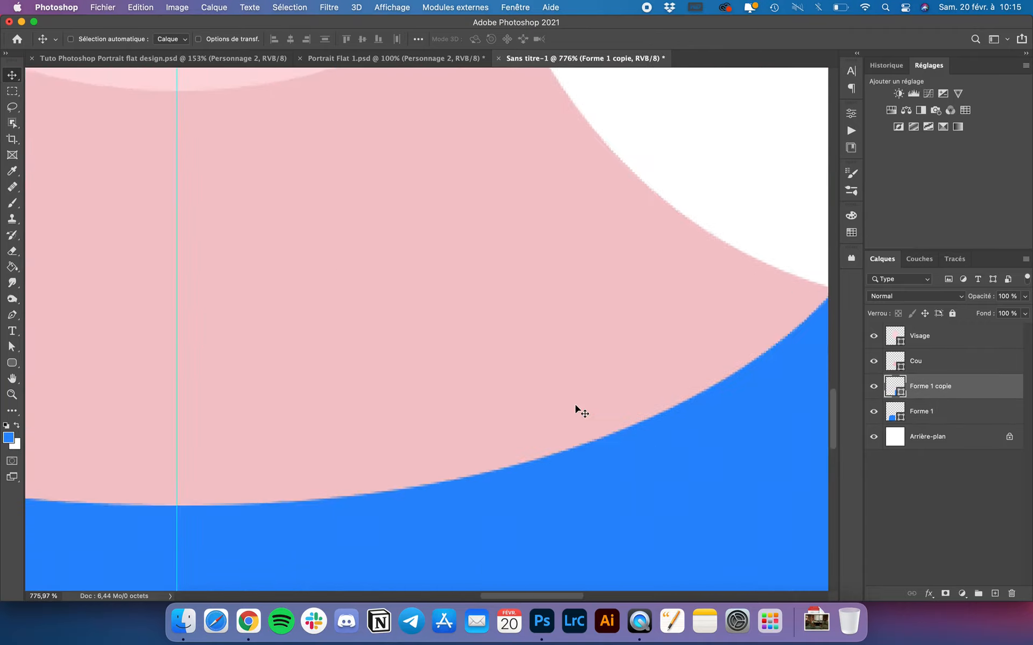
key("Right")
key("Right")
key("Right")
key("Right")
key("Right")
key("Right")
key("Right")
key("Right")
key("Right")
key("Right")
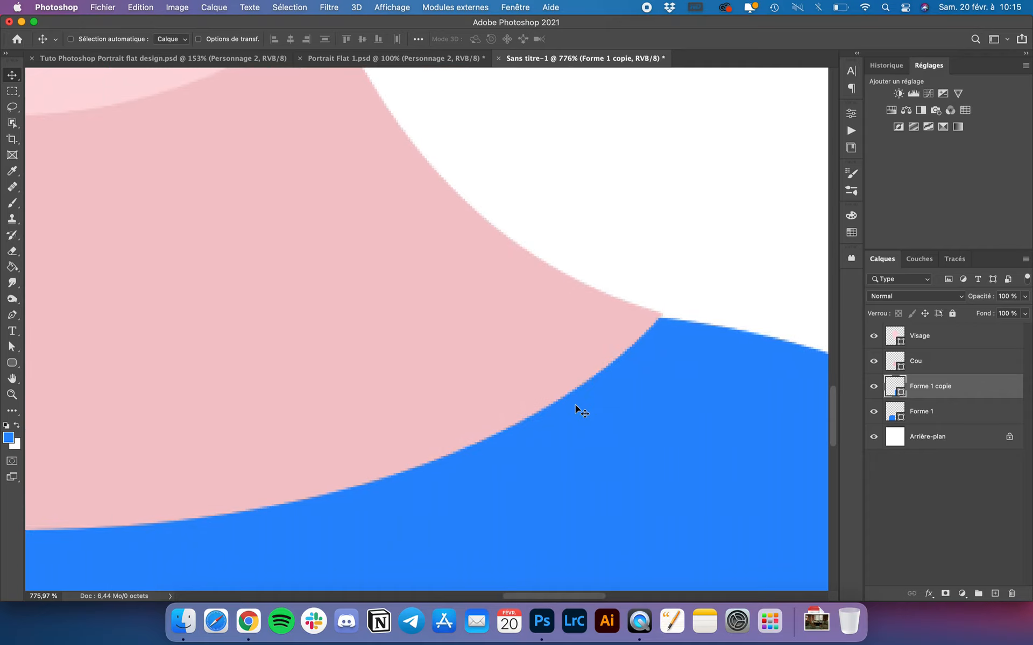
key("Right")
key("Right")
key("Right")
key("Right")
key("Right")
key("Right")
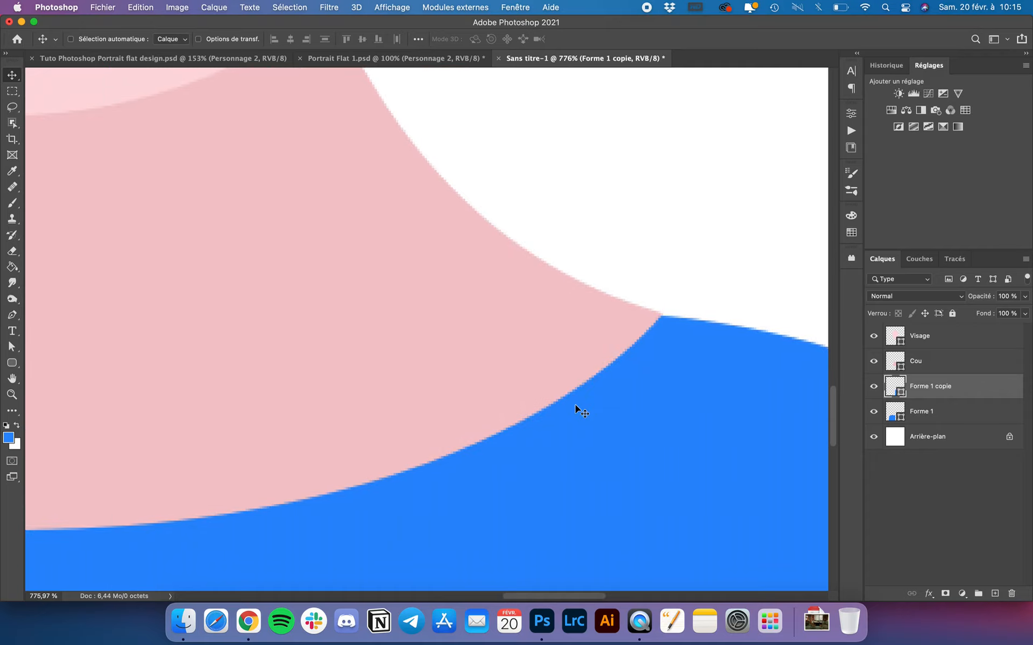
key("Right")
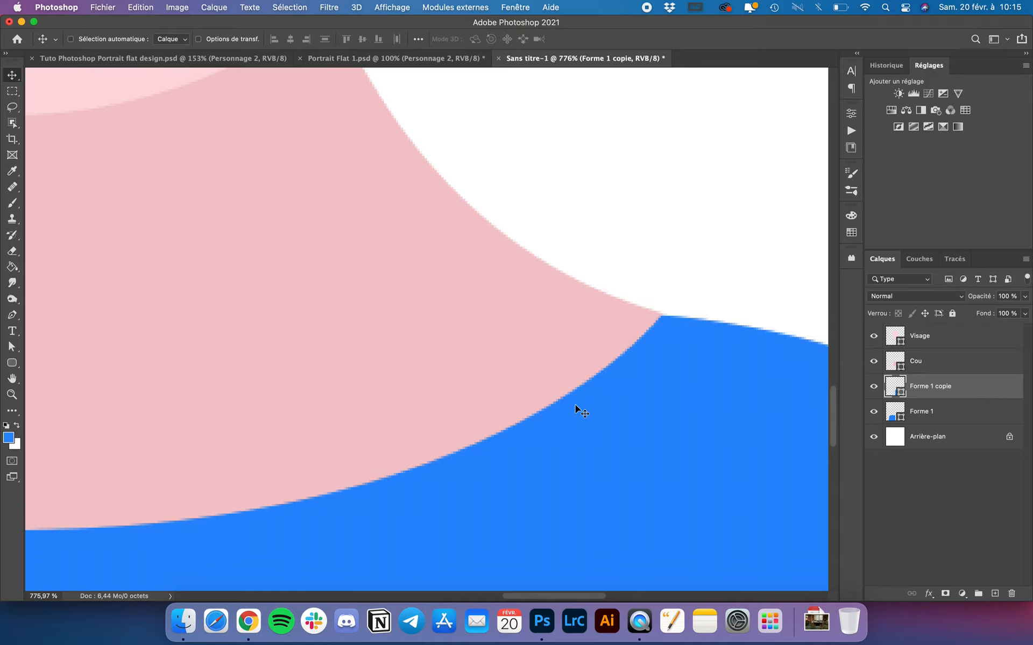
Hide the guides and examine the whole portrait and the junction between the neck and both shoulders
scroll(576, 405, "down", 3)
scroll(575, 404, "down", 3)
scroll(575, 405, "down", 3)
key("super+;")
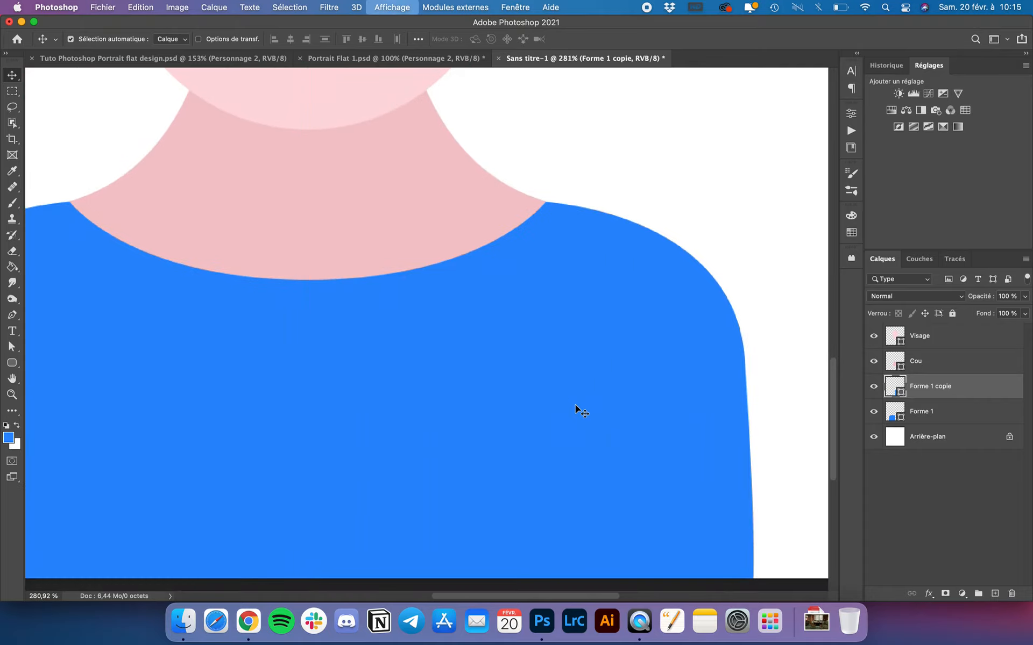
scroll(575, 406, "down", 6)
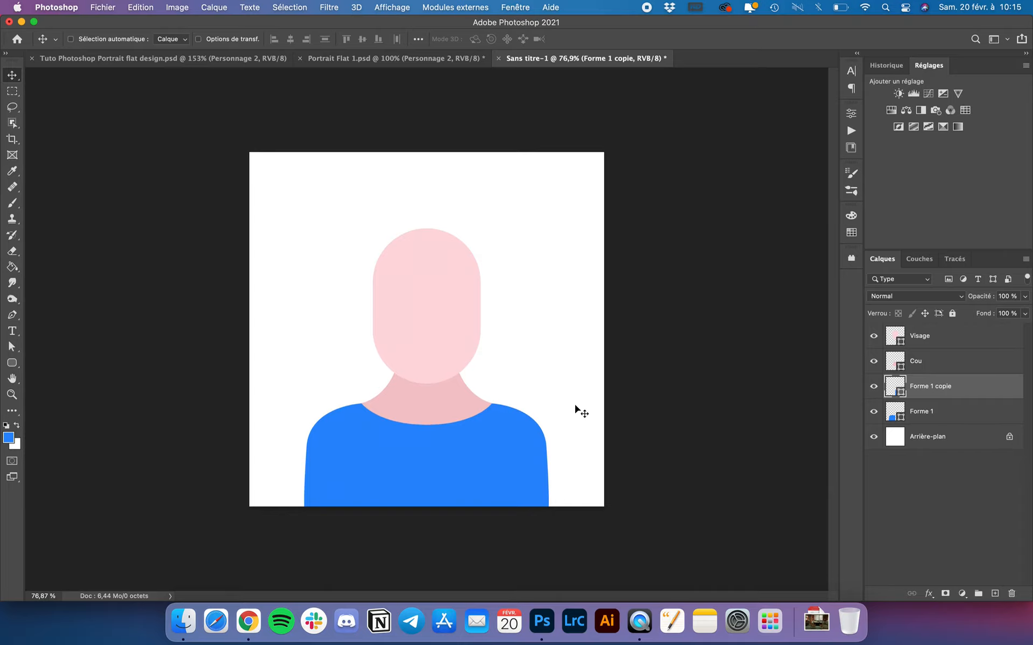
scroll(497, 469, "up", 4)
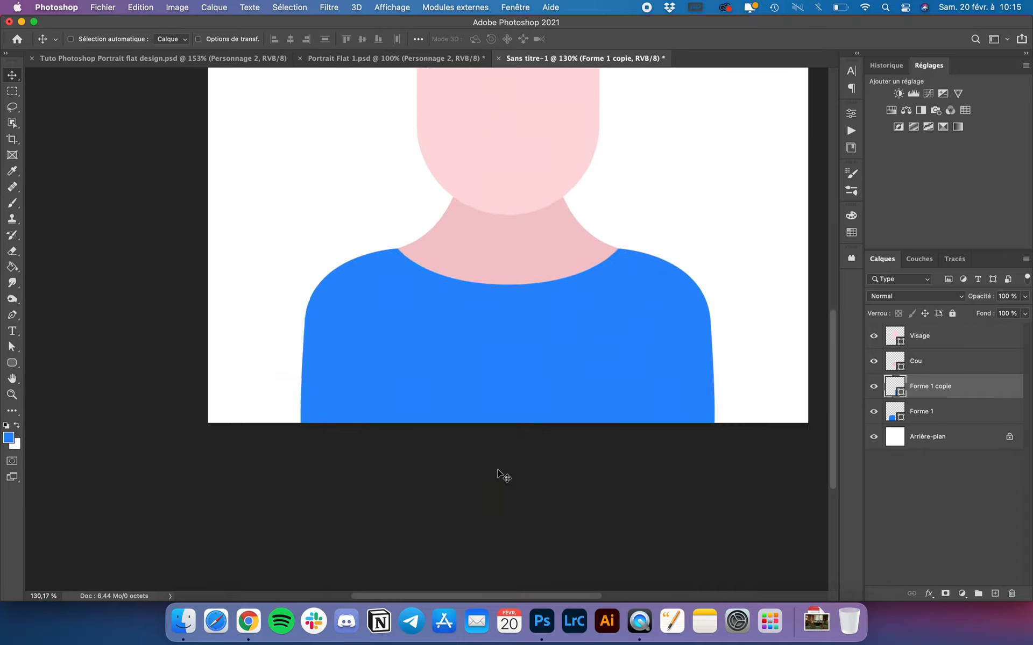
scroll(414, 379, "up", 3)
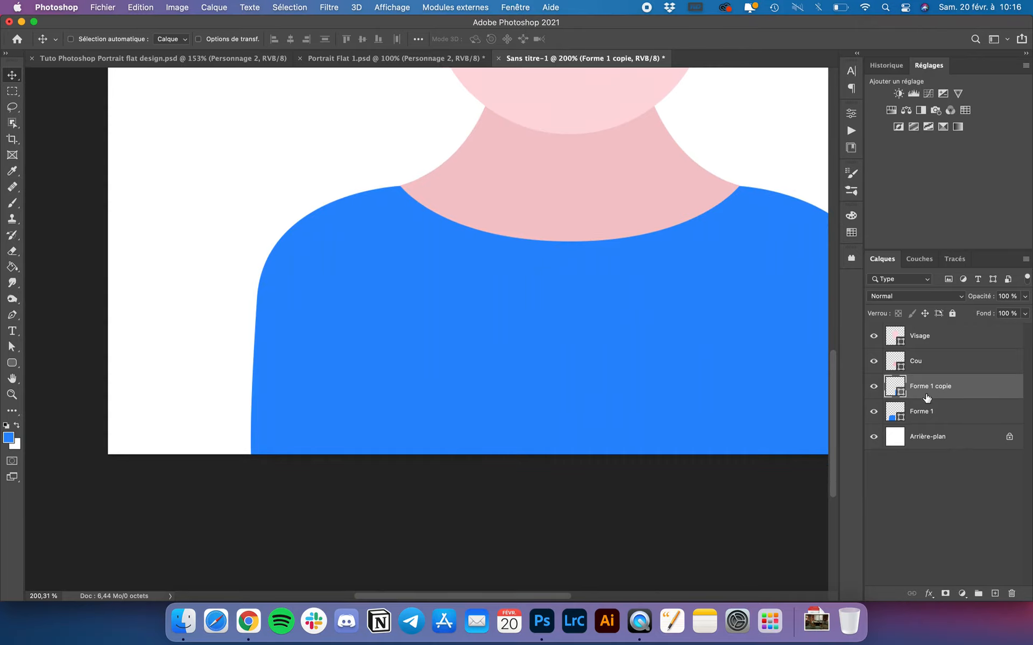
Delete both blue shoulder layers and show the guides again
key("BackSpace")
key("BackSpace")
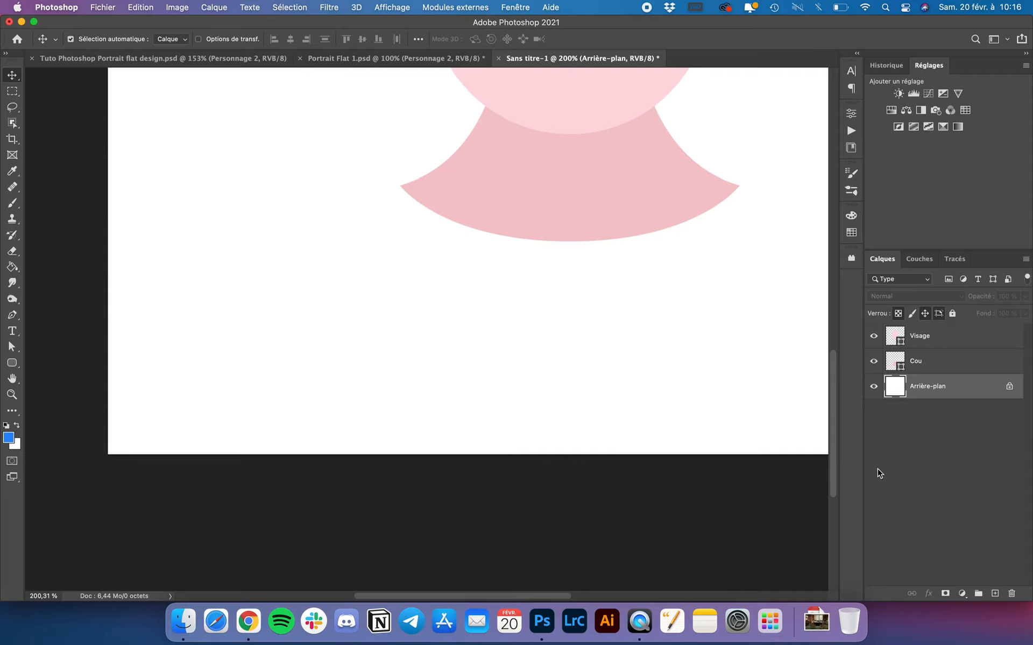
key("super+semicolon")
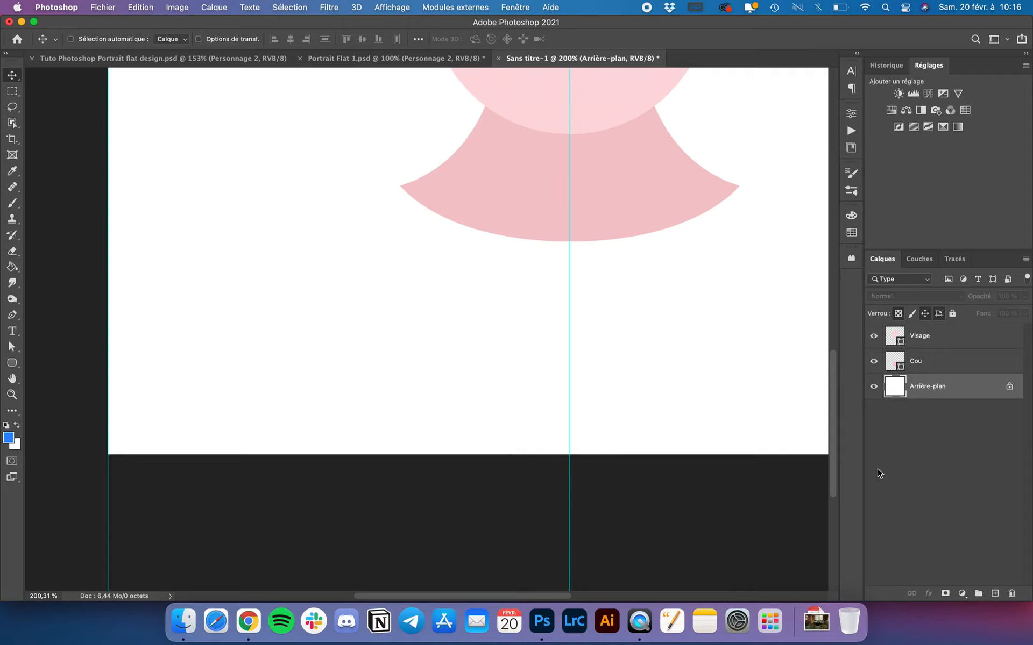
Try redrawing the shoulder with the Pen tool, with a straight top edge from inside the neck and a rounded outer curve, about 473 × 465 px
left_click(12, 316)
scroll(399, 196, "up", 3)
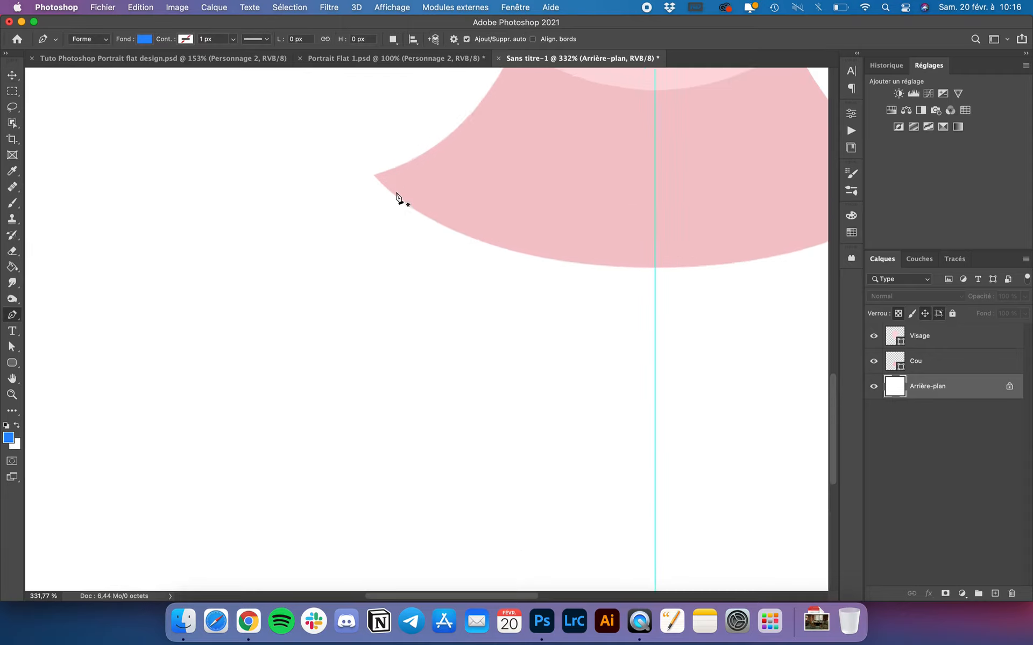
left_click(489, 188)
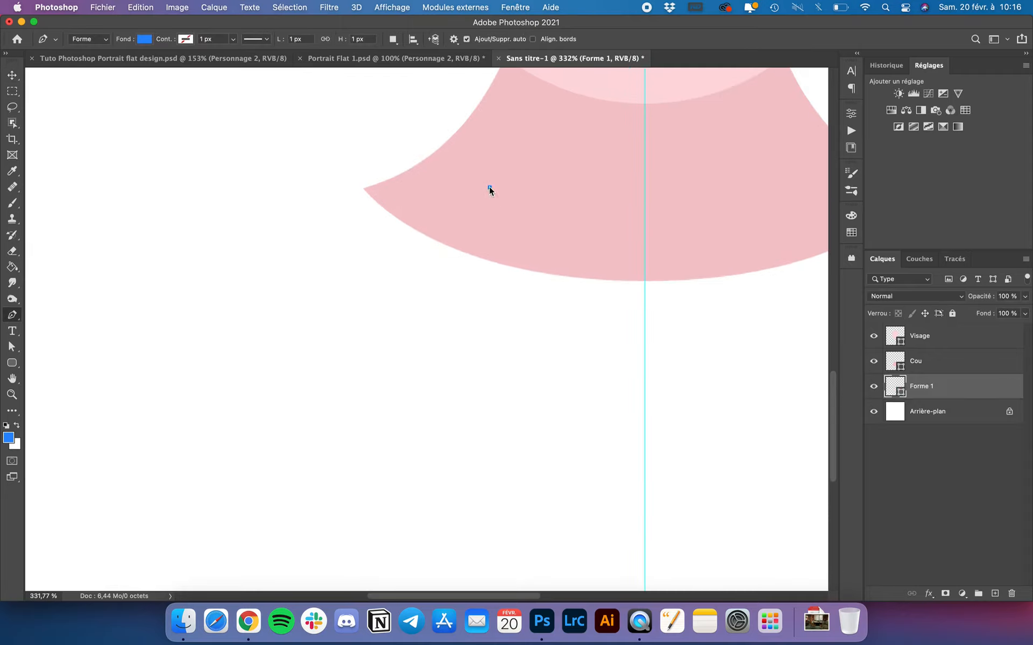
left_click(190, 197)
scroll(192, 200, "down", 5)
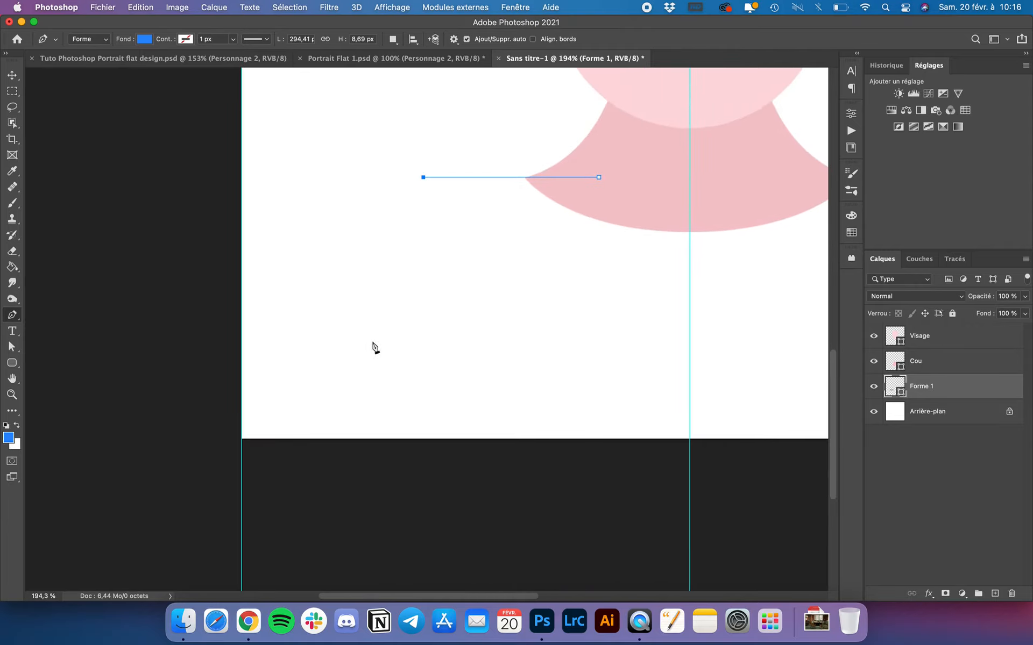
left_click_drag(316, 454, 289, 378)
scroll(289, 378, "down", 5)
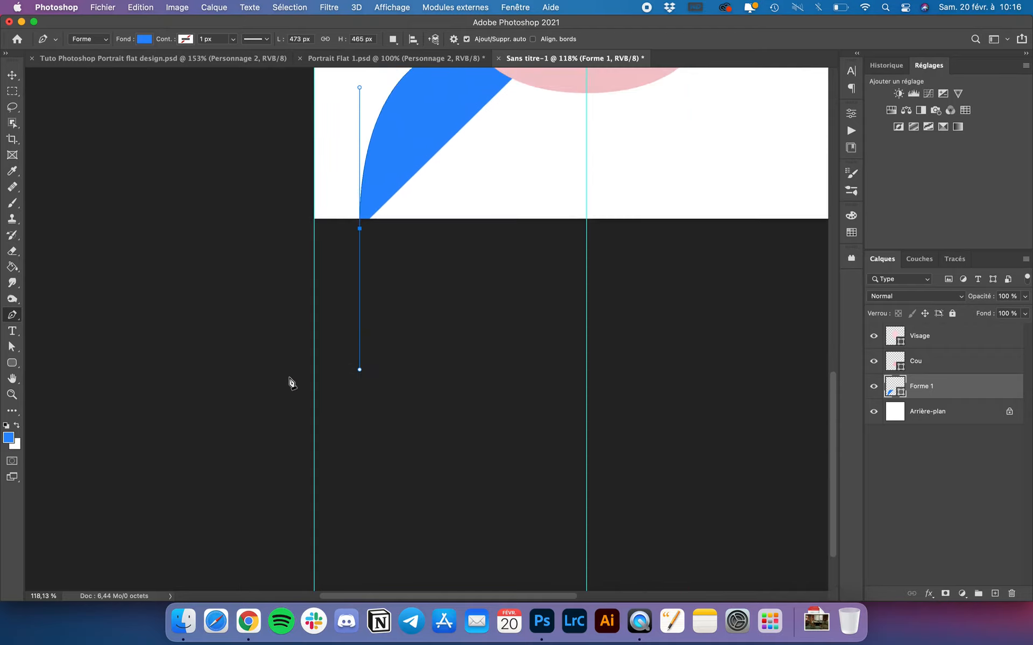
scroll(289, 384, "down", 3)
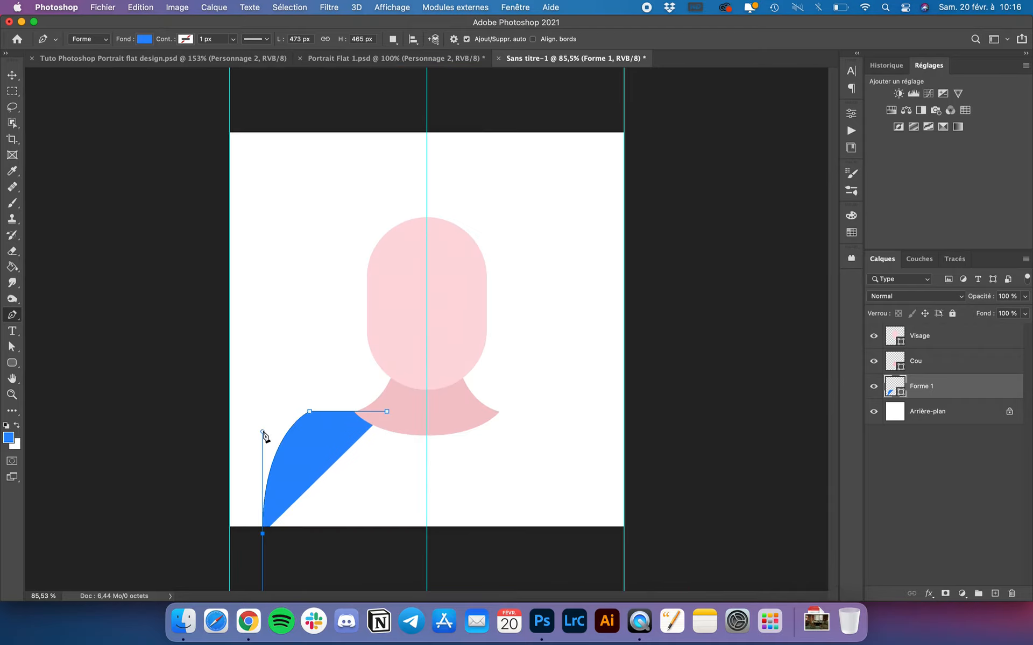
left_click_drag(263, 431, 262, 400)
Undo the last shoulder drawing back to its first anchor point inside the neck
key("super+z")
key("super+z")
key("super+z")
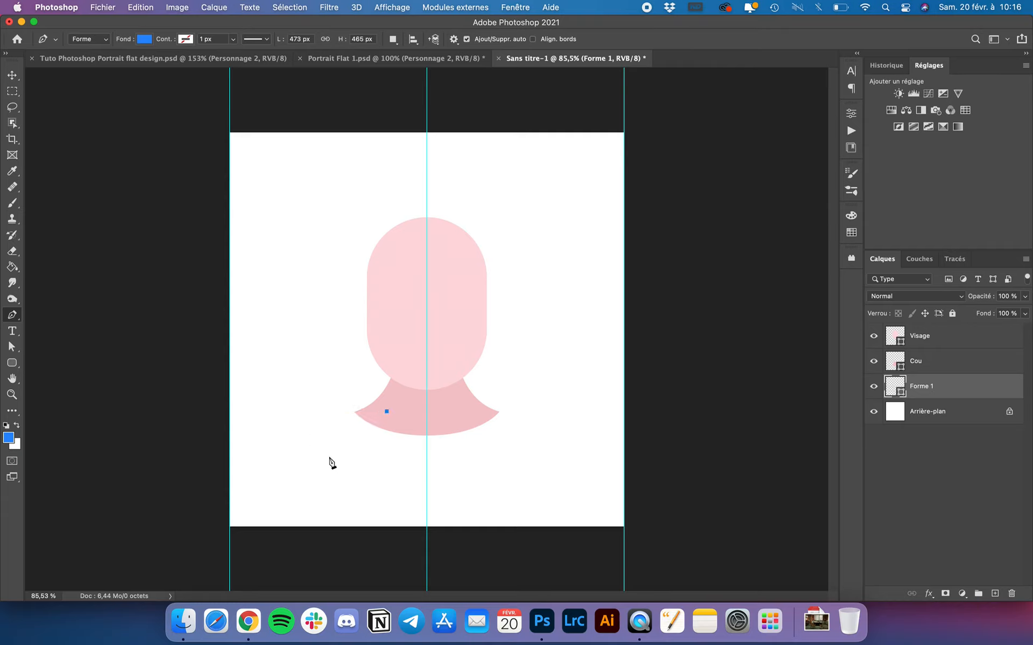
Redraw one blue torso half with a rounded shoulder, from the neck's corner to the centre guide and below the canvas, about 518 × 511 px
scroll(331, 458, "down", 2)
key("super+shift+z")
key("super+shift+z")
key("super+shift+z")
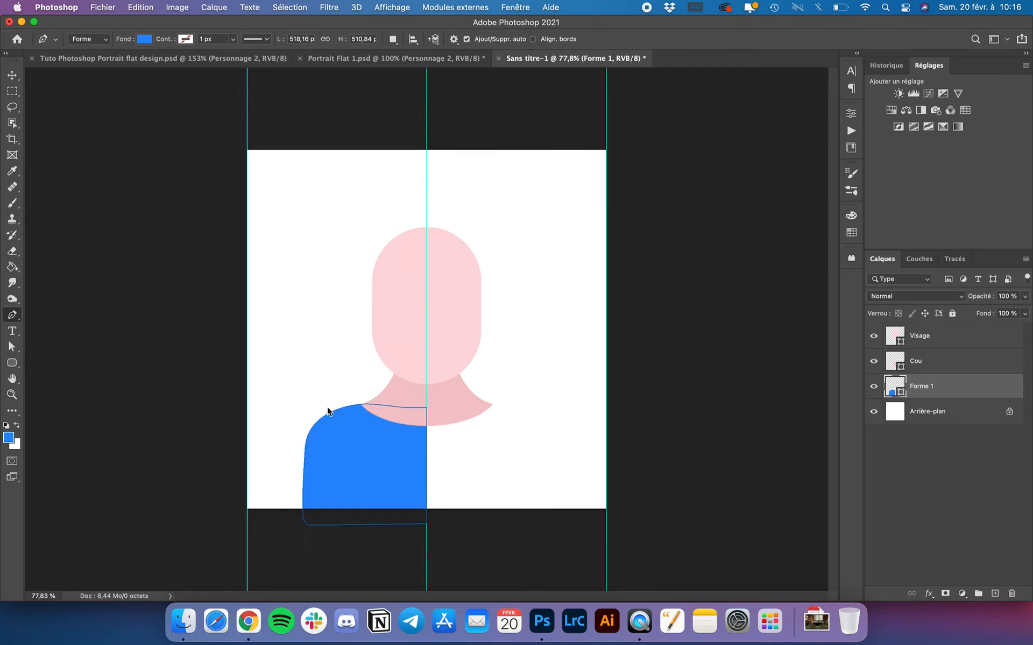
Duplicate the blue torso half mirrored across the centre guide and merge both halves into a single shape
left_click(11, 71)
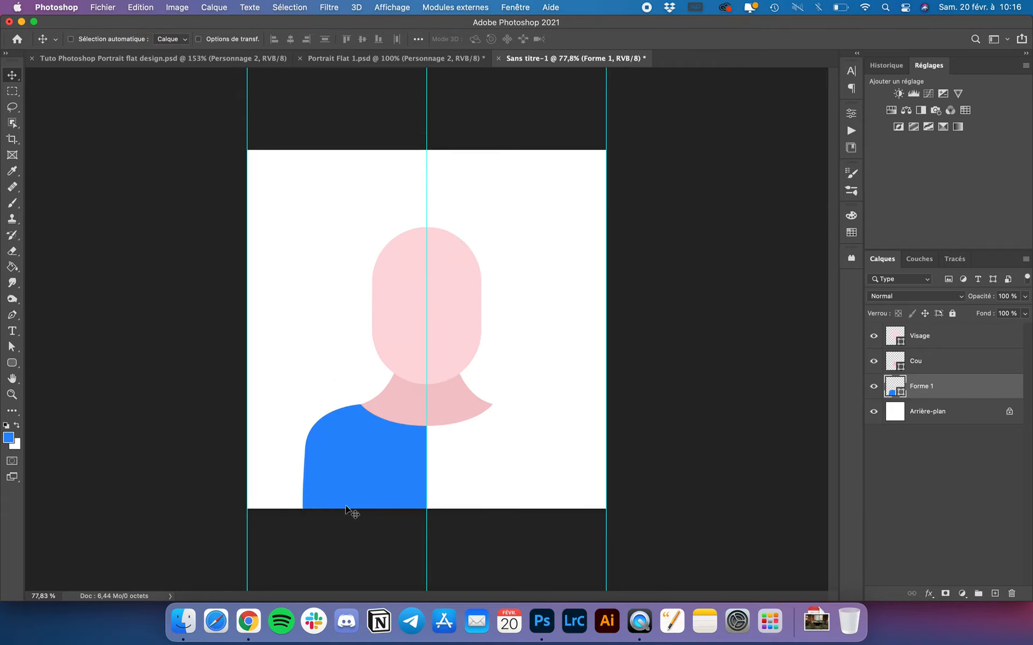
scroll(321, 356, "up", 1)
scroll(320, 356, "up", 5)
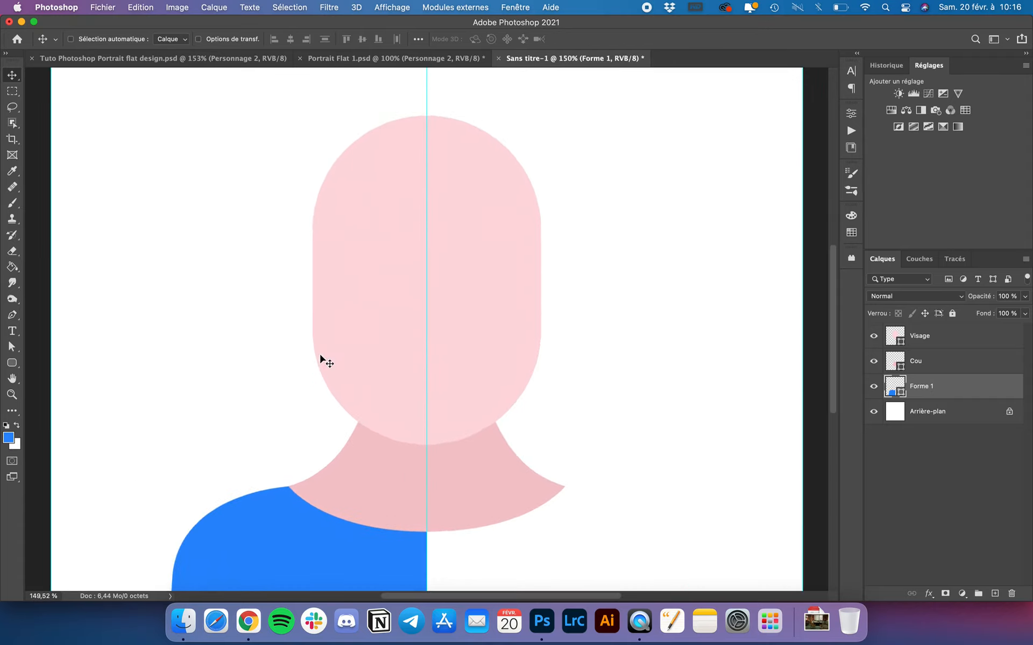
key("super+alt+shift+t")
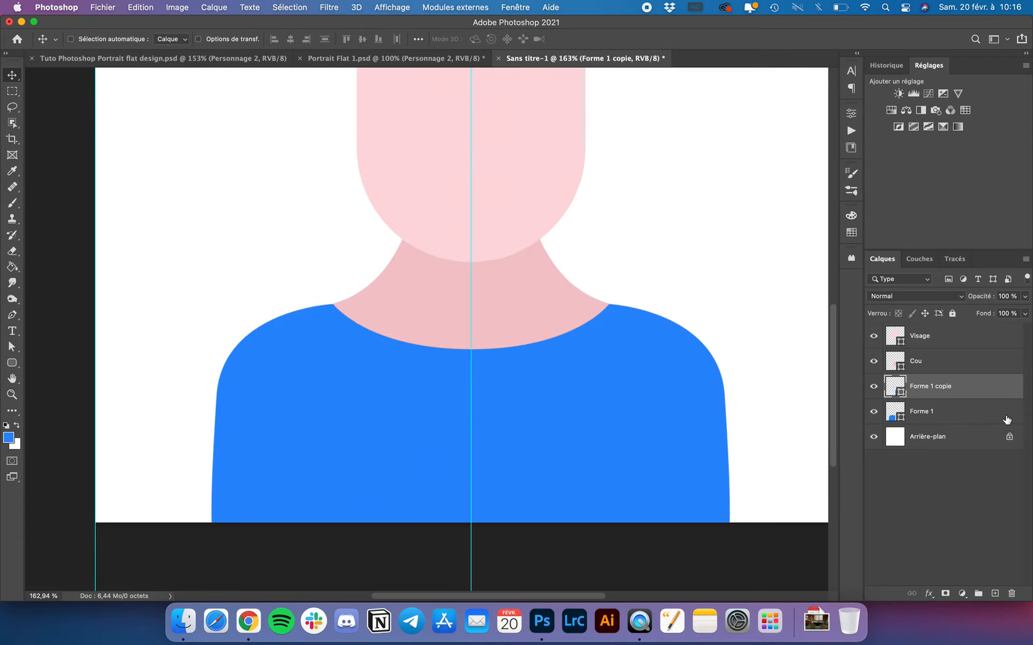
left_click(951, 412, "super")
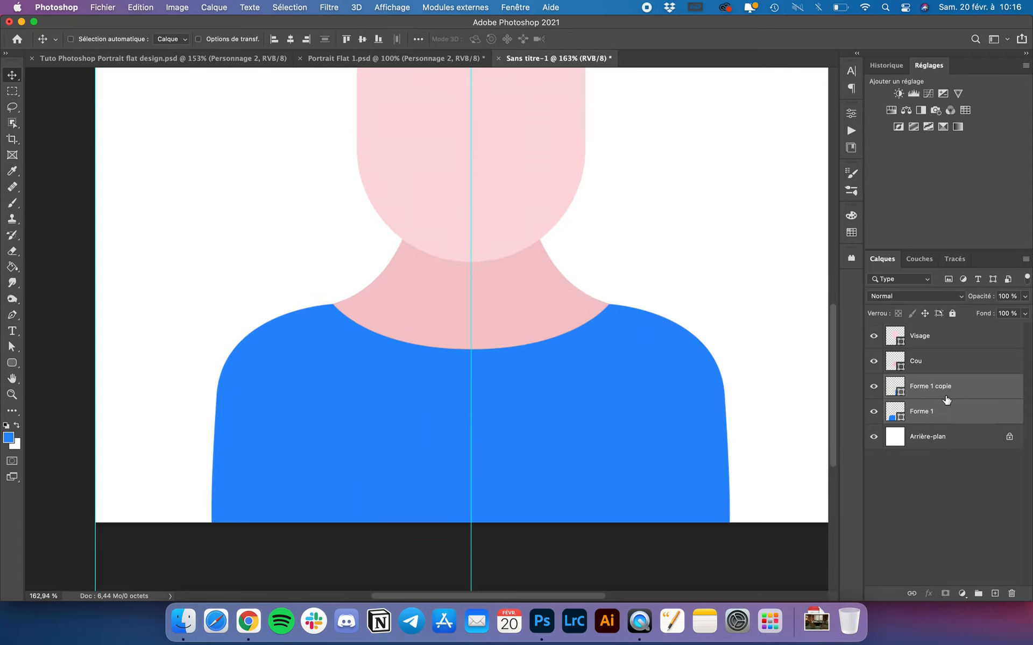
right_click(941, 402)
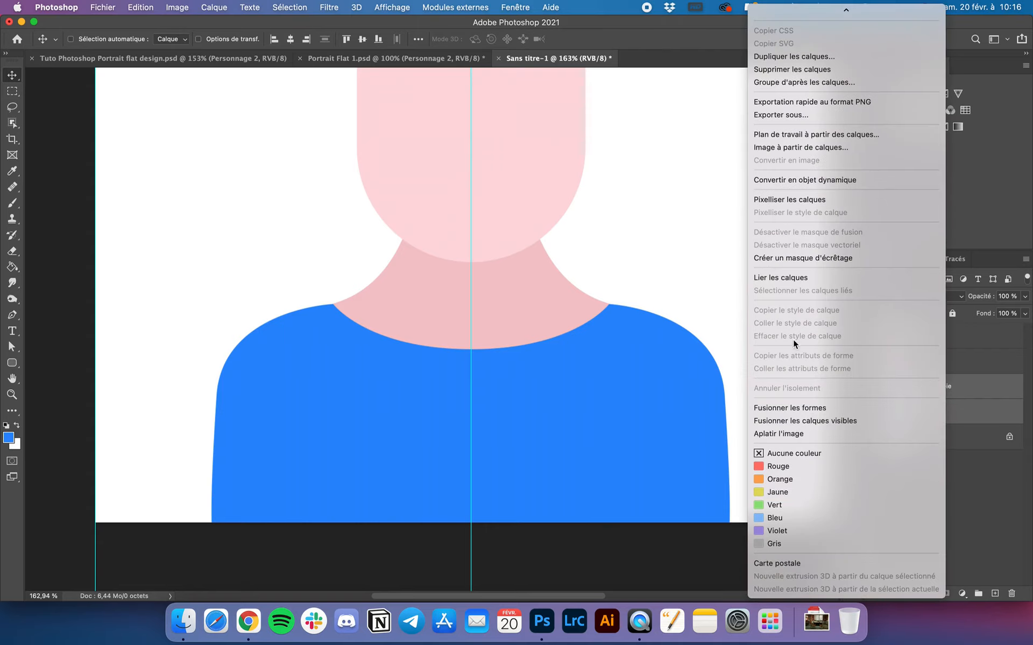
left_click(790, 407)
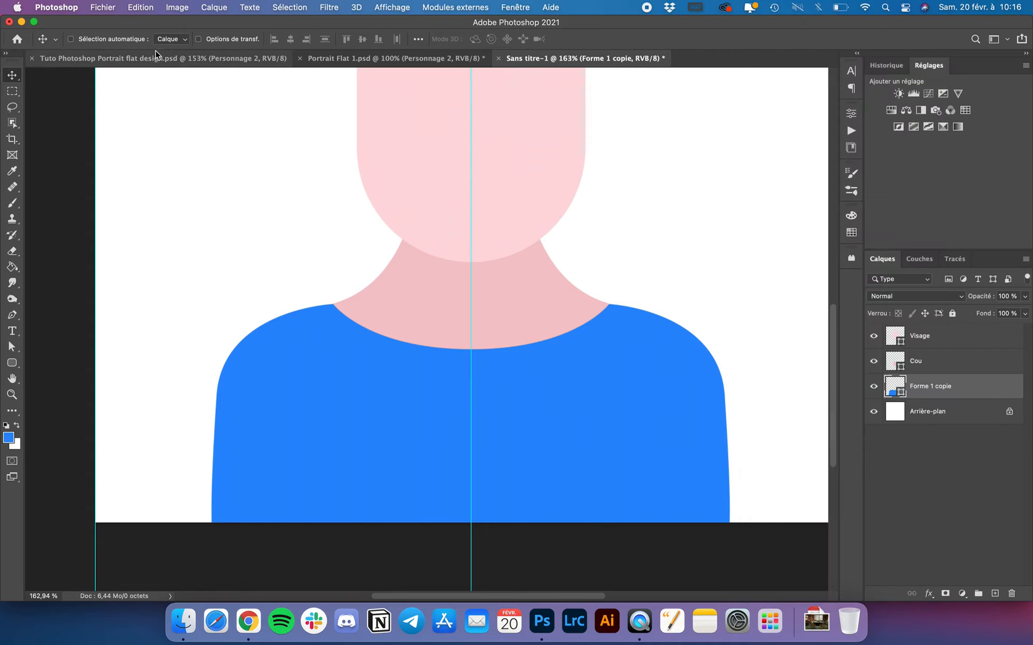
Show the Personnage 1 group in Portrait Flat 1.psd, examine its neckline, and return to the untitled portrait
left_click(349, 60)
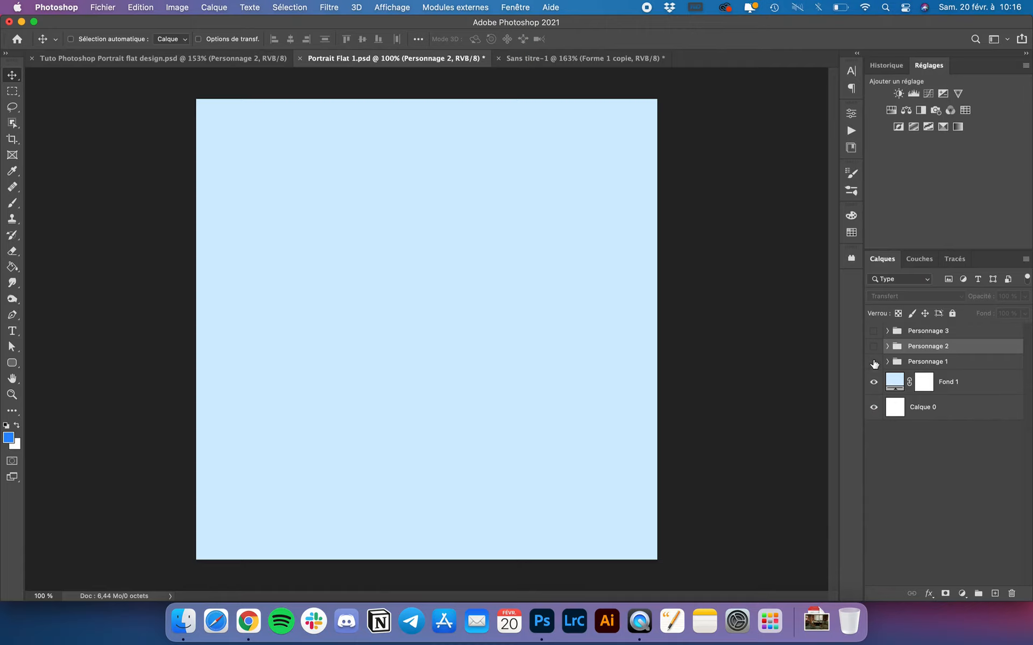
left_click(873, 362)
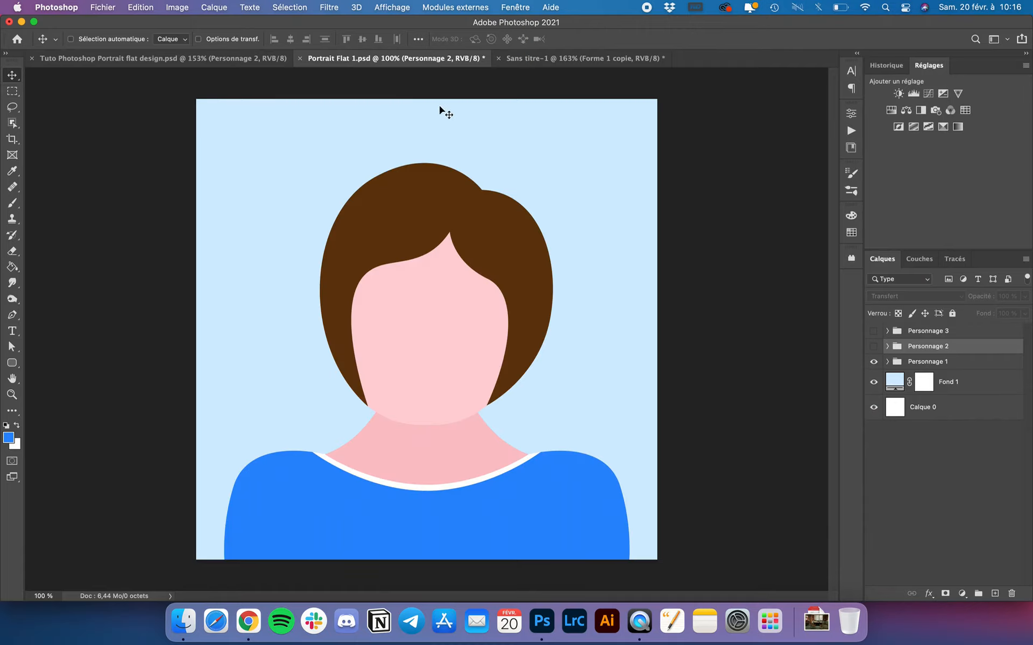
left_click(597, 56)
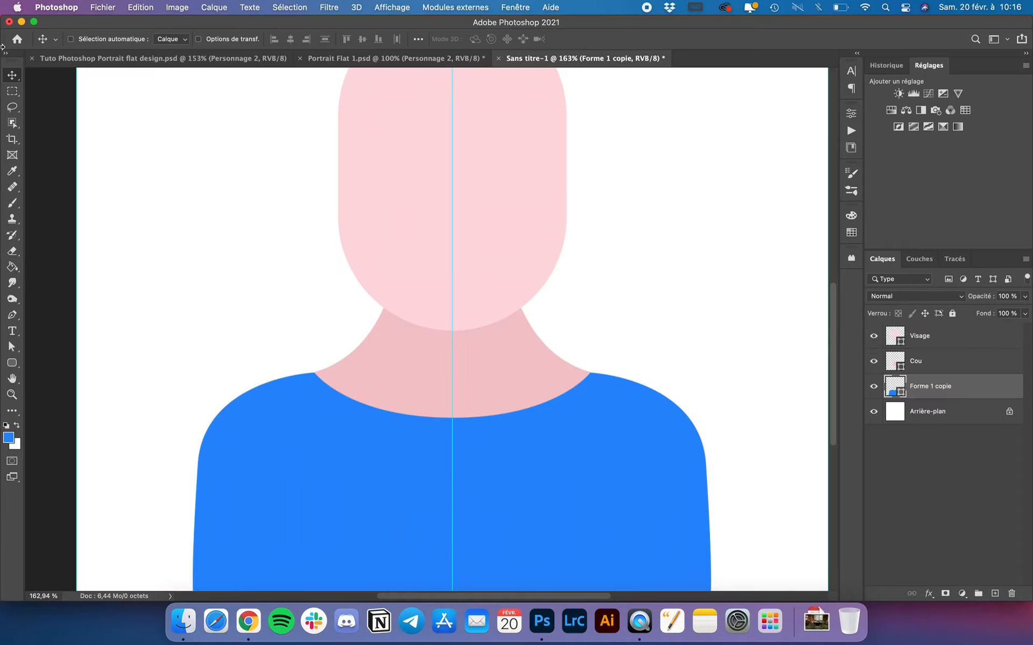
Hide the guides and examine the merged blue torso and its junction with the neck
scroll(356, 322, "down", 5)
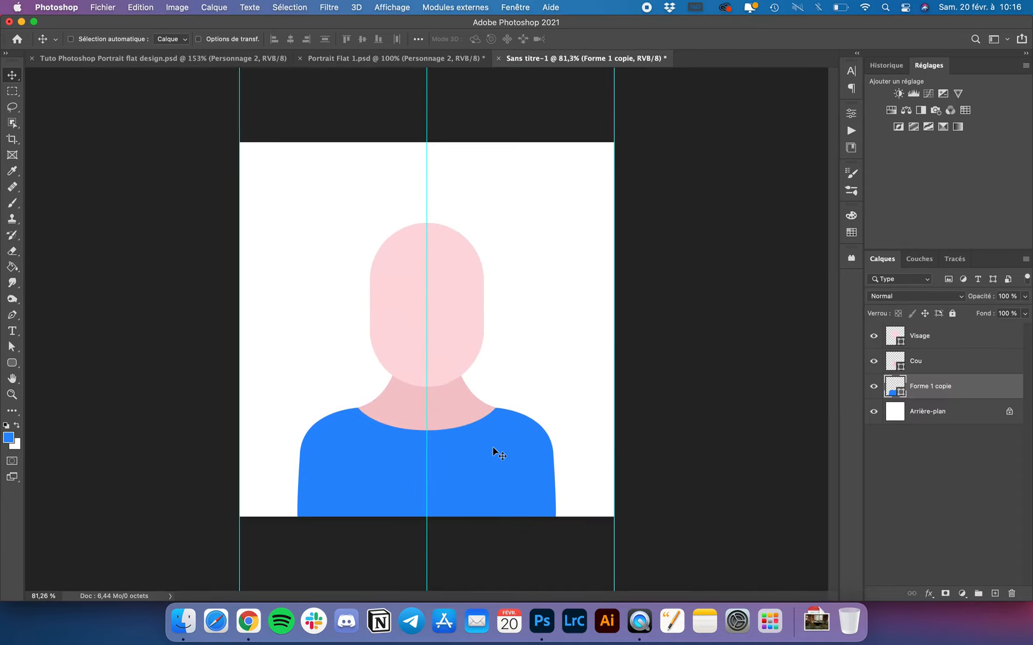
scroll(493, 447, "down", 1)
key("super+h")
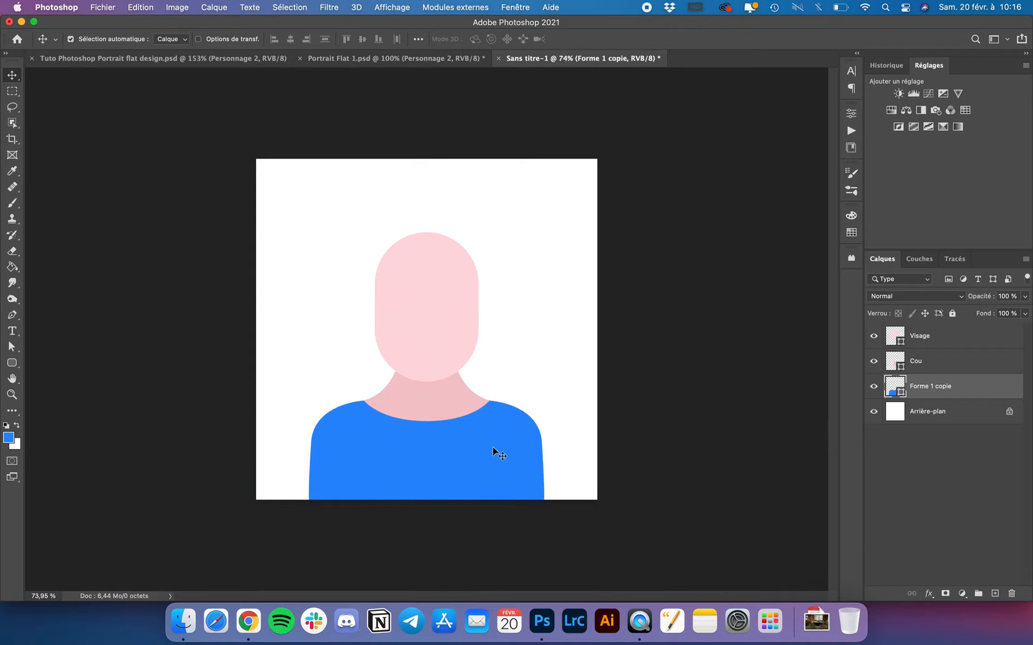
scroll(424, 463, "up", 3)
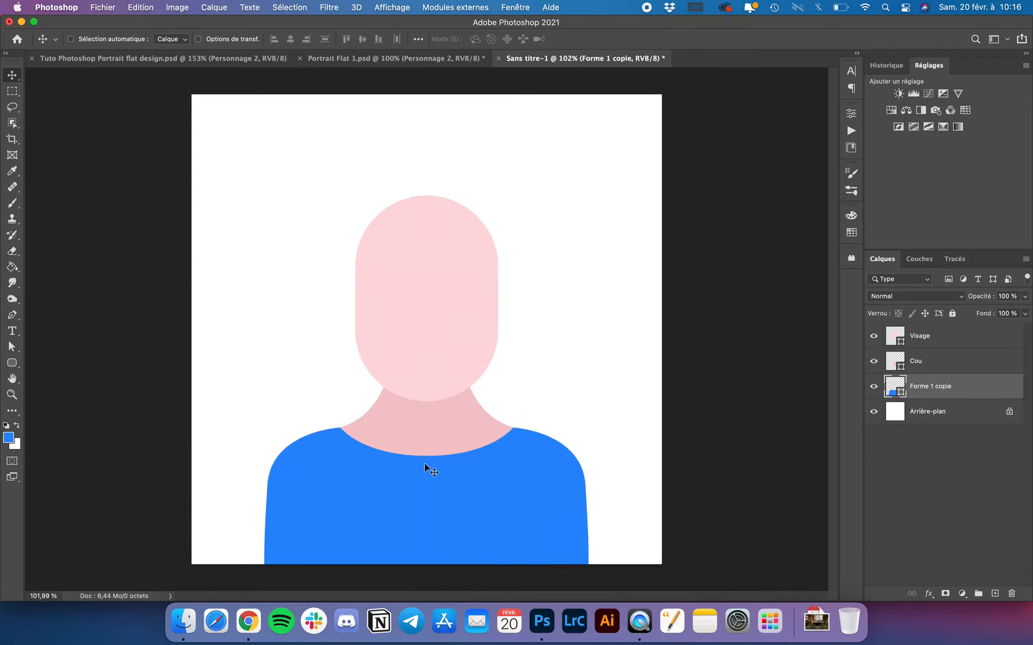
scroll(424, 463, "up", 4)
scroll(425, 463, "down", 2)
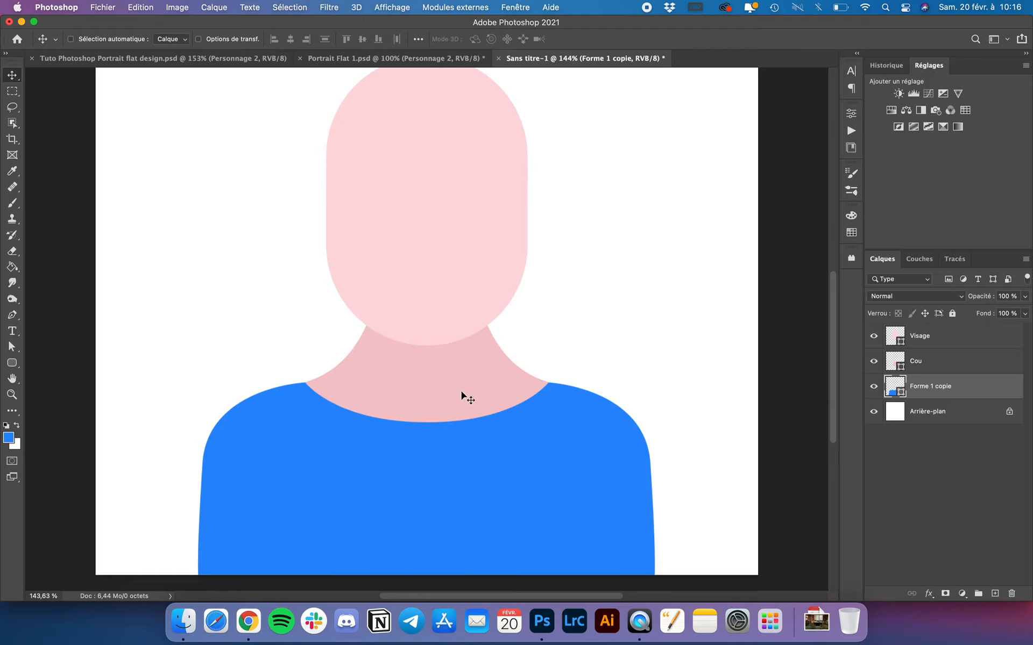
Duplicate the Cou layer, place the copy beneath the original, and shift it slightly down over the blue torso
left_click(943, 362)
key("super+j")
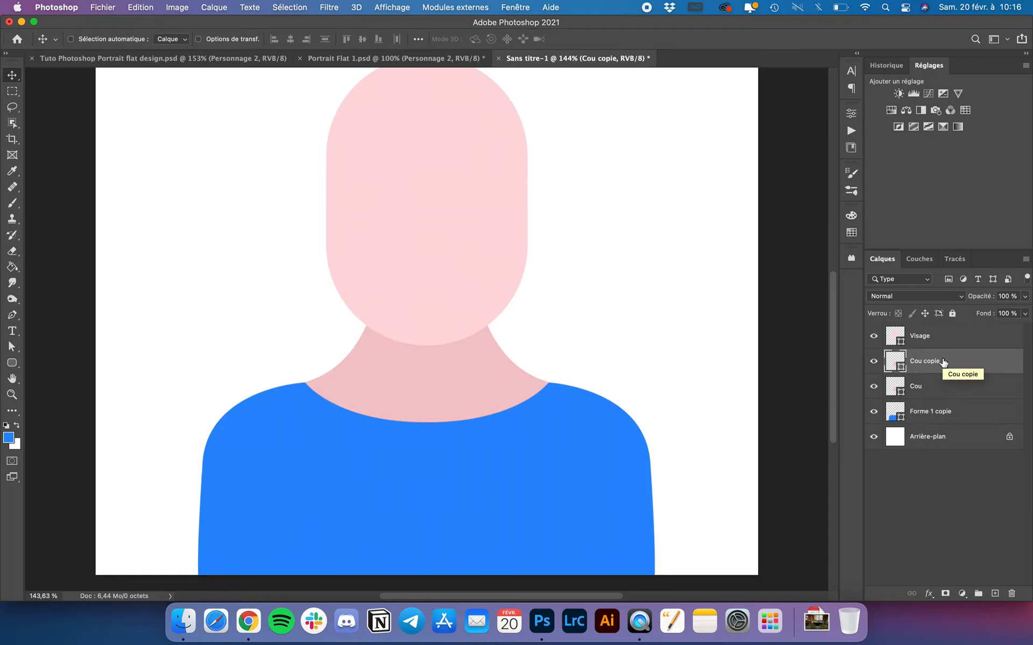
left_click_drag(944, 363, 952, 395)
left_click_drag(468, 353, 468, 368)
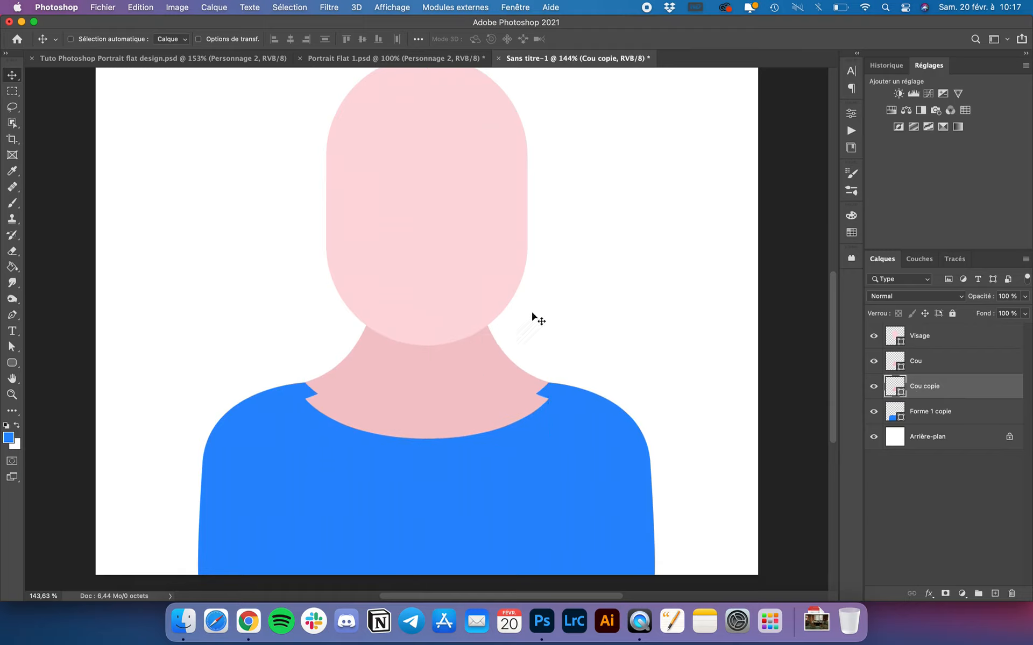
Change the Cou copie shape's fill to white, sampled from the canvas
left_click(11, 362)
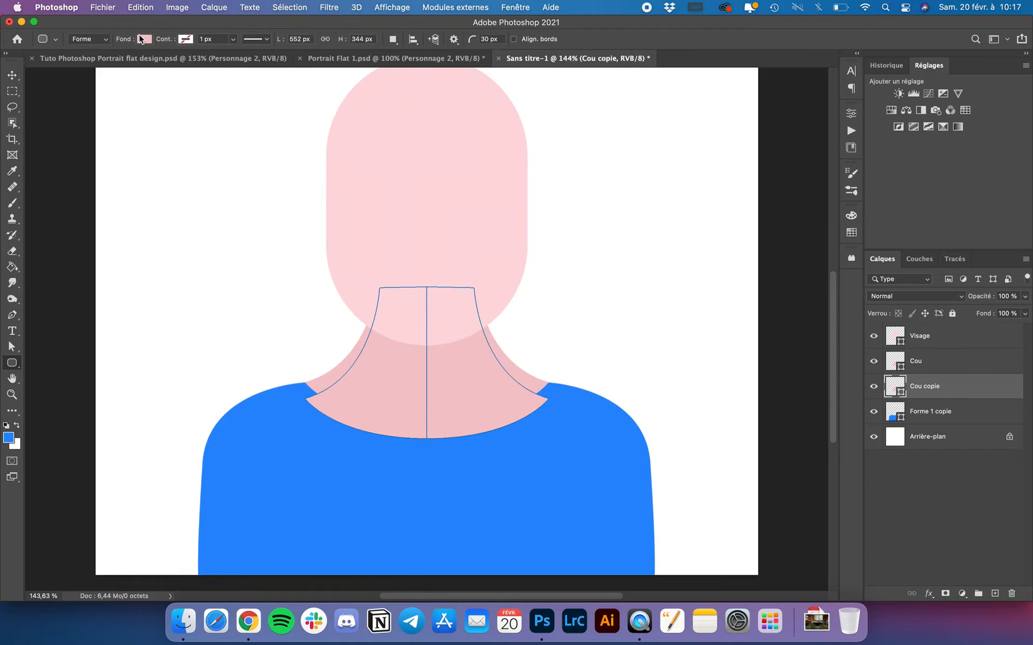
left_click(143, 39)
left_click(222, 63)
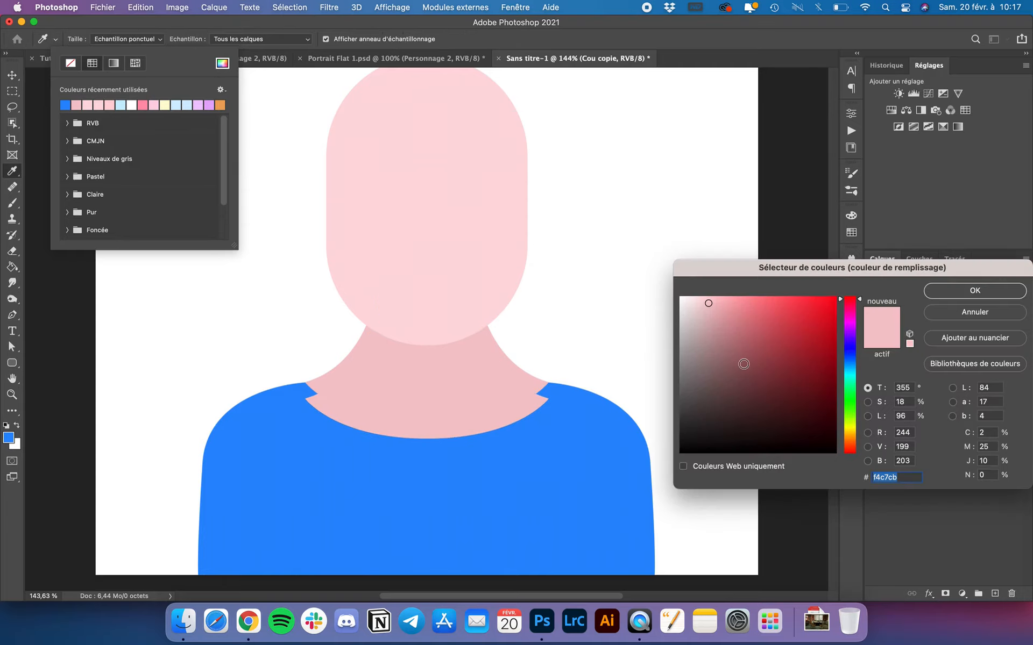
left_click(656, 257)
key("Return")
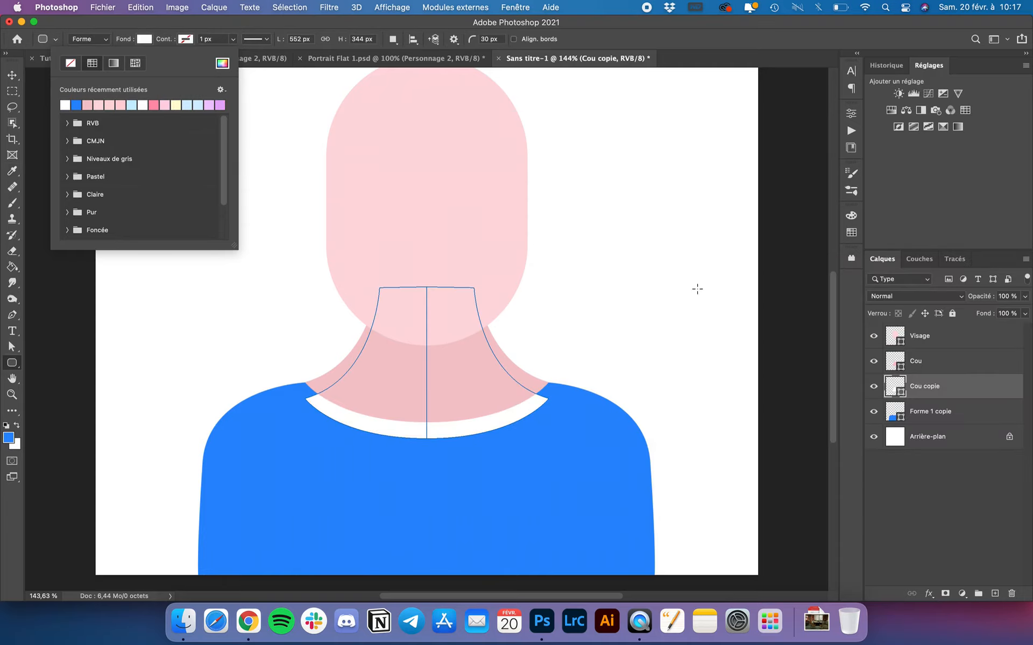
Clip the white Cou copie layer to the Forme 1 copie torso with a clipping mask
left_click(943, 397, "alt")
left_click(943, 396, "alt")
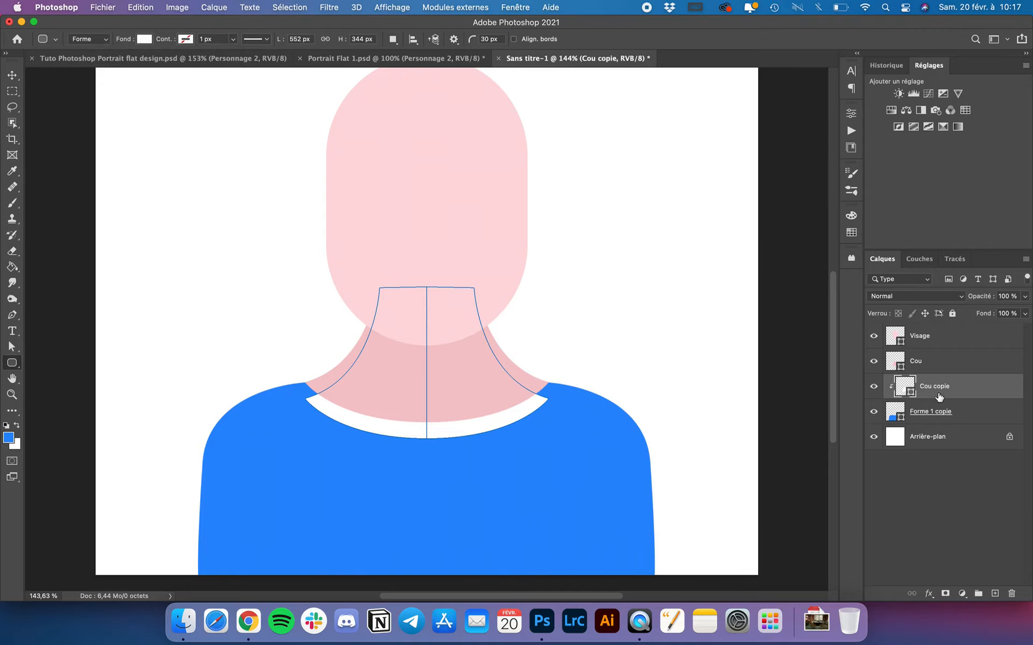
right_click(948, 391)
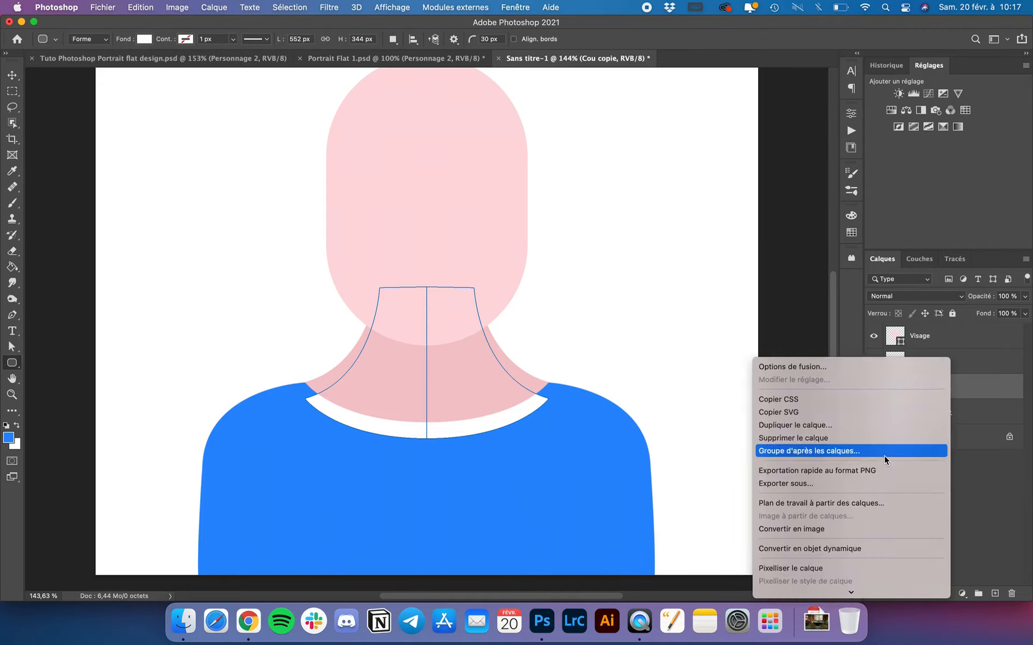
scroll(883, 455, "down", 3)
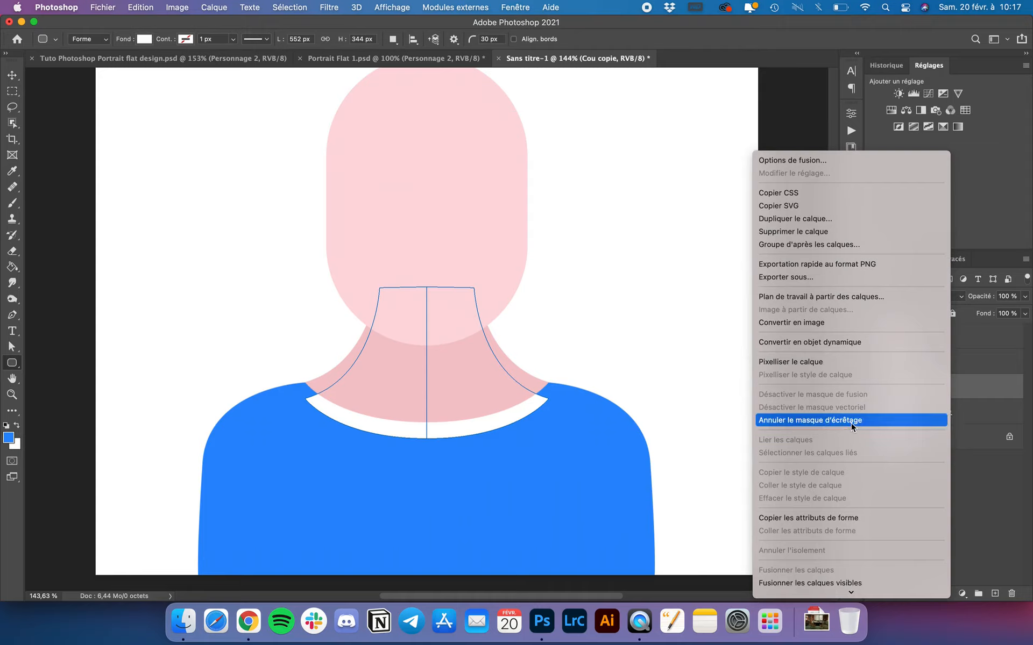
right_click(957, 385)
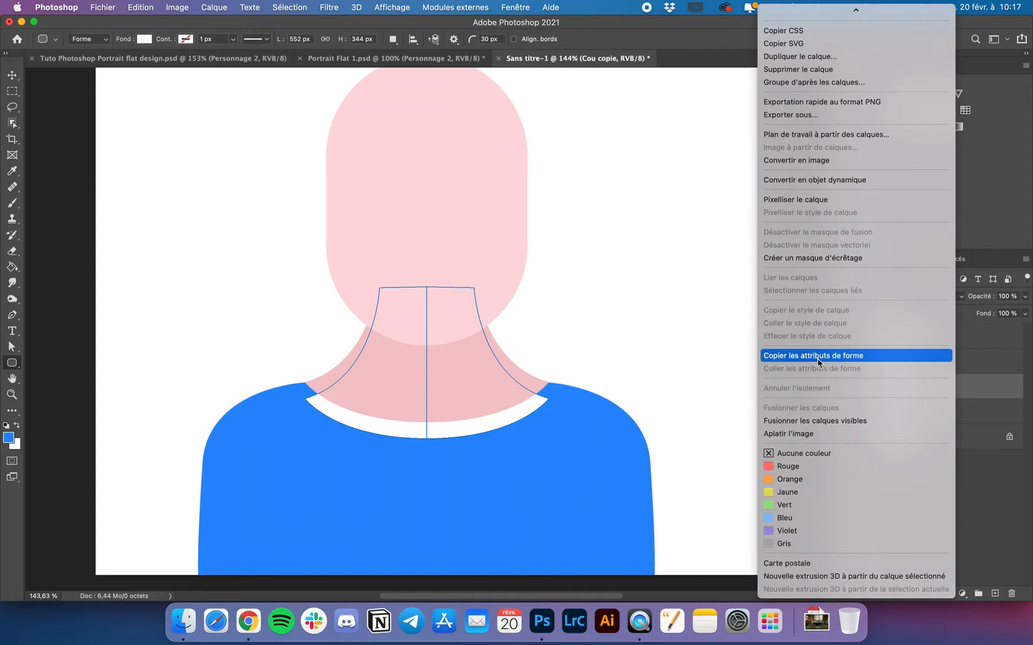
left_click(821, 259)
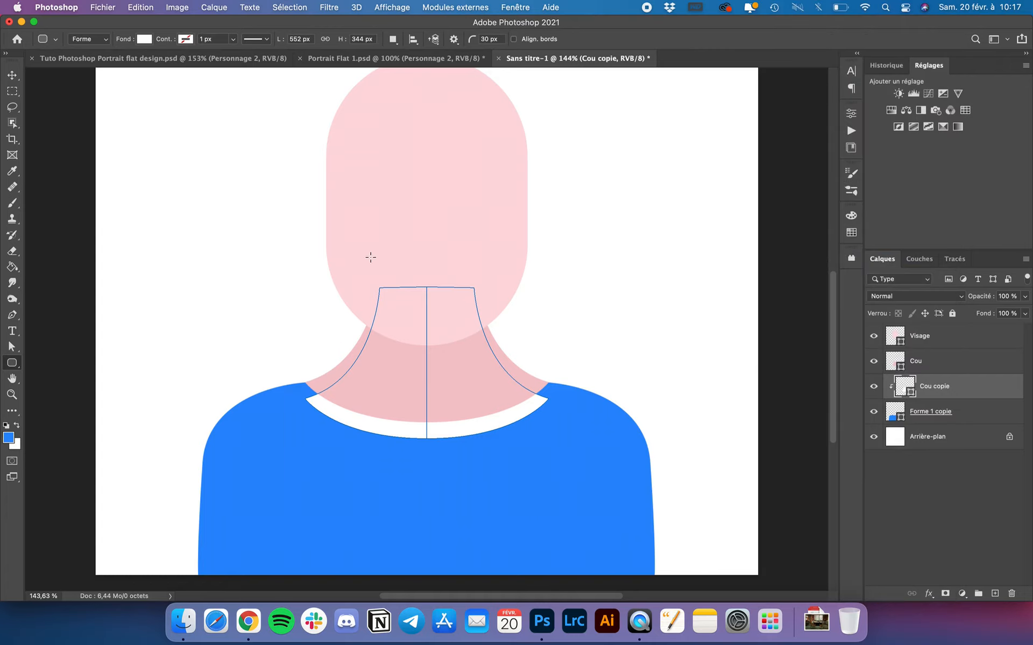
Scale the white neck copy to about 118.83% × 142.72% and move it up to form an even collar band around the neckline
key("super+t")
left_click_drag(426, 285, 441, 264)
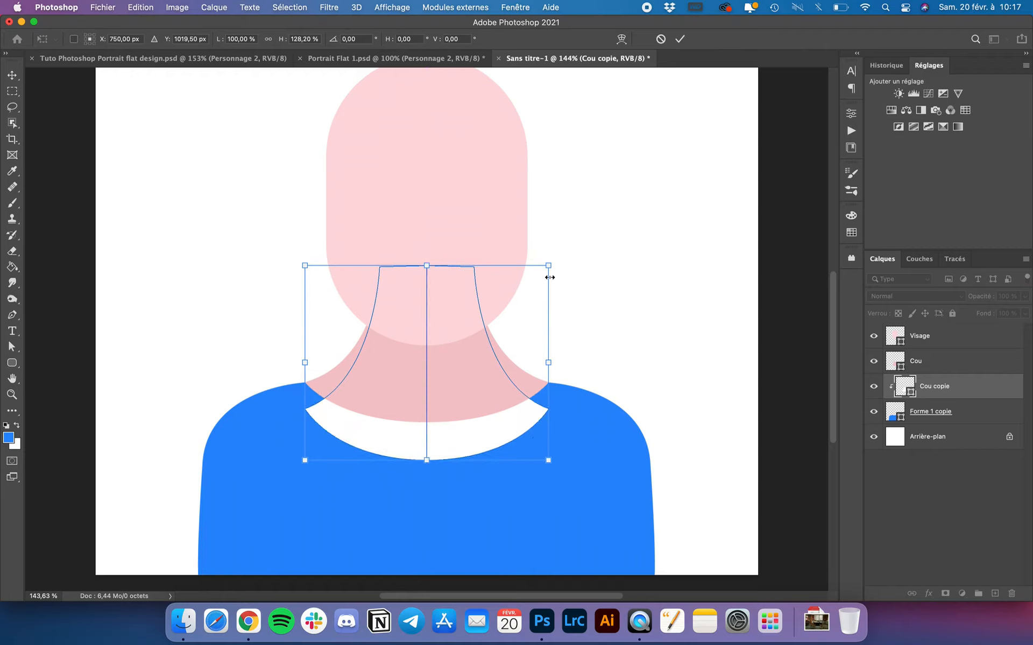
left_click_drag(548, 266, 571, 254)
left_click_drag(460, 349, 458, 317)
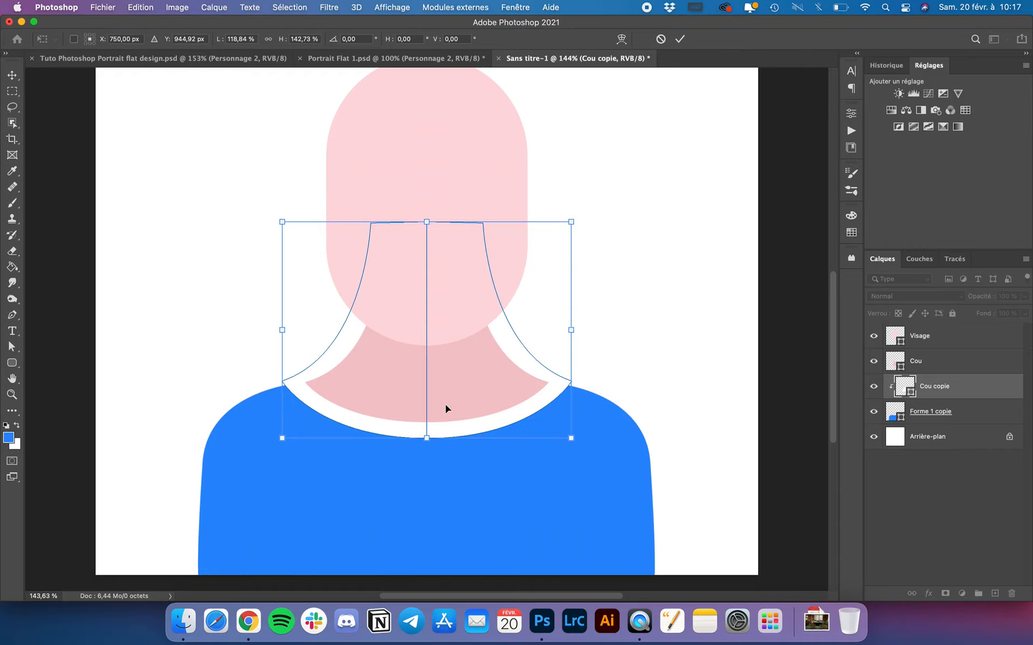
mouse_move(571, 221)
left_mouse_down()
mouse_move(572, 246)
mouse_move(579, 168)
mouse_move(551, 218)
mouse_move(563, 210)
left_mouse_up()
key("Return")
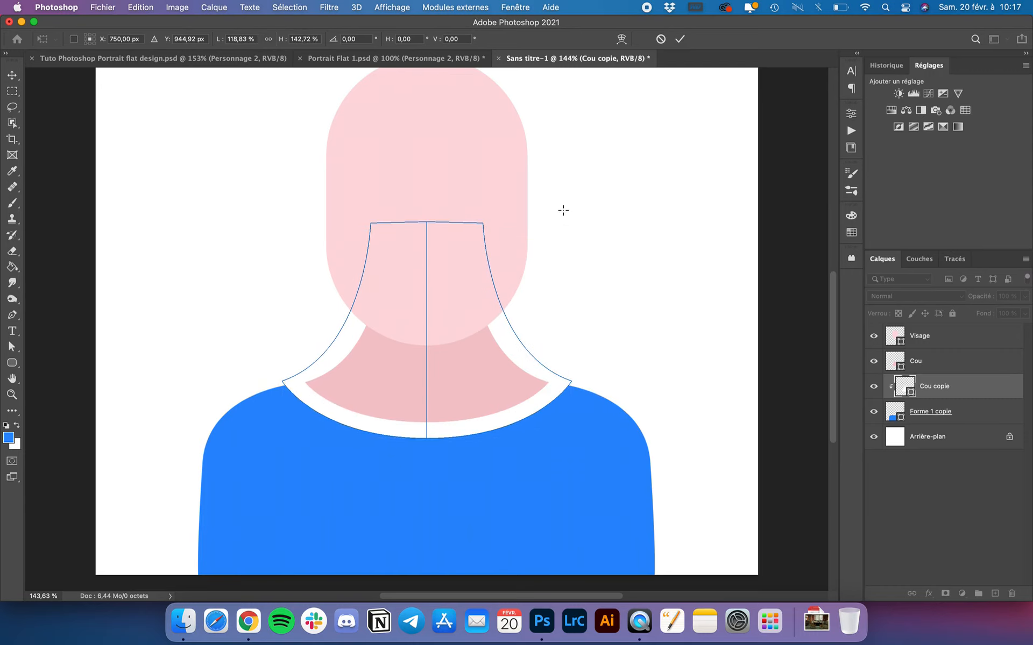
Examine the white collar on the whole portrait and delete the Cou copie layer
left_click(975, 415)
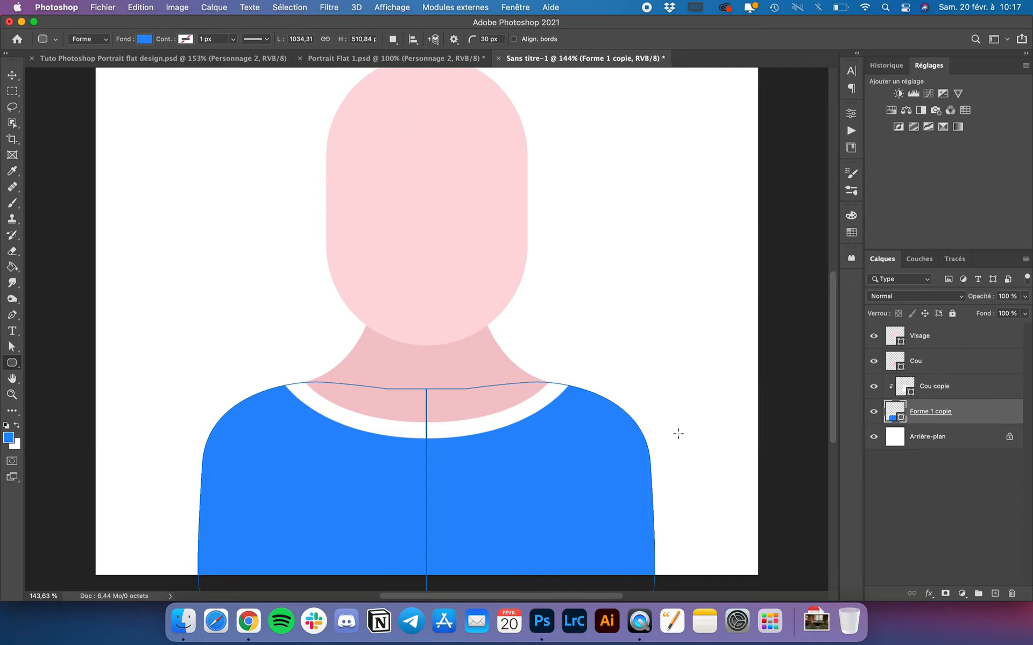
key("super+minus")
left_click(982, 389)
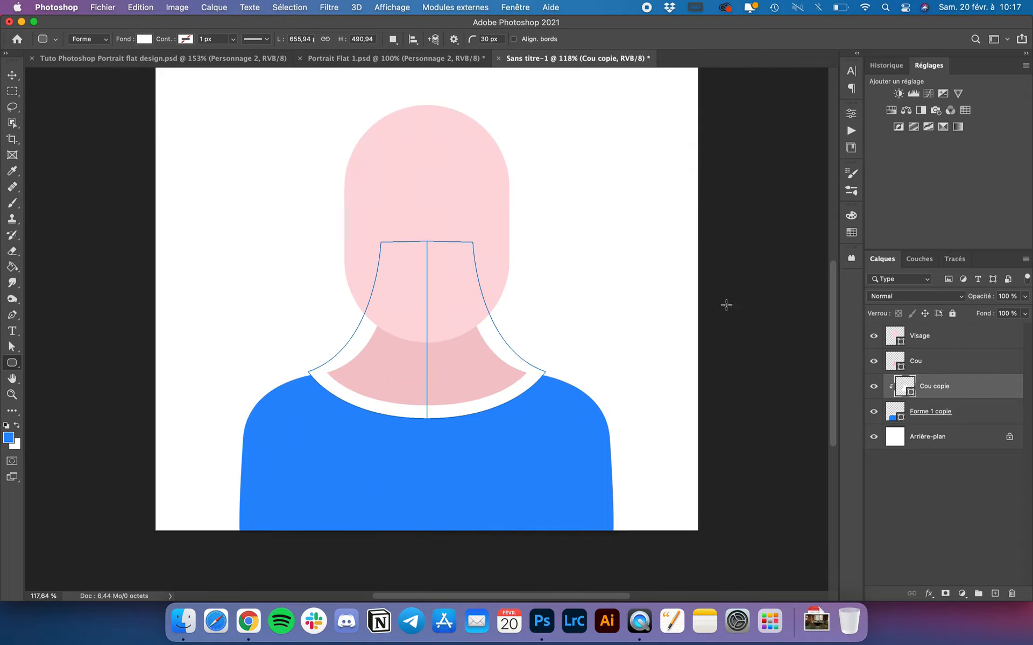
left_click(11, 75)
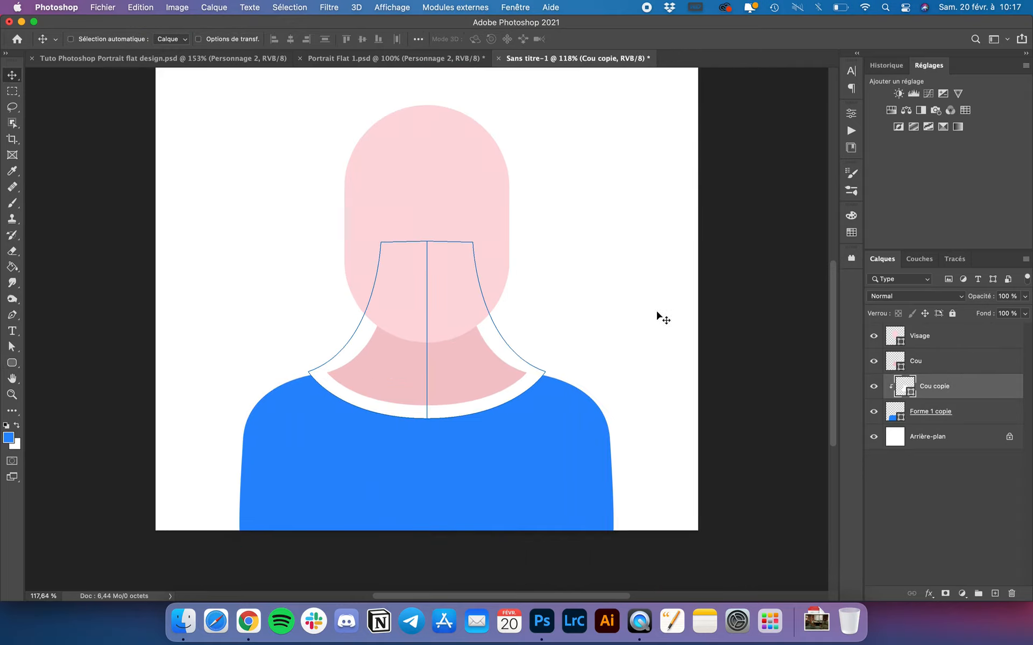
scroll(675, 322, "down", 3)
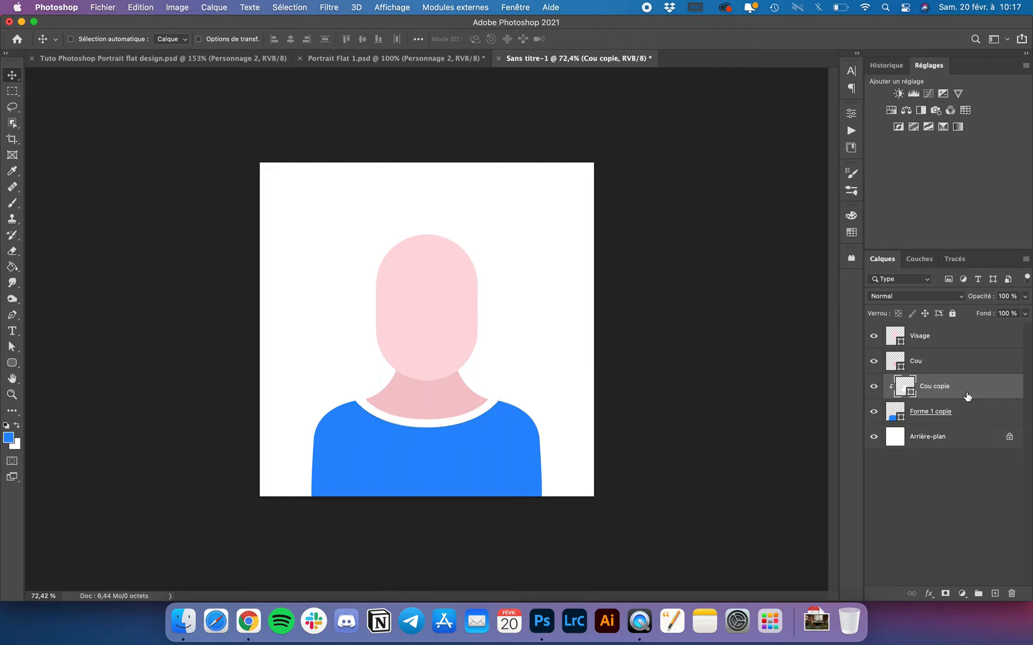
key("Delete")
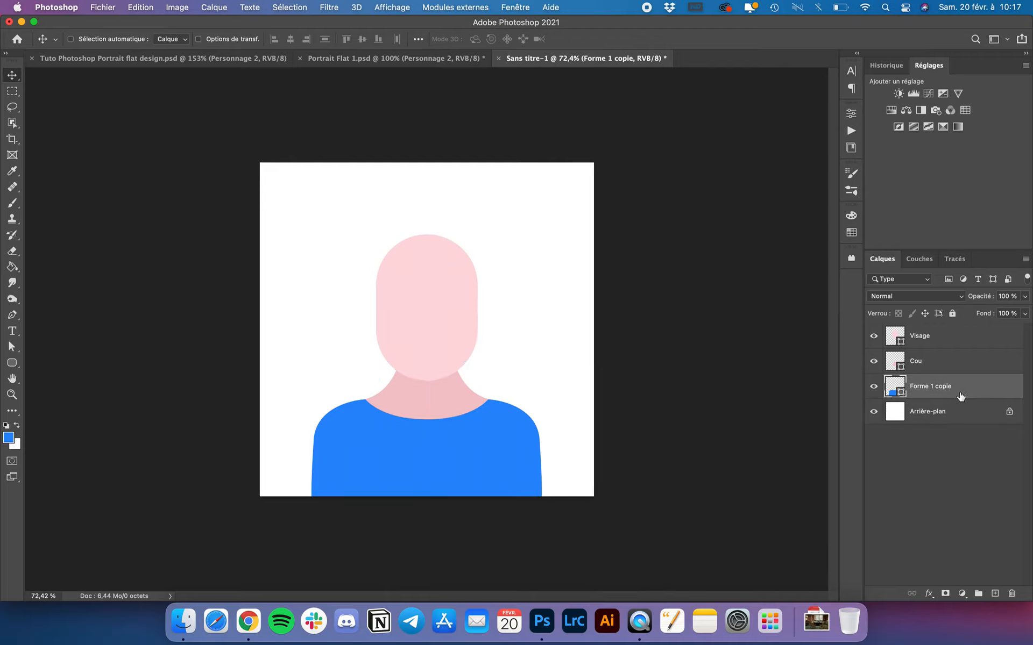
Draw a thin 1272 × 30 px rectangle across the shoulders and fill it white
key("super+0")
left_click(14, 364)
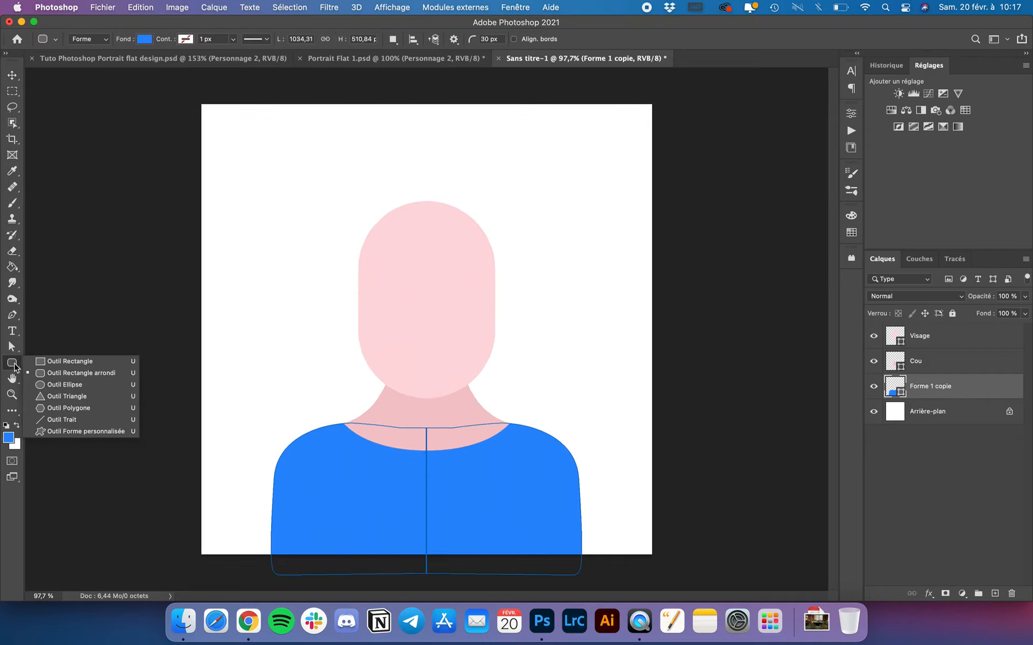
left_click(72, 362)
scroll(235, 428, "up", 3)
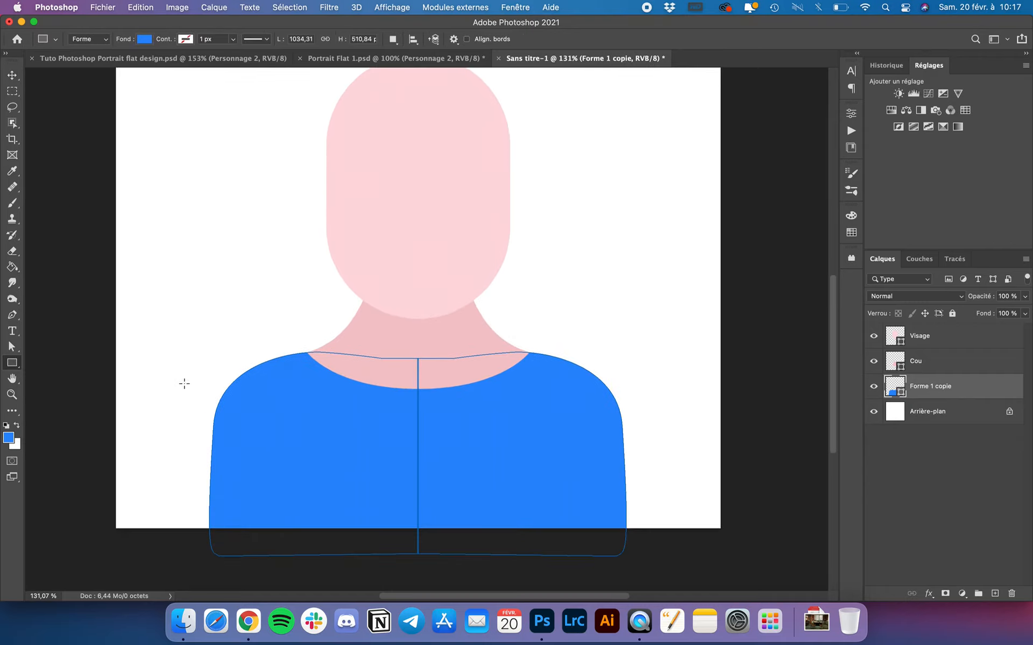
left_click_drag(169, 359, 682, 370)
left_click(143, 39)
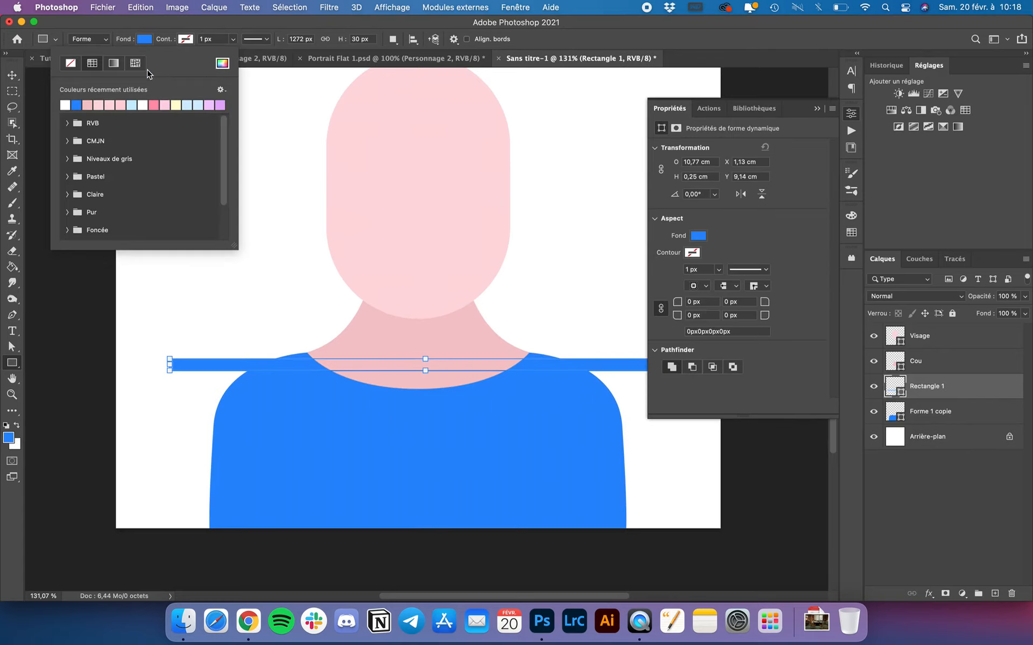
left_click(65, 106)
Move the white stripe slightly down and duplicate it five times down the torso to form a striped shirt
left_click(11, 78)
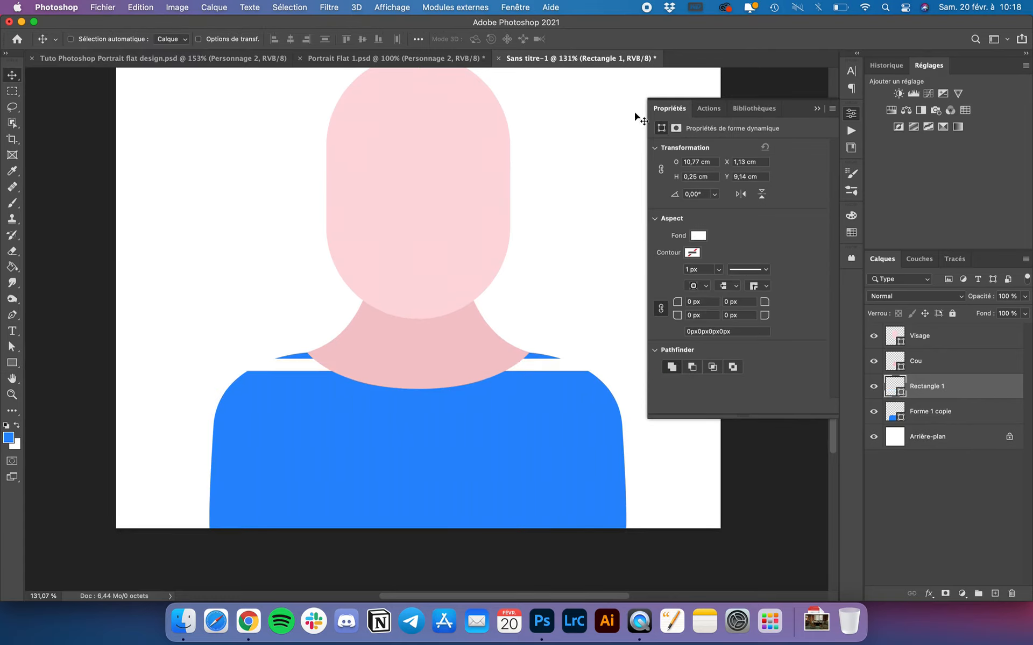
left_click(679, 112)
left_click_drag(584, 340, 614, 493)
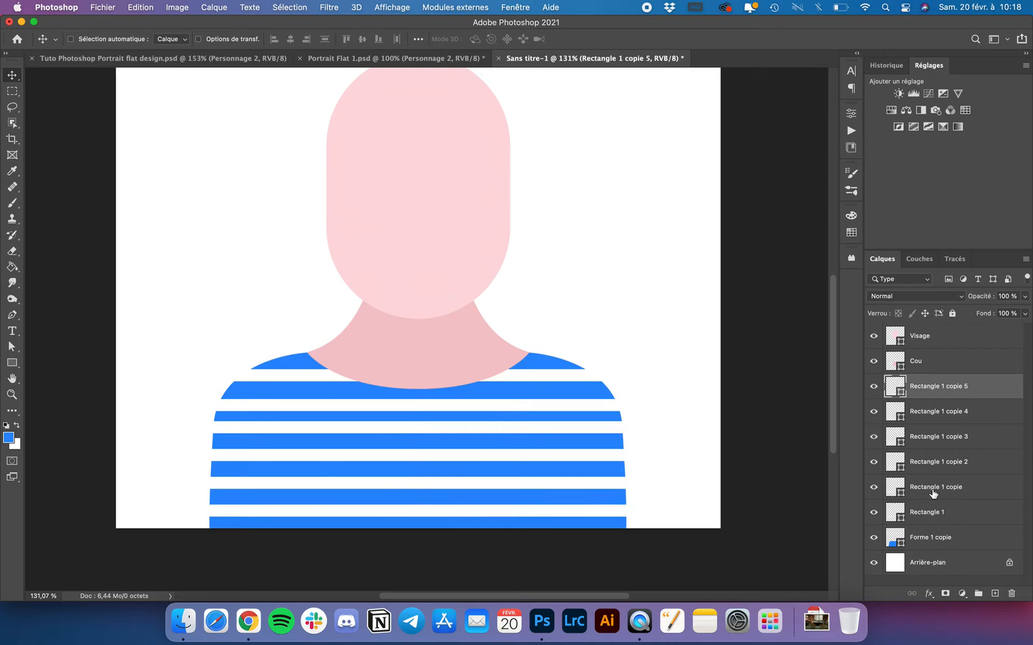
Distribute the six white stripes evenly in the vertical direction and merge them into one shape layer
left_click(929, 512, "shift")
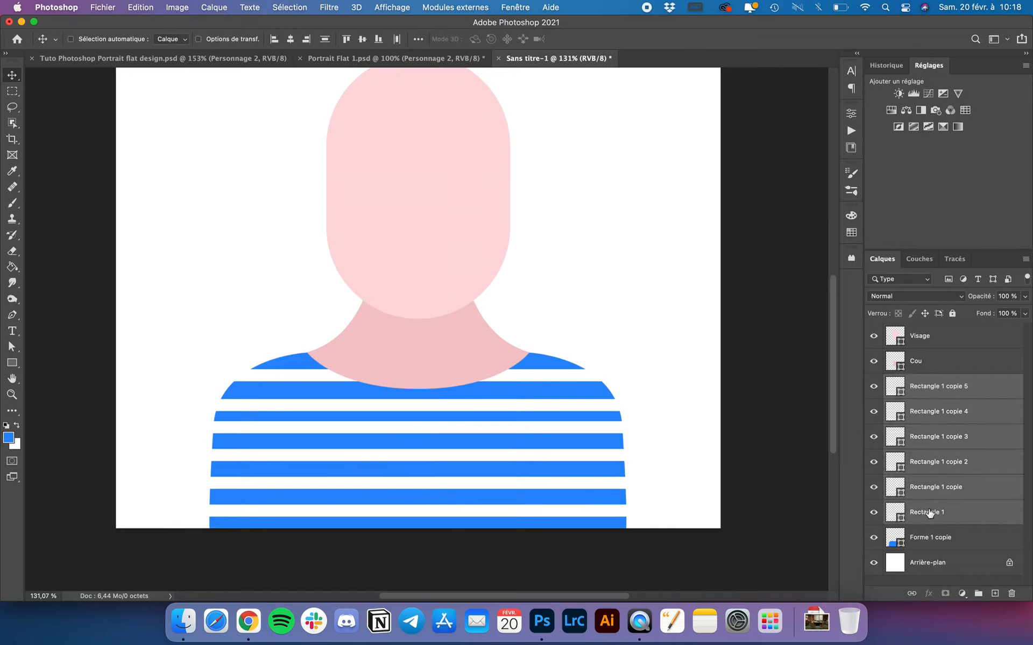
left_click(327, 43)
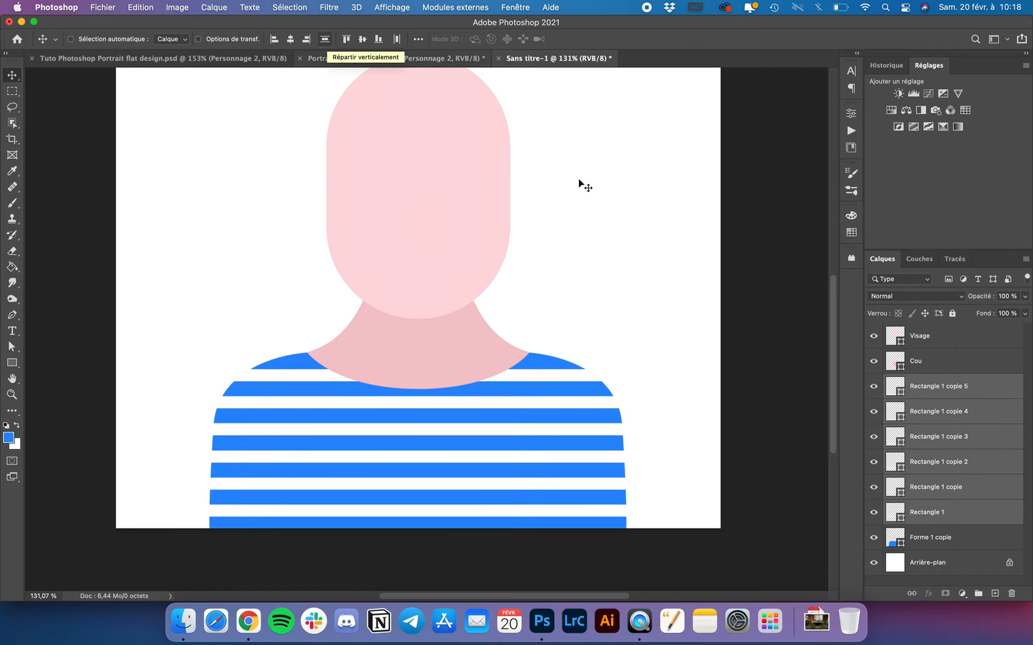
right_click(953, 391)
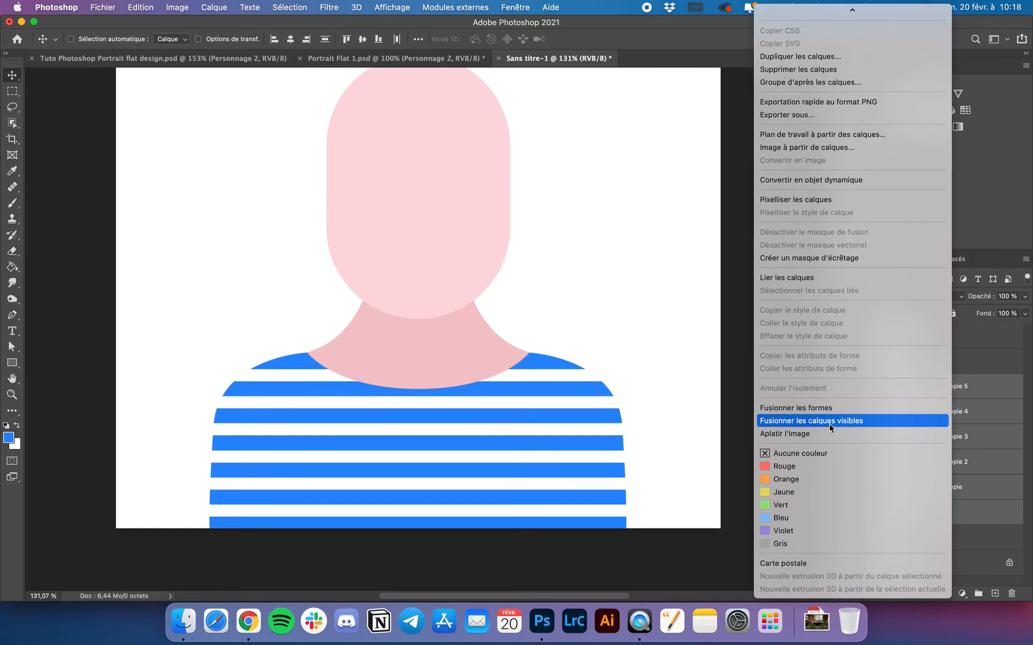
left_click(804, 410)
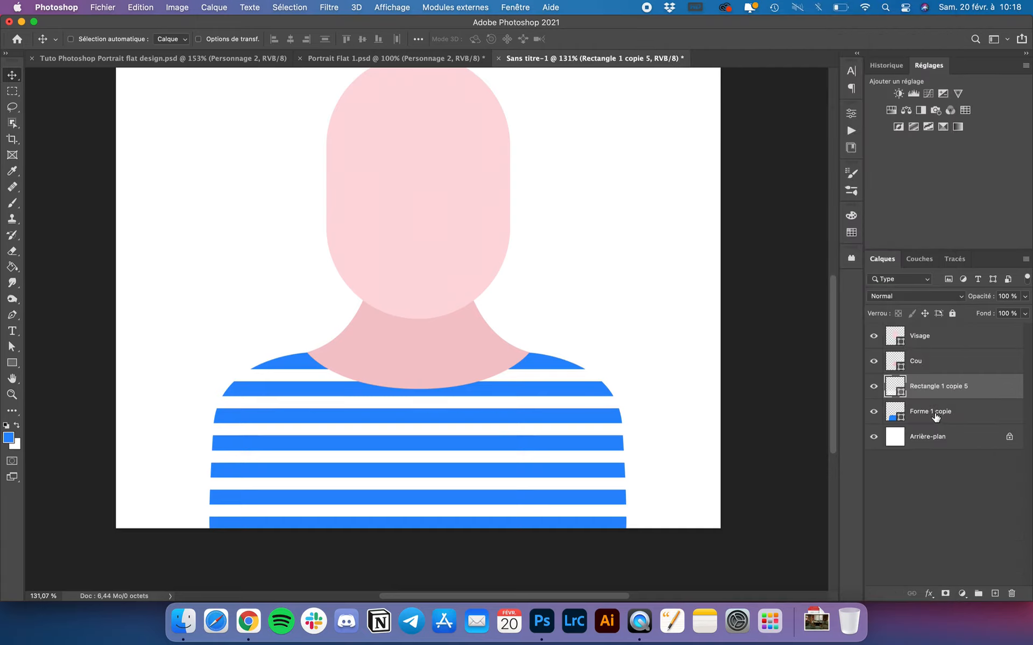
Unlock the background layer and add a light blue solid colour fill layer directly above it
left_click(950, 410)
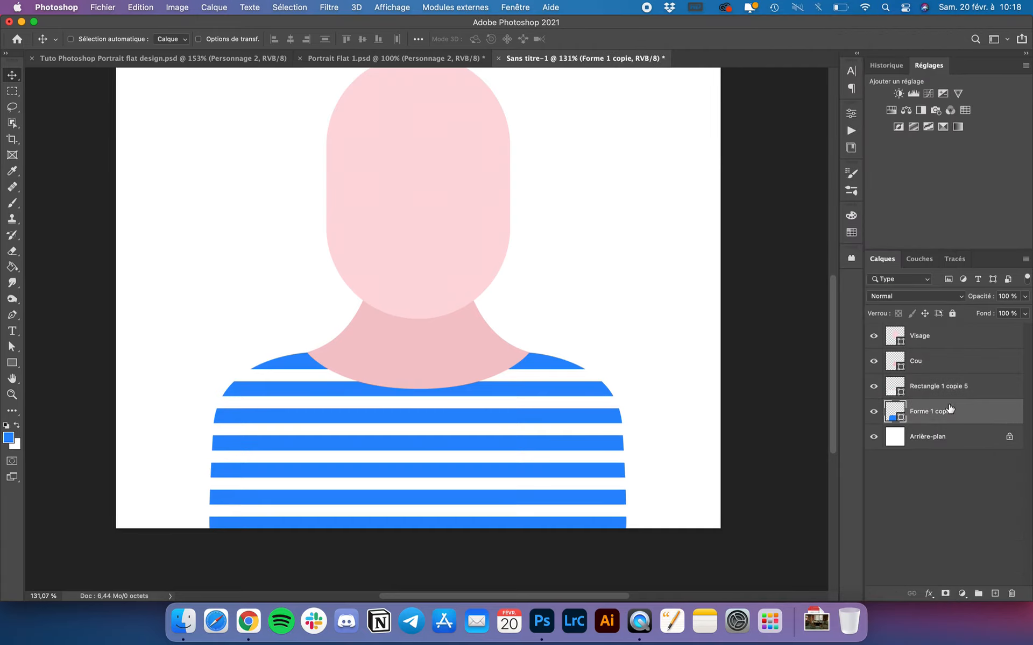
left_click(1009, 439)
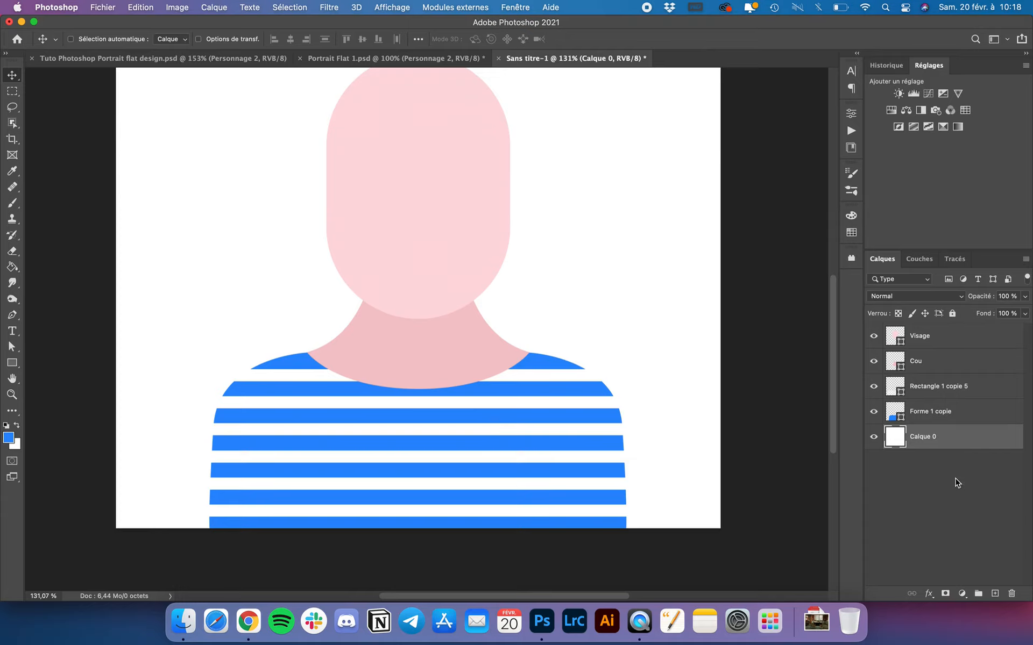
left_click(962, 593)
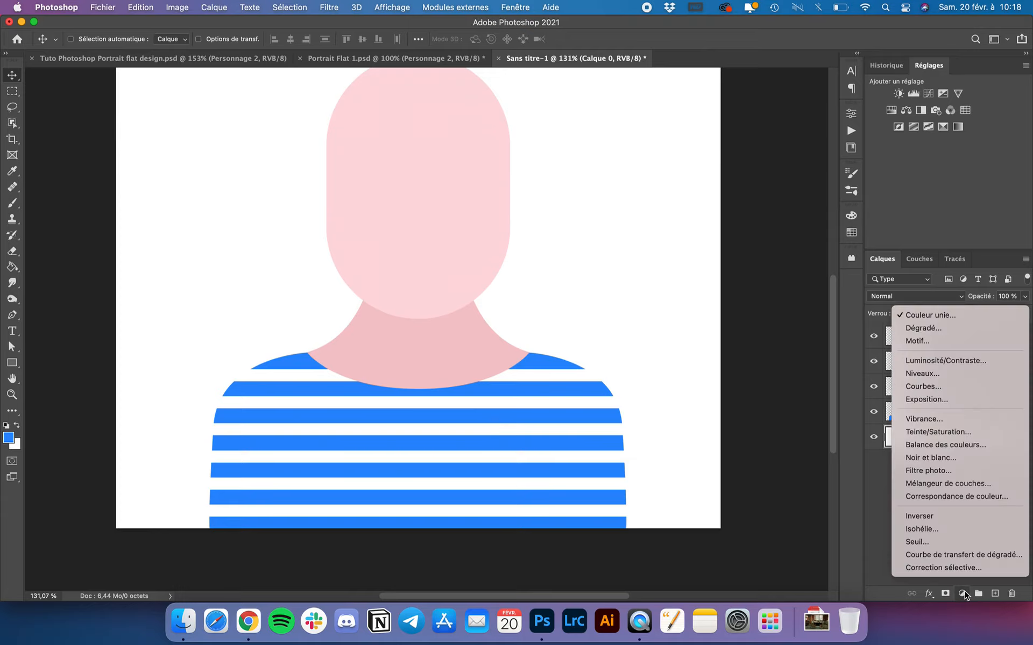
left_click(927, 318)
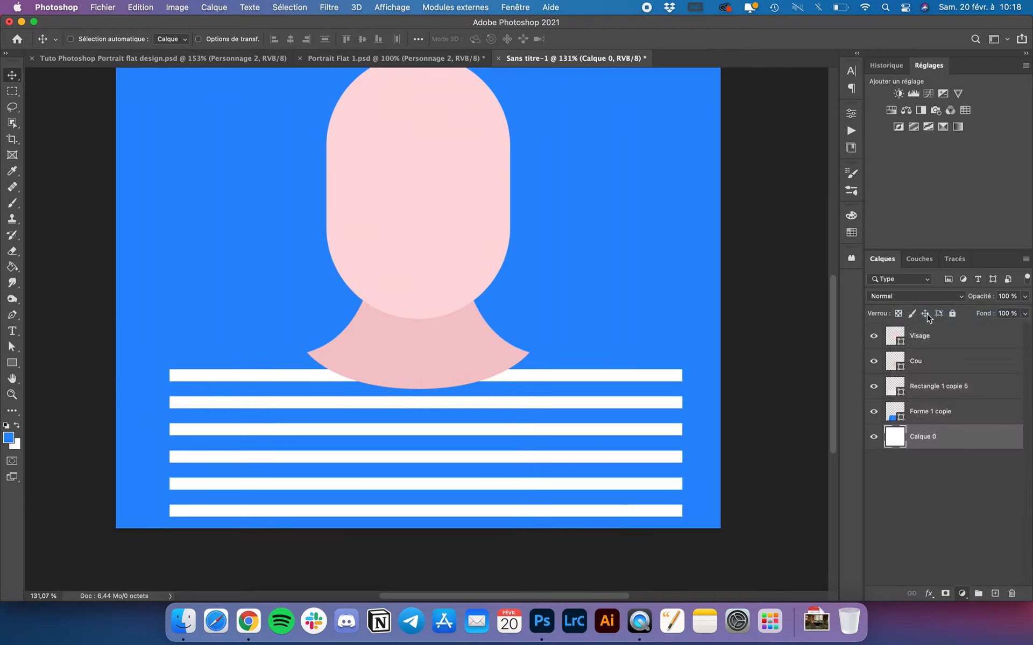
left_click_drag(746, 314, 700, 295)
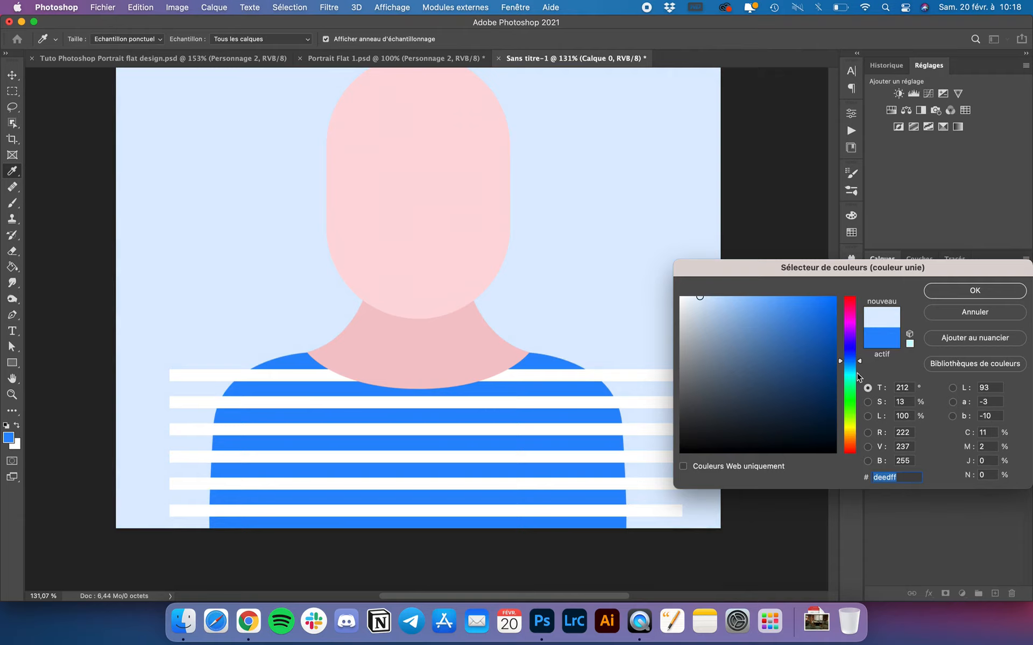
left_click_drag(856, 374, 853, 365)
left_click(961, 296)
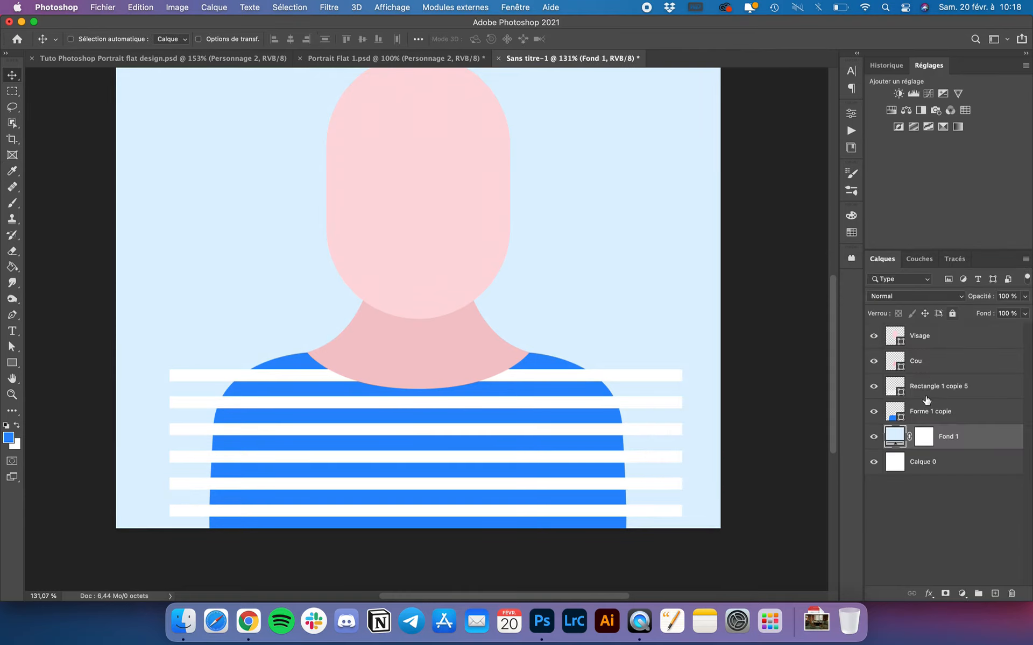
Clip the merged stripes to the Forme 1 copie torso with a clipping mask and rename the layer Bandes
left_click(937, 390)
right_click(966, 398)
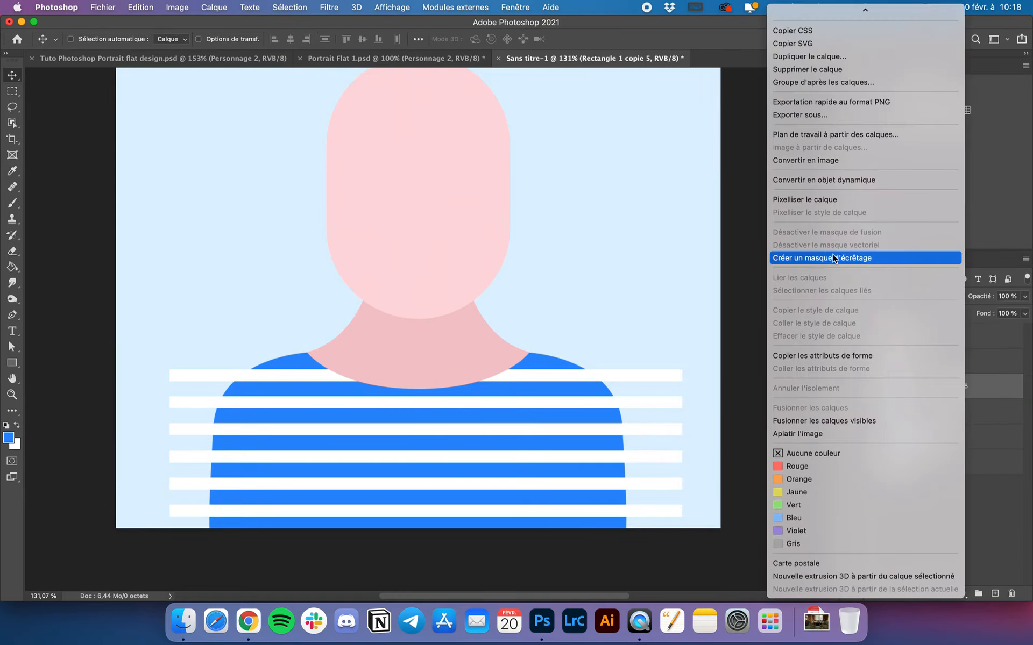
left_click(834, 258)
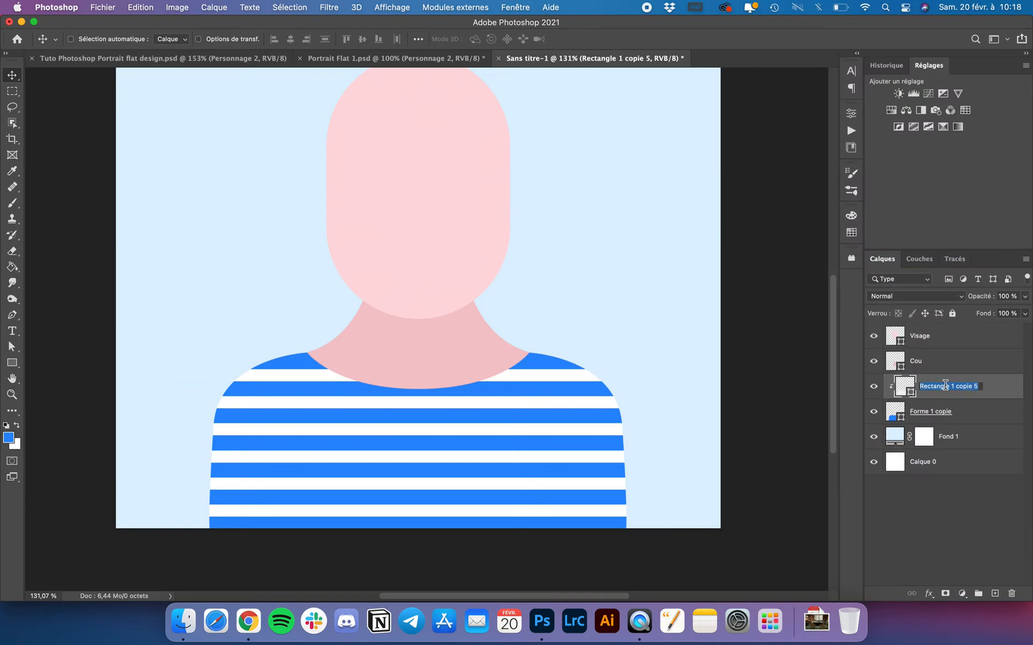
type("Bandes")
key("Return")
scroll(558, 284, "down", 2)
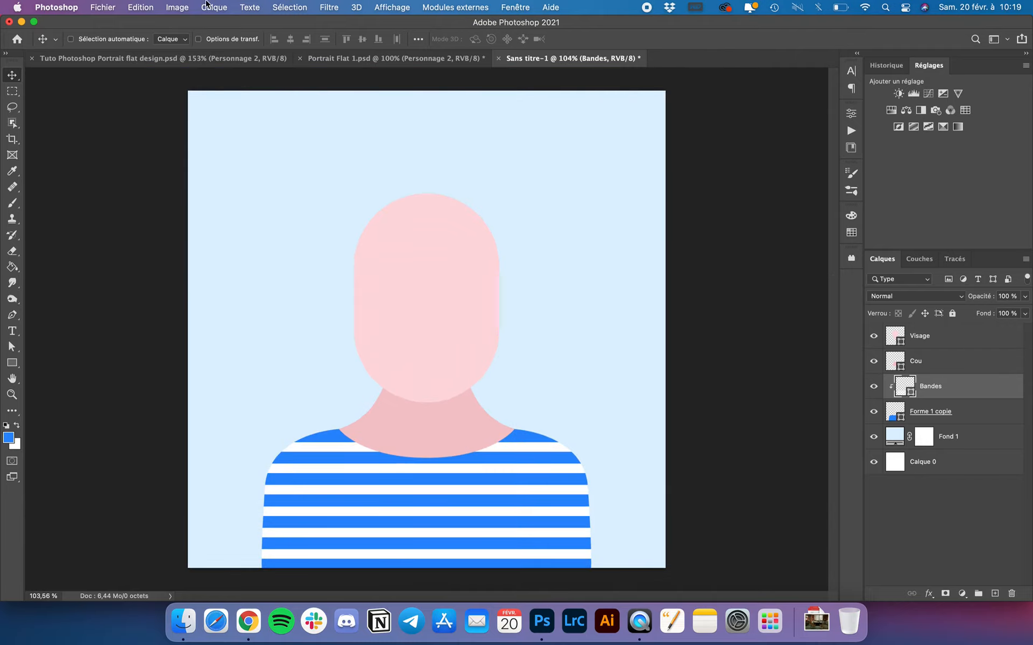
Check the hairstyle in Portrait Flat 1.psd and add an empty layer above Visage in Sans titre-1
left_click(400, 59)
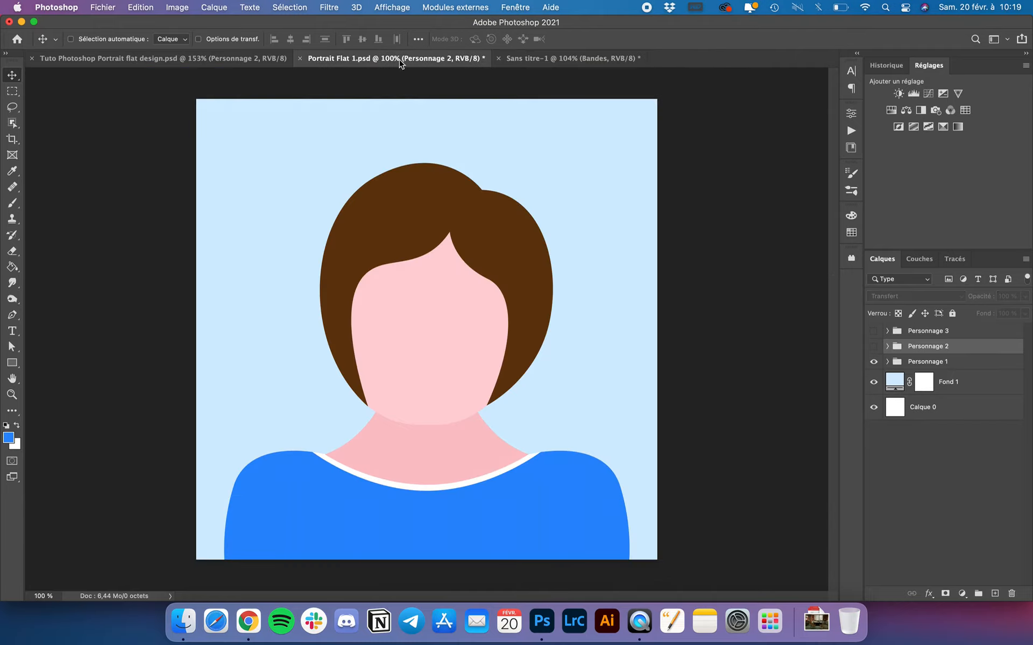
left_click(565, 58)
left_click(944, 342)
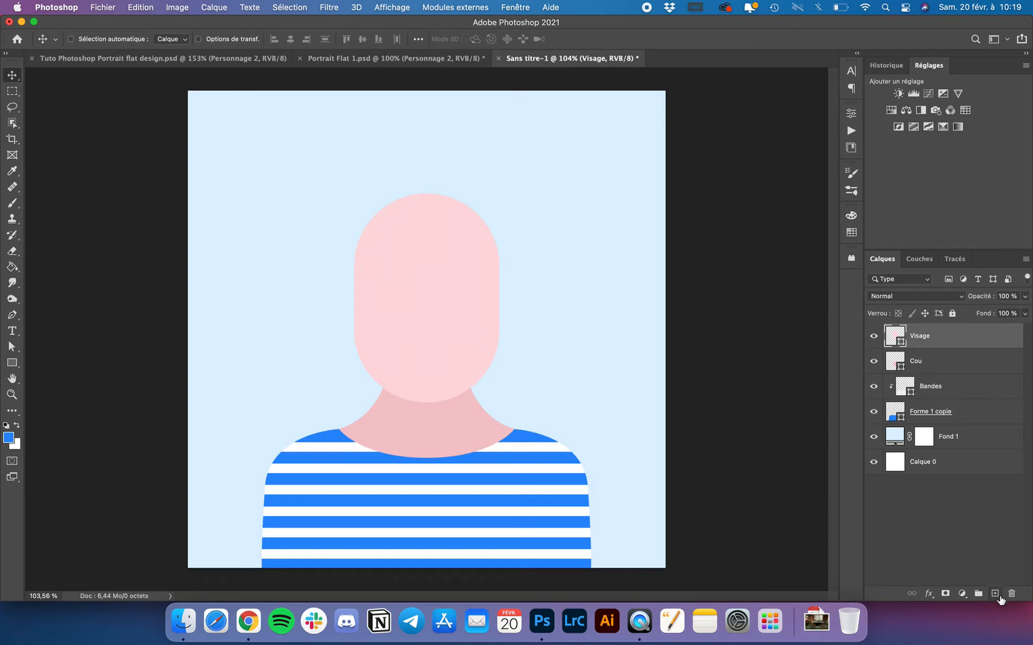
left_click(995, 594)
scroll(347, 263, "up", 2)
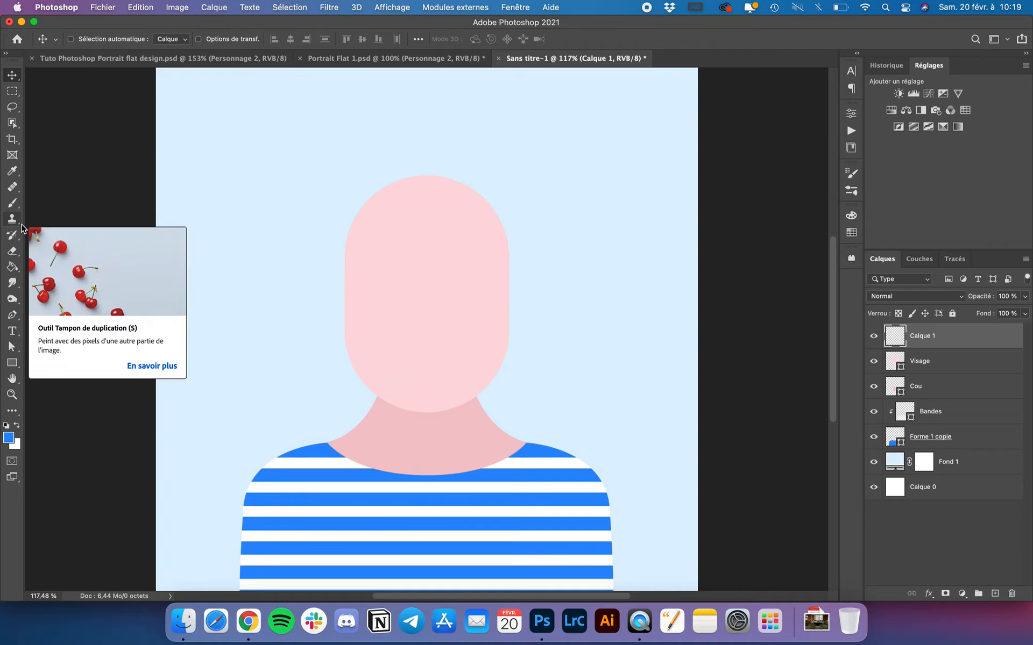
Set up a black Arrondi net brush with a size of 35 px and 100% hardness
left_click(12, 203)
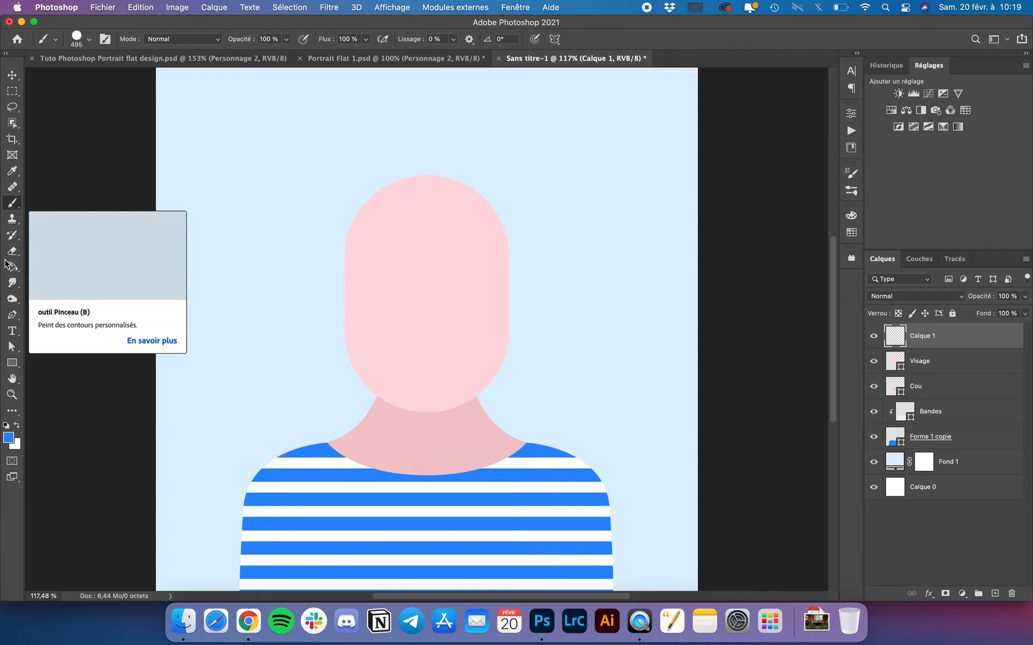
left_click(77, 39)
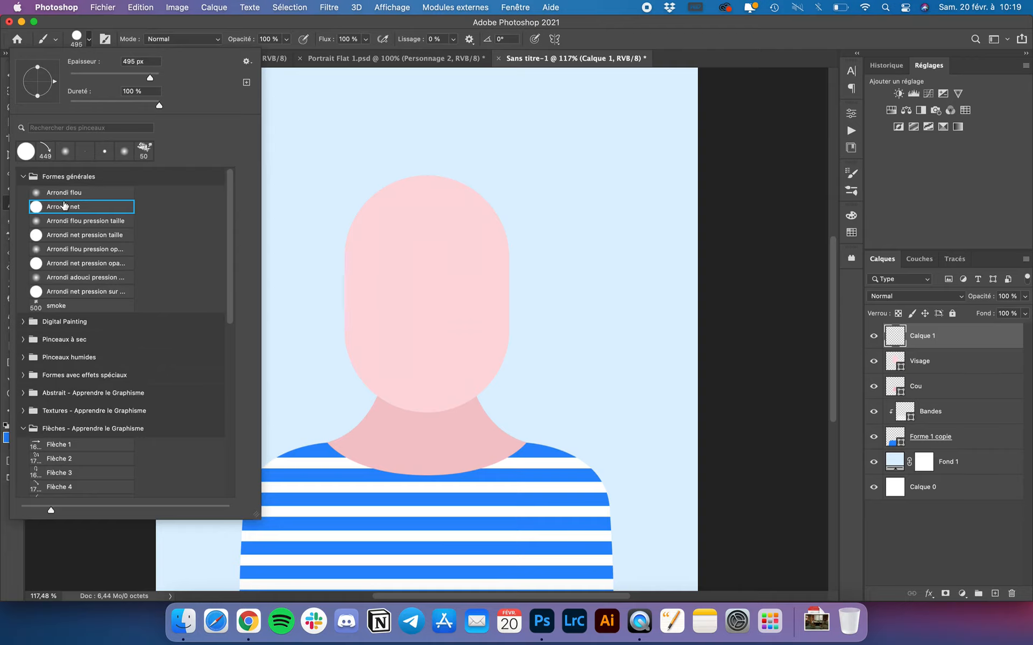
left_click(255, 26)
left_click(6, 425)
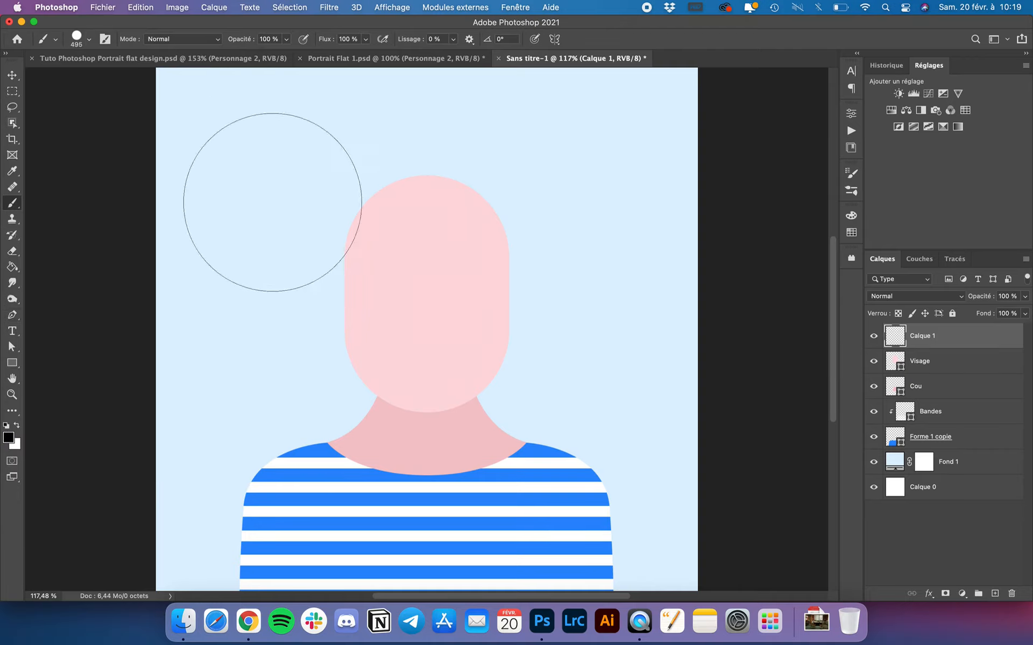
left_click(82, 42)
left_click_drag(91, 77, 85, 77)
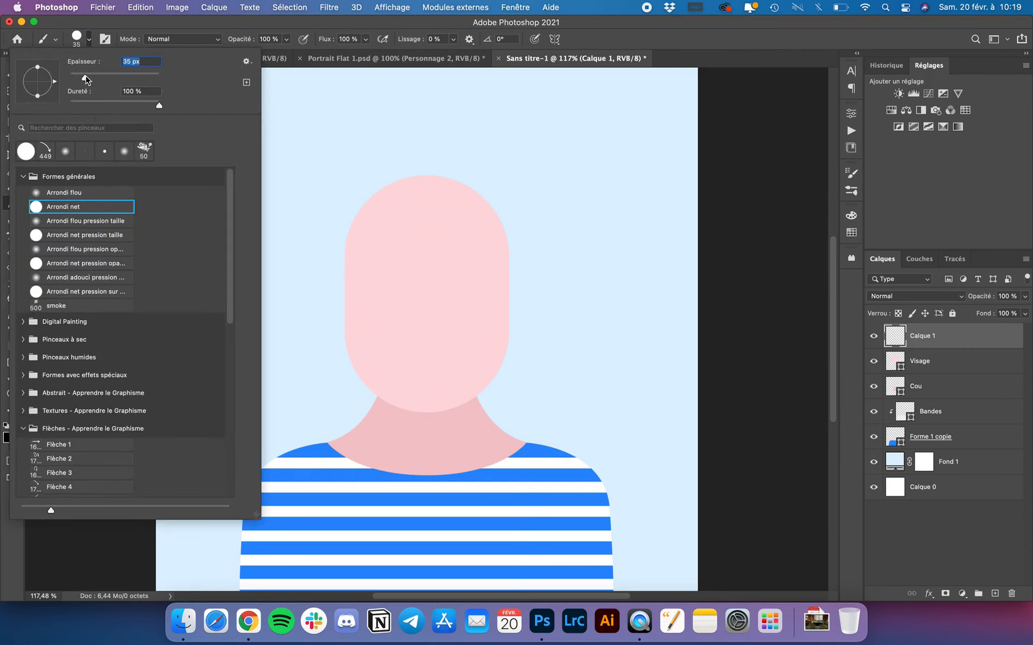
Paint a black bob haircut around the face on Calque 1, outlining it, filling it at 72 px and reshaping the crown with the Eraser and Brush
mouse_move(455, 198)
left_mouse_down()
mouse_move(360, 276)
mouse_move(359, 340)
mouse_move(381, 374)
mouse_move(364, 376)
mouse_move(330, 333)
mouse_move(321, 280)
mouse_move(342, 211)
mouse_move(363, 188)
mouse_move(393, 172)
mouse_move(472, 173)
mouse_move(520, 207)
mouse_move(531, 240)
mouse_move(526, 318)
mouse_move(517, 349)
mouse_move(484, 376)
mouse_move(510, 316)
mouse_move(502, 280)
mouse_move(489, 253)
mouse_move(444, 219)
mouse_move(483, 237)
mouse_move(507, 270)
mouse_move(514, 345)
mouse_move(467, 209)
mouse_move(501, 249)
mouse_move(512, 293)
mouse_move(524, 267)
left_mouse_up()
mouse_move(521, 312)
left_mouse_down()
mouse_move(508, 215)
mouse_move(484, 193)
mouse_move(441, 187)
mouse_move(484, 214)
mouse_move(497, 239)
mouse_move(390, 181)
mouse_move(443, 175)
mouse_move(483, 201)
left_mouse_up()
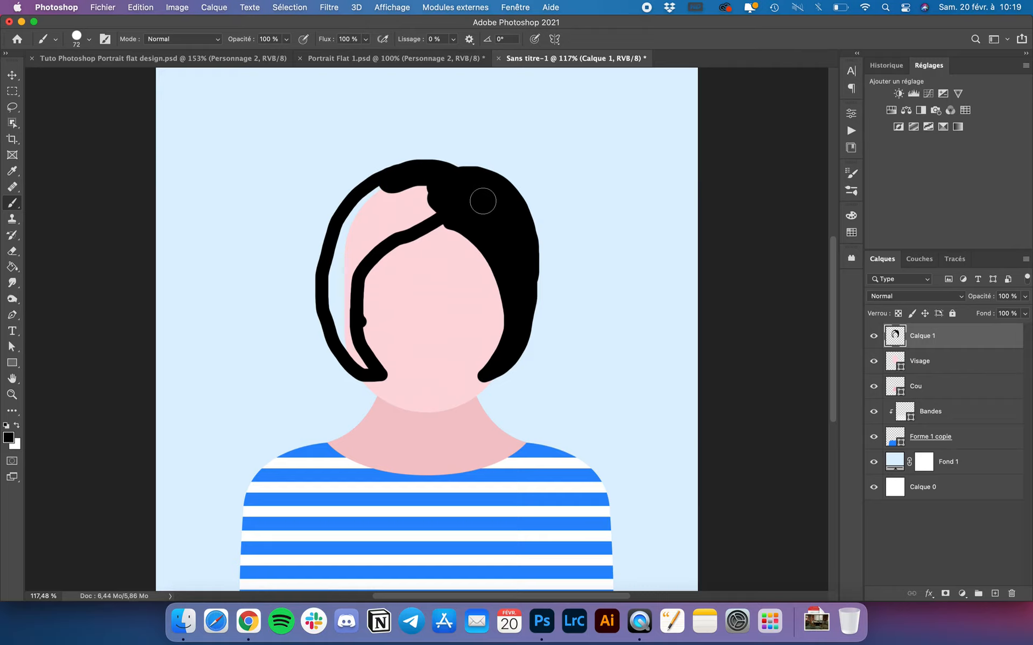
key("e")
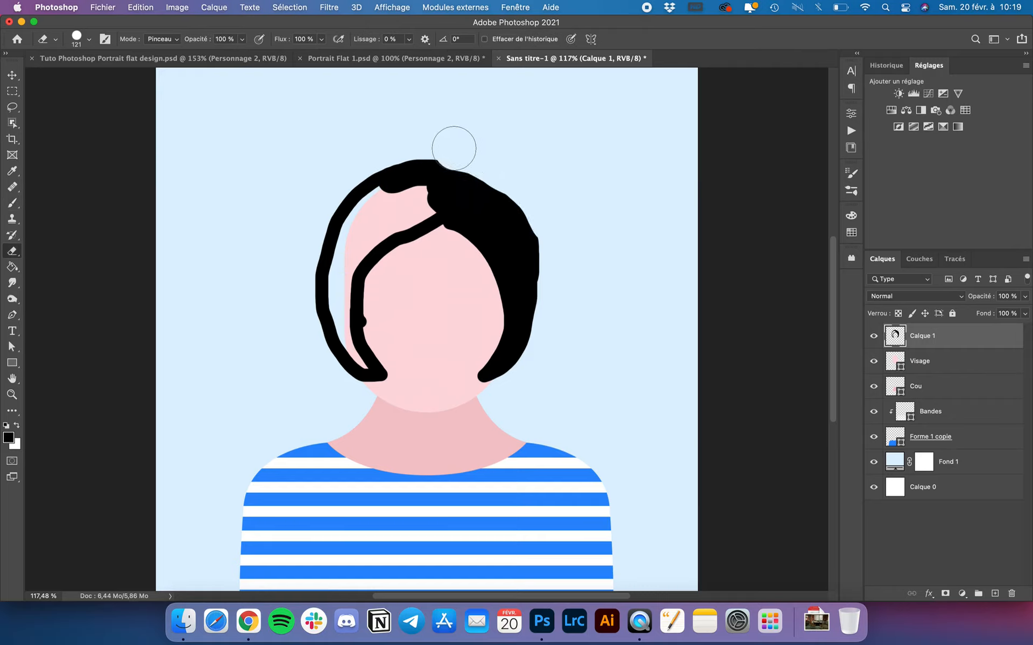
key("b")
mouse_move(422, 161)
left_mouse_down()
mouse_move(483, 198)
mouse_move(450, 175)
mouse_move(422, 170)
mouse_move(391, 189)
left_mouse_up()
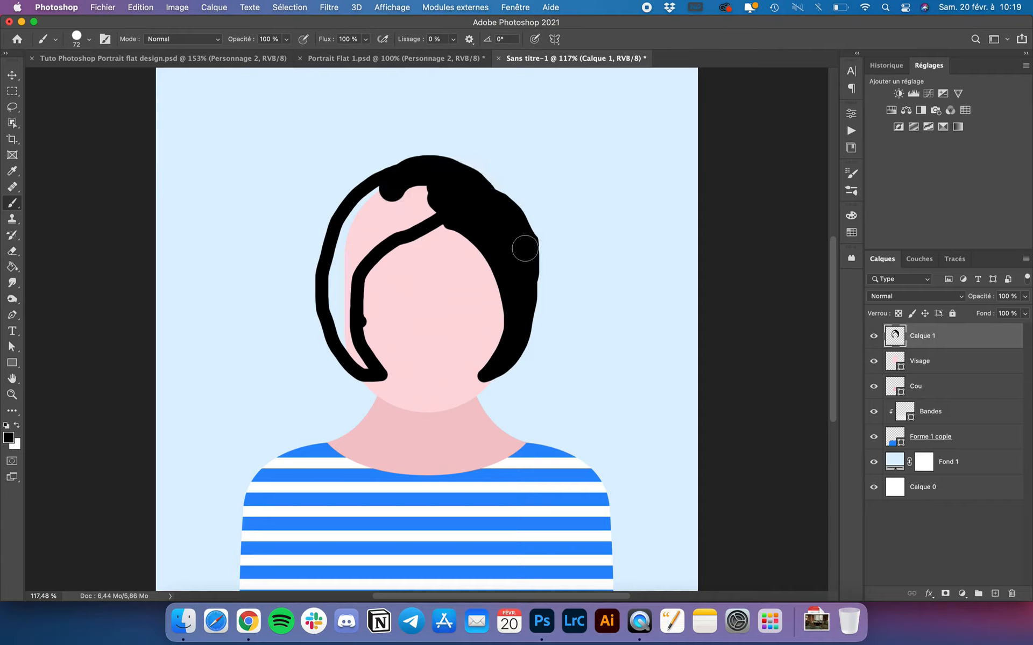
mouse_move(525, 248)
left_mouse_down()
mouse_move(502, 209)
mouse_move(440, 203)
mouse_move(393, 217)
mouse_move(427, 181)
mouse_move(362, 220)
mouse_move(381, 230)
mouse_move(407, 218)
mouse_move(358, 232)
mouse_move(350, 225)
mouse_move(347, 275)
mouse_move(365, 242)
mouse_move(338, 281)
mouse_move(365, 352)
mouse_move(336, 323)
mouse_move(382, 308)
mouse_move(383, 289)
mouse_move(381, 334)
mouse_move(415, 364)
left_mouse_up()
key("e")
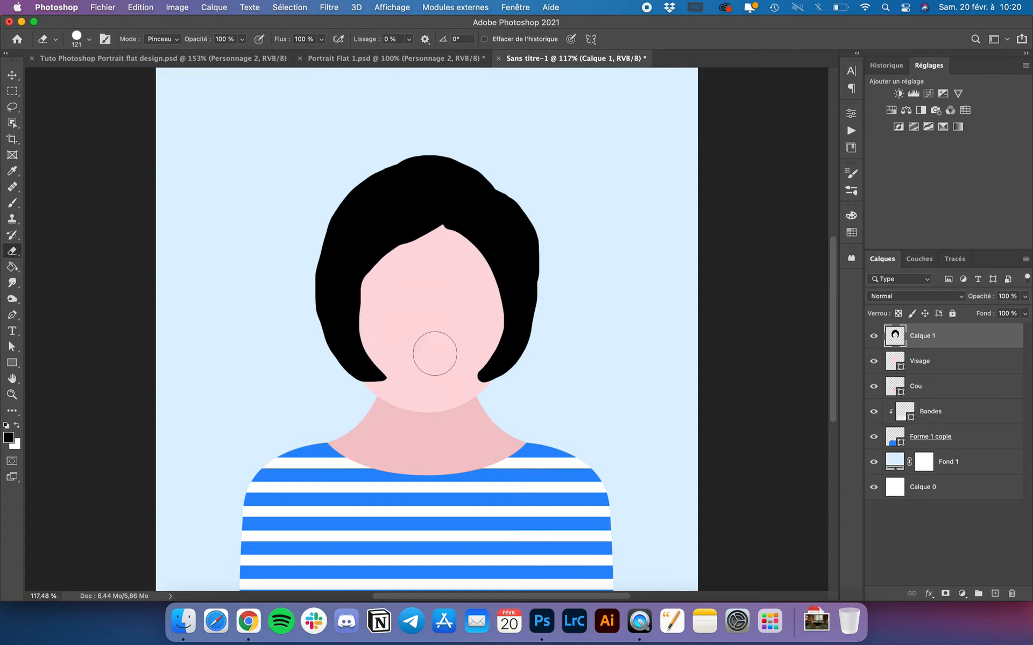
Lower the opacity of the Calque 1 hair sketch to 36%
left_click(12, 75)
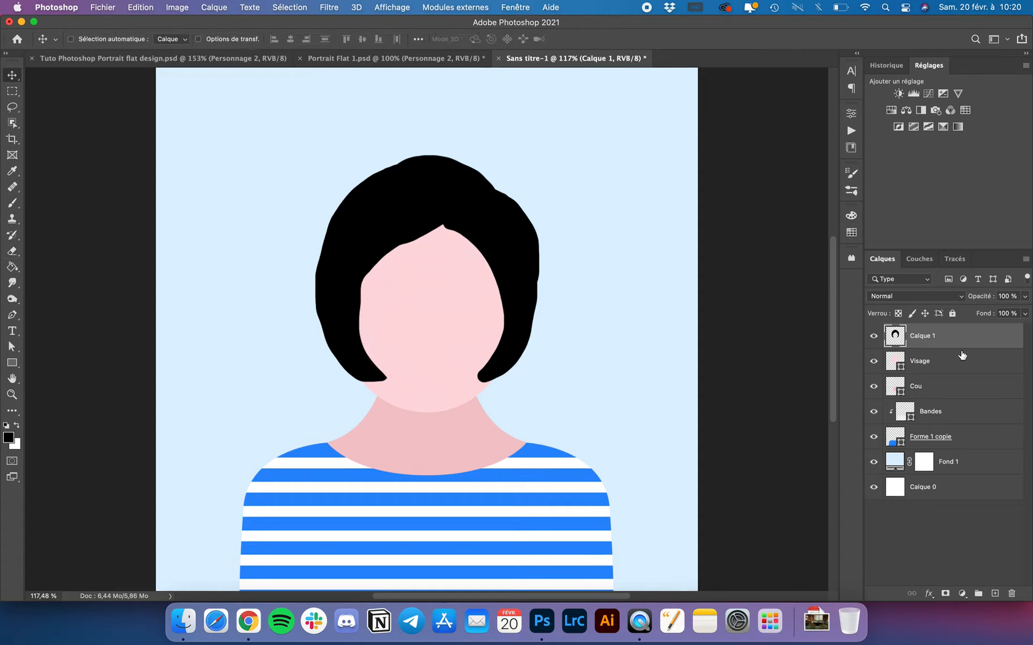
left_click(1025, 297)
left_click(988, 312)
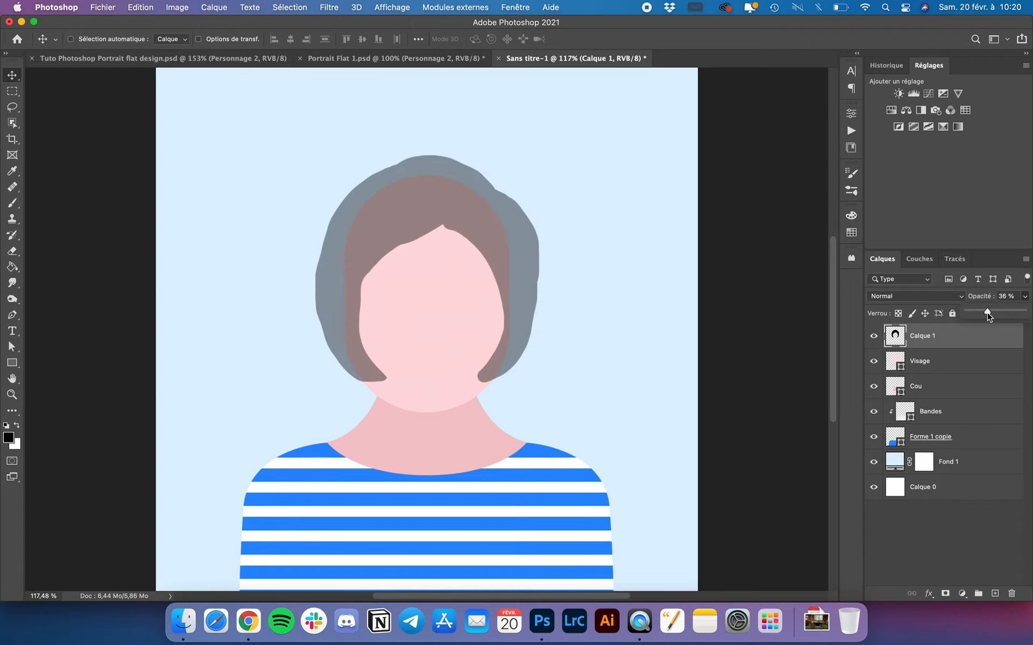
Start a Pen shape with an anchor at the notch on top of the hair sketch and set its layer opacity to 51%
left_click(12, 317)
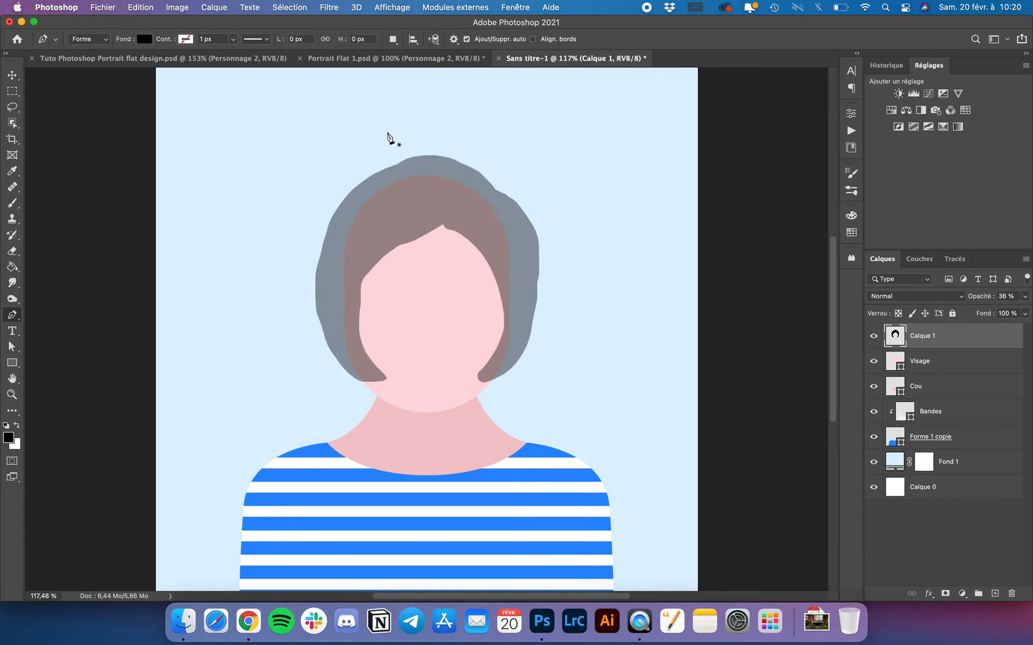
scroll(388, 133, "up", 4)
scroll(495, 155, "up", 4)
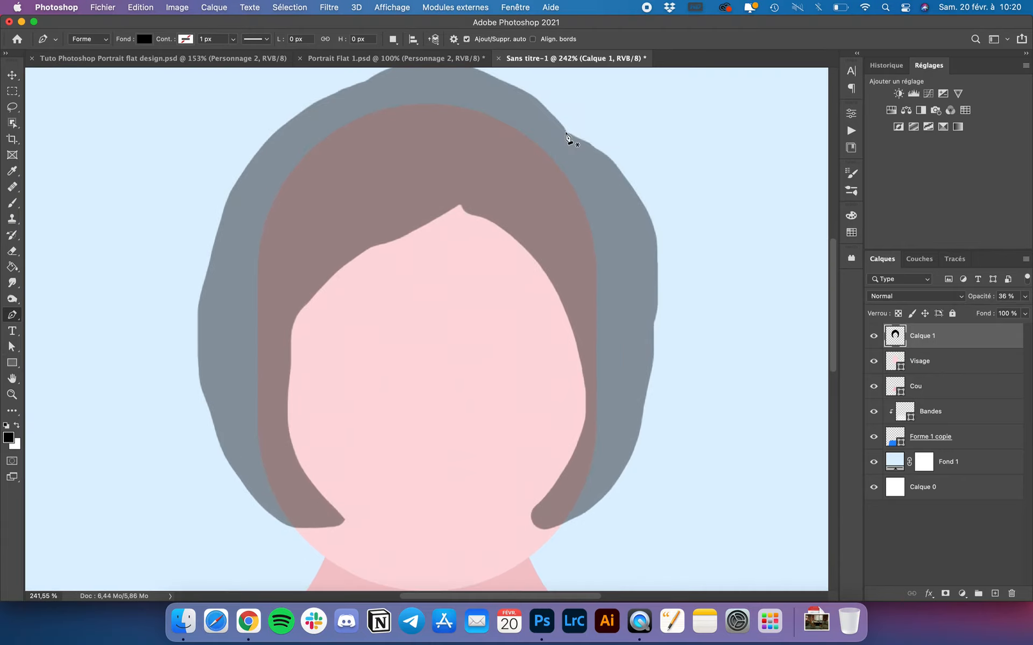
left_click(566, 134)
scroll(566, 135, "up", 5)
scroll(565, 135, "left", 3)
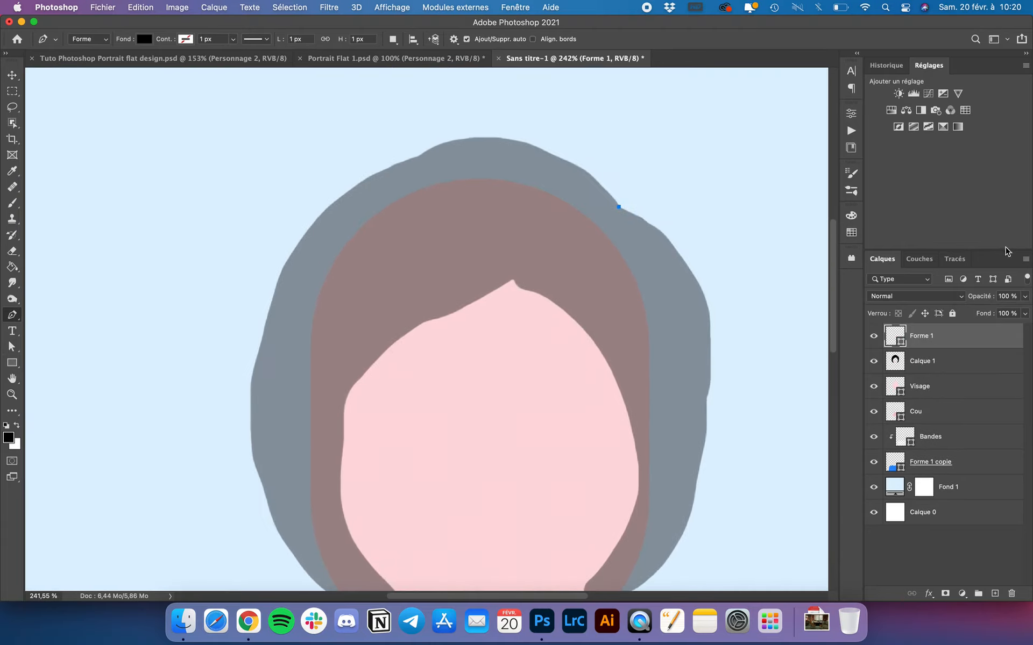
left_click(1025, 298)
left_click(997, 313)
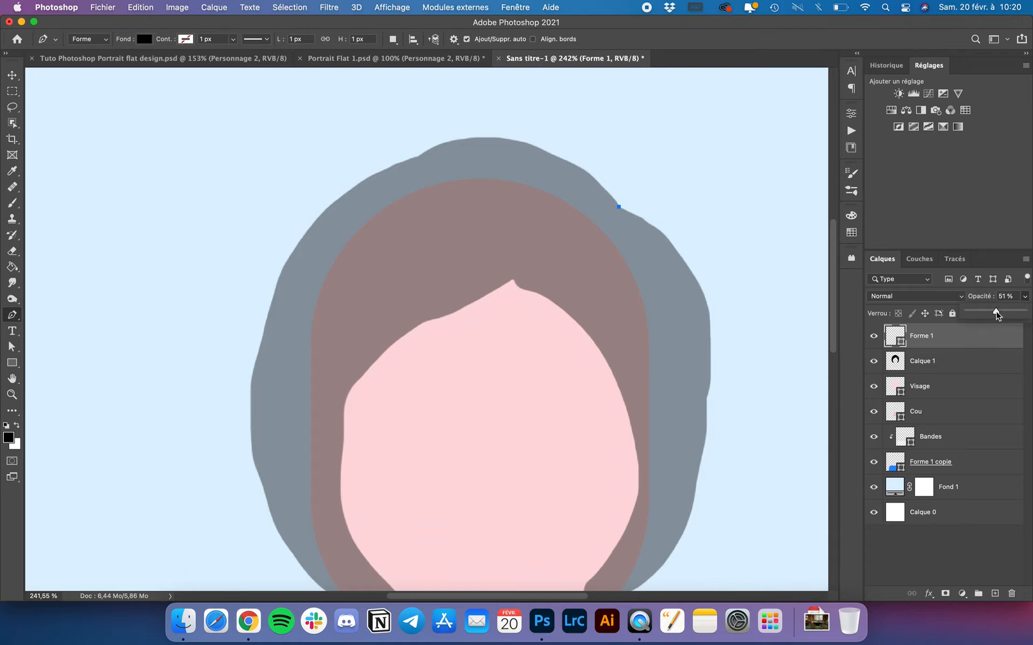
Continue the Pen shape along the crown, down the left outer edge and up the inner hairline to the fringe parting
scroll(376, 180, "down", 5)
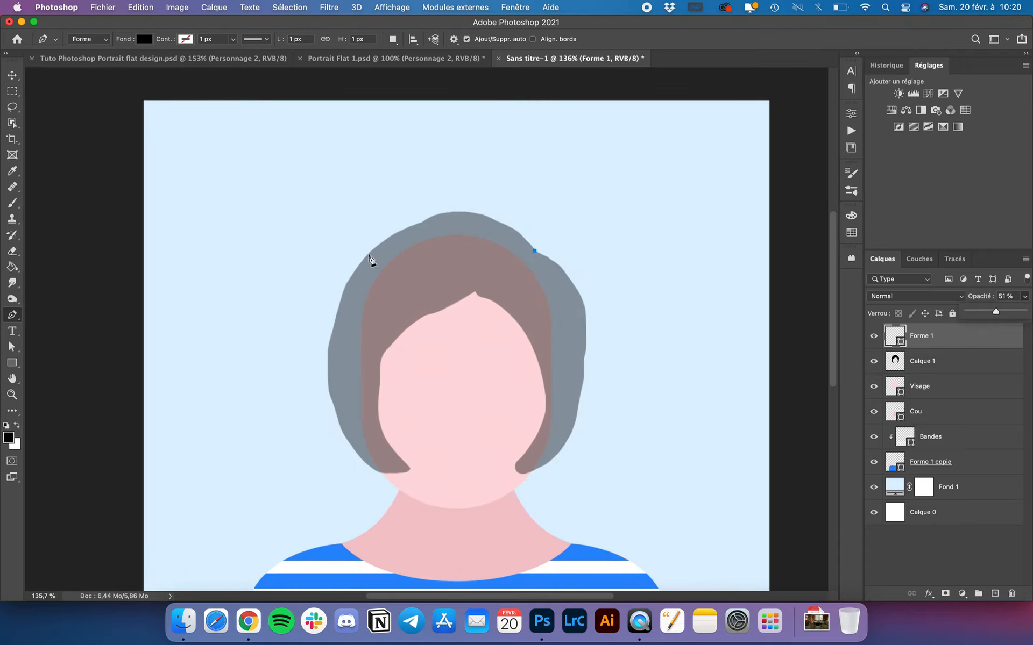
left_click_drag(367, 254, 262, 341)
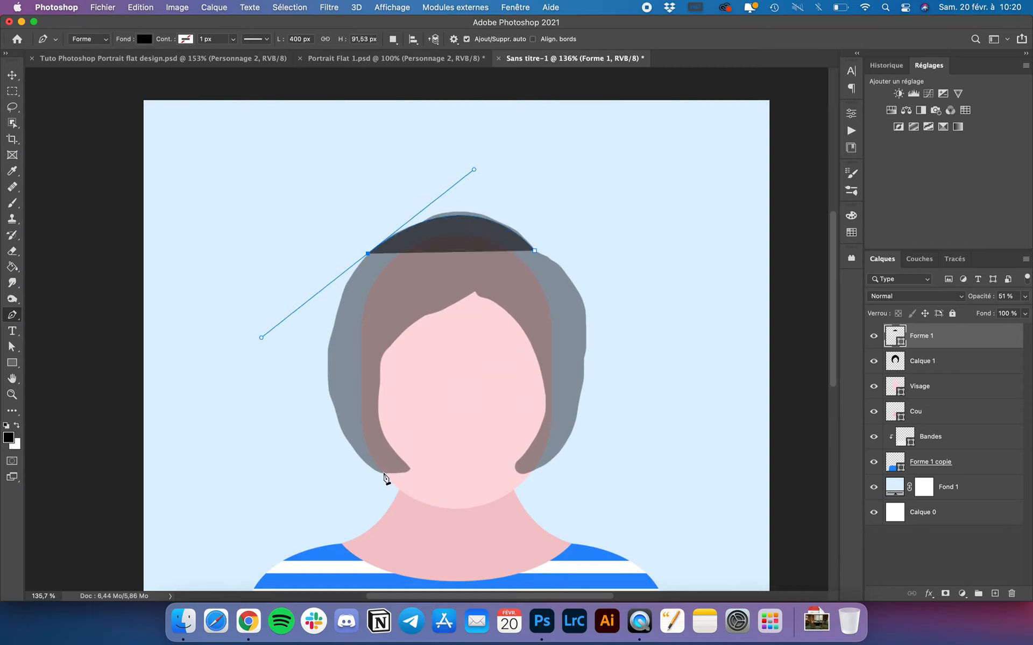
left_click_drag(387, 475, 425, 485)
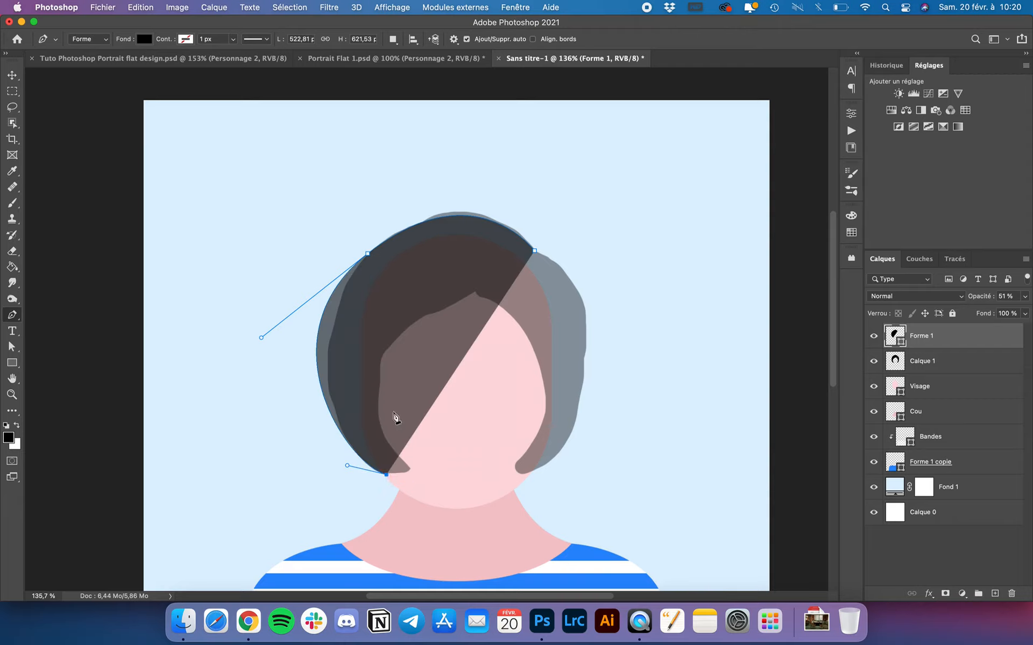
left_click(393, 342)
left_click_drag(434, 310, 494, 267)
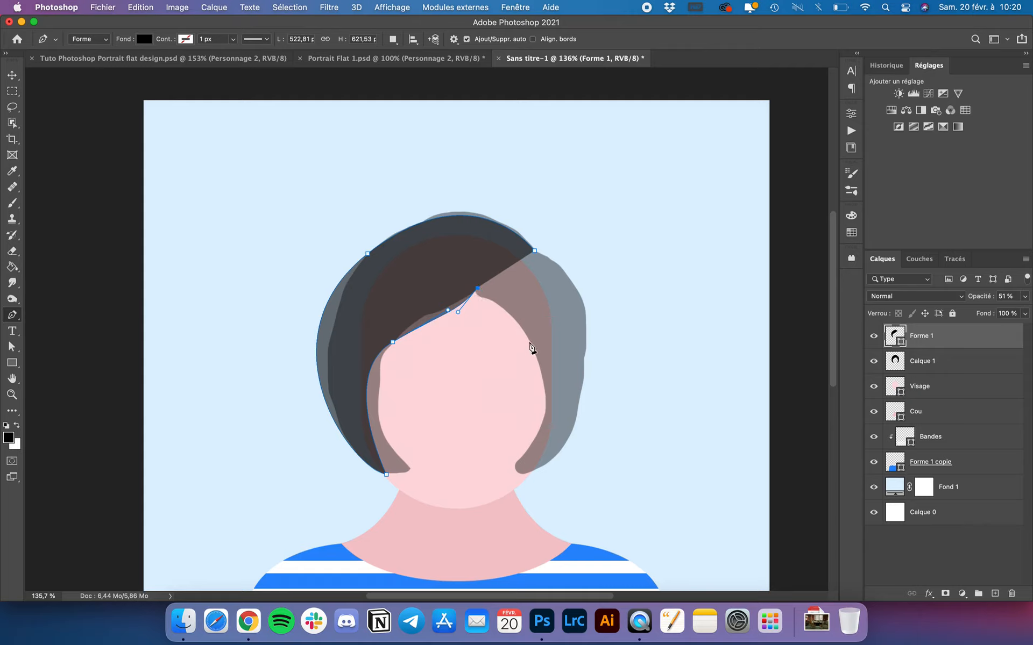
Trace the right inner hairline and outer edge with curved Pen anchors, closing the hair shape at the notch
left_click_drag(529, 343, 564, 366)
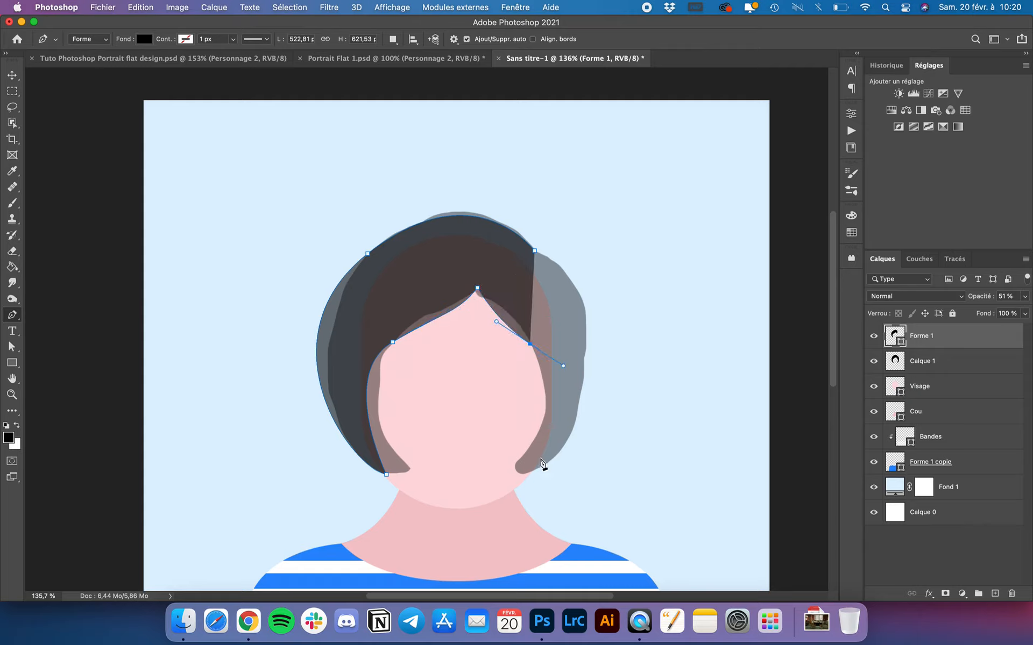
left_click_drag(515, 468, 494, 481)
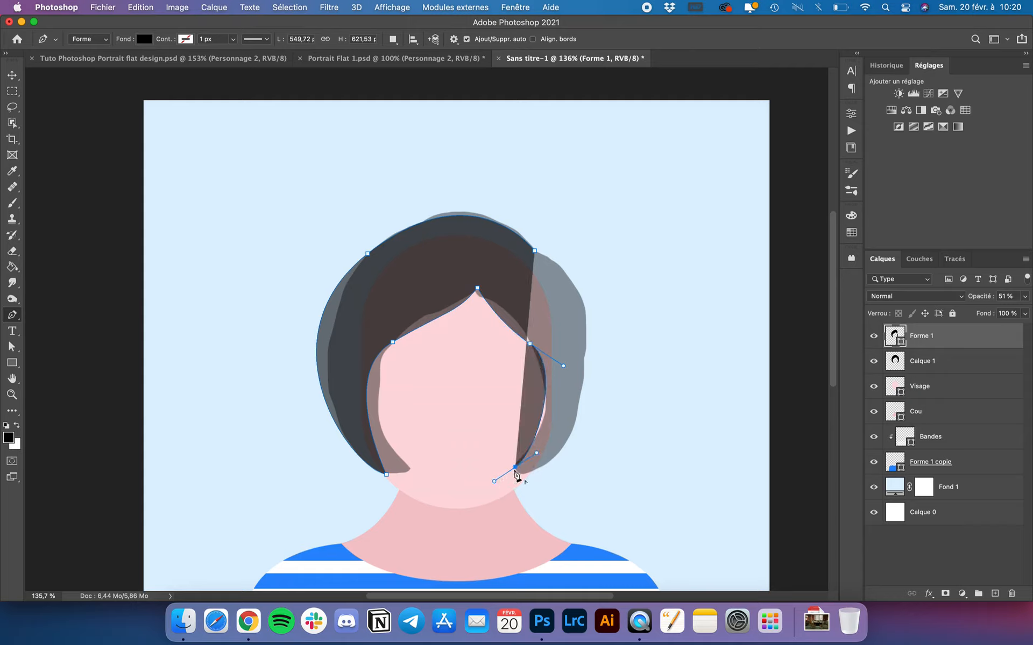
left_click_drag(585, 370, 588, 300)
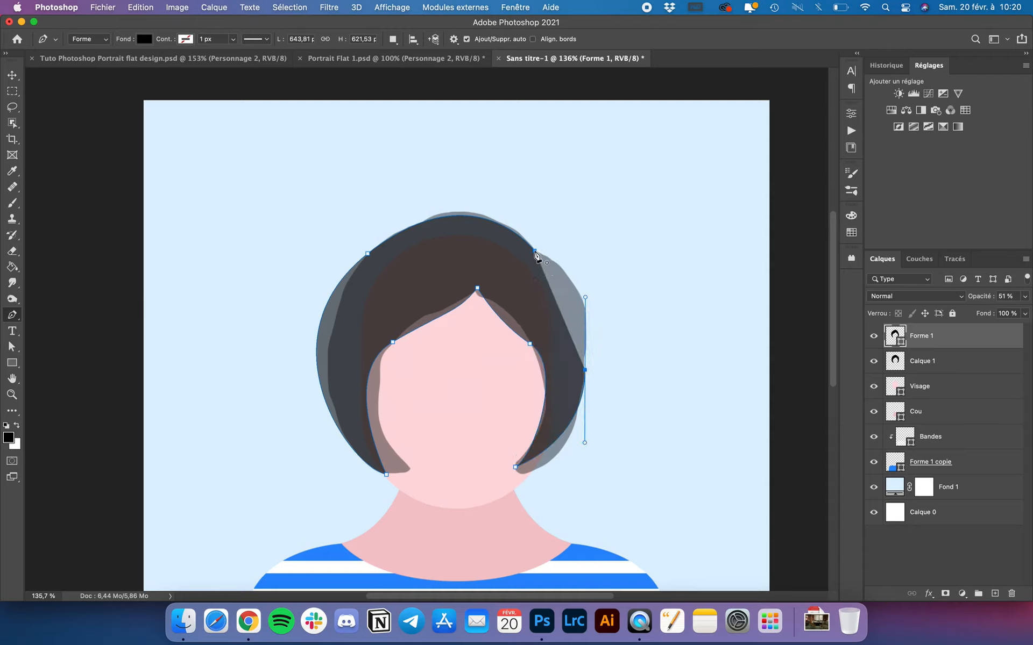
left_click(532, 251)
left_click_drag(531, 252, 515, 237)
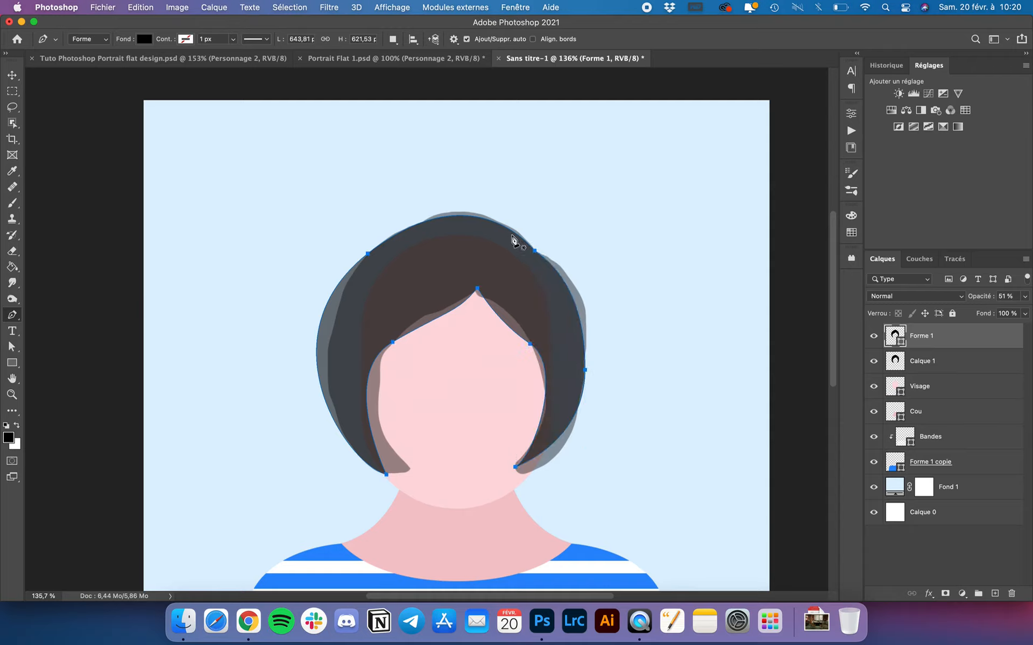
Delete the Calque 1 hair sketch and set the Forme 1 layer opacity to 100%
left_click(939, 363)
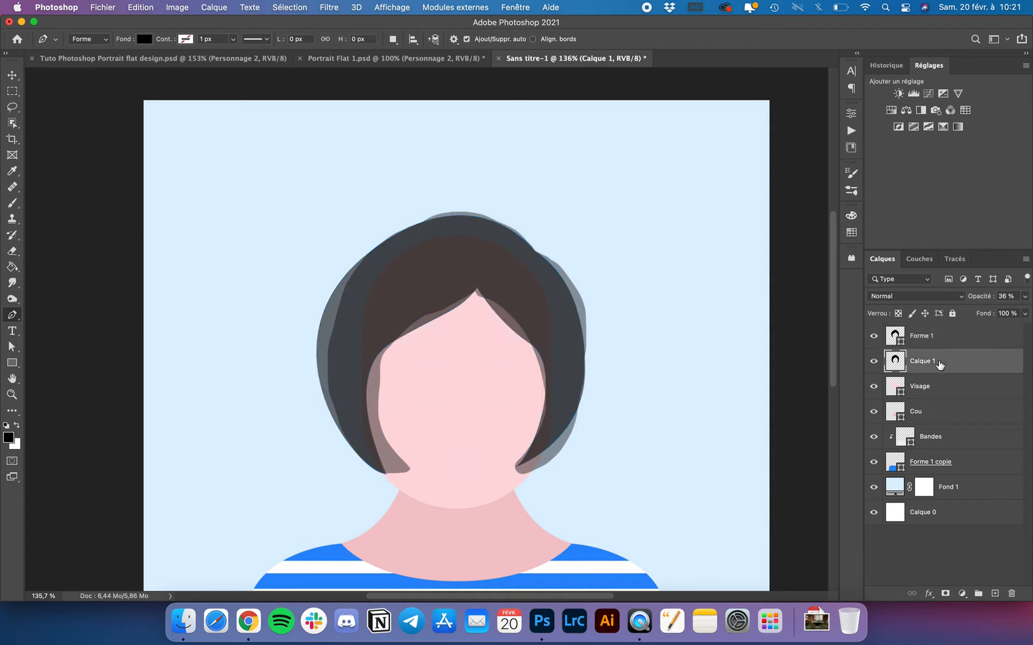
key("BackSpace")
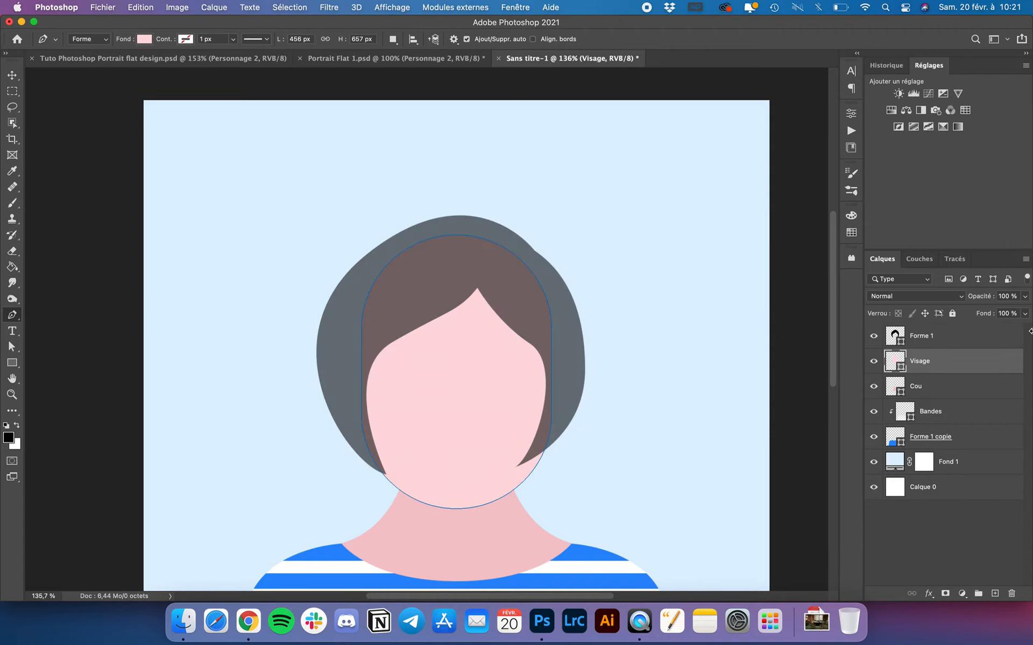
left_click(1024, 296)
left_click(962, 345)
left_click(1023, 297)
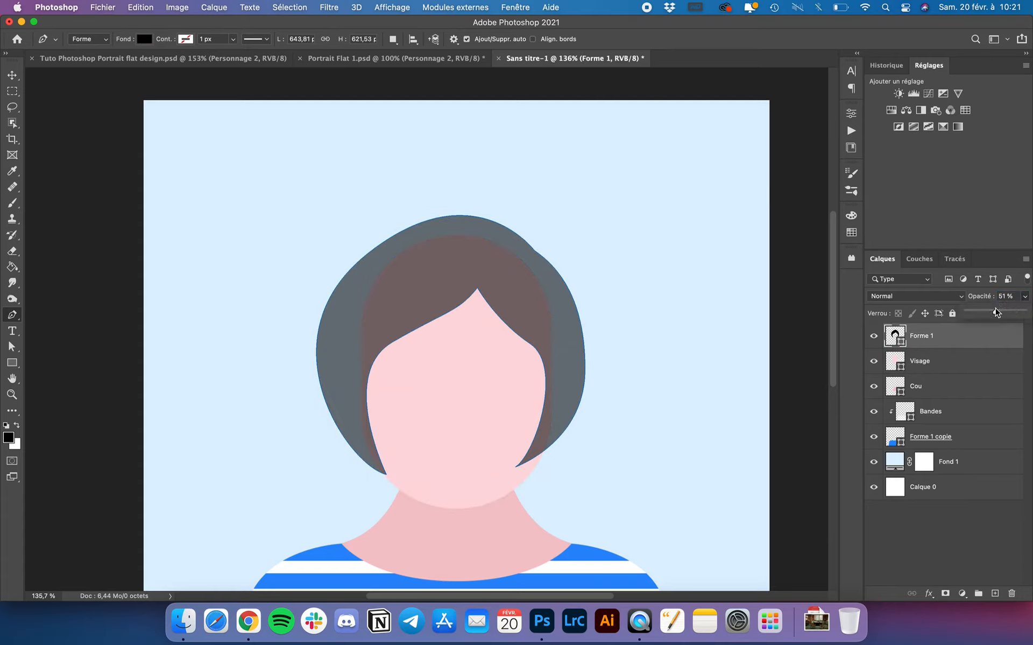
left_click_drag(996, 313, 1029, 311)
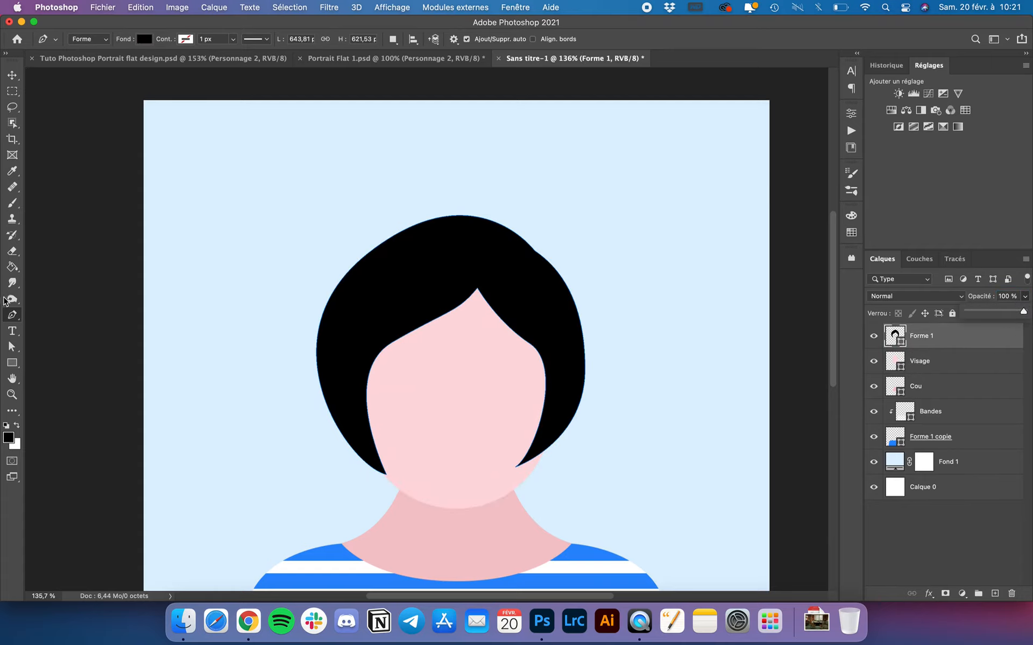
Adjust the hair's notch anchor and right outer curve with the Direct Selection tool to give that side more volume
left_click_drag(11, 347, 64, 362)
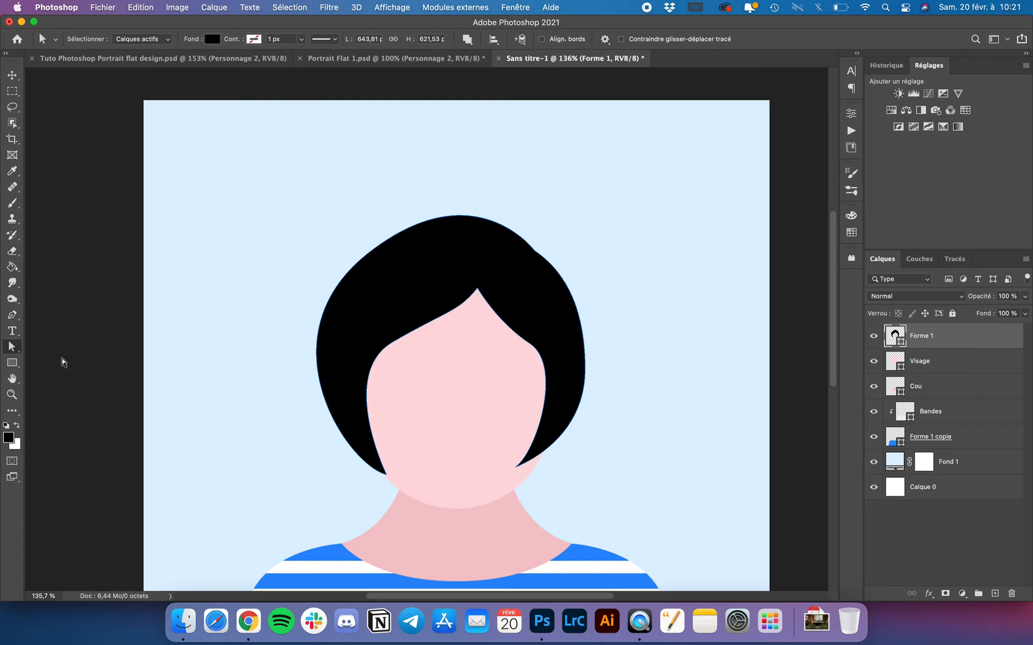
left_click(534, 253)
left_click_drag(534, 252, 529, 258)
left_click_drag(585, 301, 586, 291)
left_click_drag(585, 370, 591, 362)
Place the right hair tip on the edge of the jaw and bend its handle to smooth the curve leading into it
scroll(558, 422, "up", 4)
left_click_drag(533, 486, 551, 501)
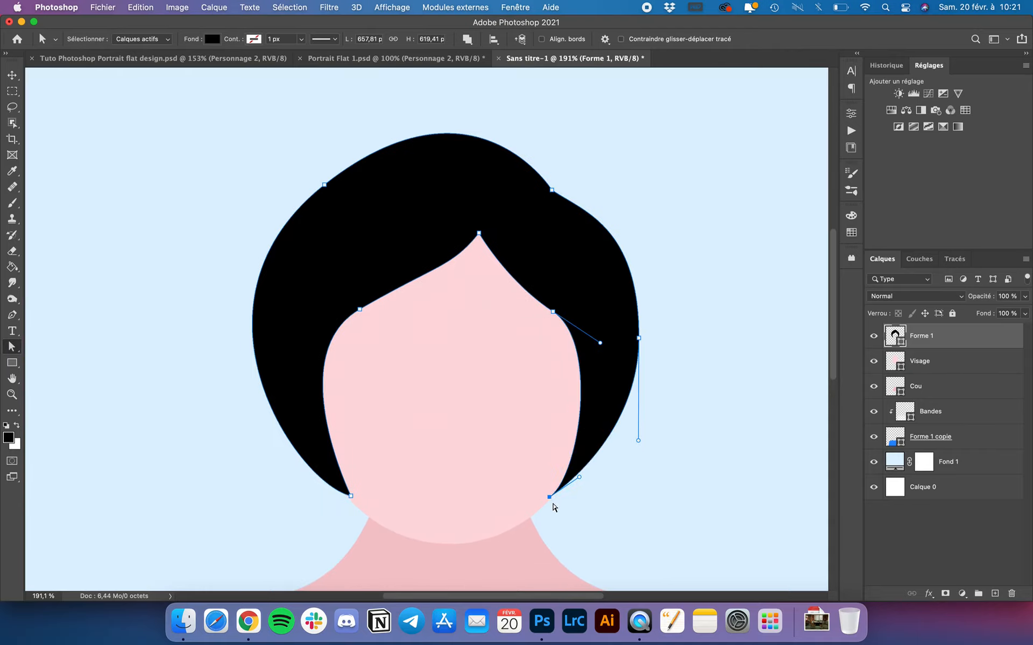
scroll(551, 501, "up", 5)
scroll(625, 426, "up", 3)
scroll(625, 426, "right", 3)
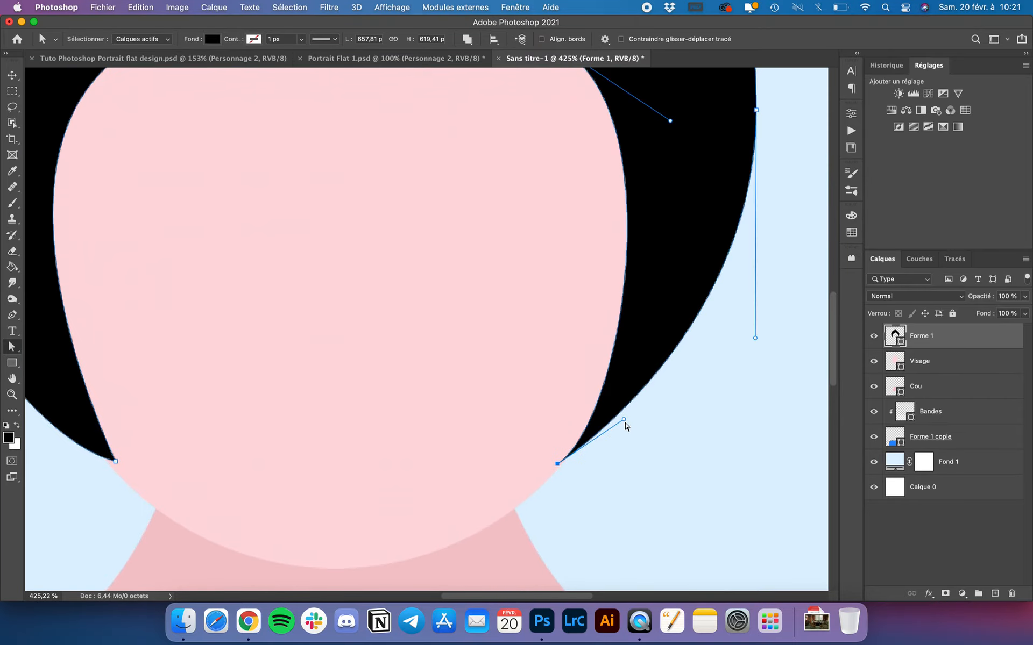
left_click_drag(558, 468, 550, 468)
scroll(551, 468, "down", 3)
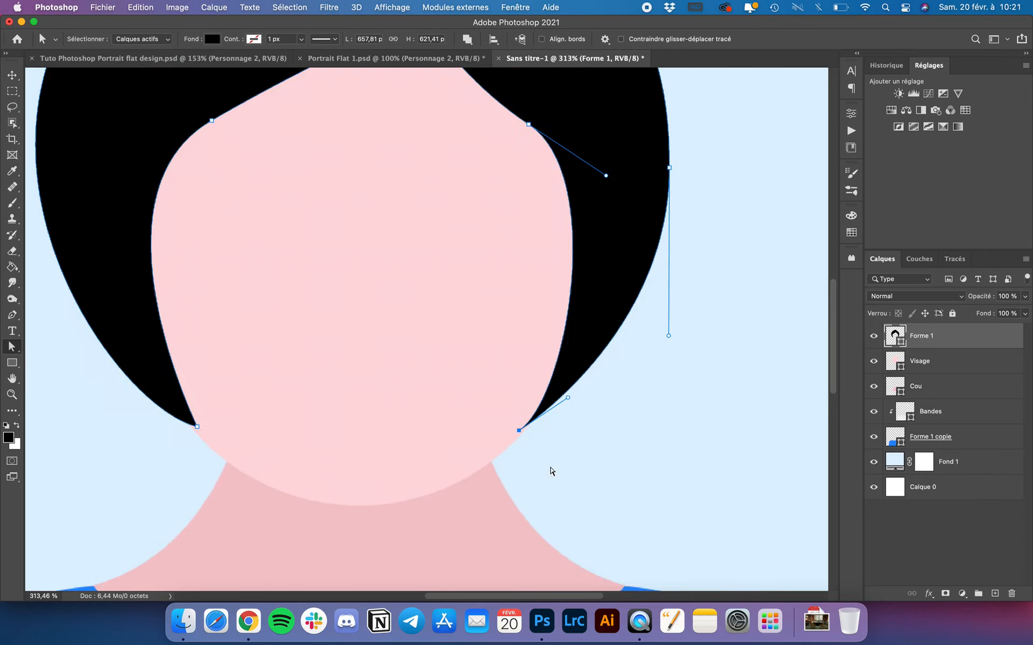
left_click_drag(568, 399, 572, 335)
Move the right hairline anchor slightly down and rotate its handle to deepen the curve up to the parting
scroll(539, 189, "up", 2)
scroll(540, 188, "up", 5)
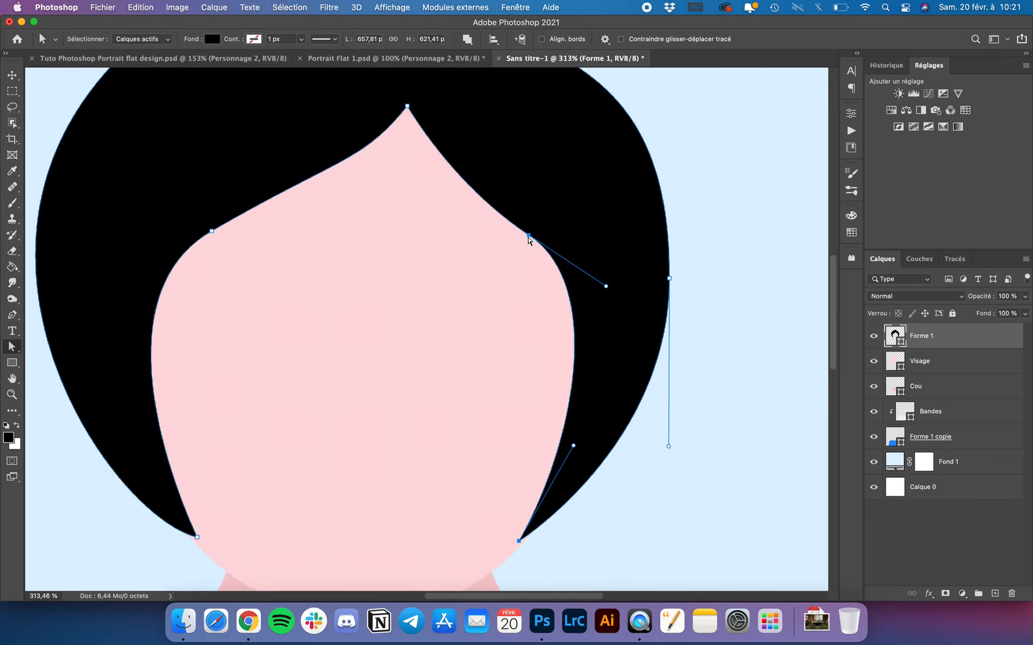
left_click_drag(529, 237, 531, 246)
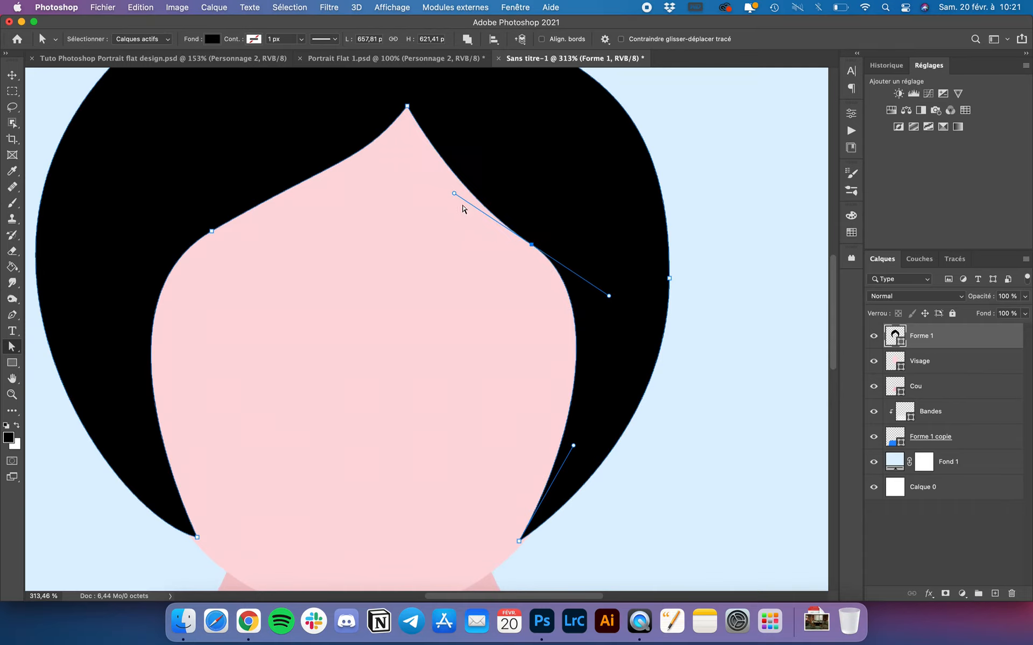
left_click_drag(454, 193, 425, 192)
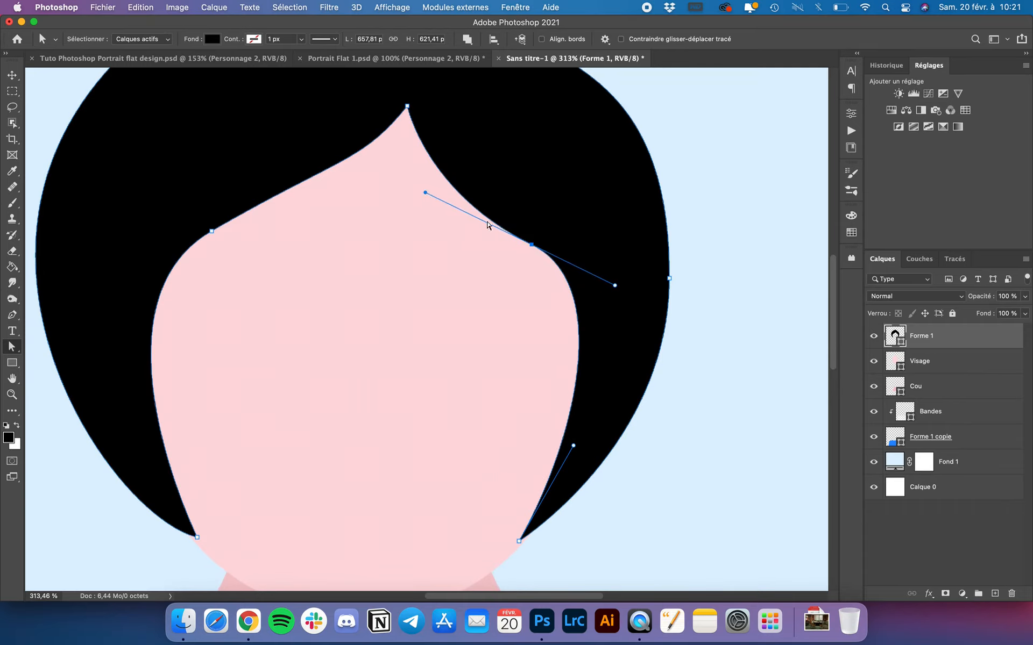
Move the left fringe anchor towards the parting and lower its handle to round the left fringe curve
left_click(212, 233)
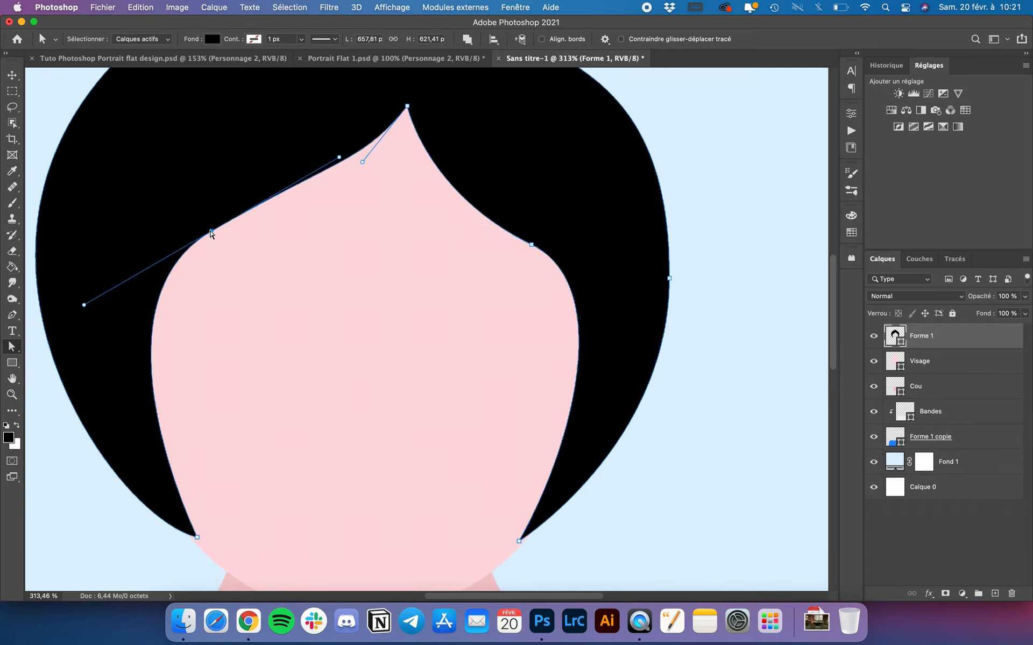
left_click_drag(212, 232, 214, 235)
left_click_drag(342, 163, 341, 188)
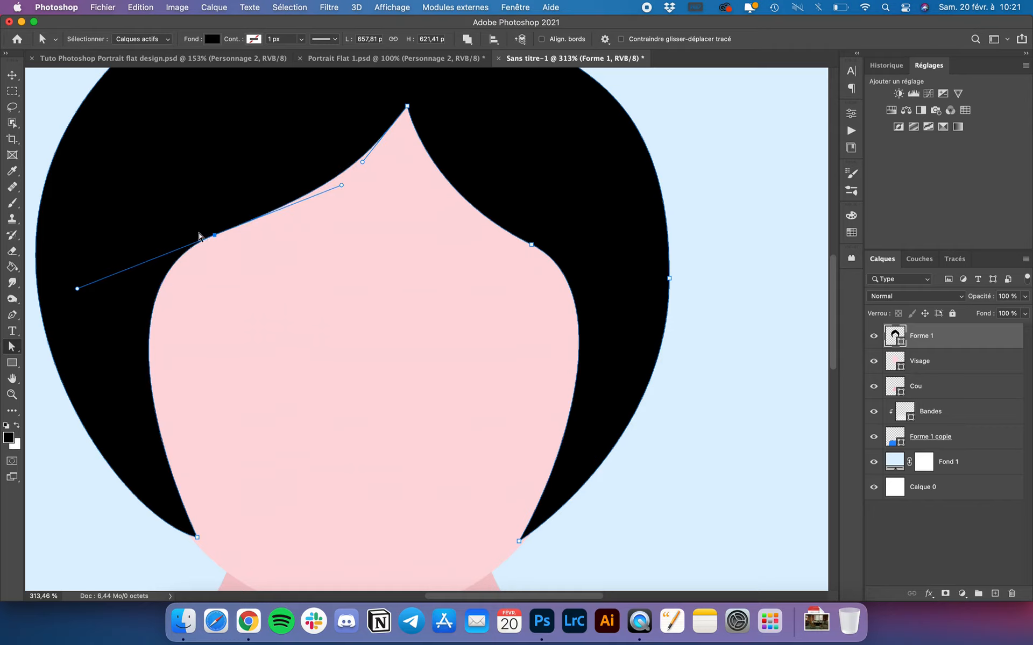
left_click_drag(215, 236, 241, 226)
Adjust both handles of the upper-left hair anchor to lower the crown and pull in the left outer curve
scroll(355, 234, "down", 2)
scroll(414, 157, "left", 3)
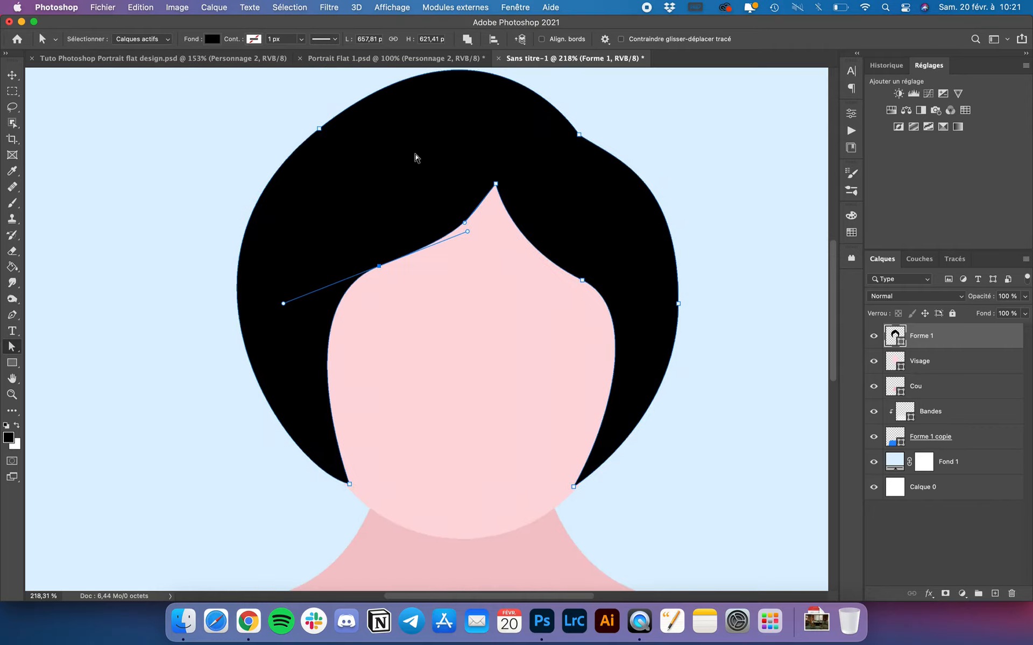
left_click(317, 131)
scroll(475, 109, "up", 3)
scroll(474, 109, "up", 2)
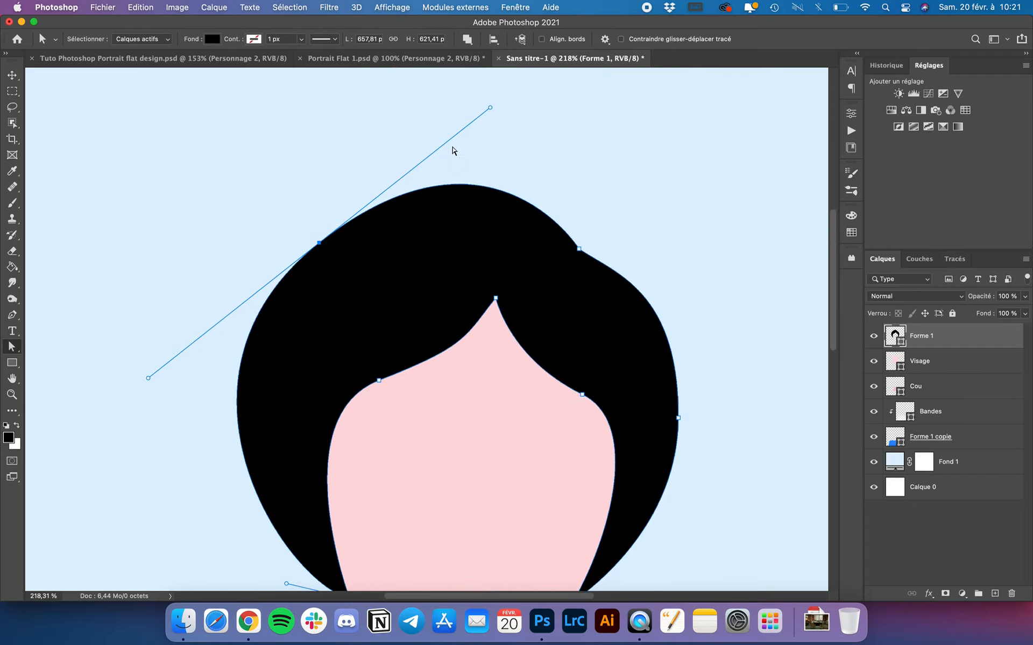
left_click_drag(490, 108, 475, 129)
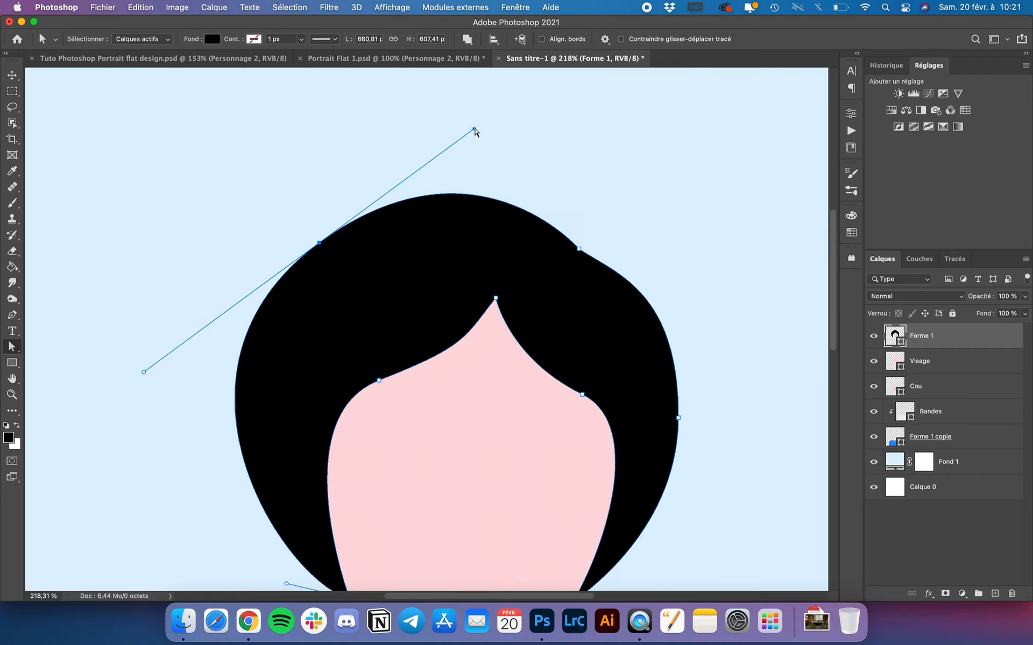
left_click_drag(144, 375, 160, 372)
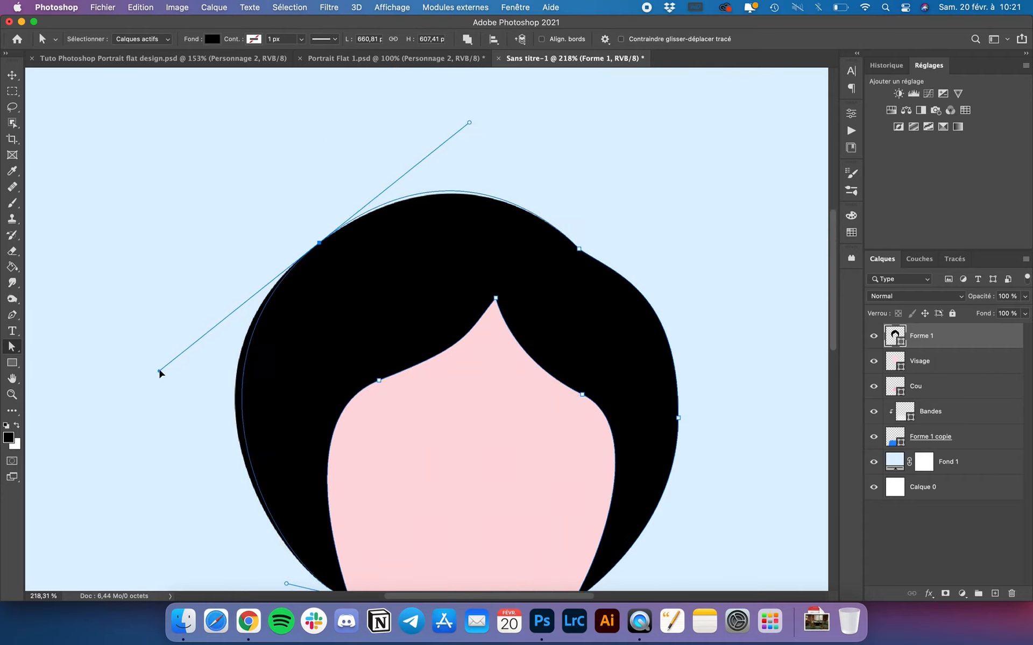
Round the hair's right outer contour by adjusting the handles below the notch and raising the side anchor slightly
scroll(160, 375, "down", 3)
scroll(160, 374, "left", 2)
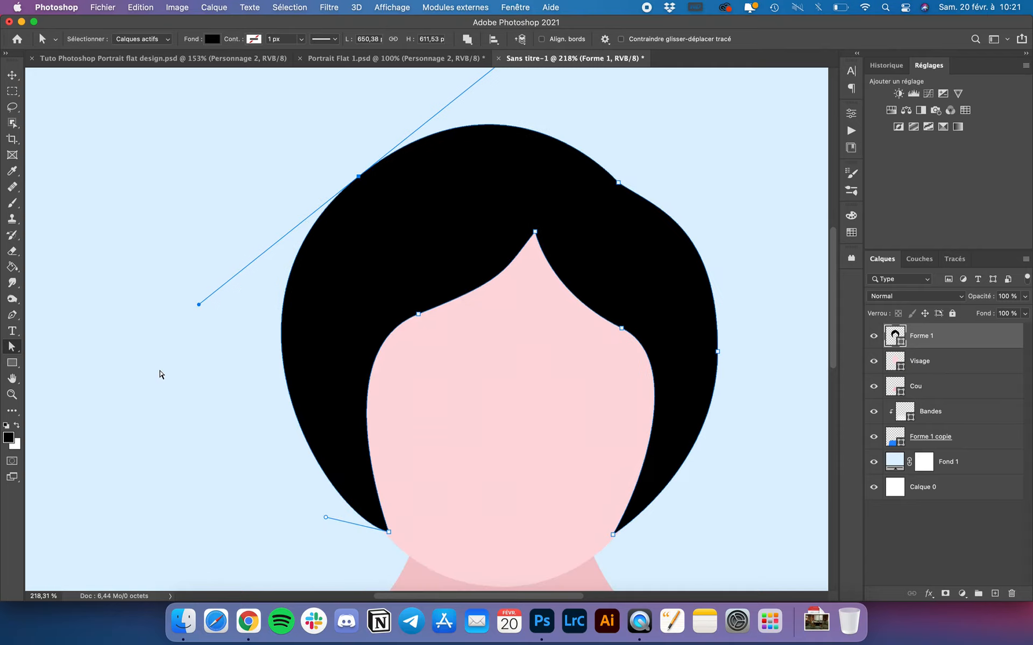
left_click(619, 182)
left_click_drag(654, 208, 667, 198)
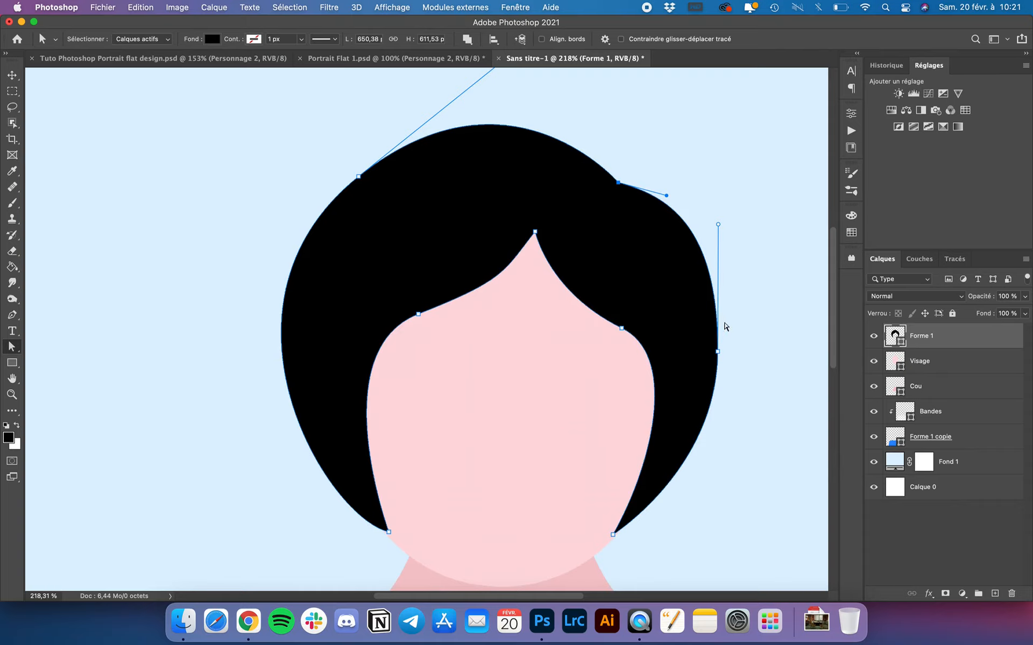
left_click(763, 206)
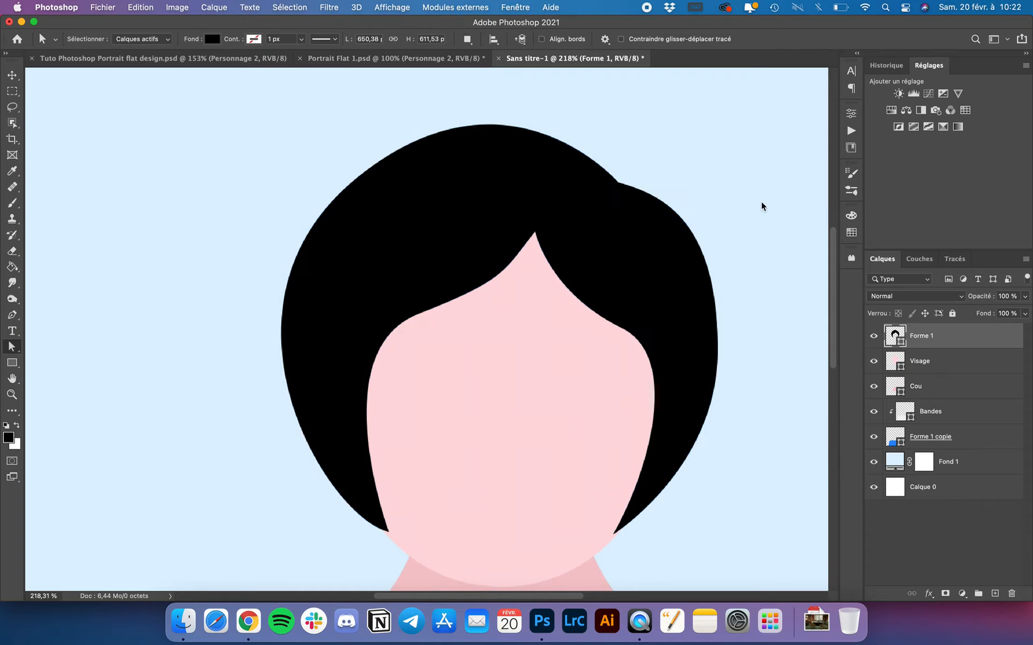
left_click(617, 184)
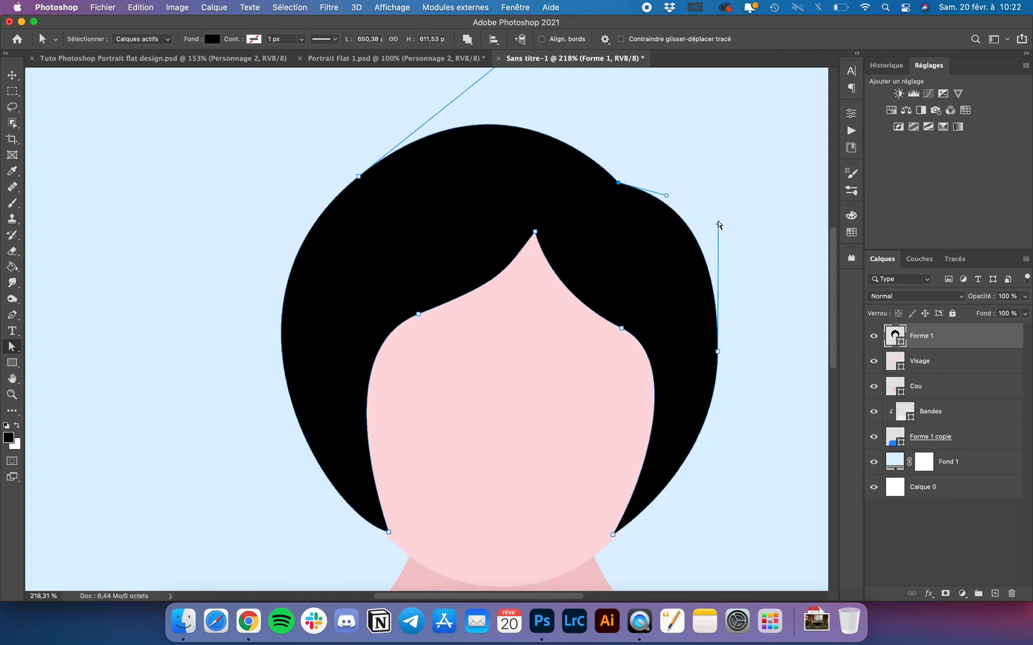
left_click_drag(719, 225, 719, 237)
left_click(717, 352)
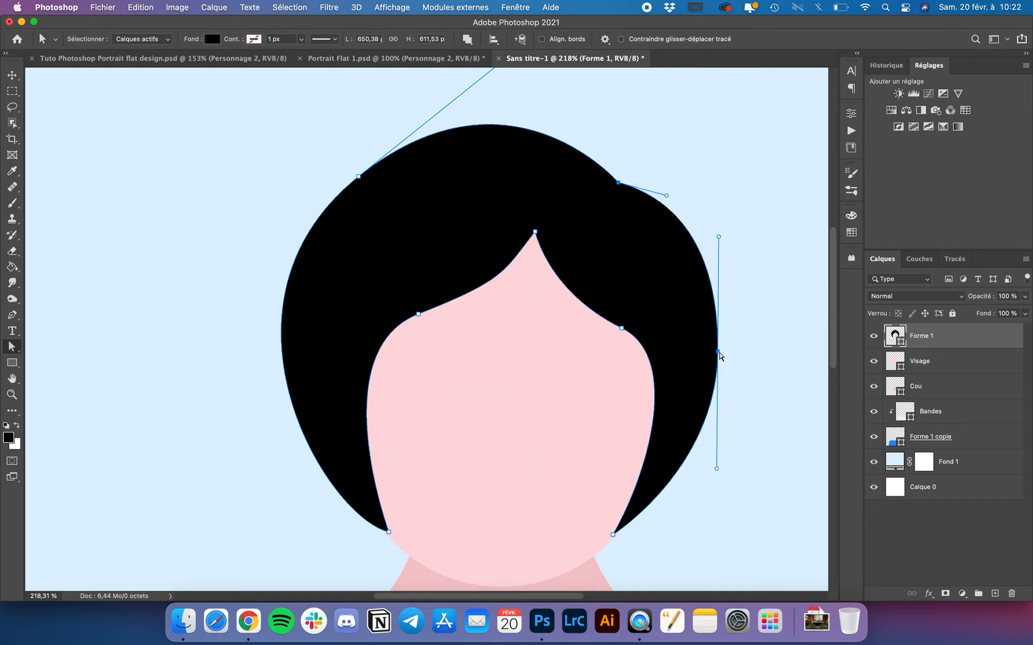
left_click_drag(718, 353, 719, 344)
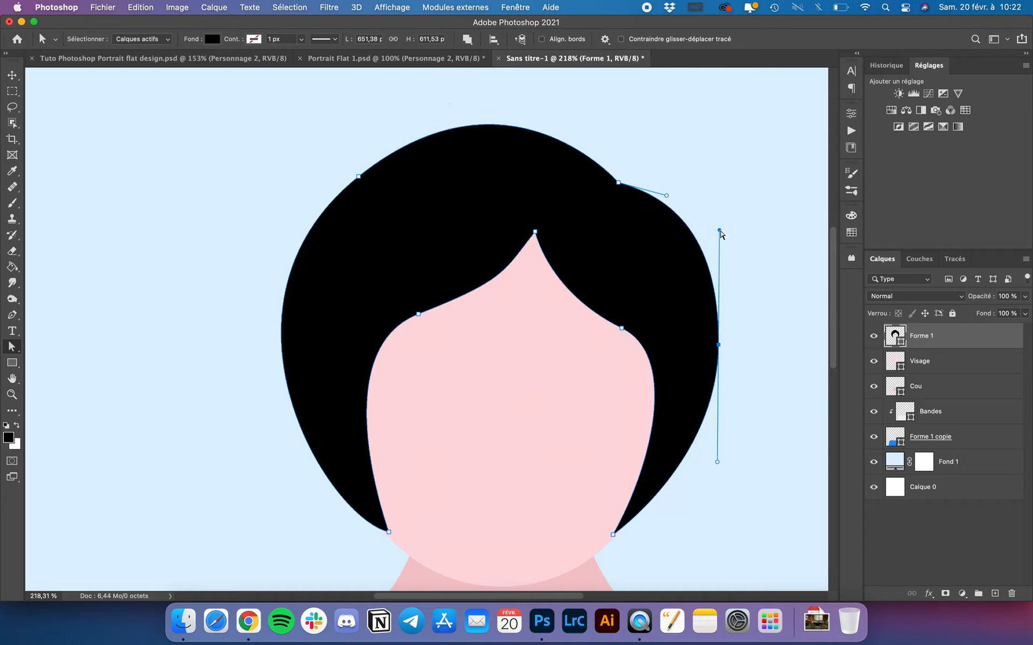
left_click_drag(719, 230, 718, 233)
left_click(747, 235)
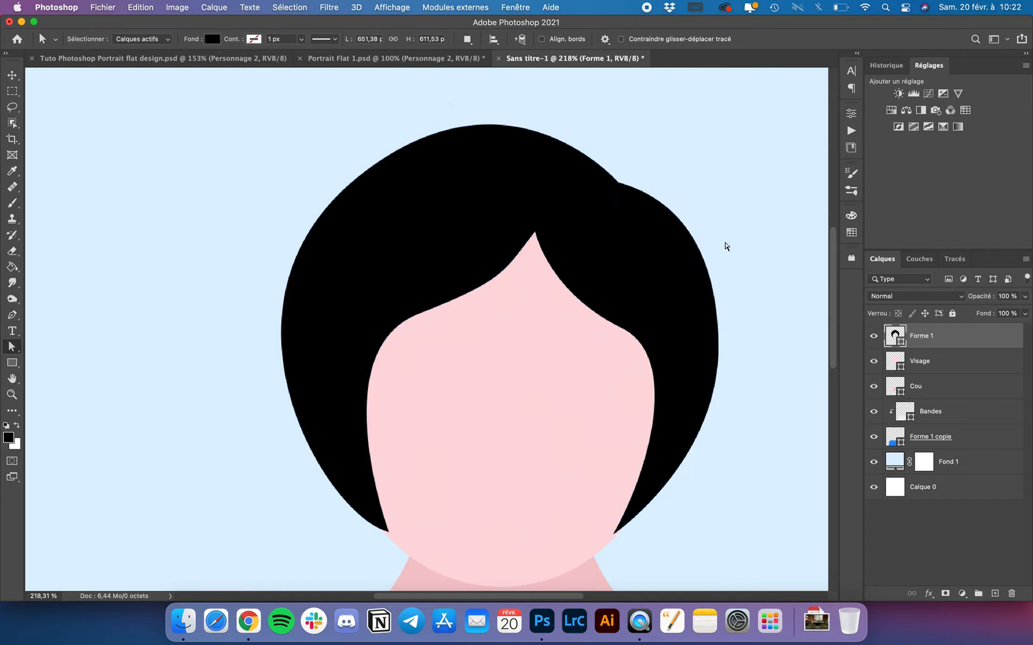
Group the Forme 1, Visage, Cou, Bandes and Forme 1 copie layers together
key("super+minus")
key("super+minus")
scroll(694, 259, "down", 8)
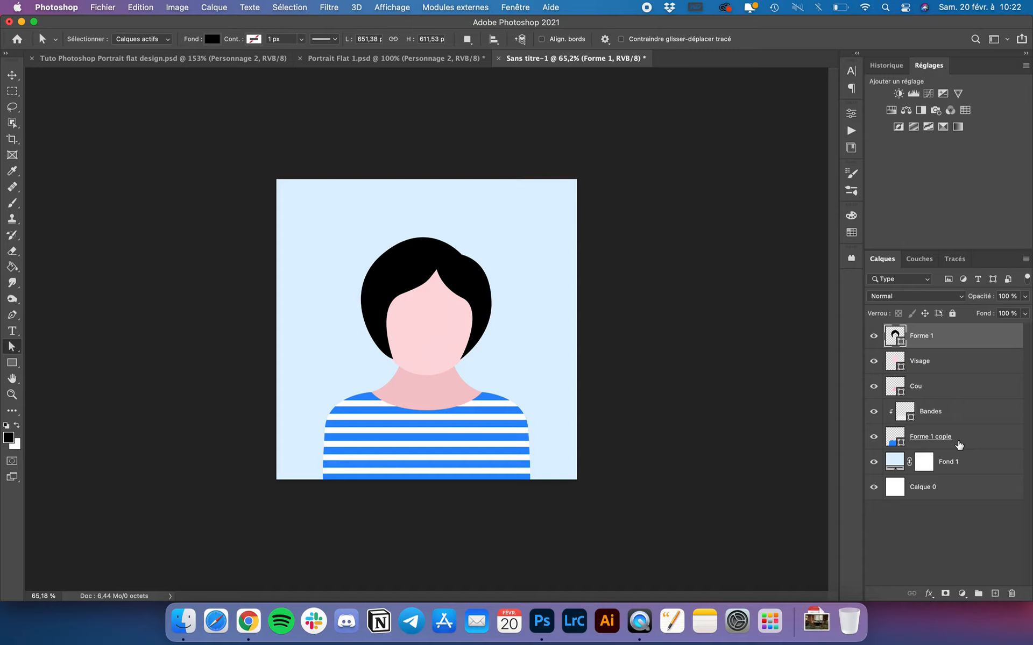
left_click(971, 442, "shift")
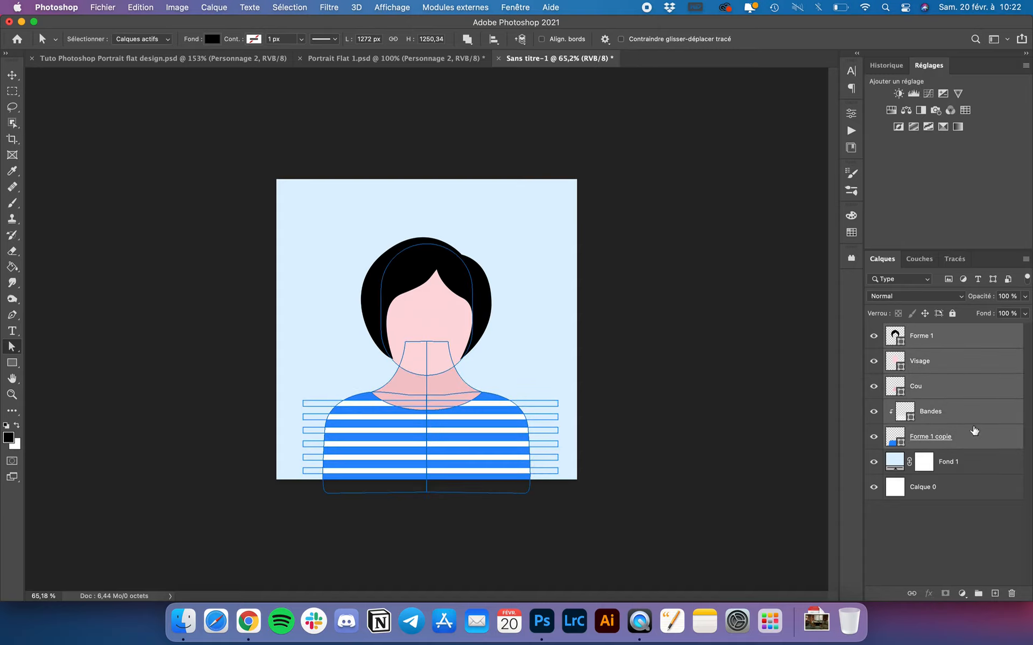
left_click(978, 593)
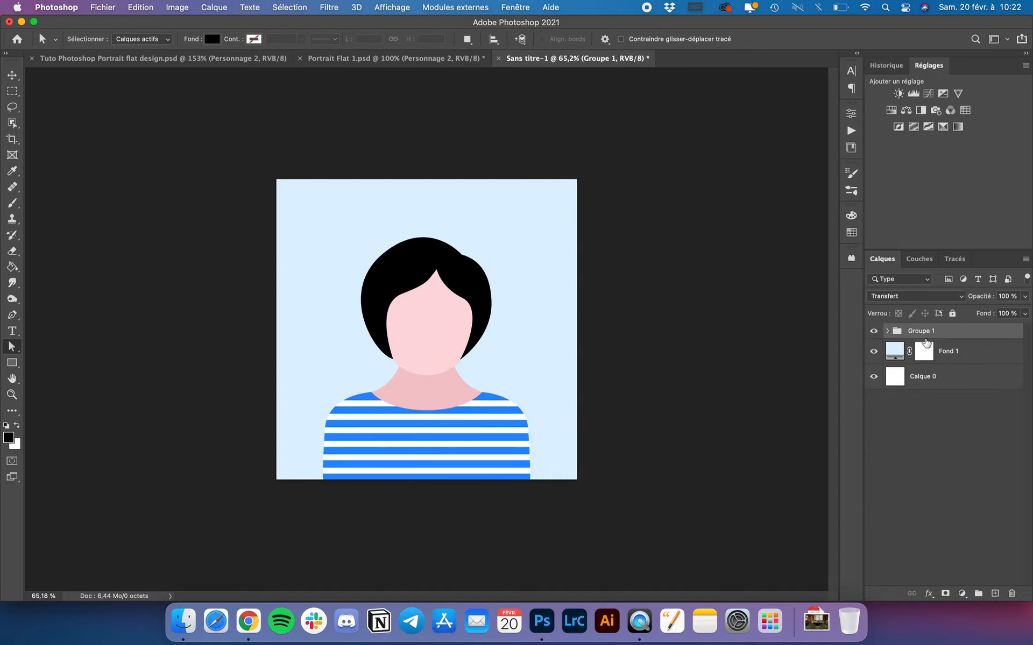
Rename the new layer group as Personnage and activate the Move tool
type("Personnage")
key("Return")
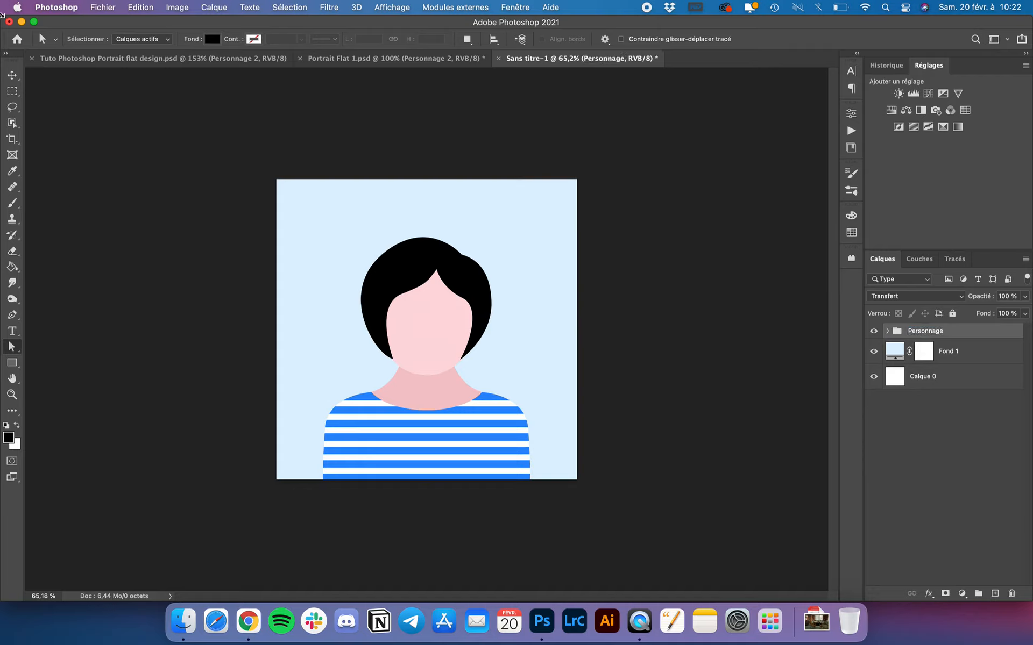
left_click(11, 75)
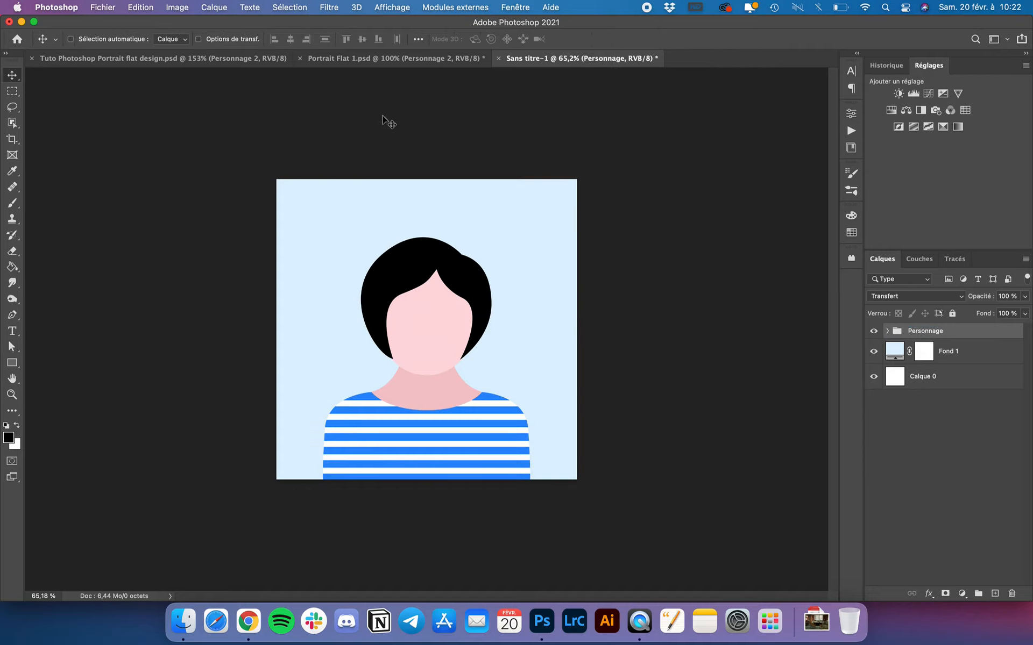
Compare the portrait with Portrait Flat 1.psd, and in that file hide the Personnage 1 group and show Personnage 2
left_click(369, 57)
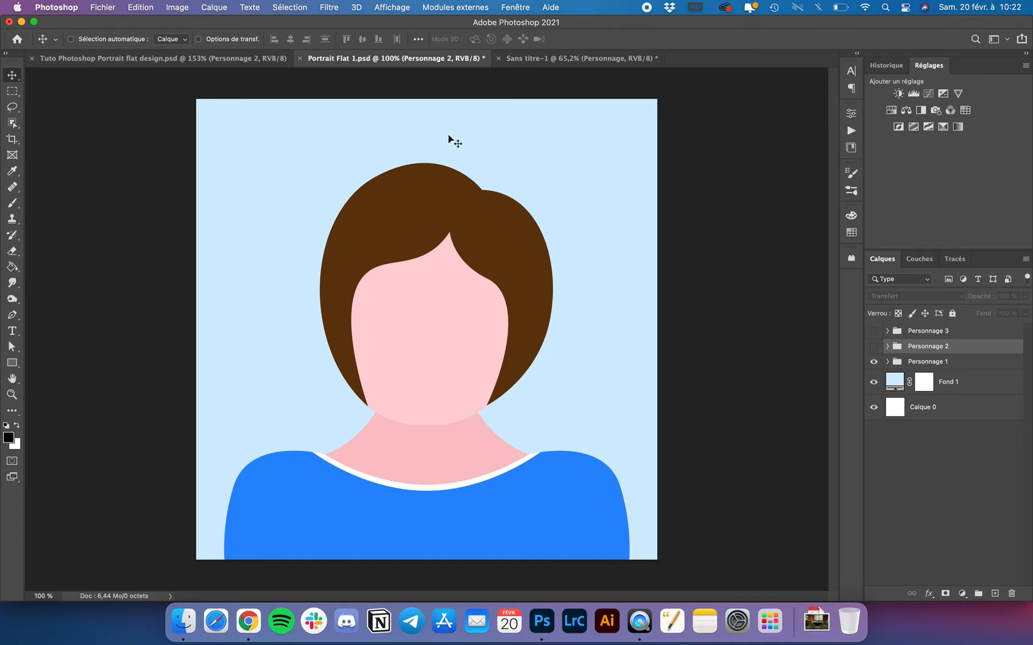
left_click(589, 60)
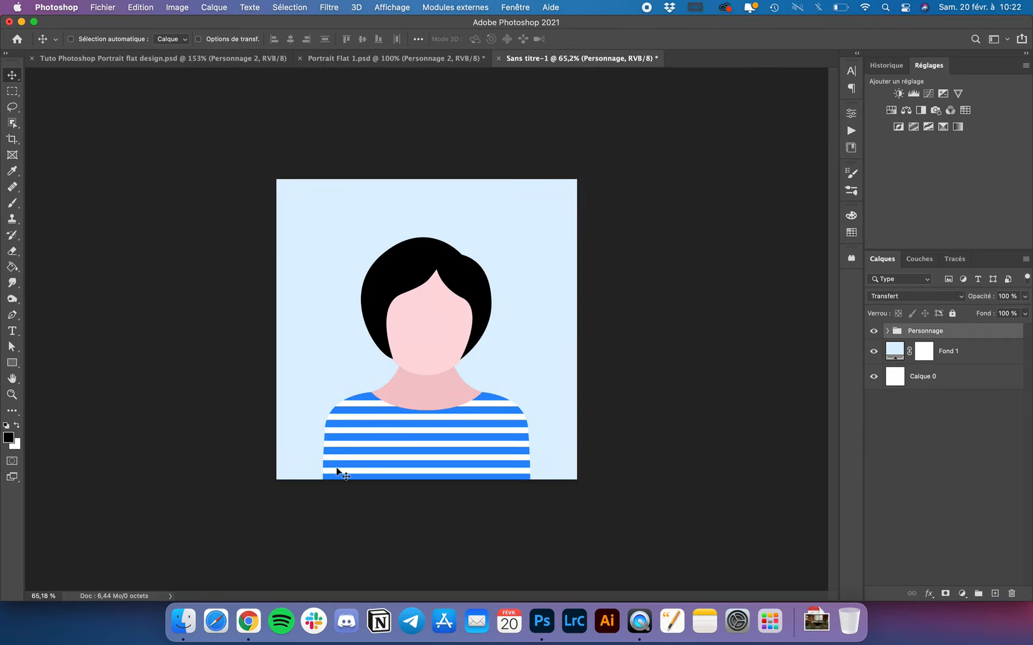
left_click(379, 59)
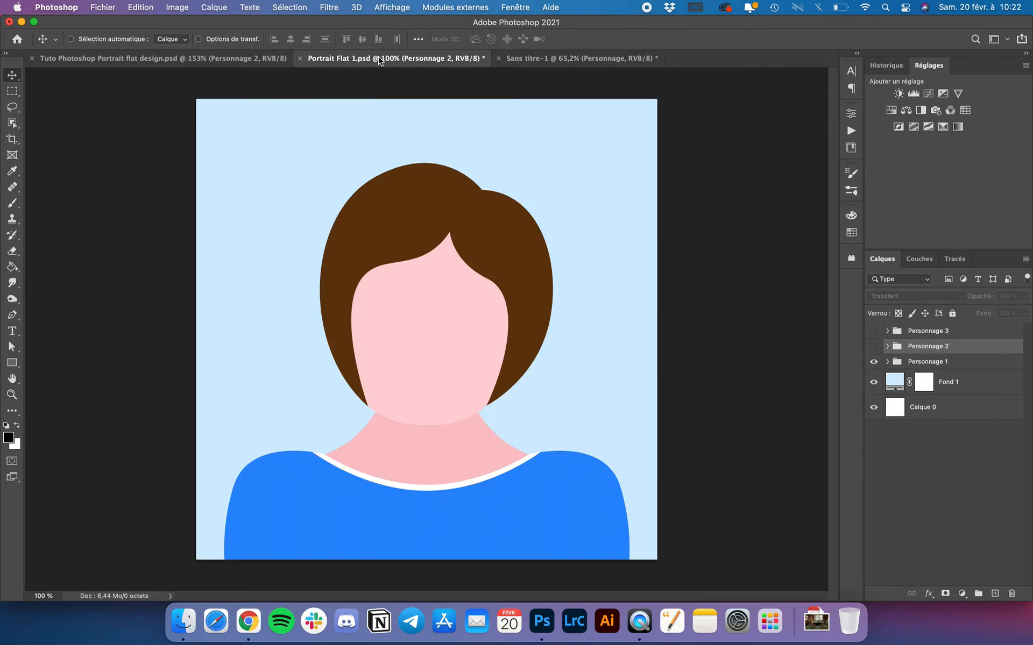
left_click(874, 361)
left_click(873, 346)
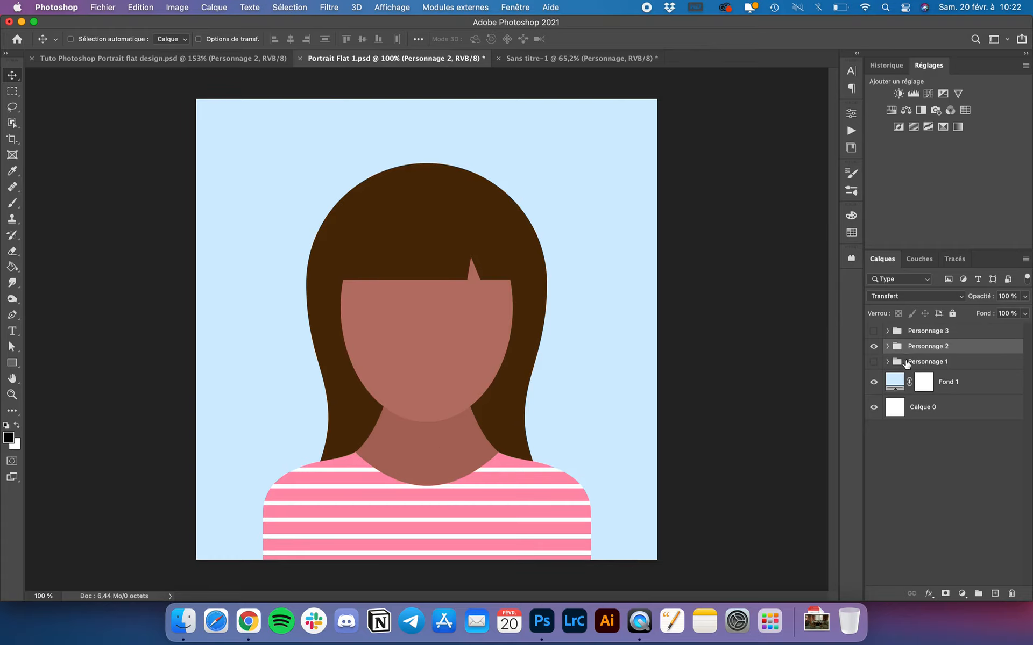
Expand Personnage 2, hide Forme 3 and Forme 2, and examine the Cheveux layer by toggling its visibility and selecting it
left_click(887, 347)
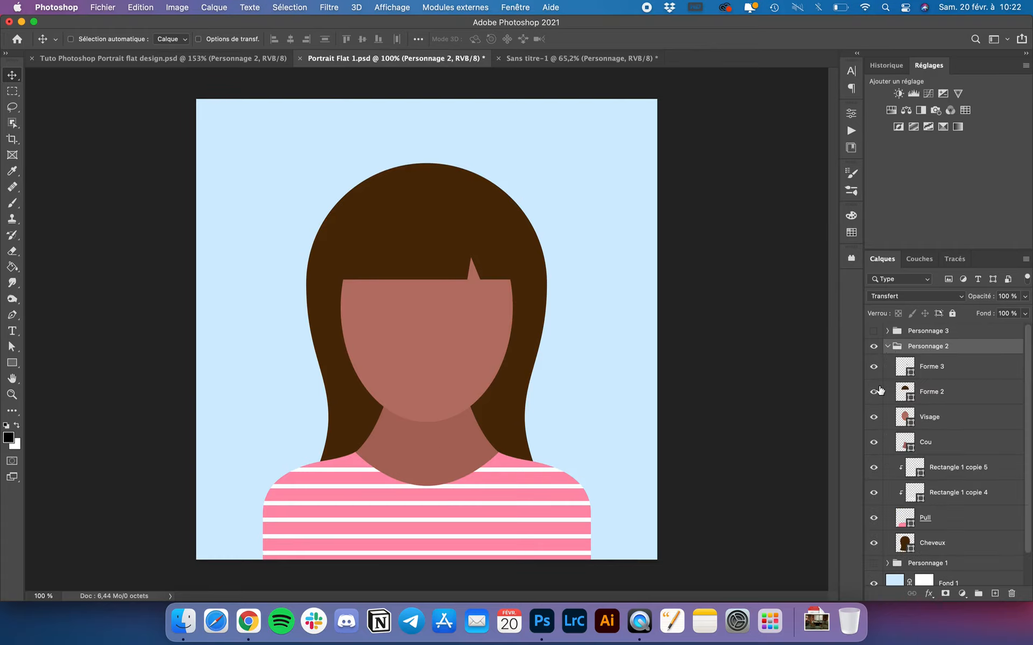
left_click(874, 392)
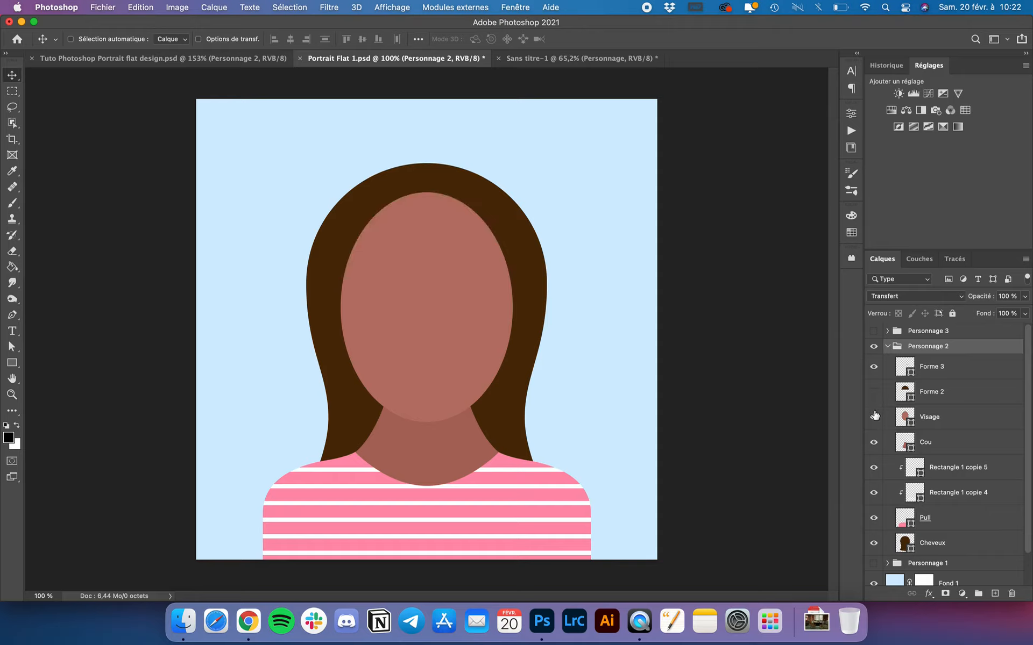
scroll(882, 426, "down", 1)
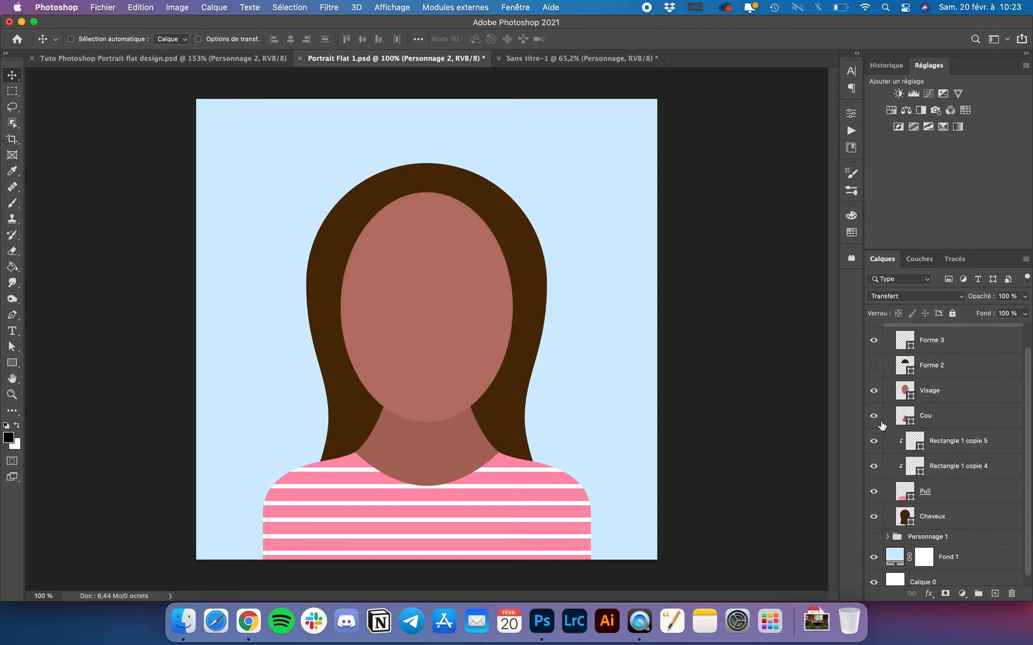
scroll(908, 397, "down", 1)
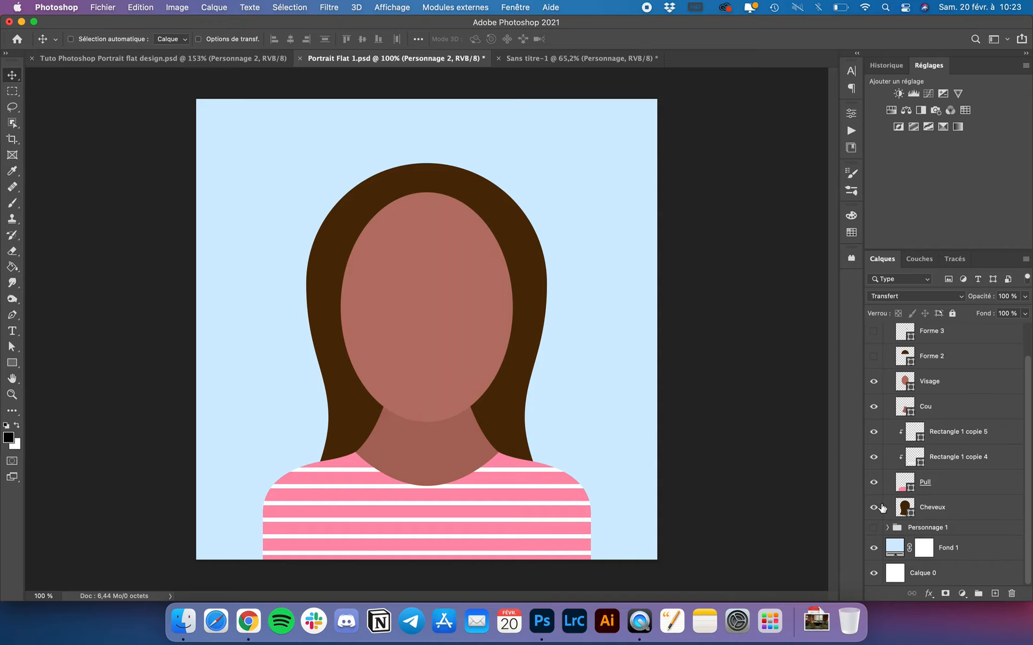
left_click(876, 509)
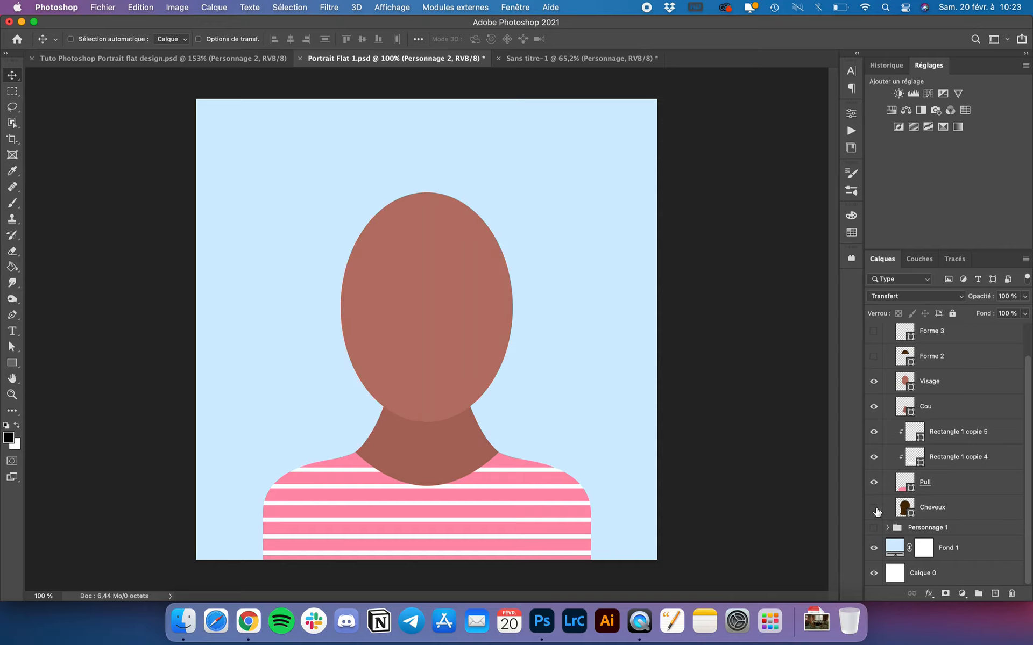
left_click(874, 508)
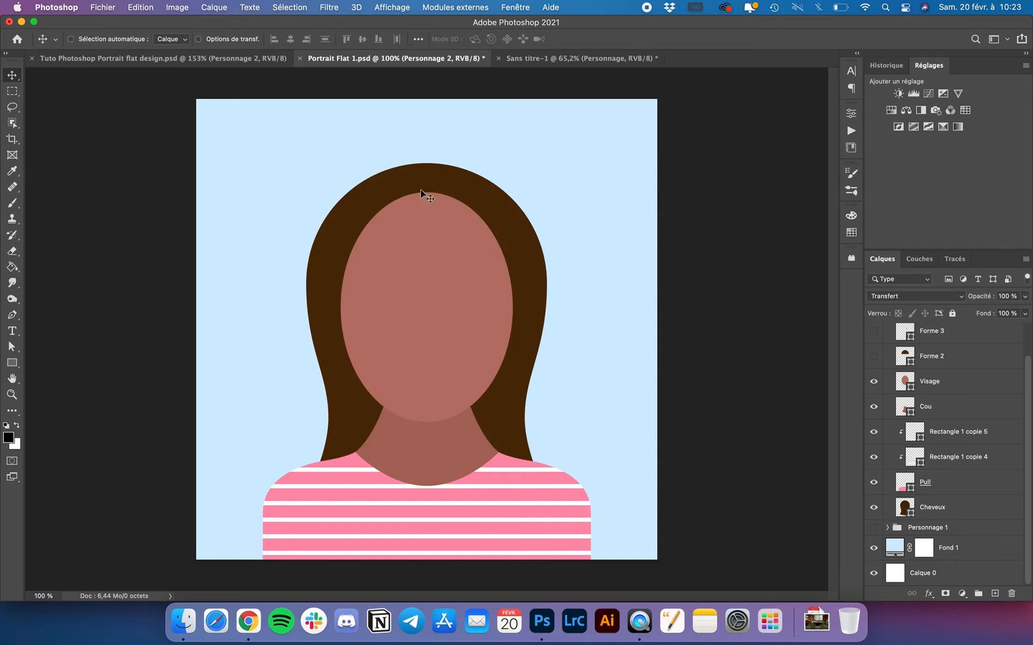
left_click(951, 518)
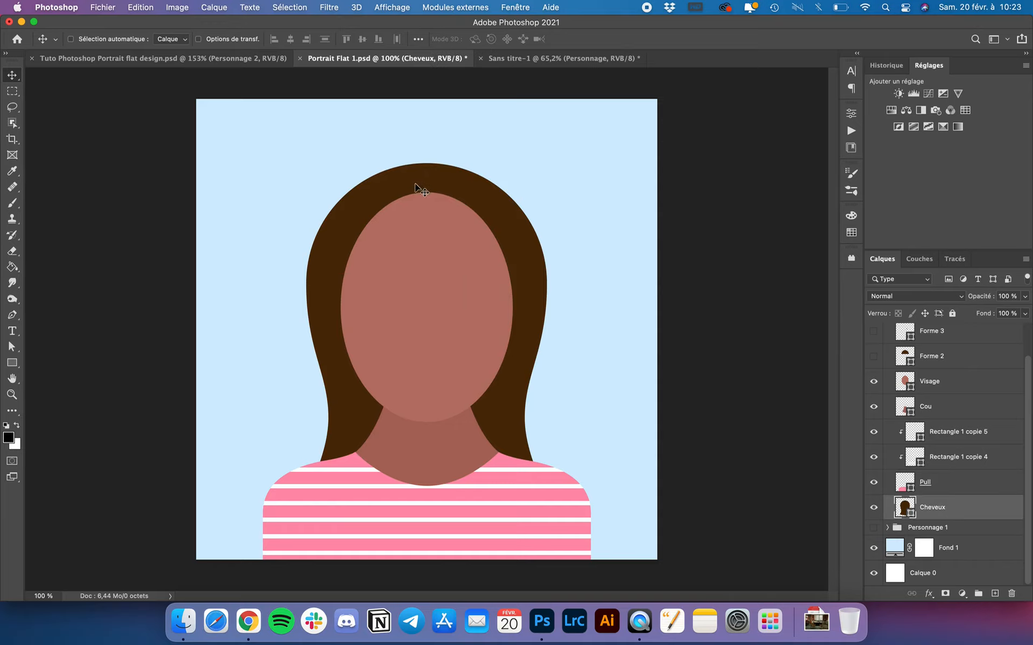
Show the guides and the Forme 2 fringe, shift the fringe off the face to examine its shape, and undo the move
key("super+semicolon")
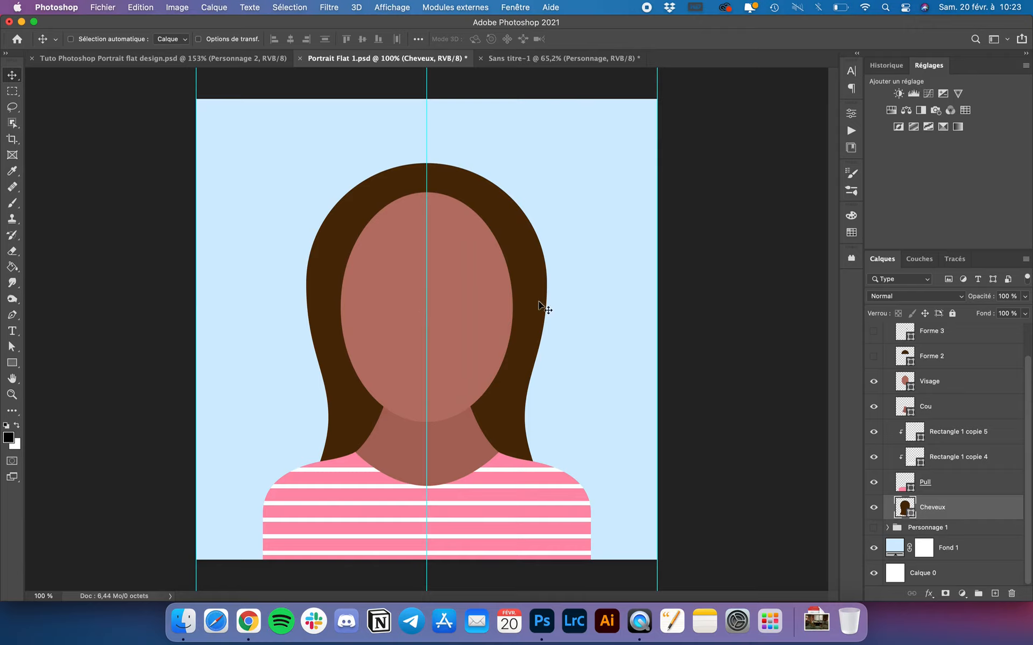
scroll(937, 512, "up", 2)
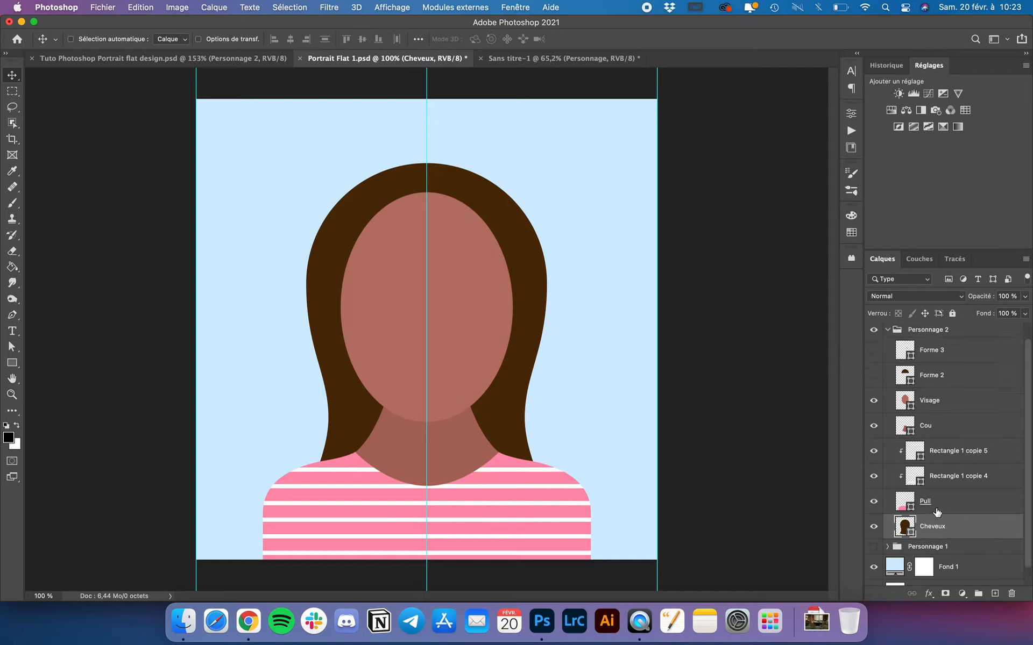
left_click(874, 378)
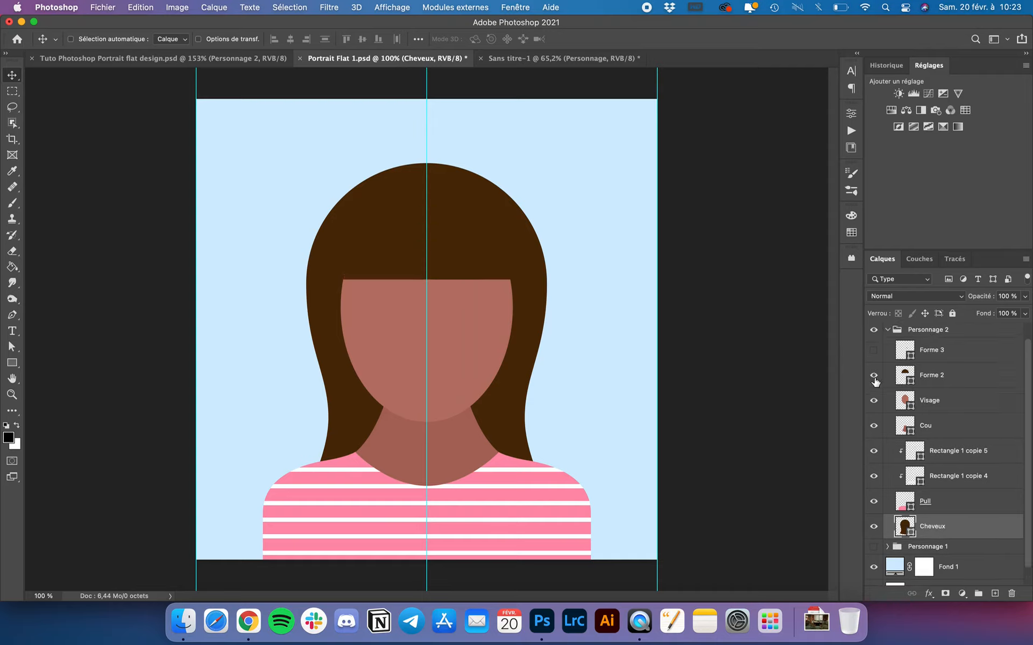
left_click(940, 380)
left_click_drag(448, 203, 524, 253)
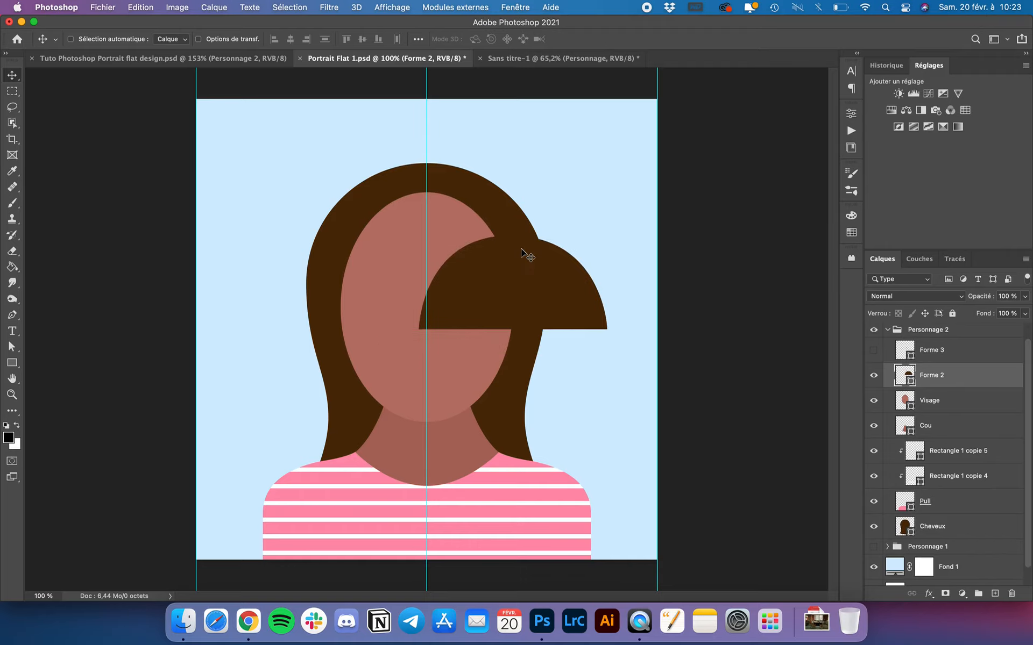
key("super+z")
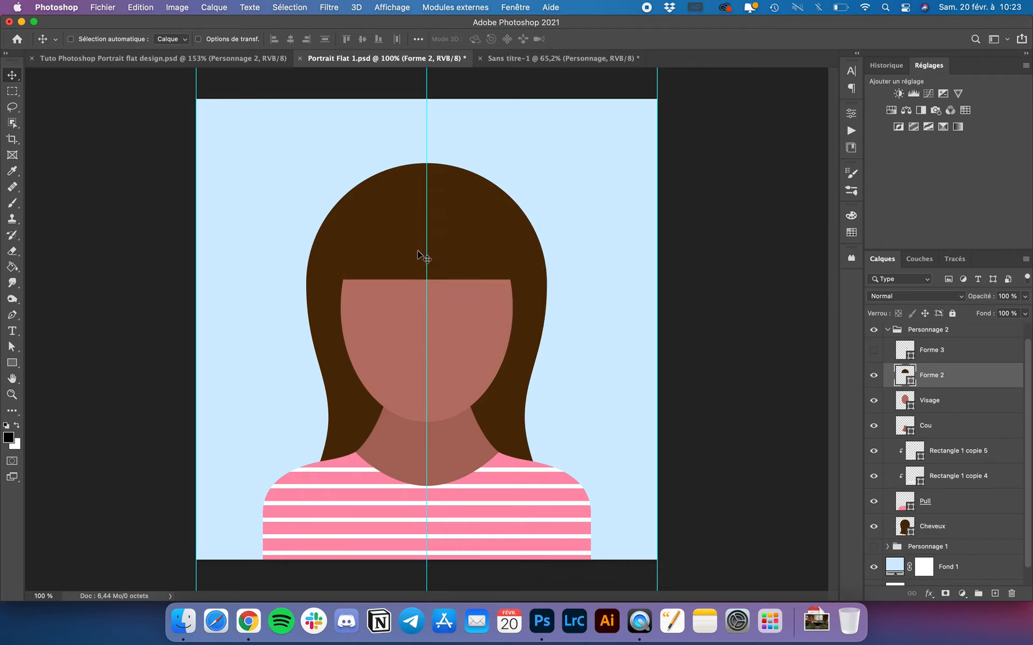
Show the Forme 3 notch in the fringe, undo a small trial move, and select the Forme 3 layer
left_click(872, 350)
scroll(644, 292, "up", 2)
mouse_move(497, 254)
left_mouse_down()
mouse_move(495, 264)
mouse_move(525, 264)
mouse_move(508, 225)
mouse_move(489, 229)
mouse_move(493, 220)
mouse_move(509, 227)
mouse_move(508, 250)
left_mouse_up()
key("super+z")
left_click(935, 350)
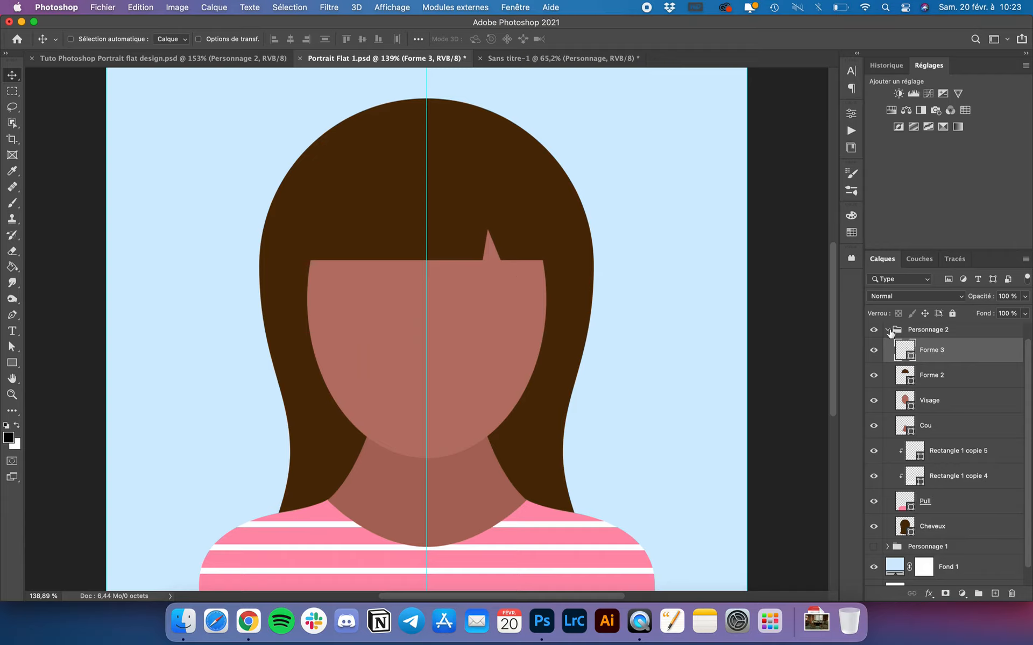
Collapse Personnage 2, view Personnage 3 briefly in its place, and make Personnage 2 visible again
left_click(887, 329)
left_click(873, 346)
left_click(873, 331)
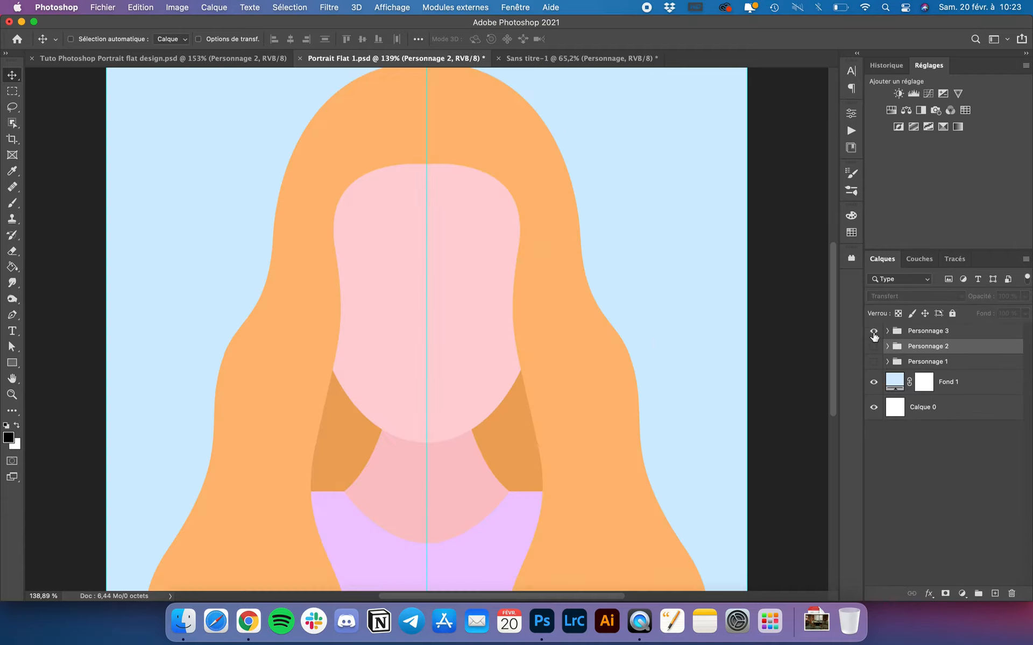
left_click(874, 331)
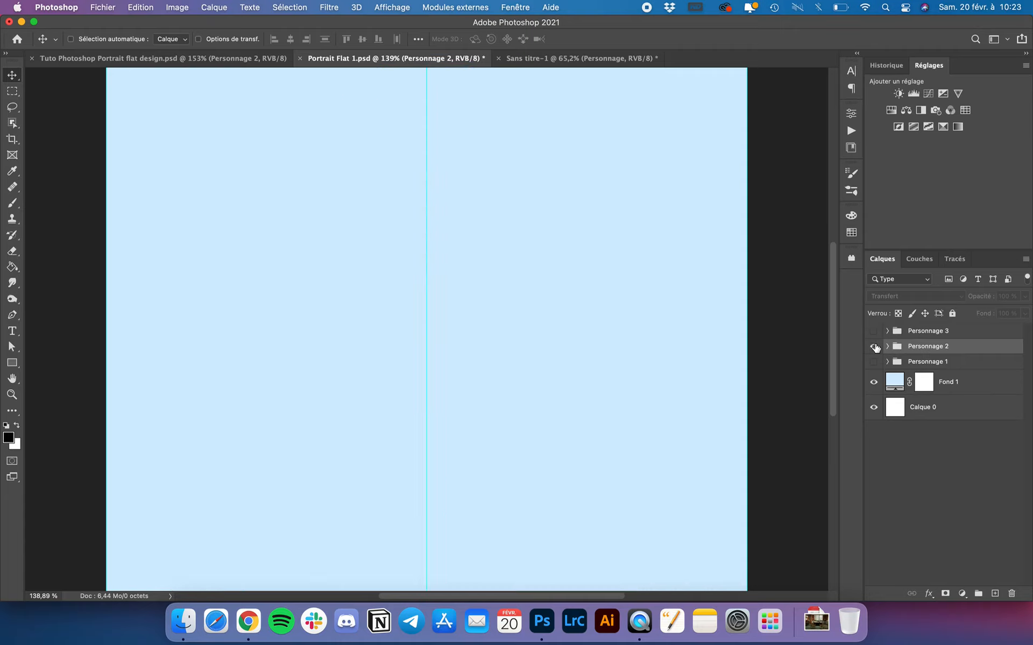
left_click(874, 346)
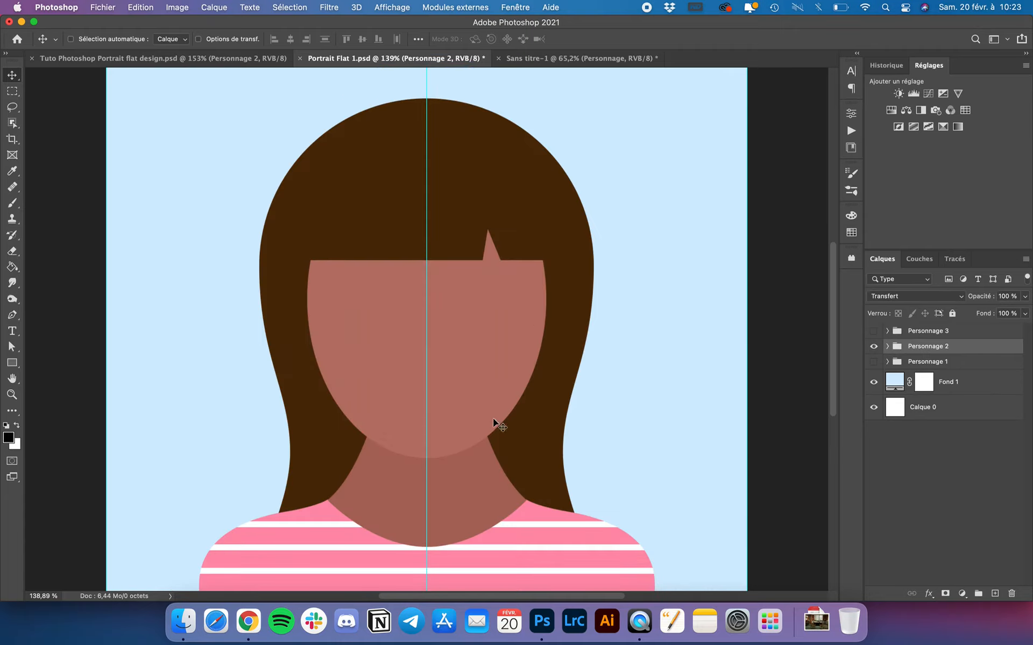
left_click_drag(12, 363, 80, 386)
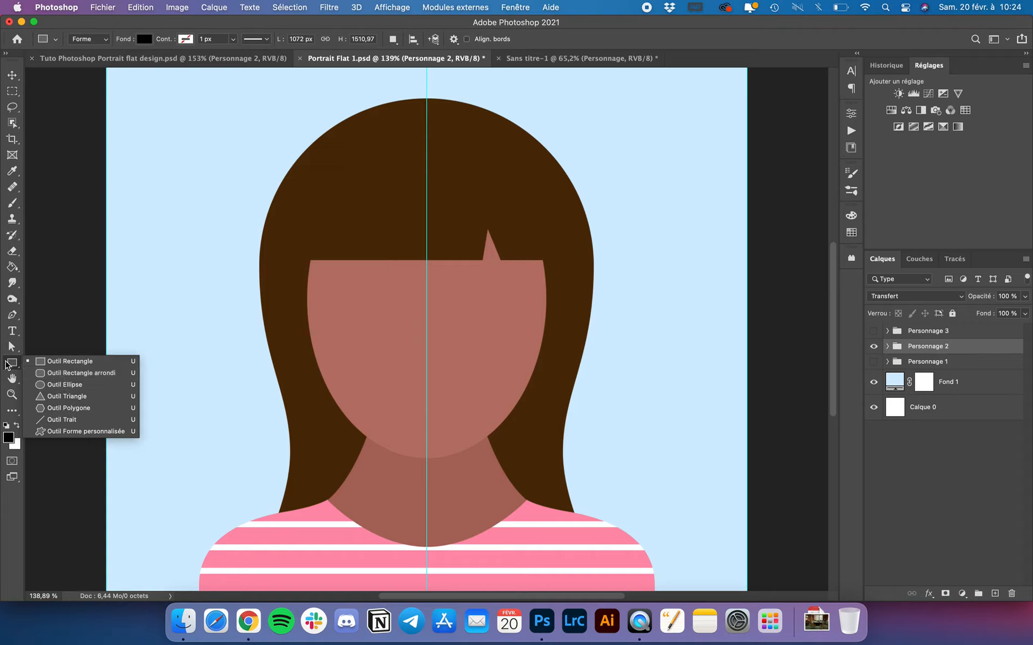
left_click(10, 367)
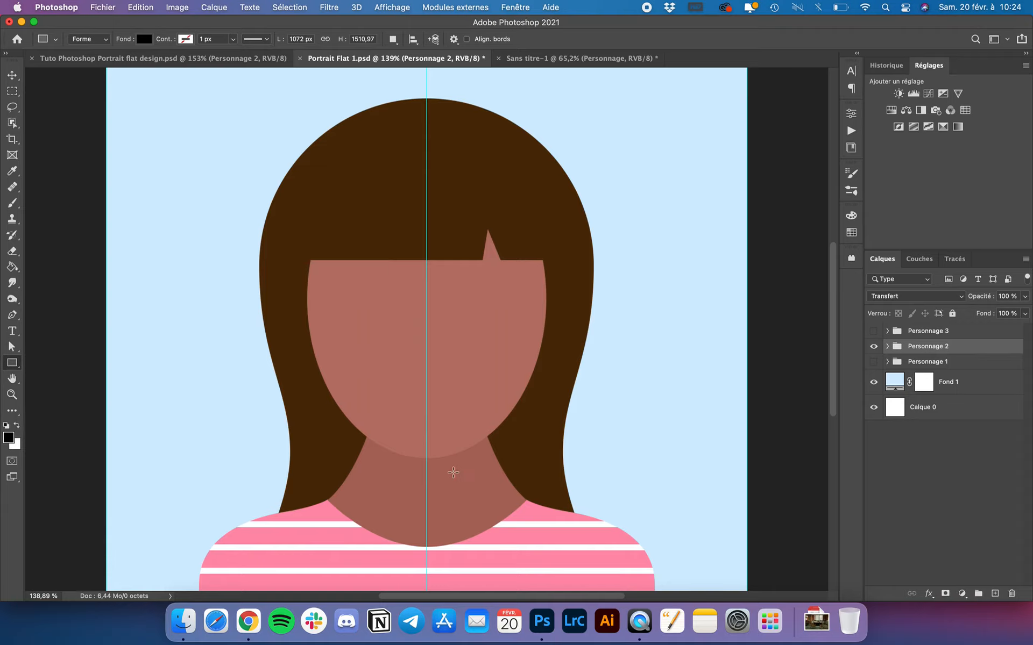
Hide Personnage 2, show Personnage 3 in full, and expand the Personnage 3 group to examine its layers
left_click(873, 346)
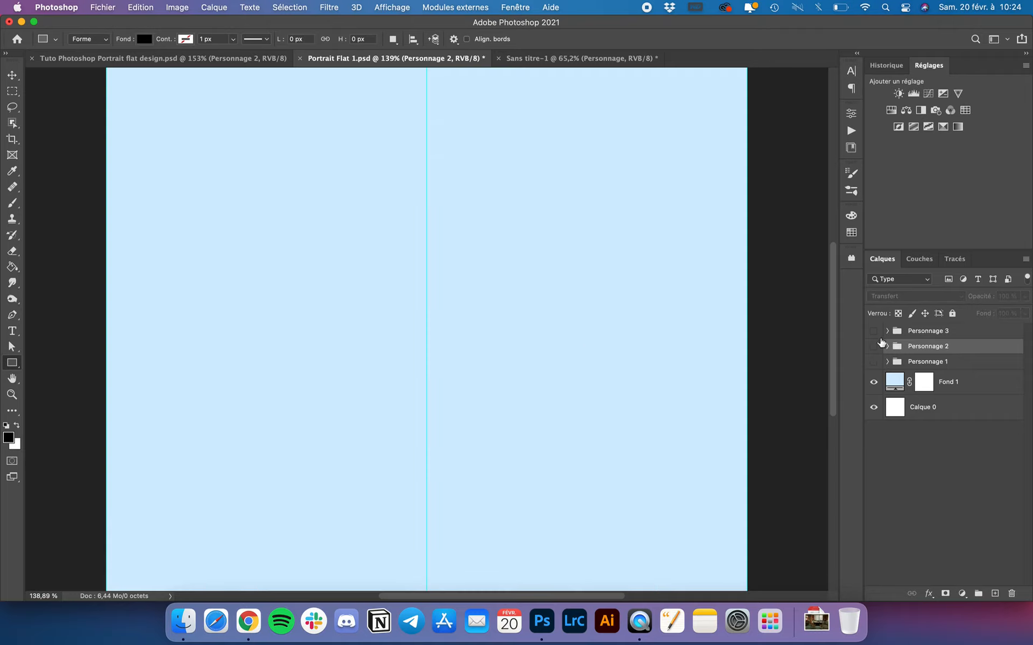
left_click(875, 331)
scroll(618, 324, "down", 3)
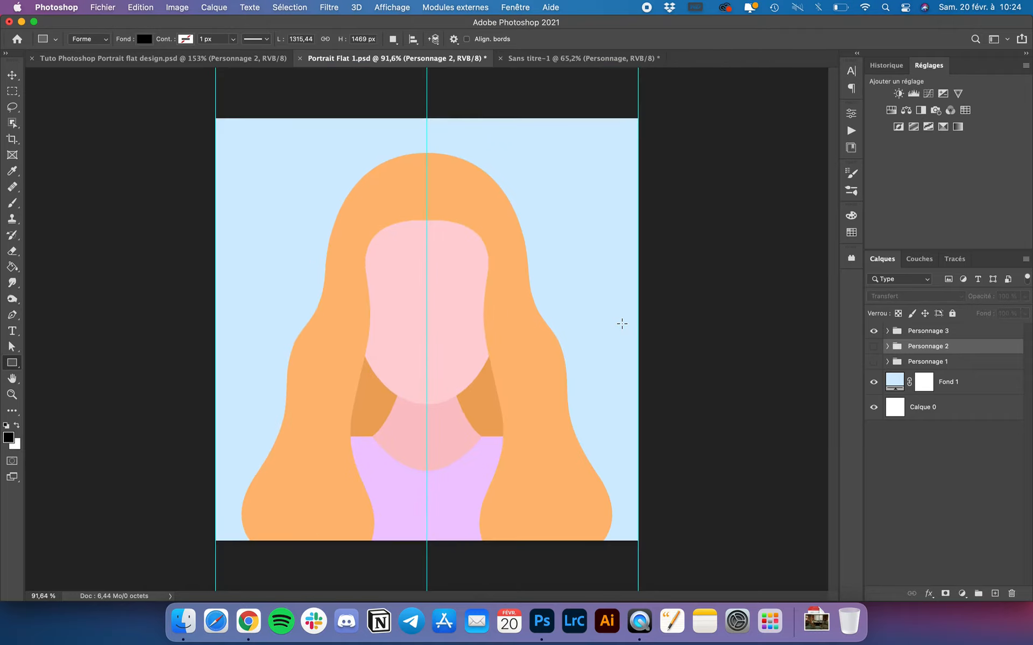
left_click(12, 76)
left_click(917, 332)
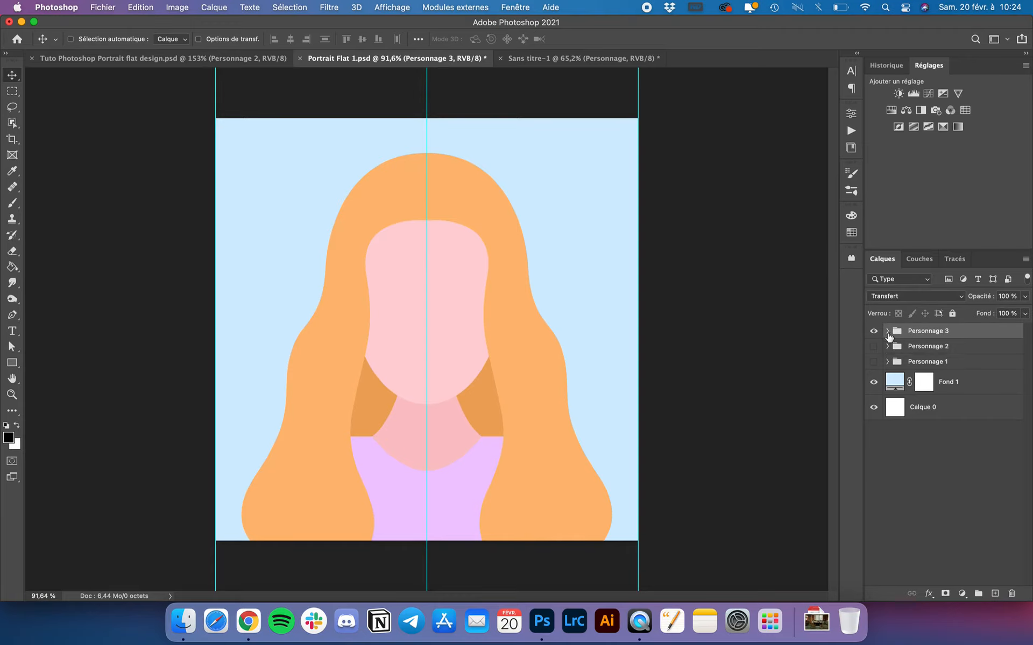
left_click(887, 331)
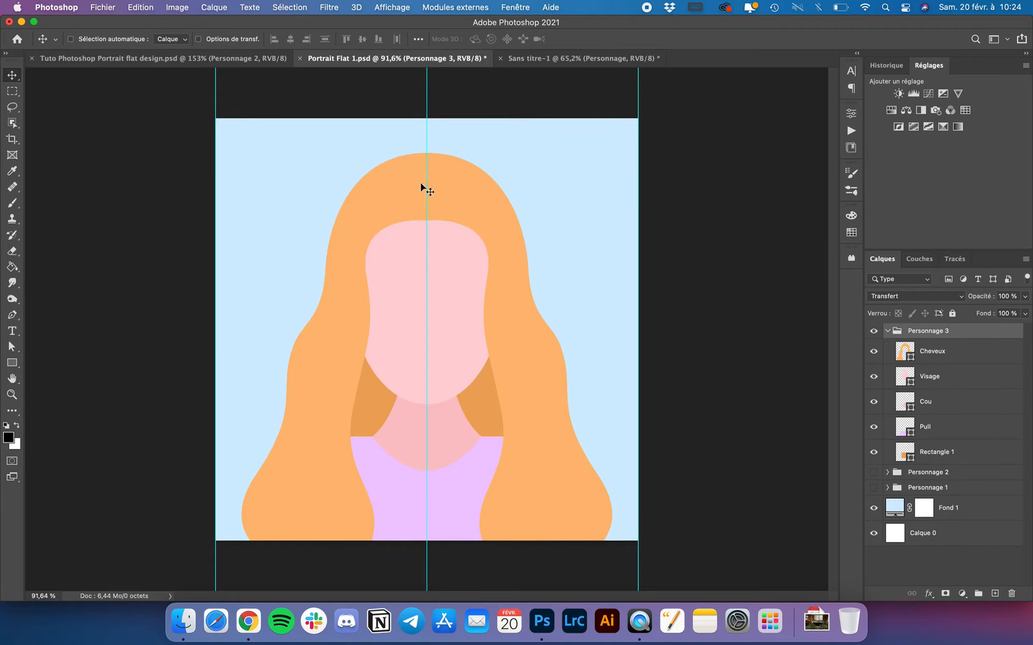
Select Rectangle 1 in Personnage 3 and toggle its visibility to examine the darker hair behind the neck
left_click(940, 456)
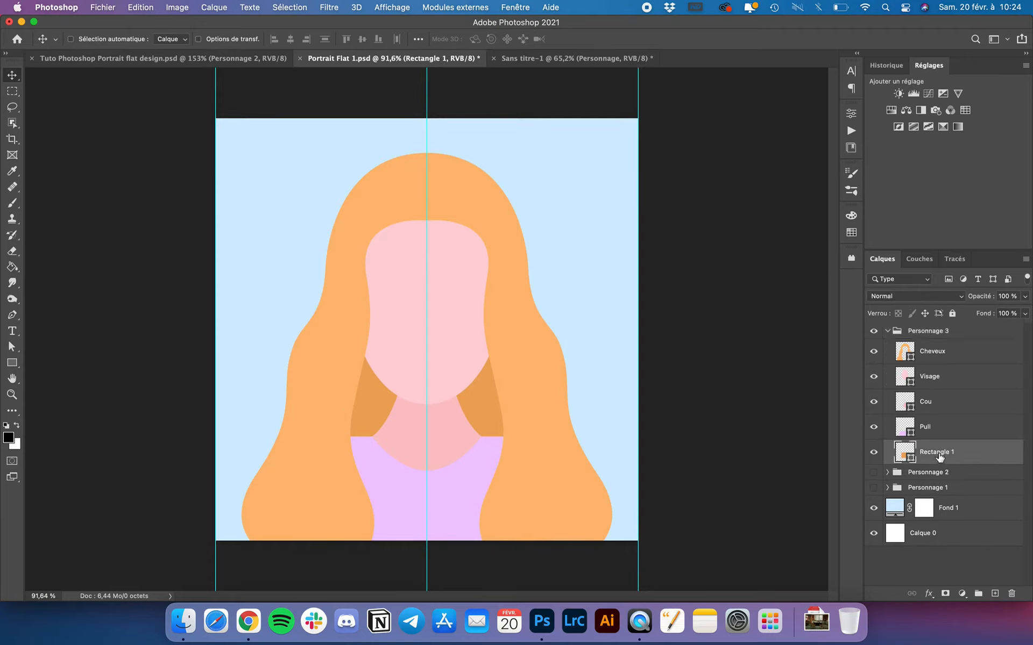
left_click(873, 452)
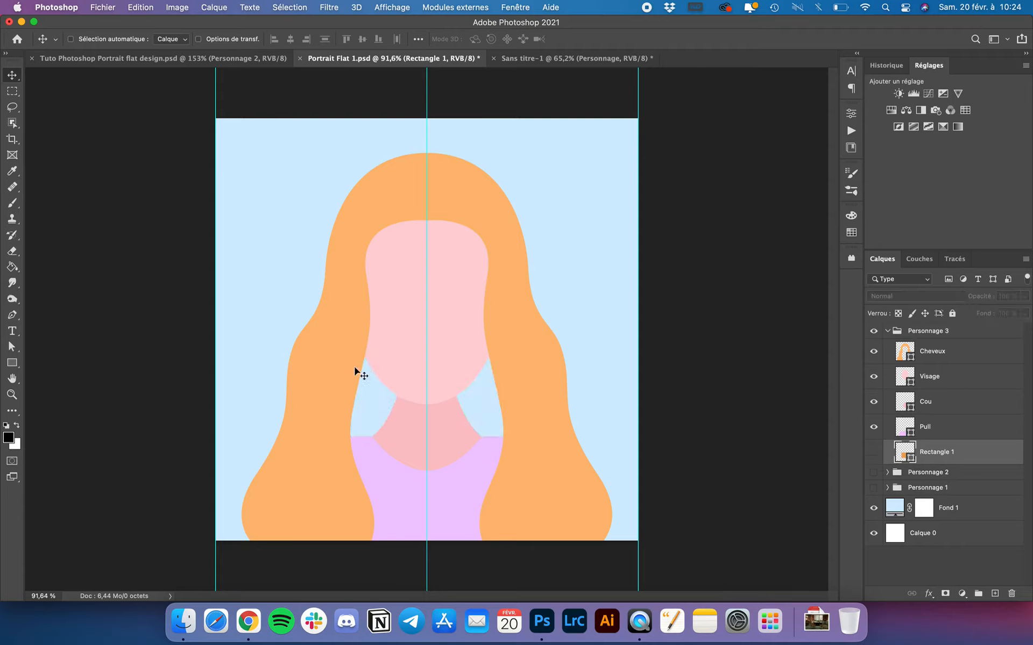
left_click(873, 454)
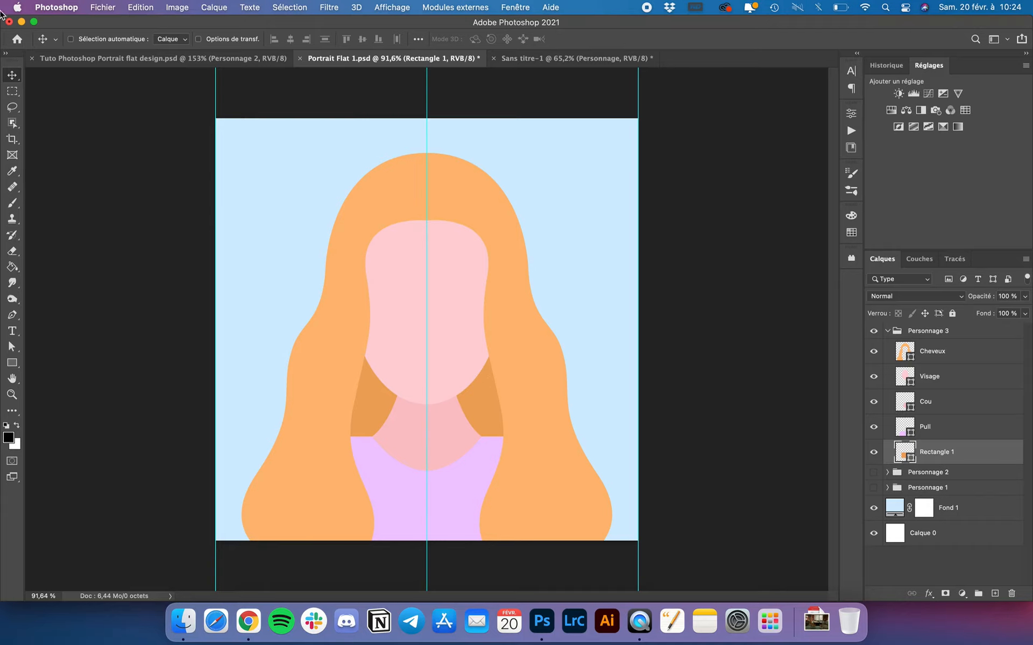
Collapse the Personnage 3 group and return to the Sans titre-1 document to view the striped-shirt portrait
scroll(519, 305, "down", 3)
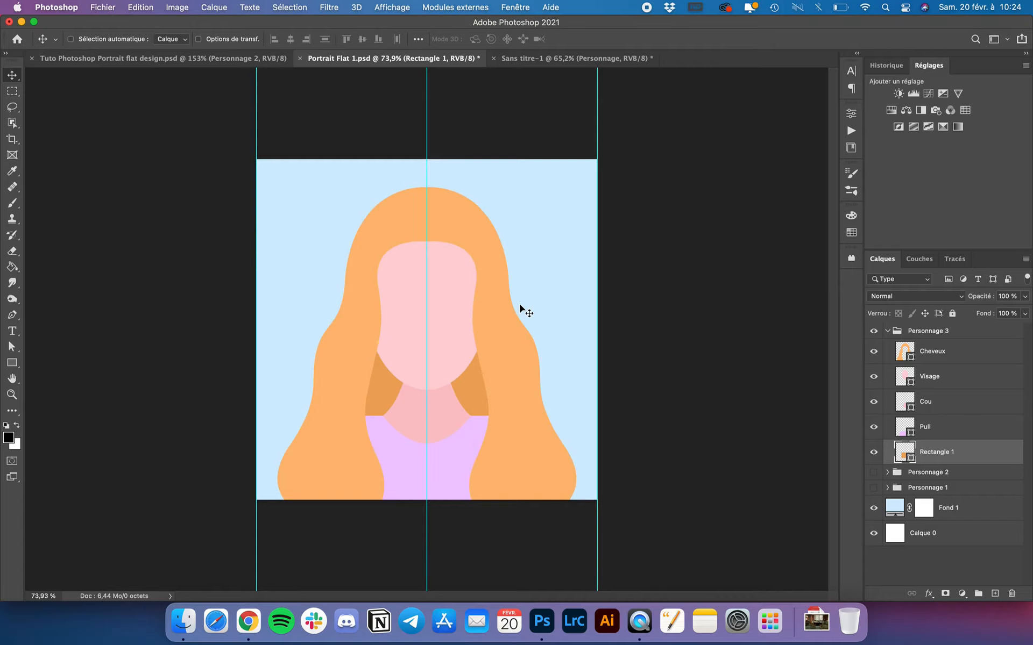
left_click(887, 331)
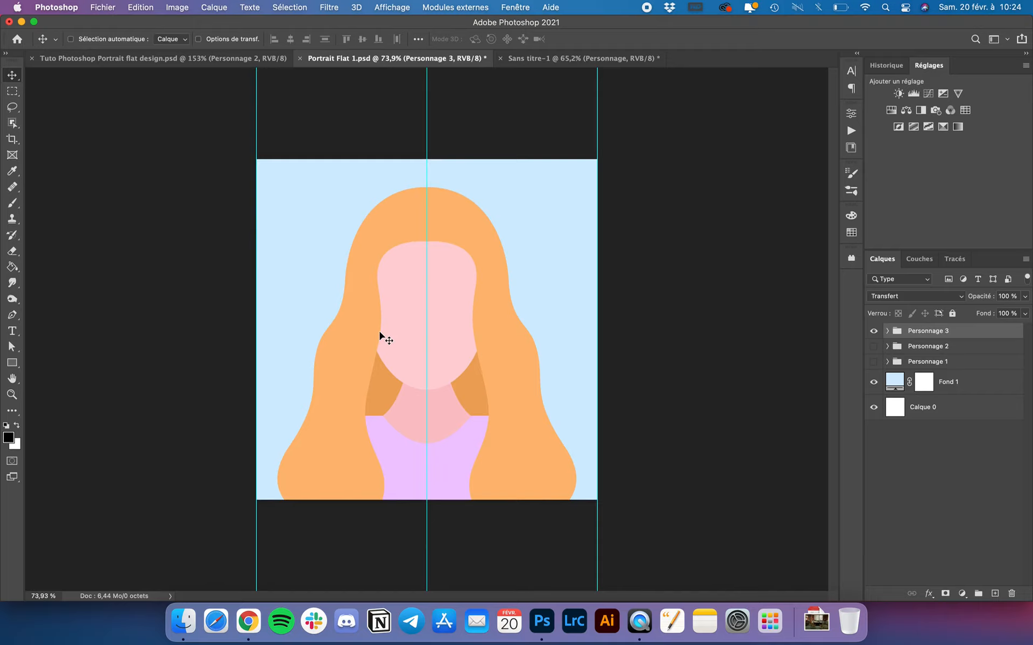
left_click(565, 58)
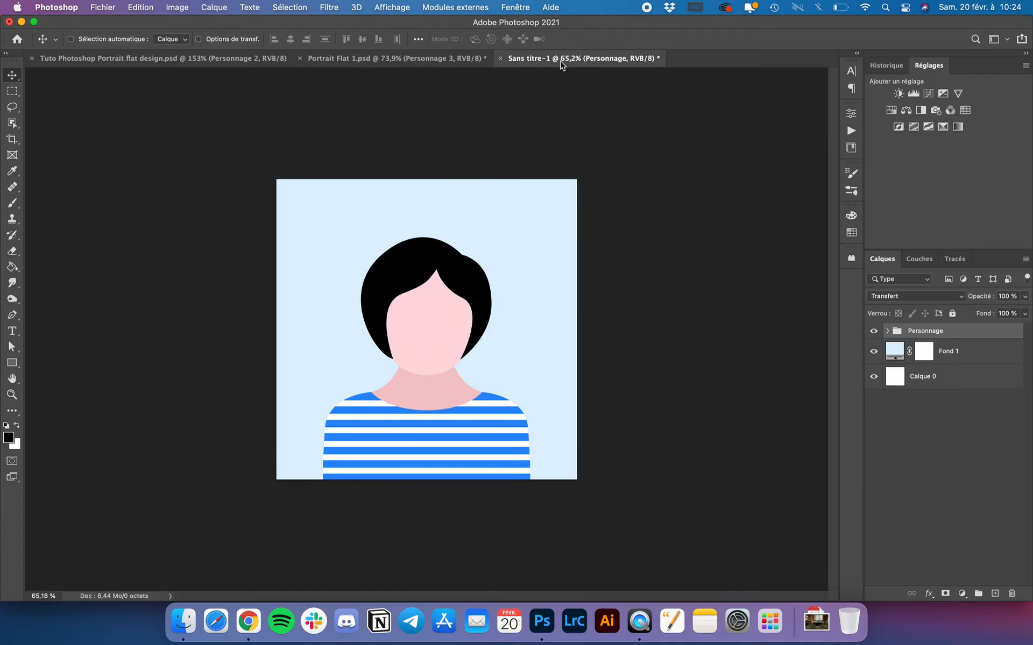
scroll(505, 267, "up", 2)
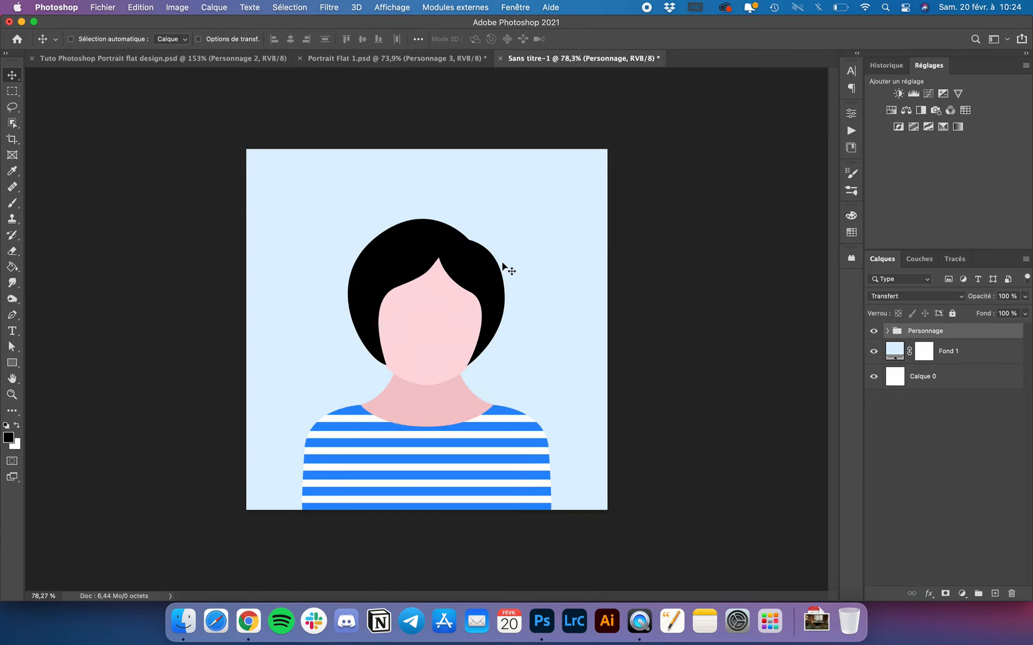